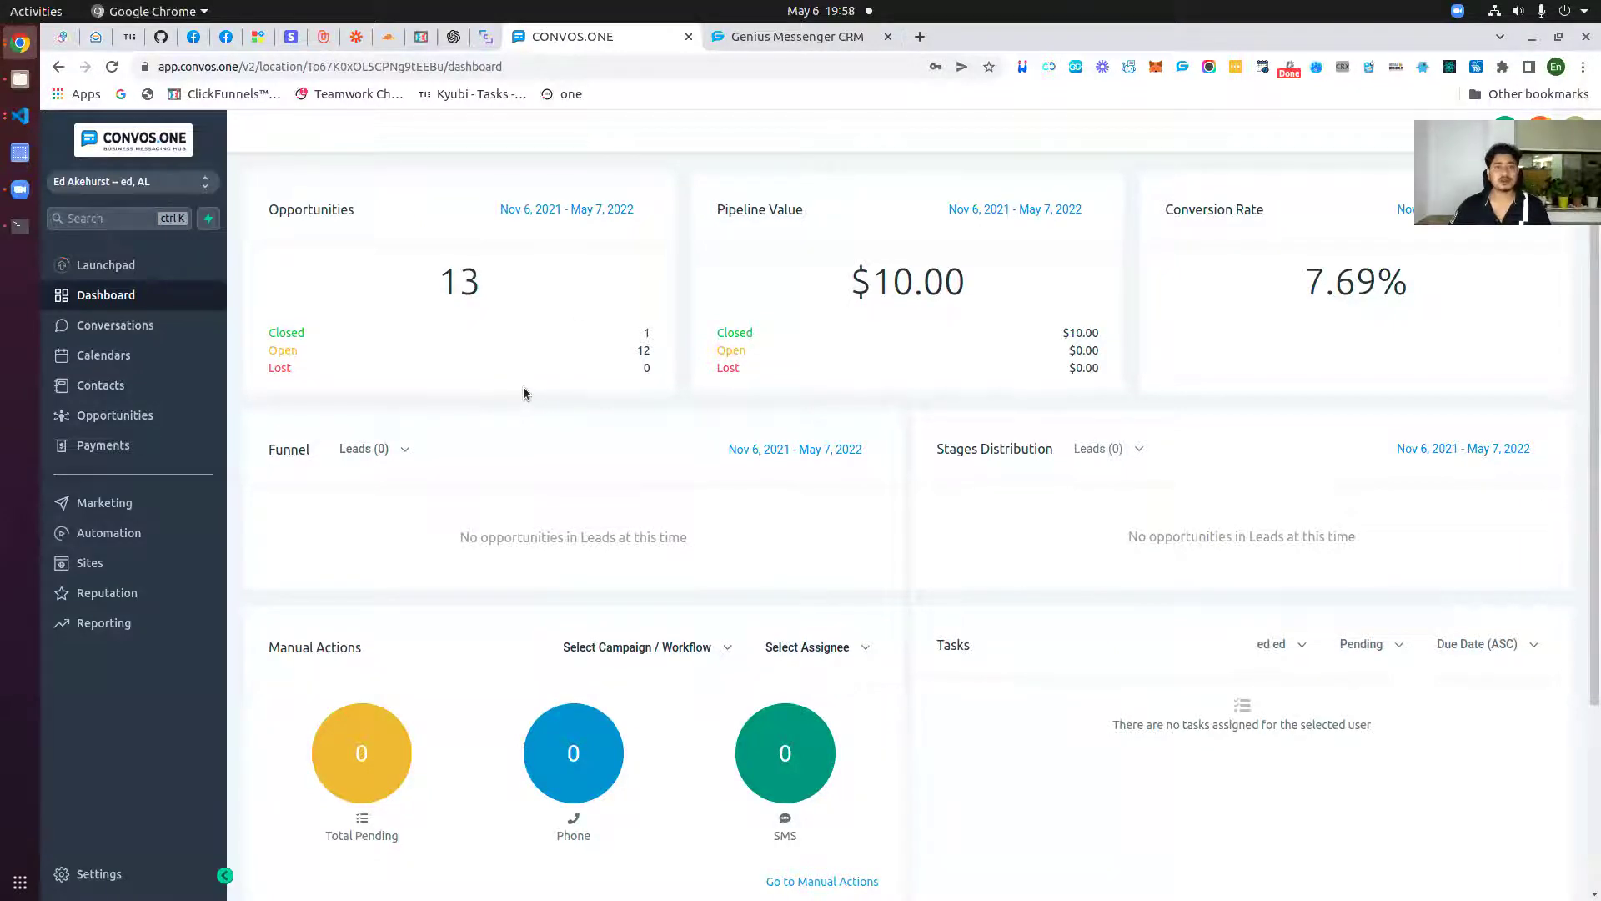
- View the Genius Messenger CRM extension's label list and close it
{"action": "left_click", "coordinate": [1183, 67]}
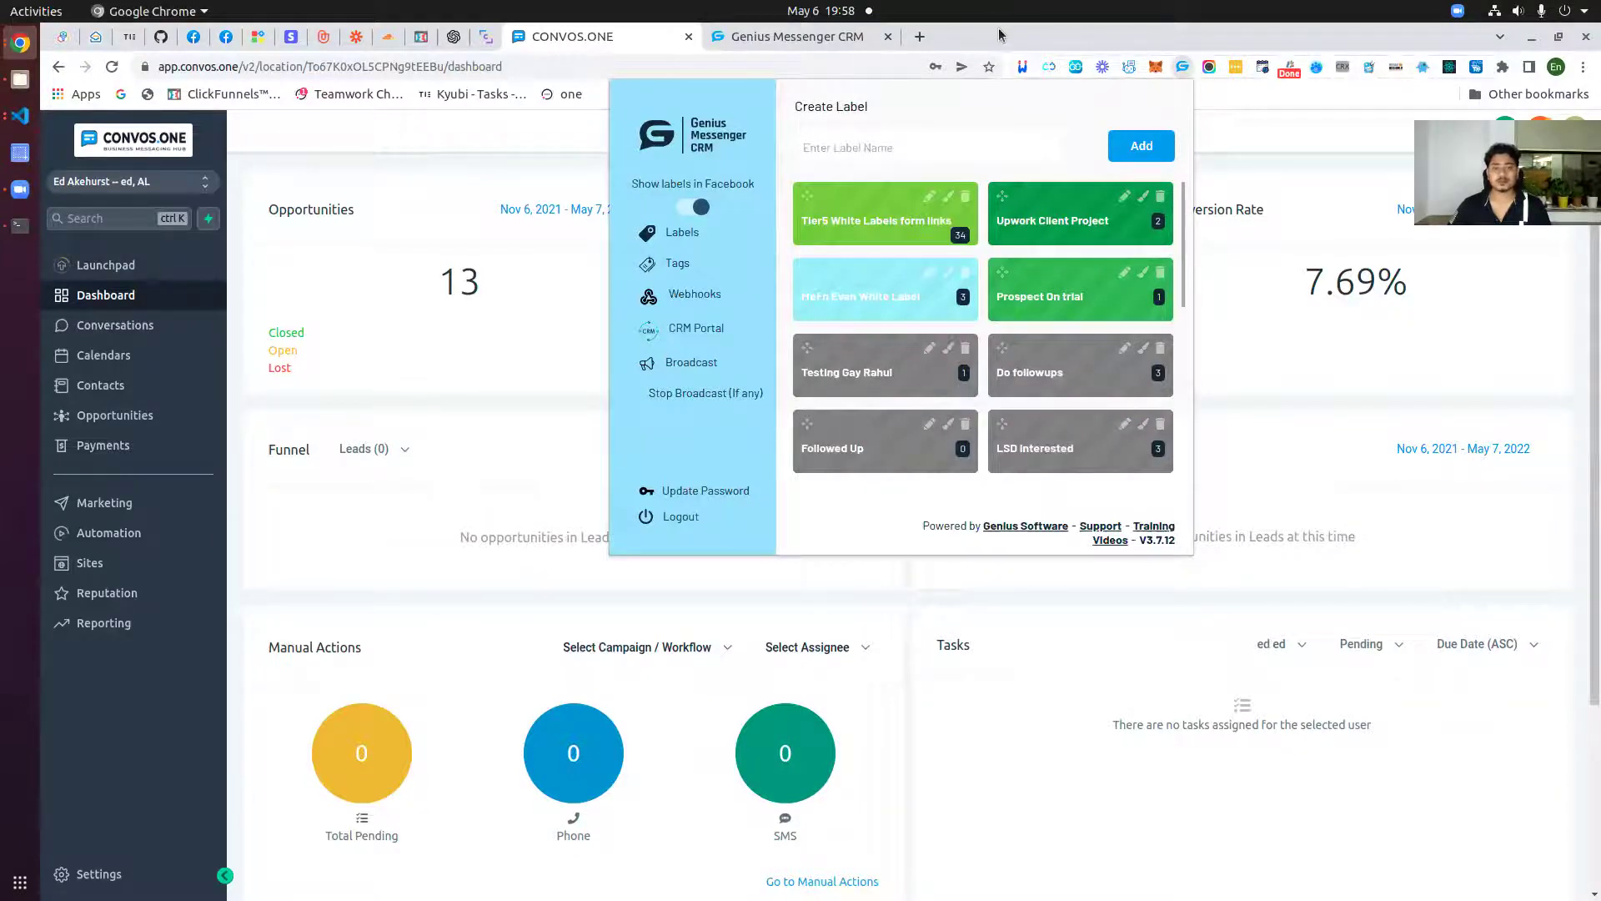
{"action": "left_click", "coordinate": [1180, 71]}
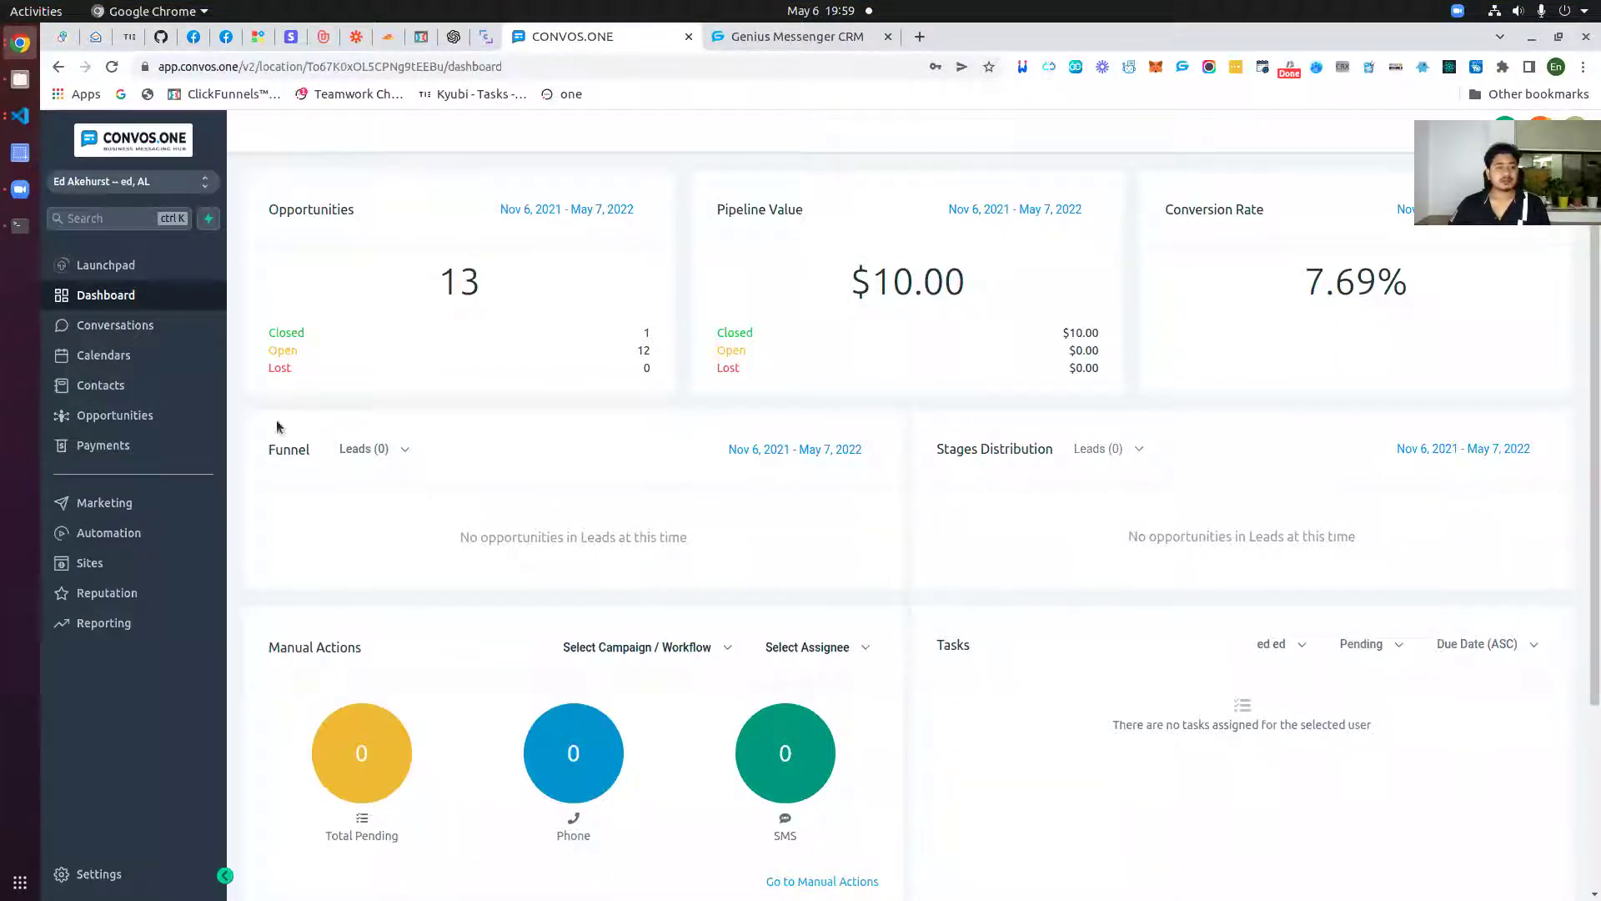
- Start a new pipeline in Opportunities and name it "San's Leads"
{"action": "left_click", "coordinate": [144, 425]}
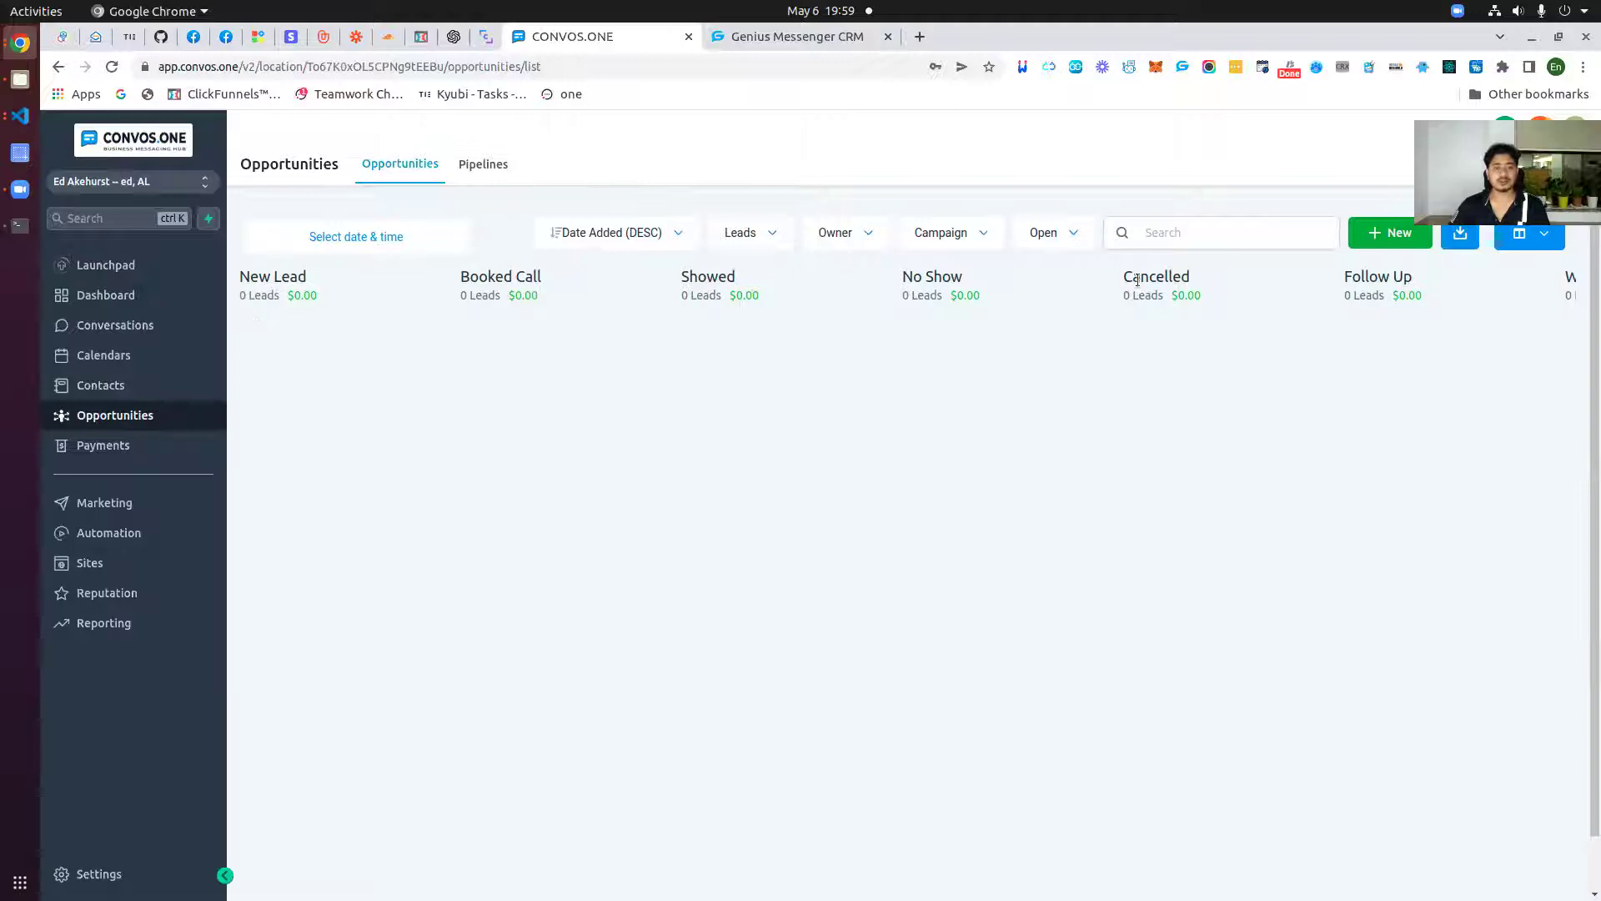
{"action": "left_click", "coordinate": [483, 164]}
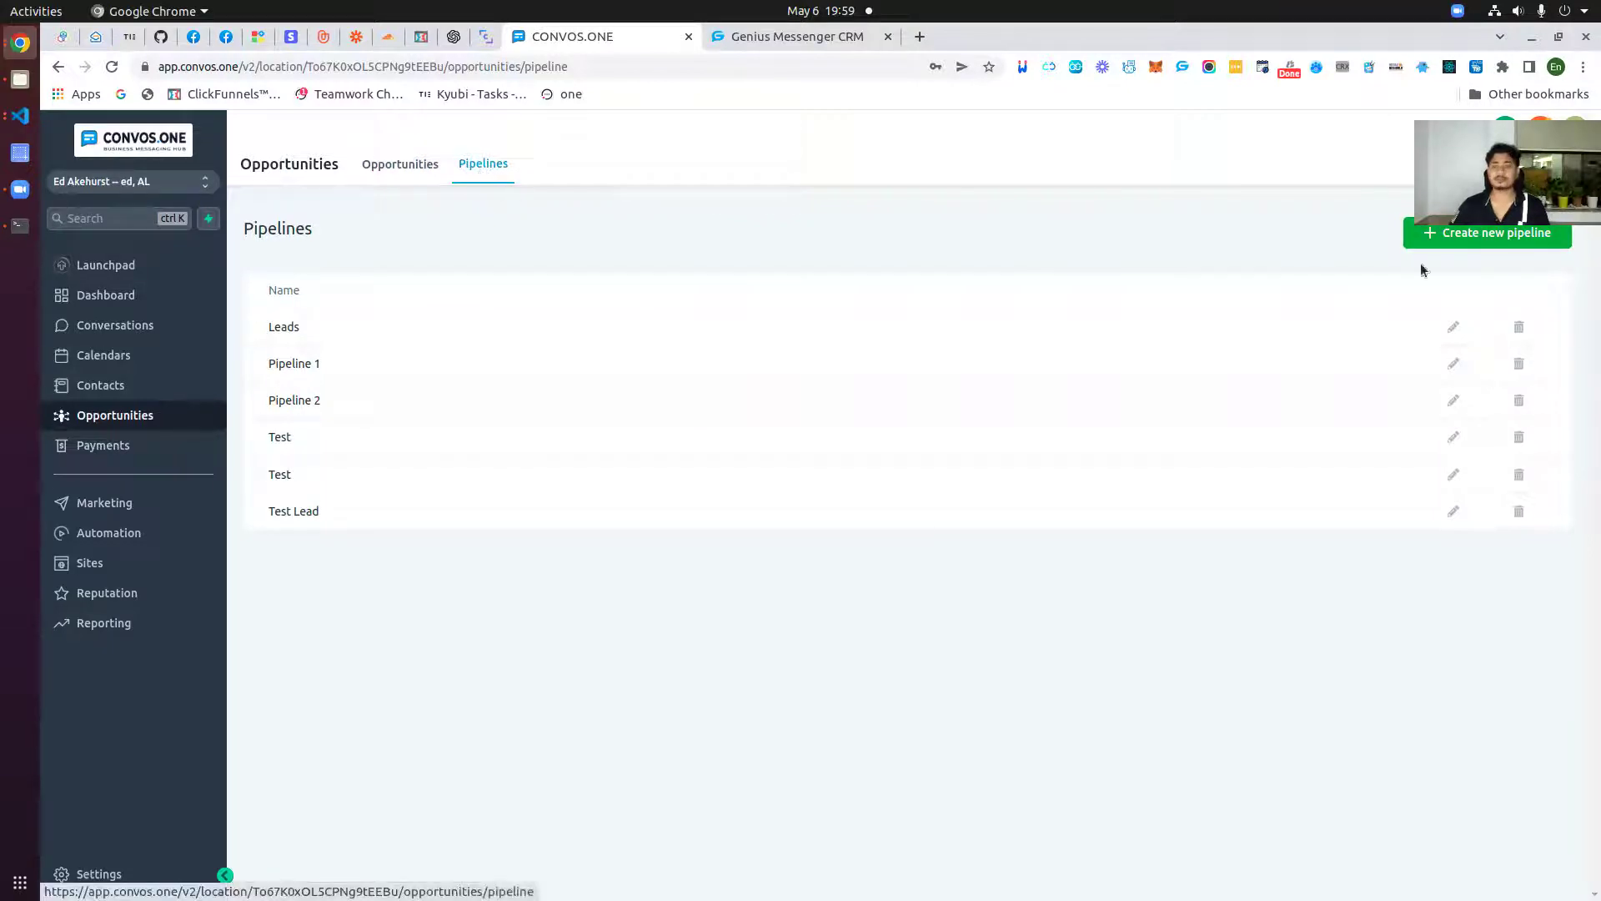
{"action": "left_click", "coordinate": [1447, 233]}
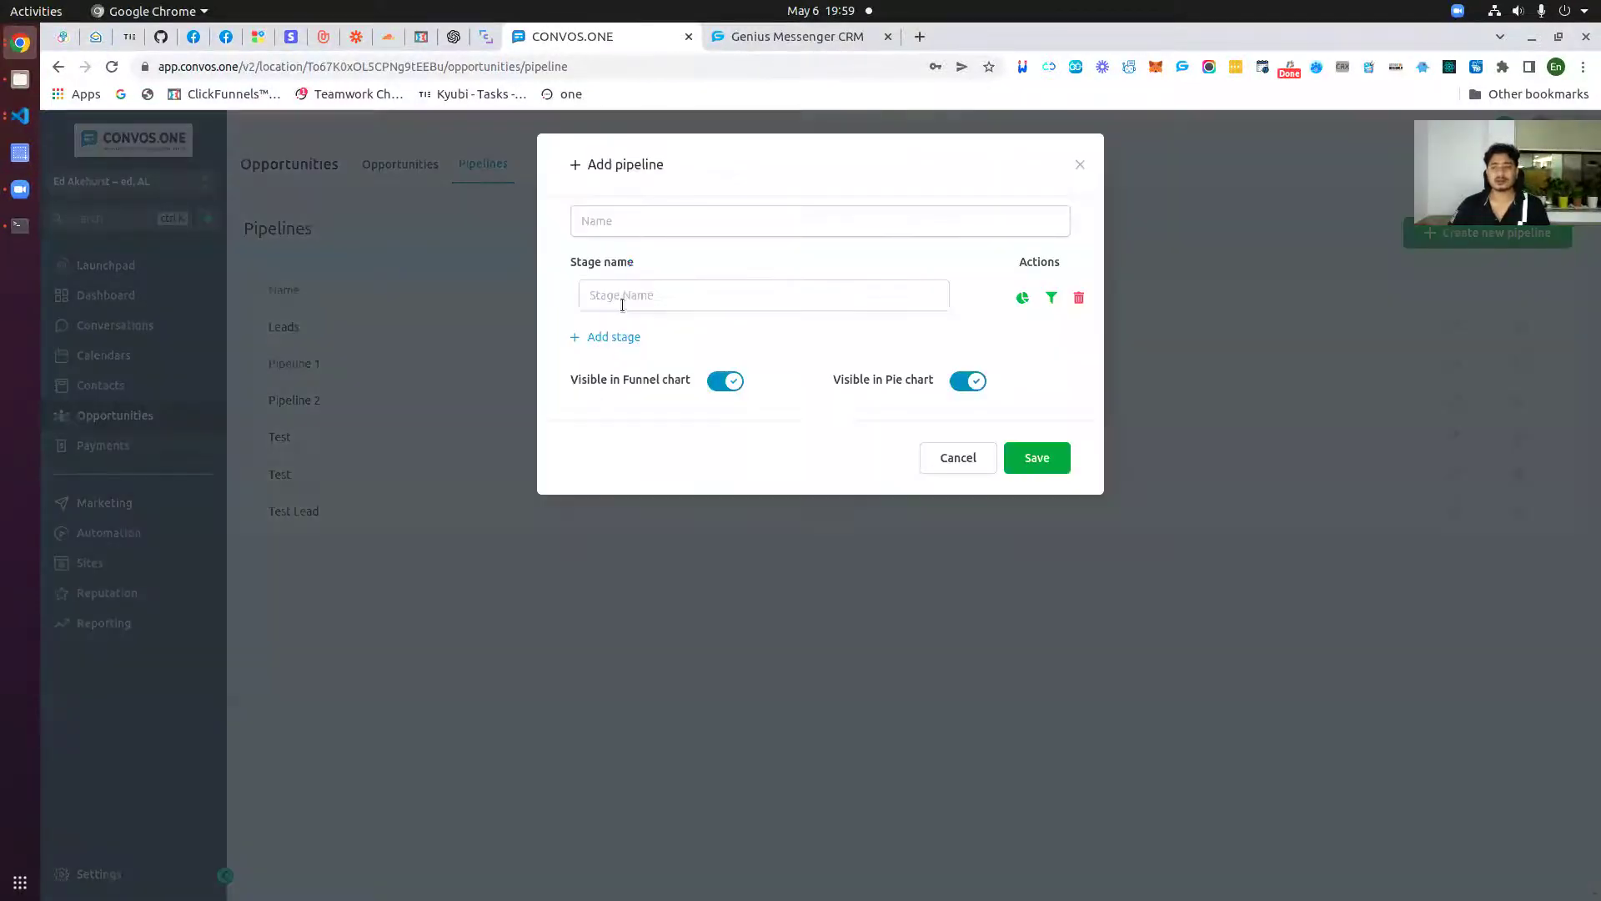
{"action": "left_click", "coordinate": [617, 220]}
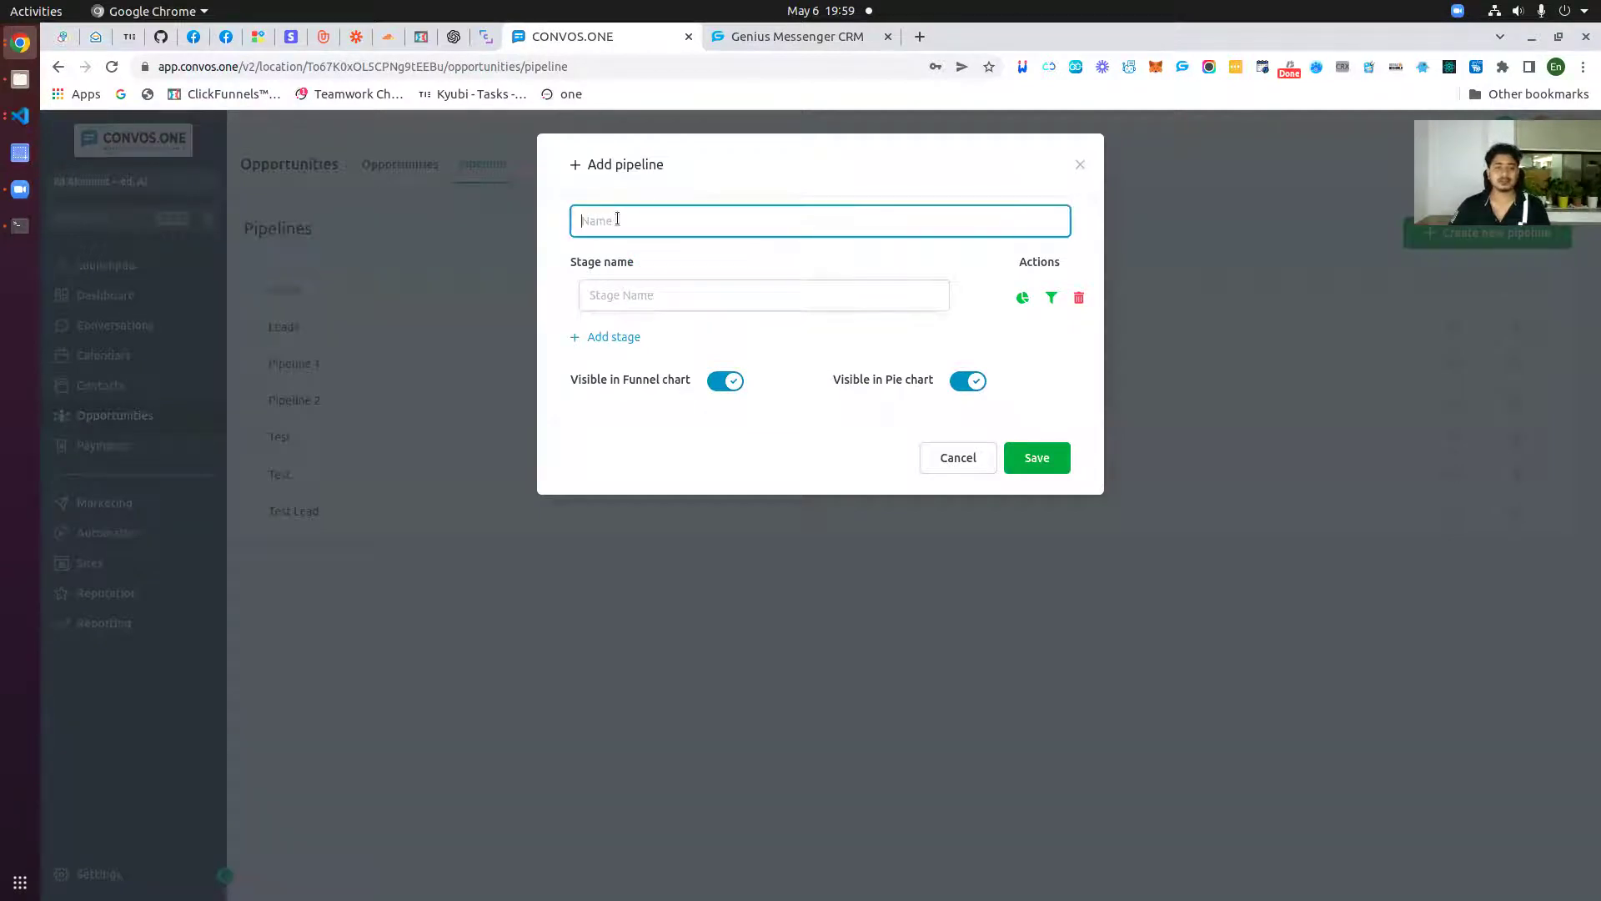
{"action": "type", "text": "Sans"}
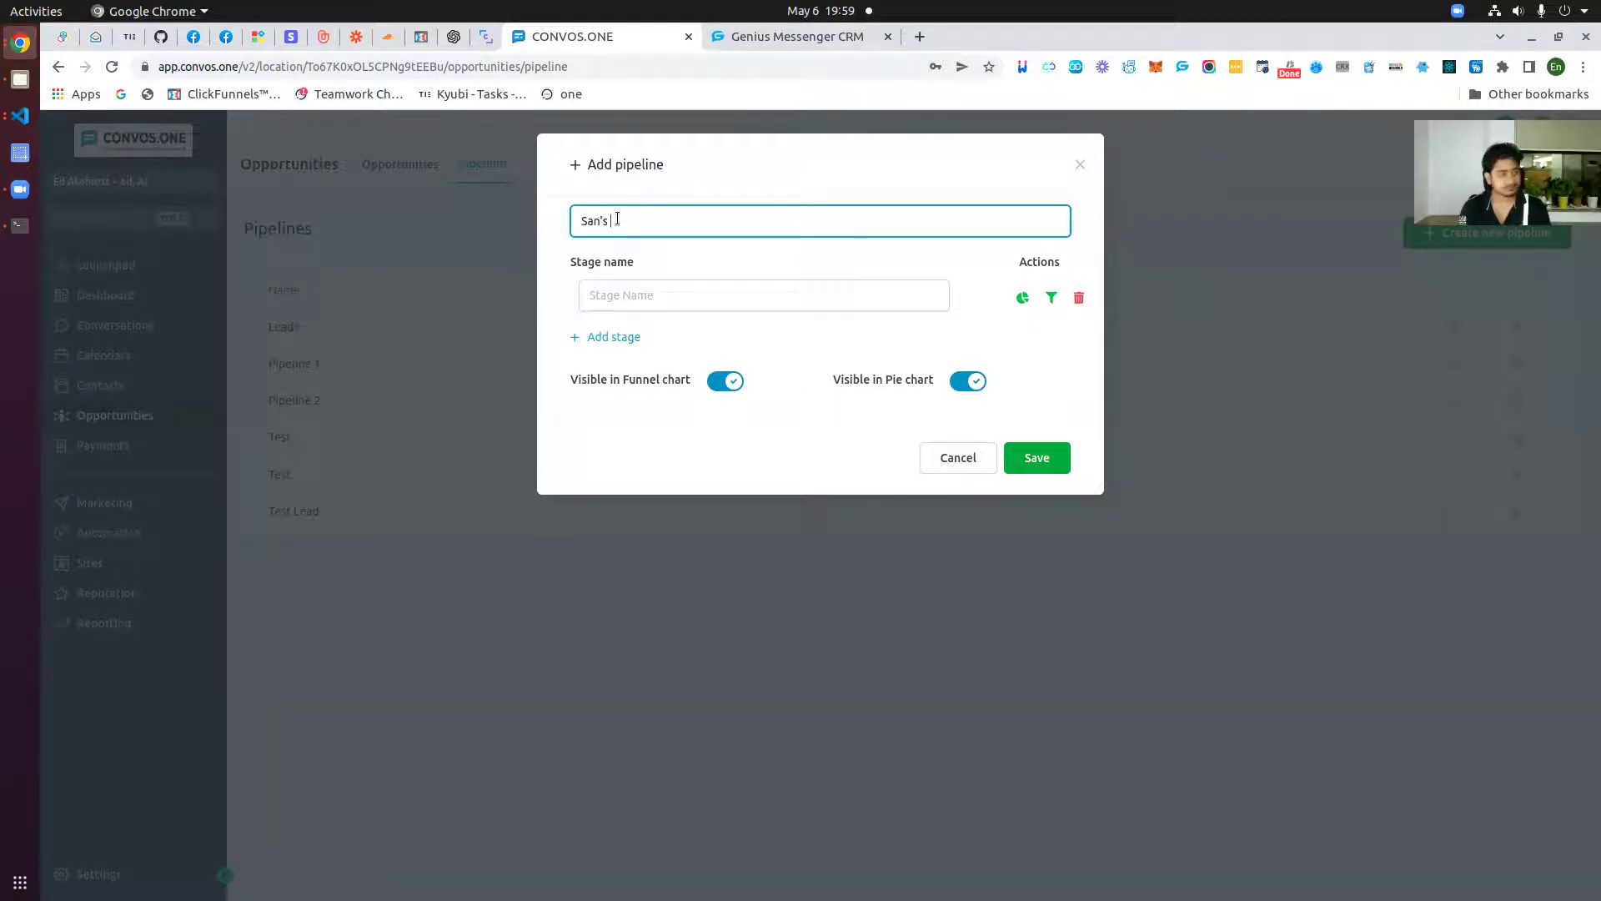
{"action": "type", "text": "ds"}
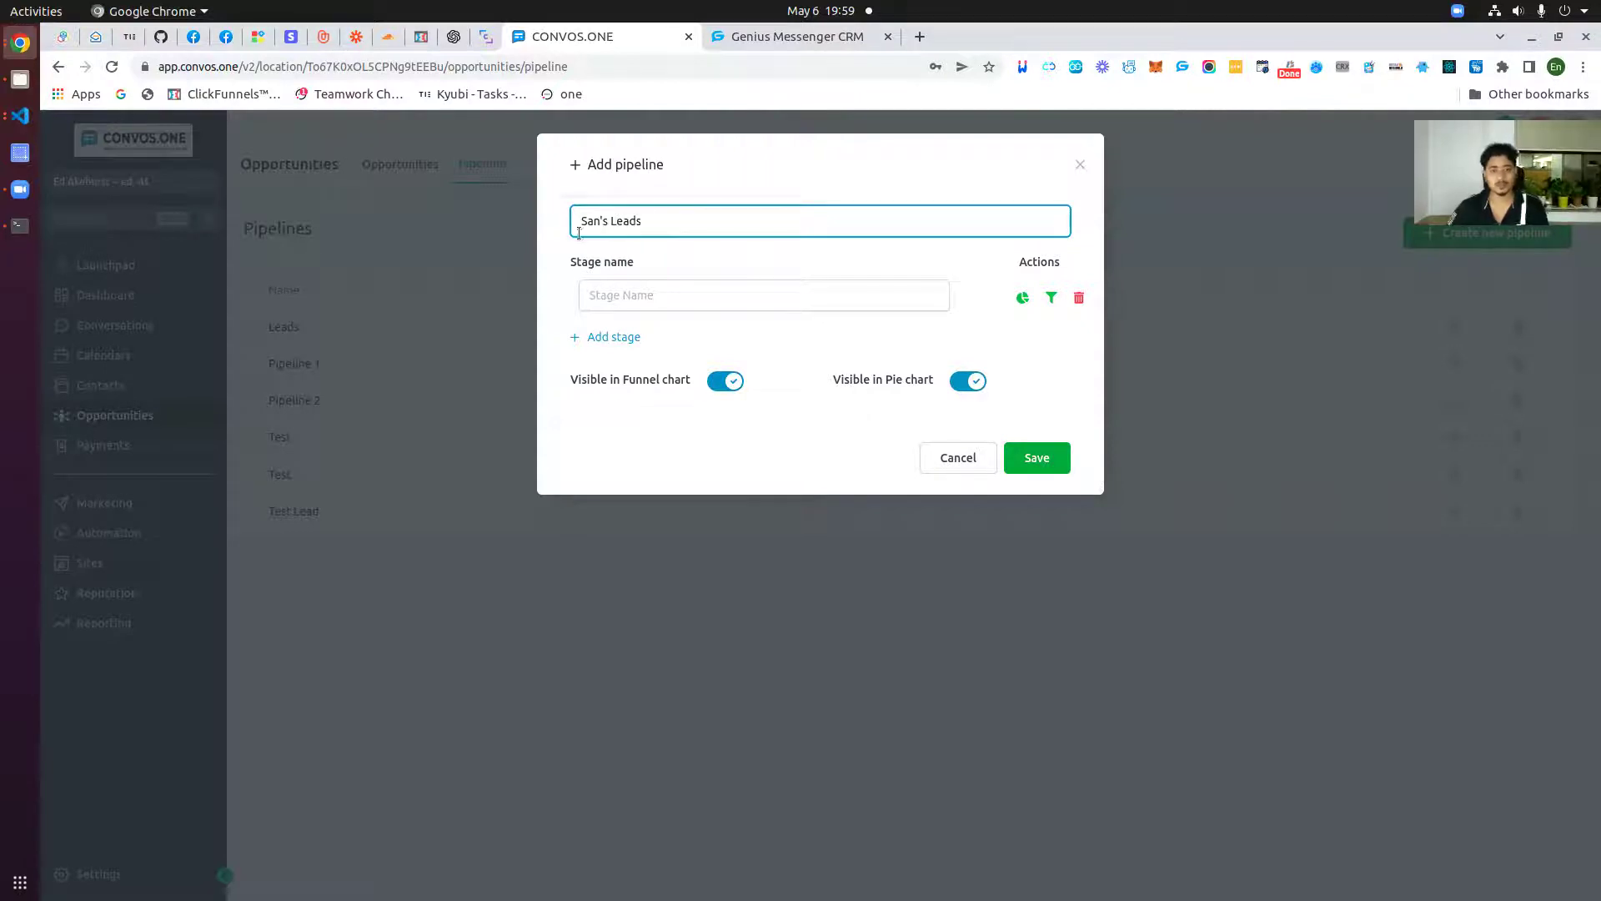
- Name the pipeline's first stage "New Leads" and add an empty second stage
{"action": "left_click", "coordinate": [676, 297]}
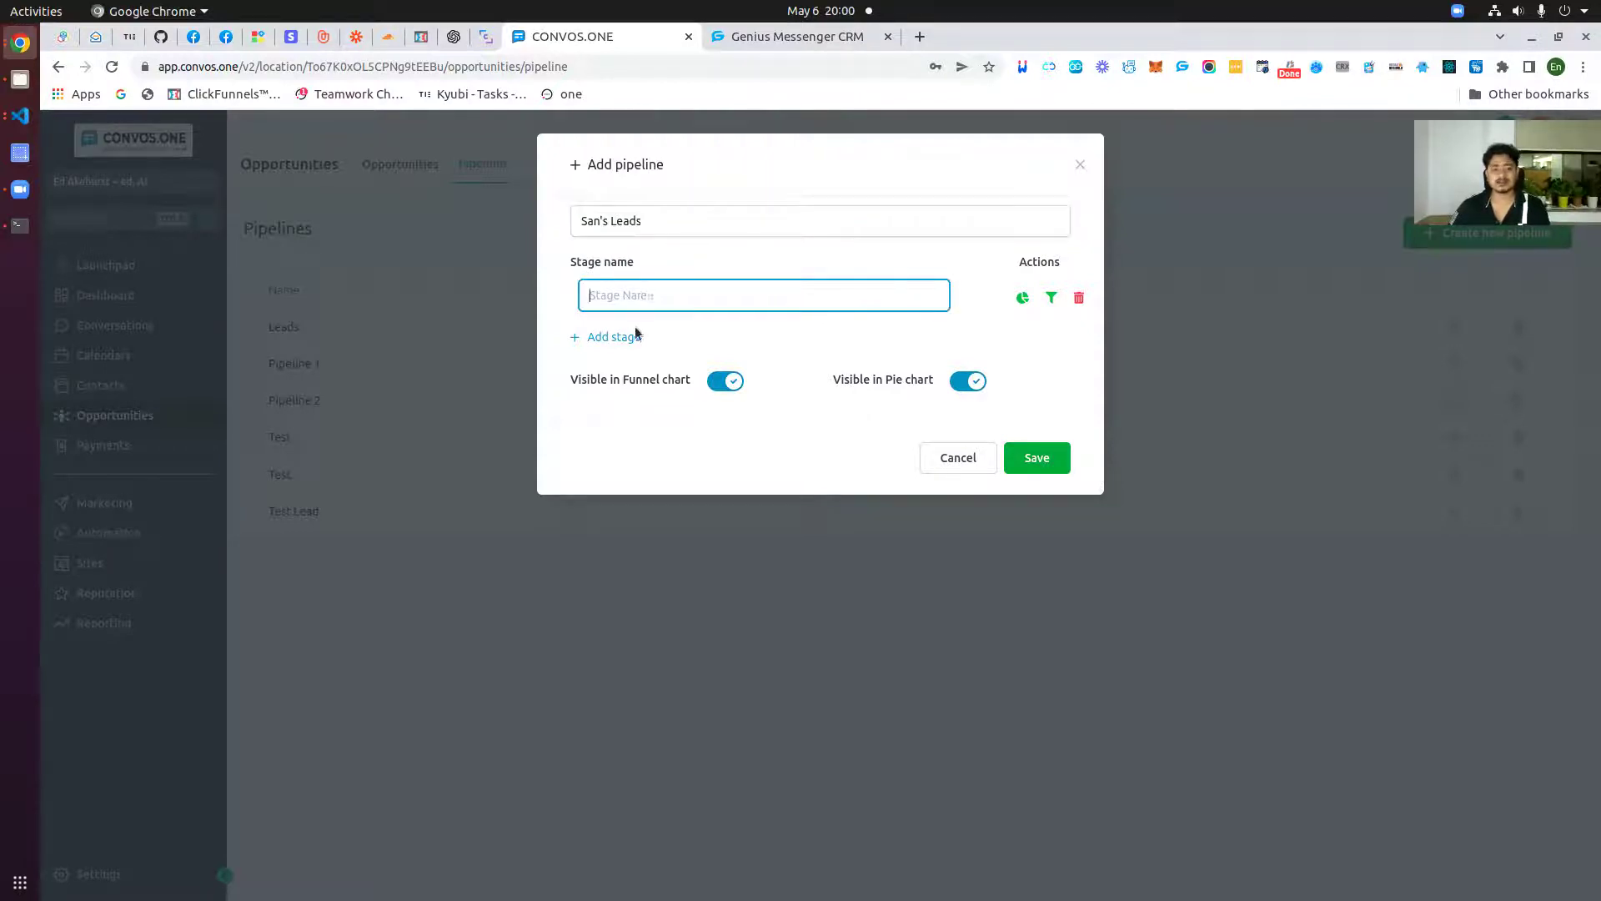
{"action": "type", "text": "New "}
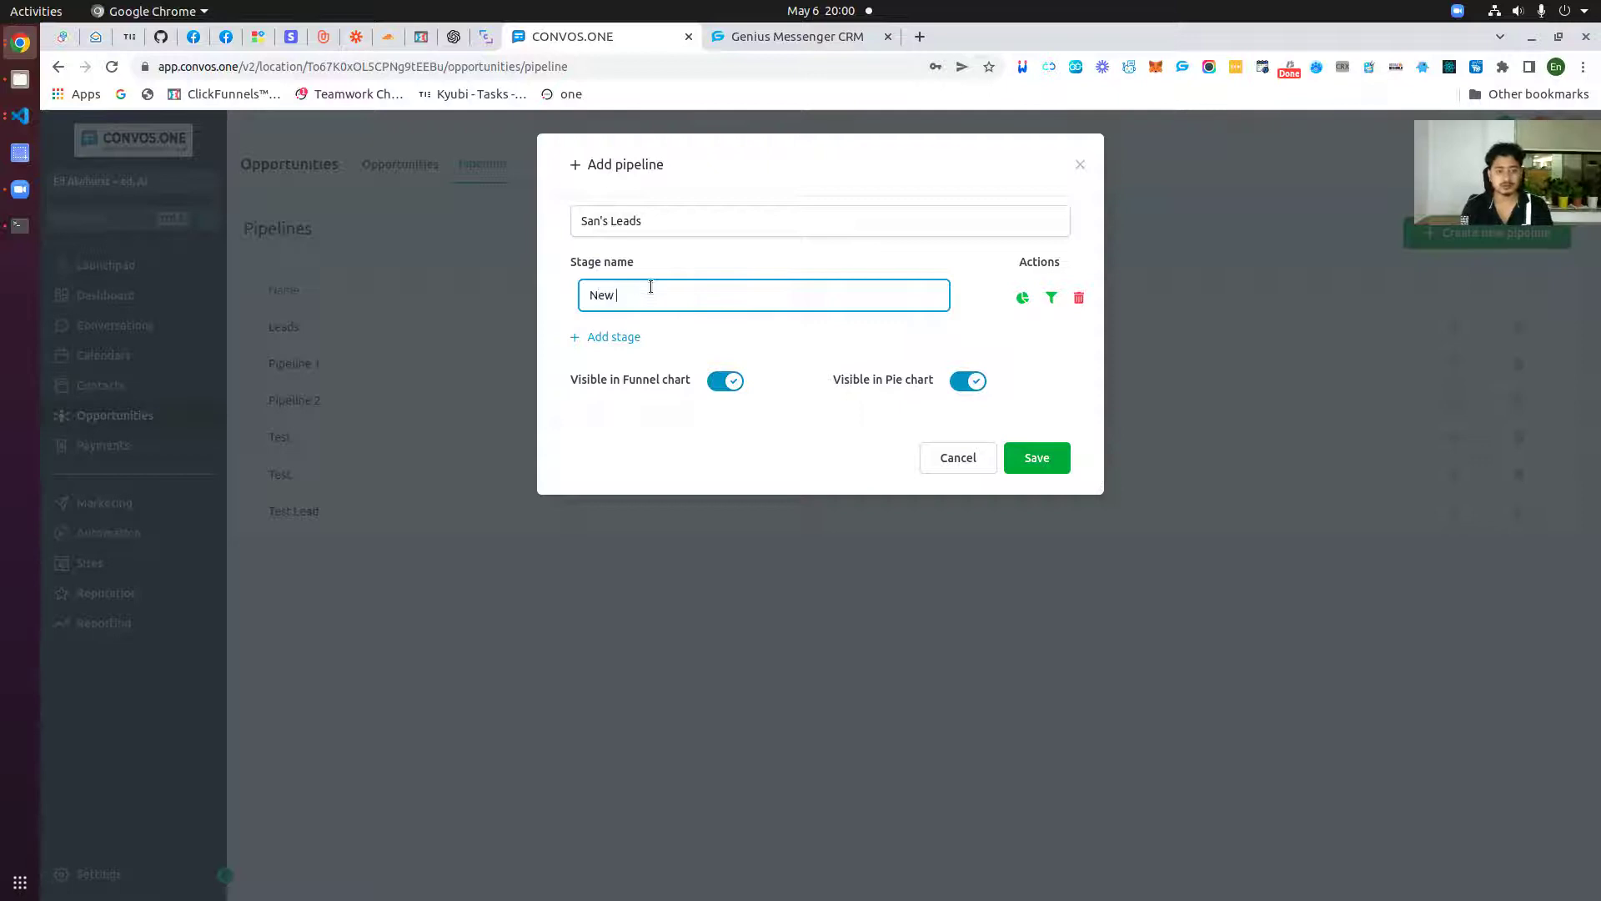
{"action": "type", "text": "Leads"}
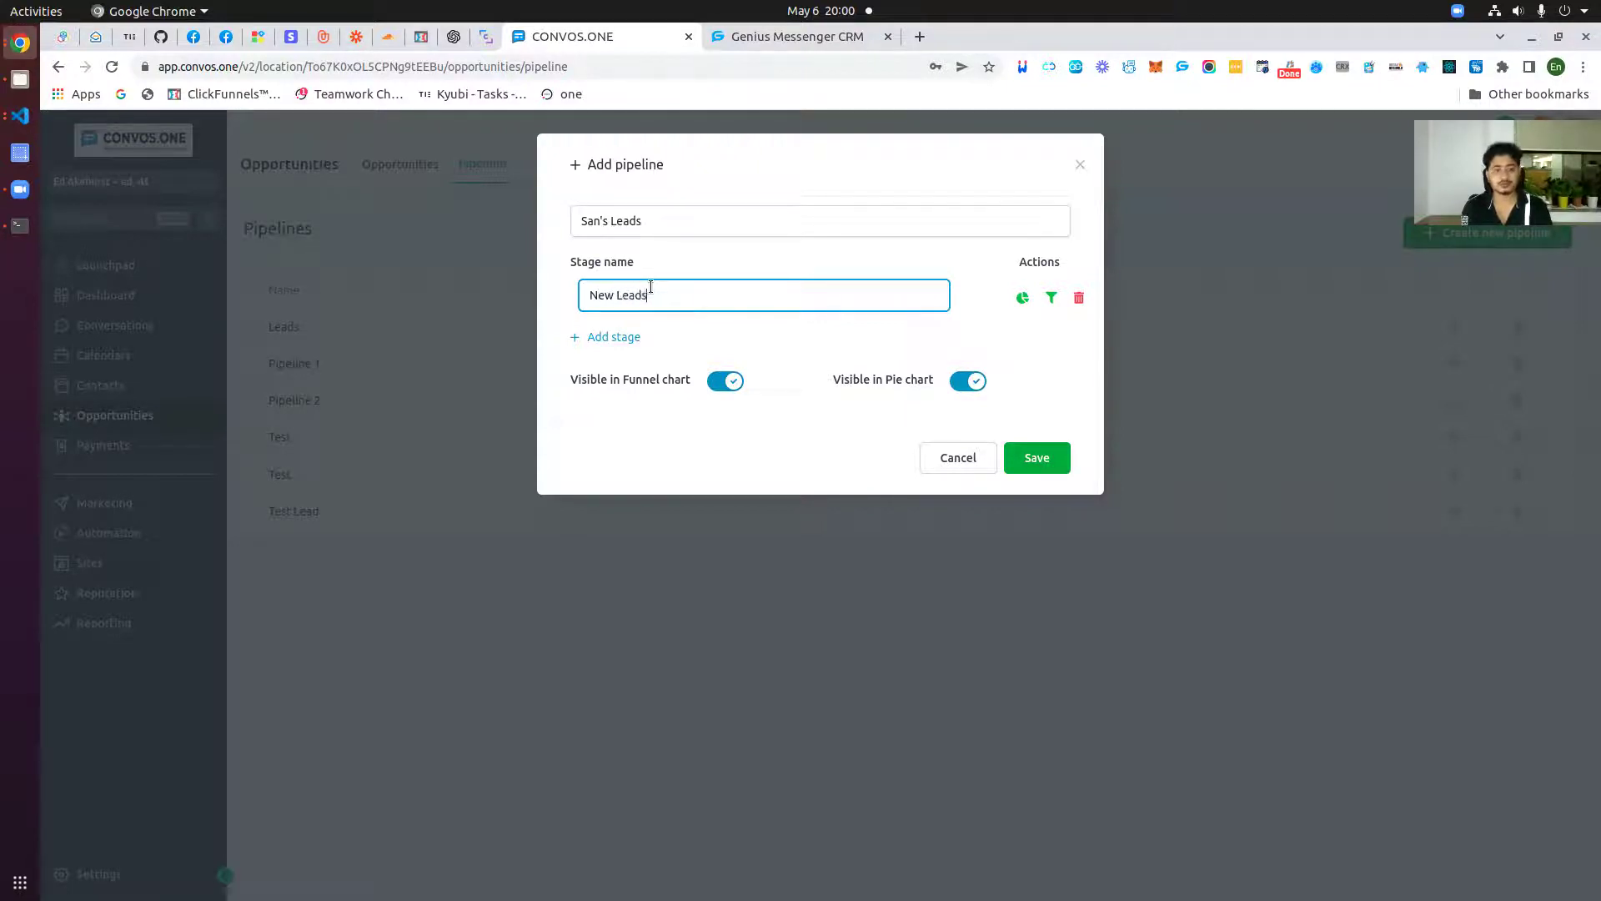
{"action": "left_click", "coordinate": [585, 338]}
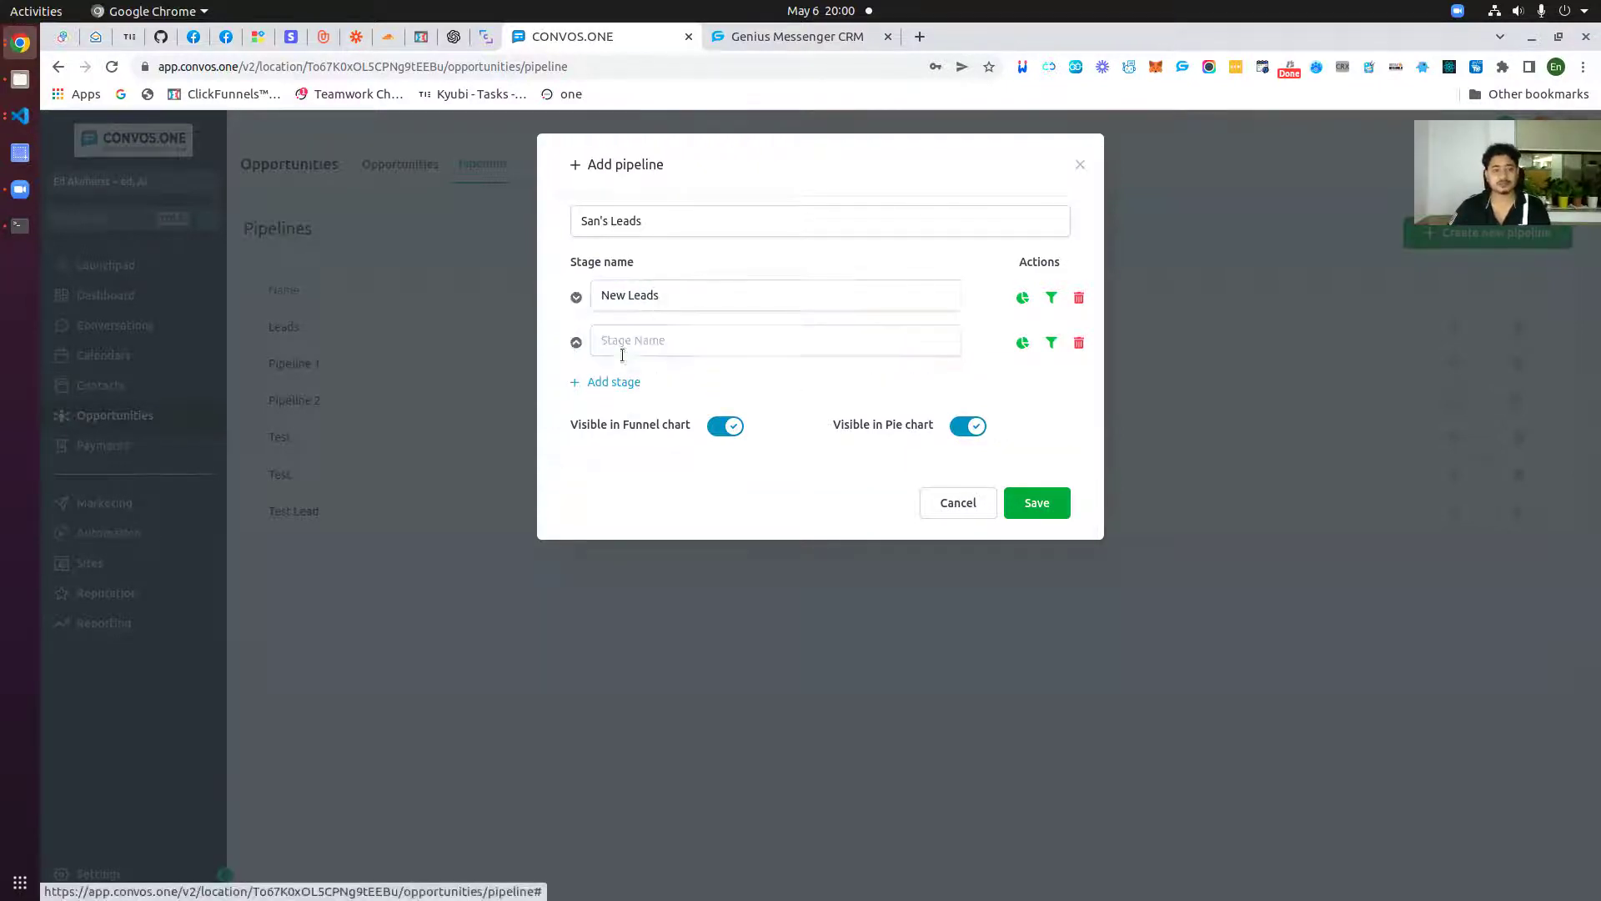
{"action": "left_click", "coordinate": [645, 342]}
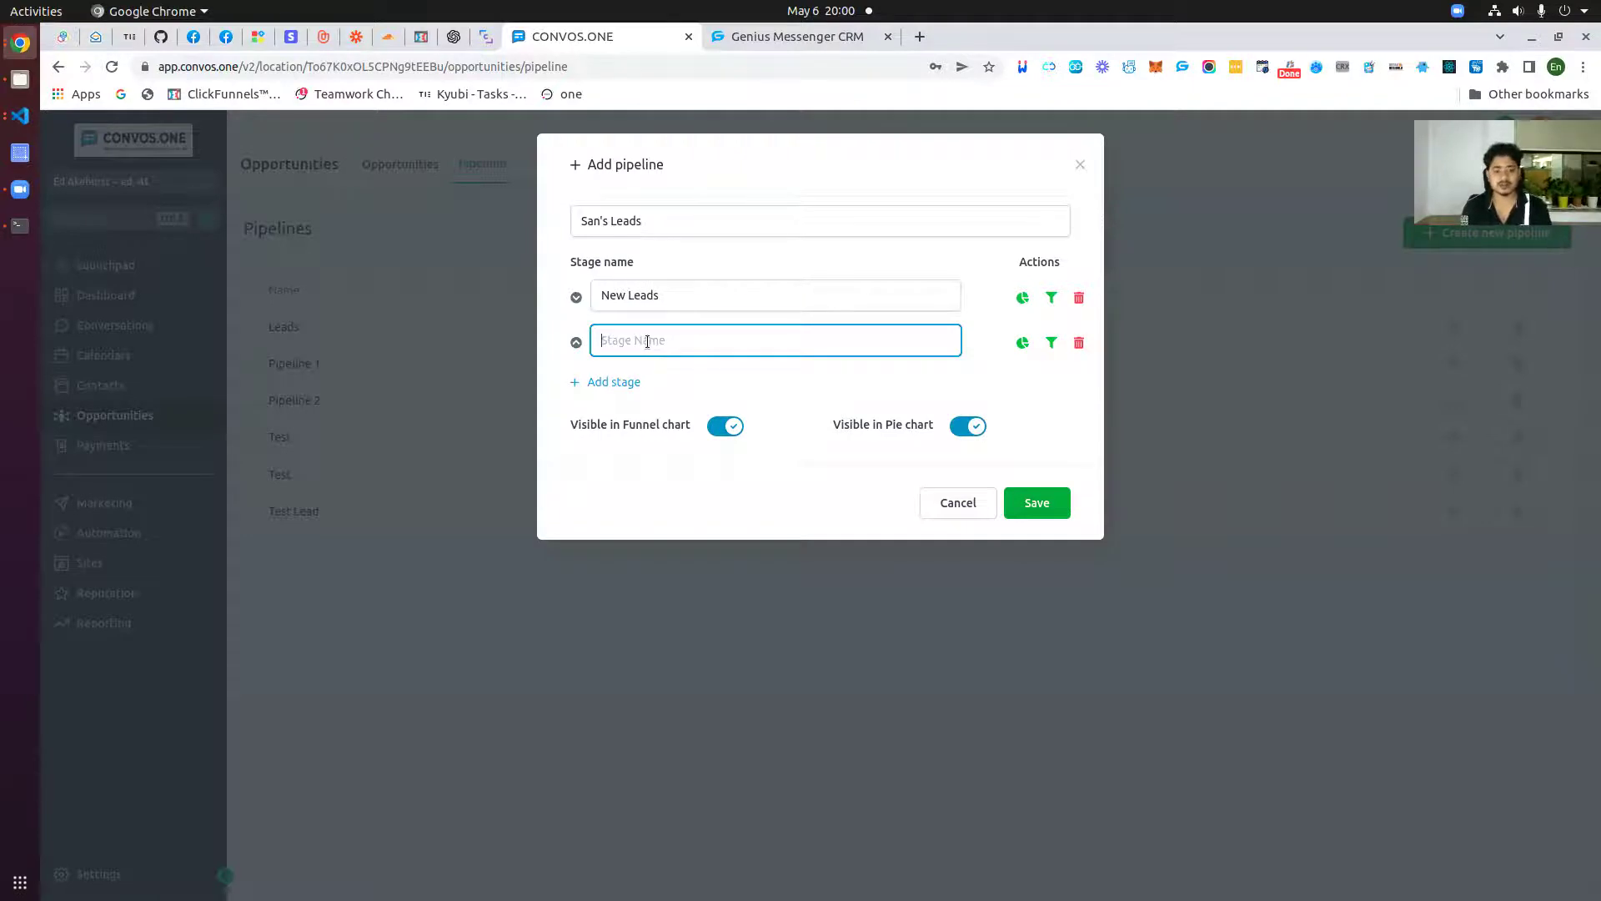
{"action": "type", "text": "Became"}
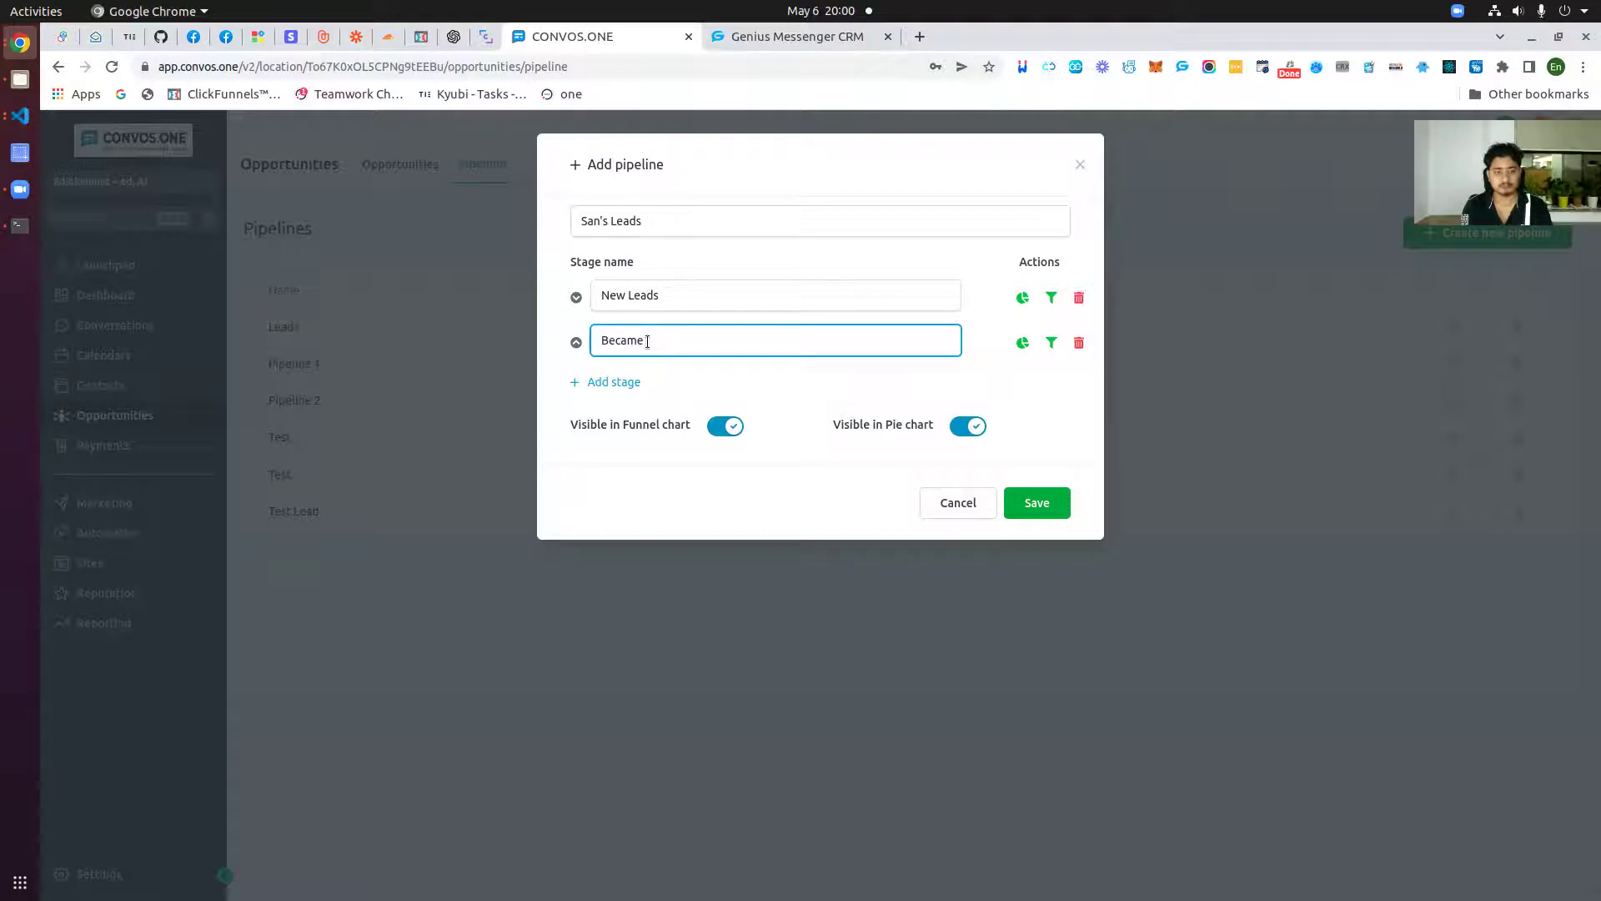
{"action": "key", "text": "BackSpace"}
{"action": "key", "text": "BackSpace"}
{"action": "key", "text": "BackSpace"}
{"action": "key", "text": "BackSpace"}
{"action": "key", "text": "BackSpace"}
{"action": "key", "text": "BackSpace"}
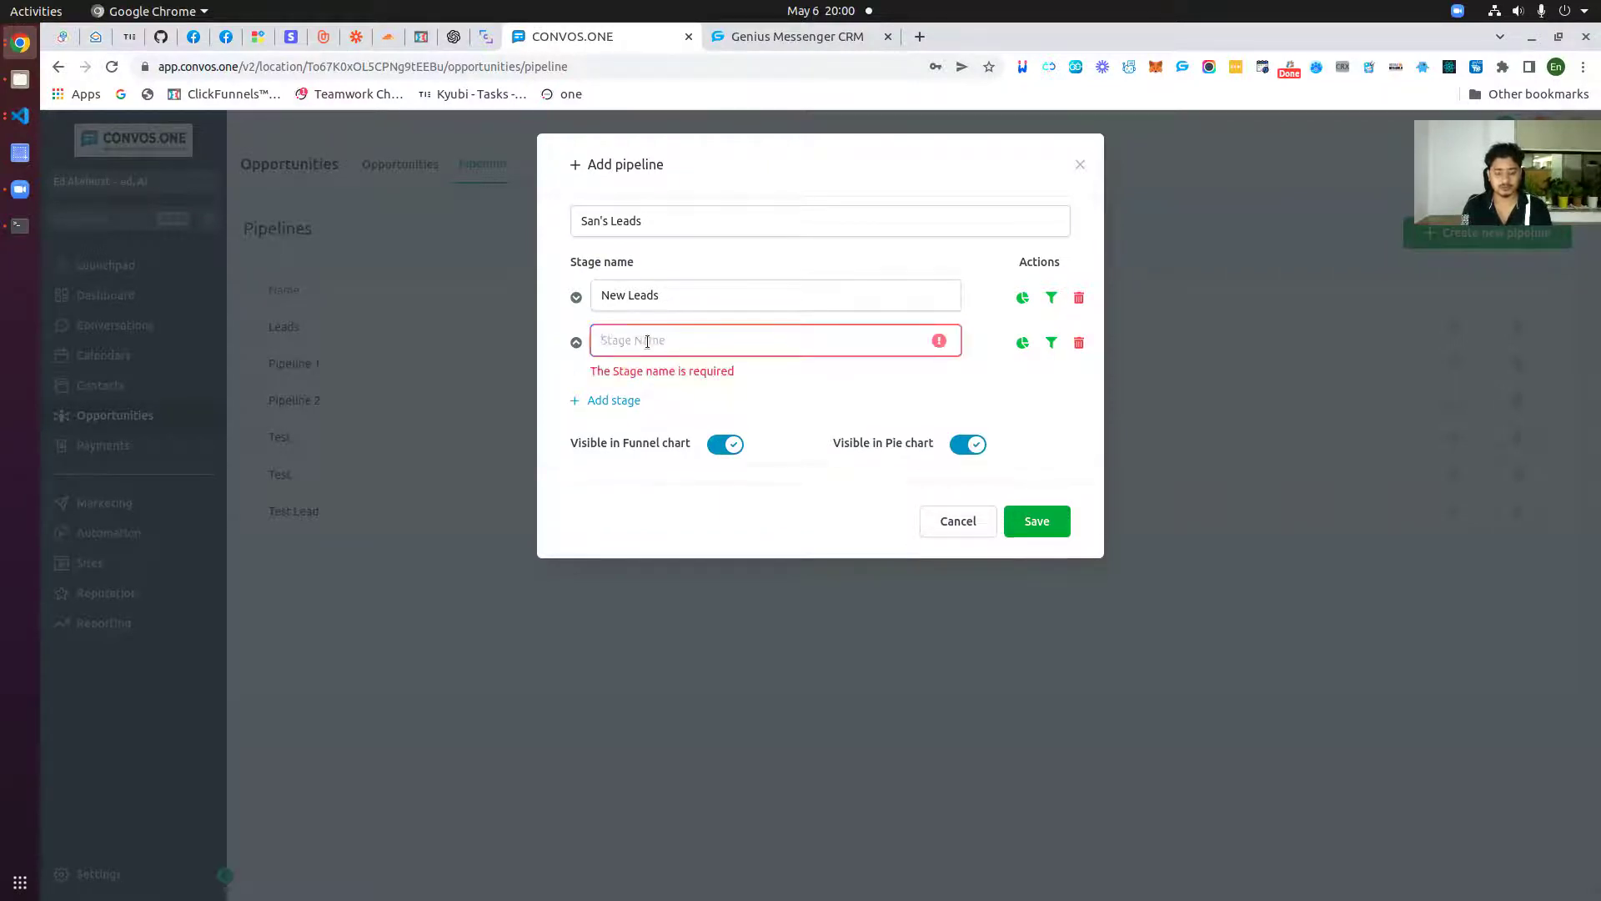
- Name the second stage "Positive Leads" and add a third stage named "Ready to be customer"
{"action": "type", "text": "Positive"}
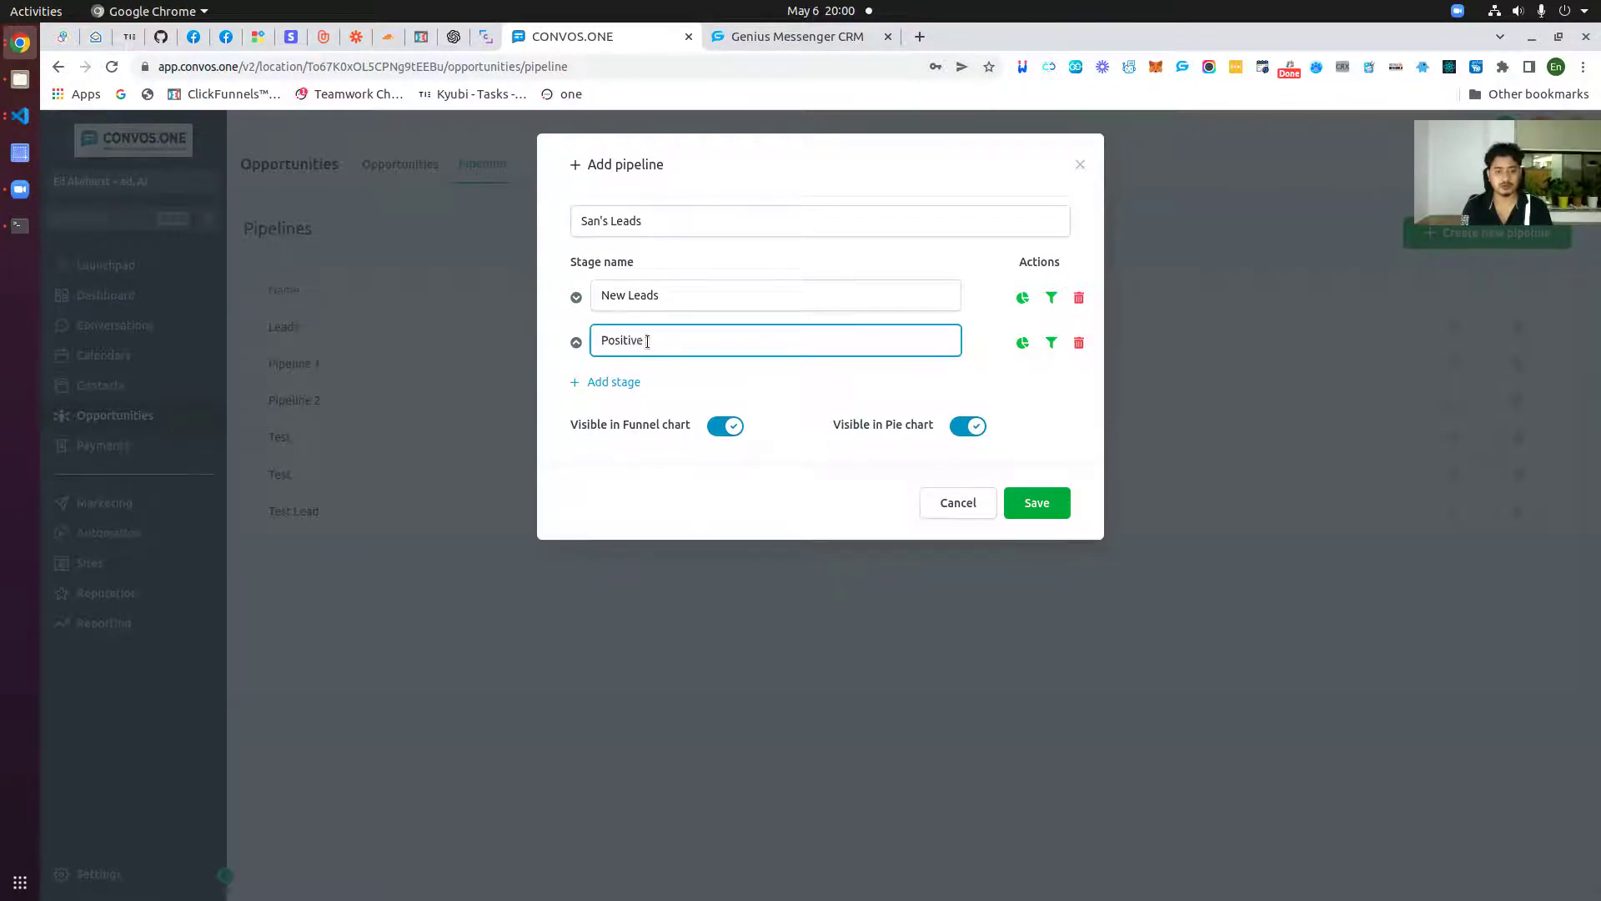
{"action": "type", "text": " Leads"}
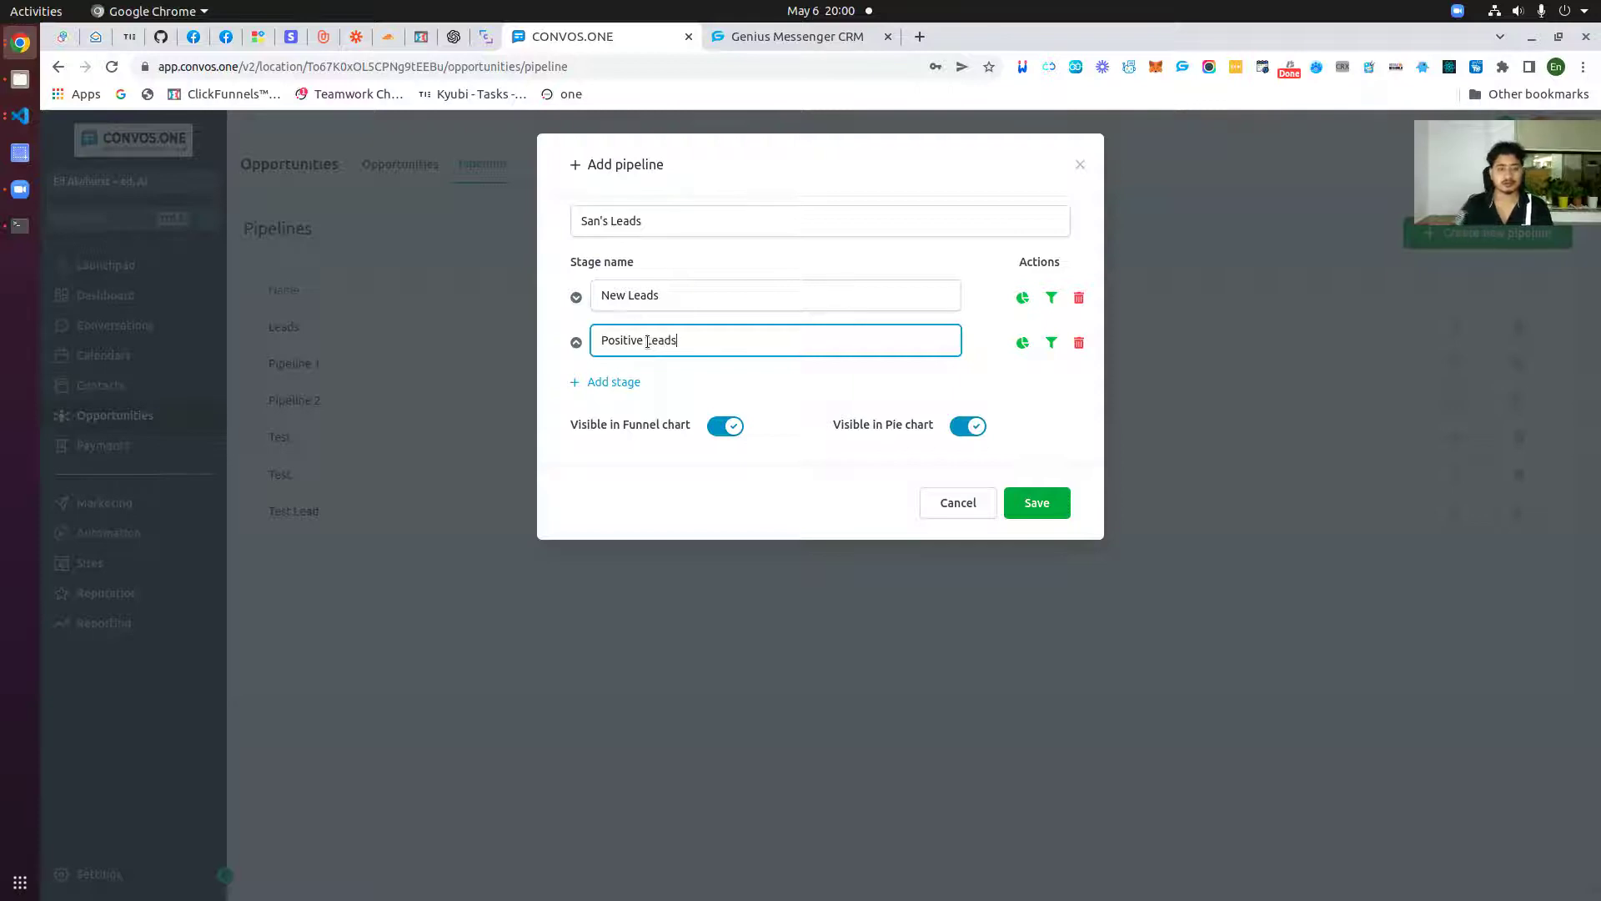
{"action": "left_click", "coordinate": [617, 384]}
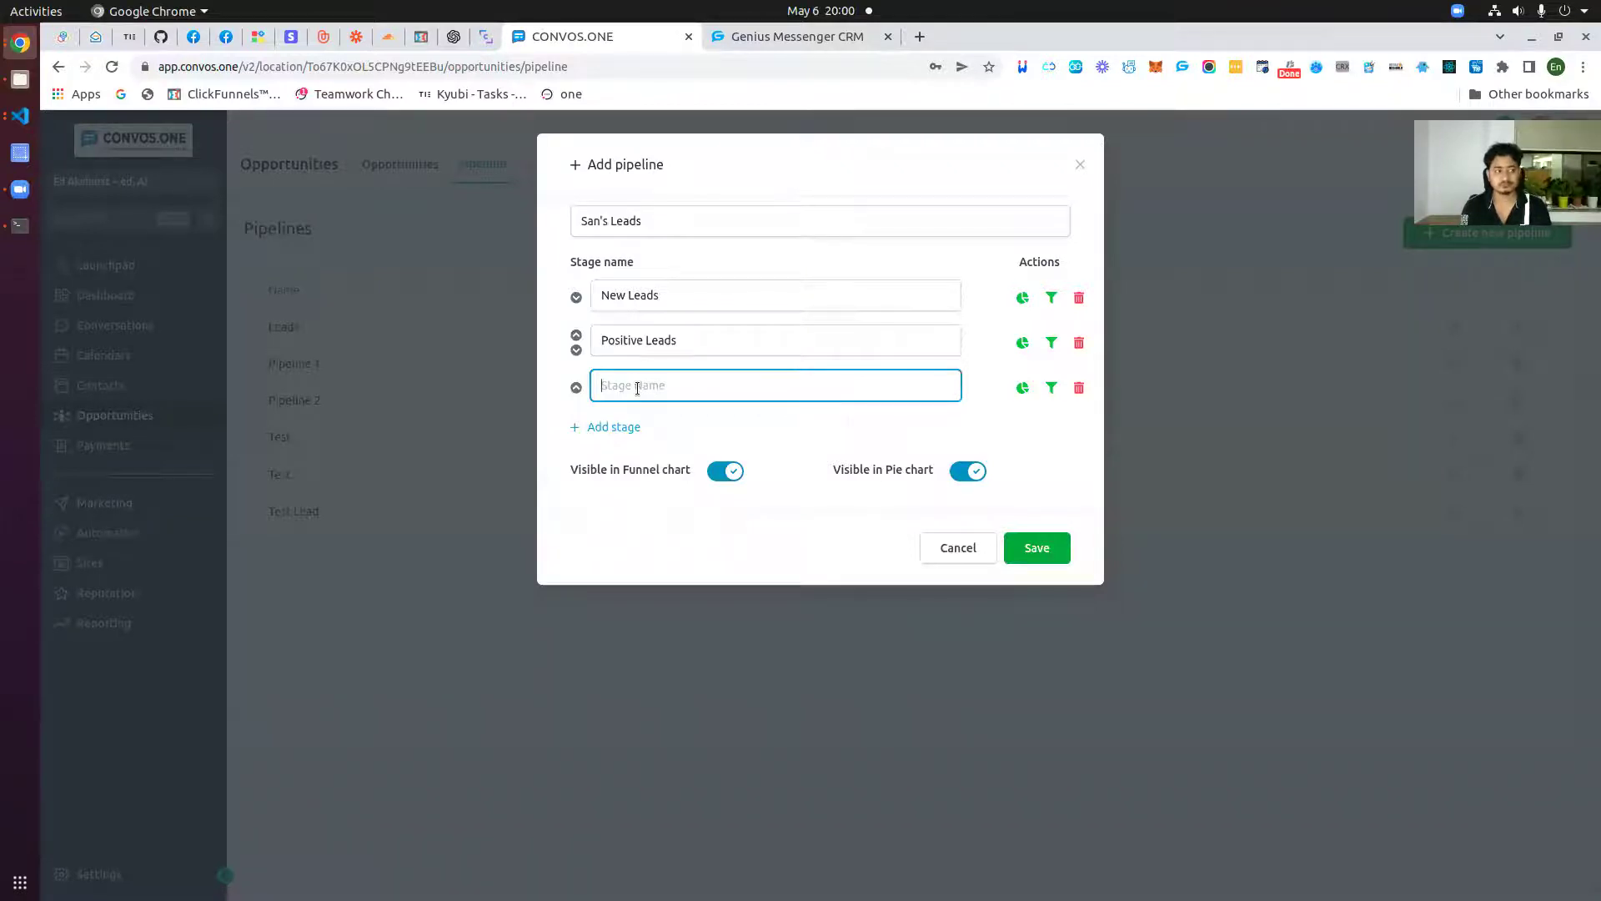
{"action": "type", "text": "Ready"}
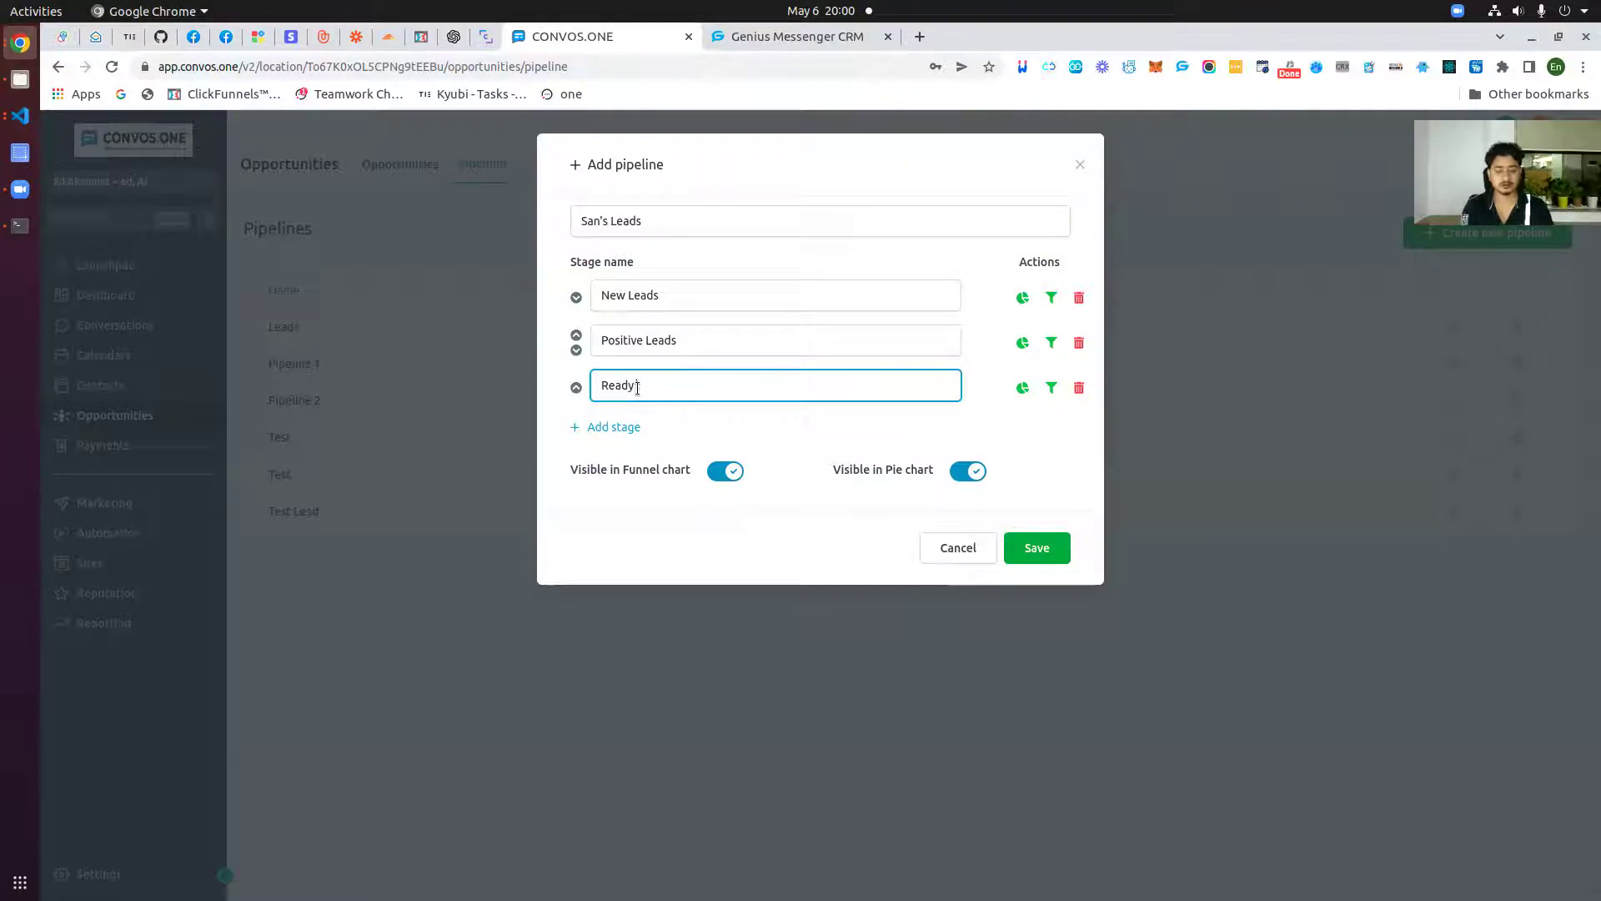
{"action": "type", "text": " to be customer"}
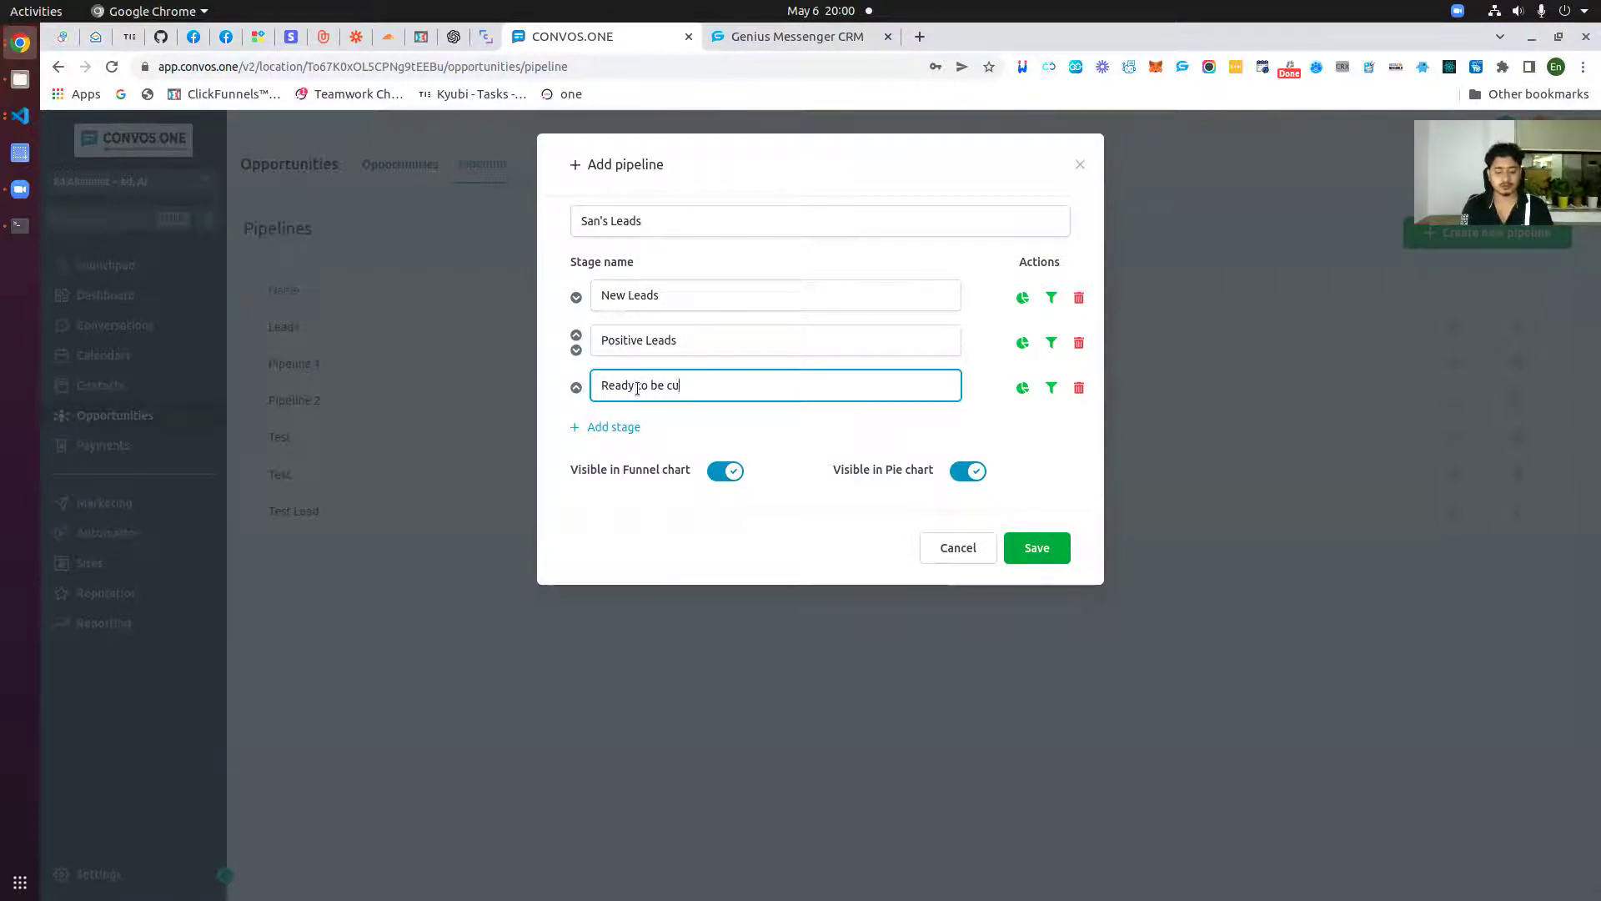
- Add a fourth stage named "Customer" and save the pipeline
{"action": "left_click", "coordinate": [613, 428]}
{"action": "left_click", "coordinate": [644, 431]}
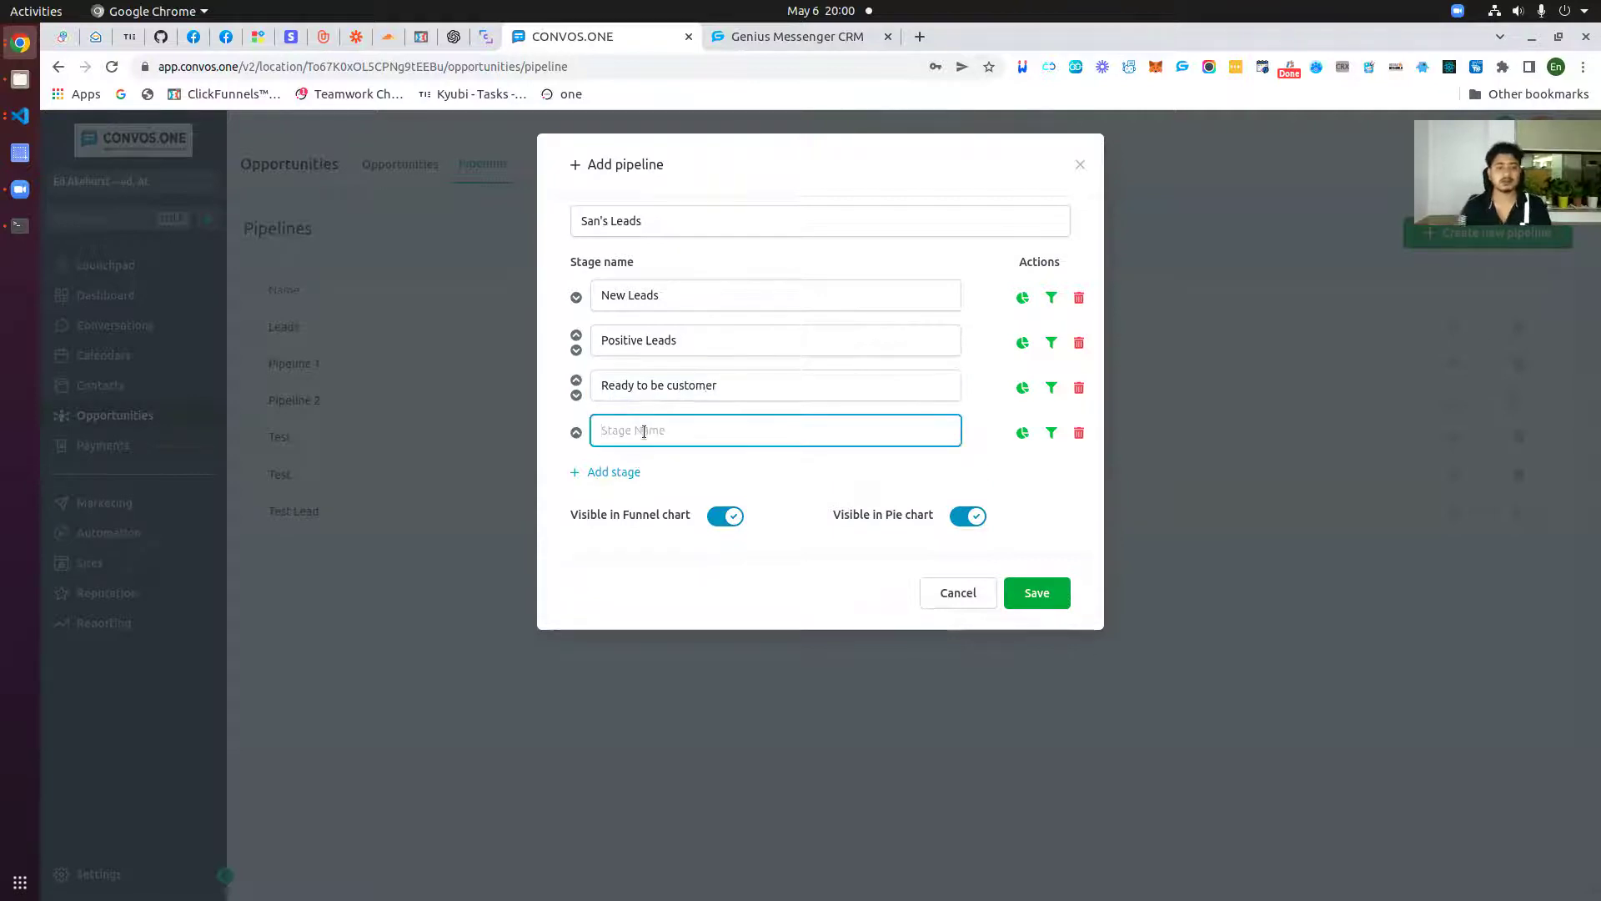
{"action": "type", "text": "Customer"}
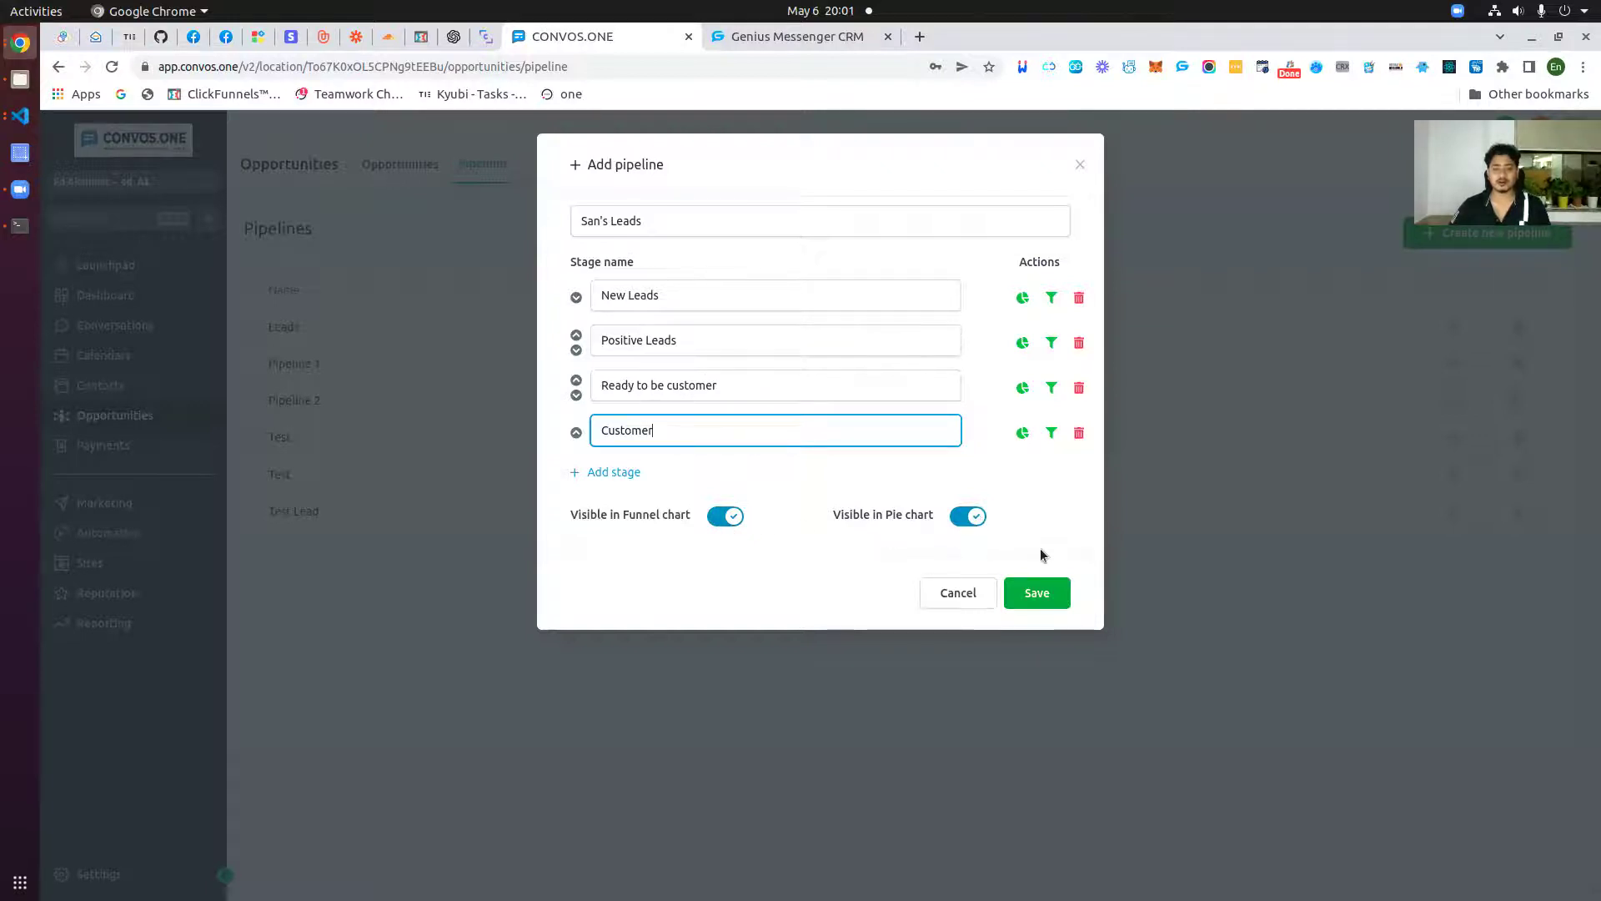
{"action": "left_click", "coordinate": [1037, 593]}
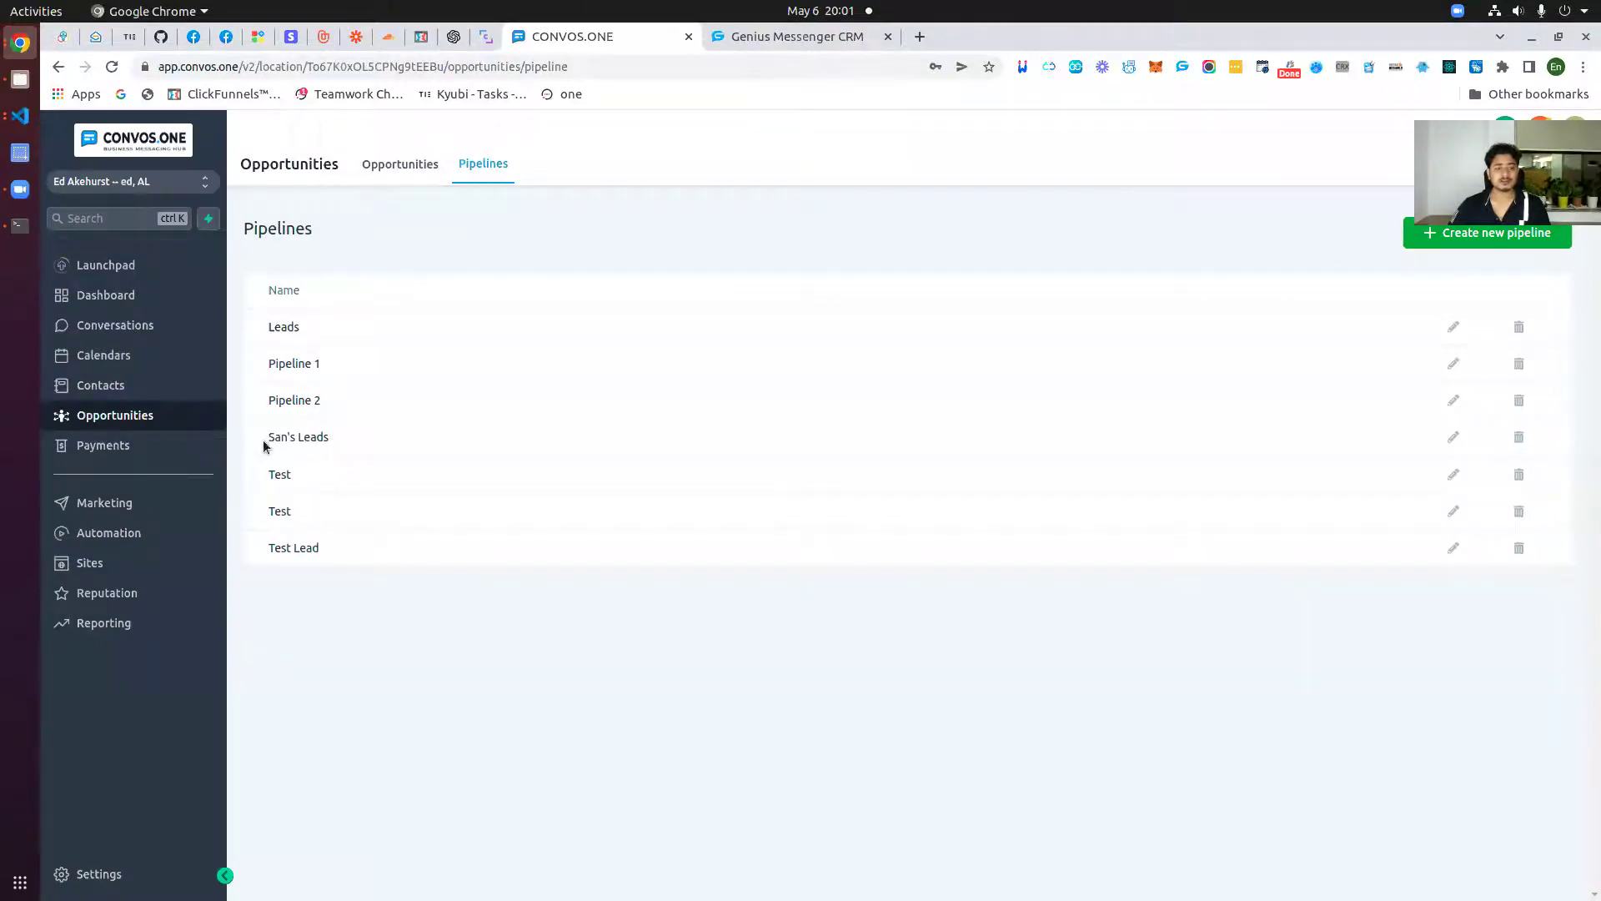
- Check the list of pipelines for the San's Leads entry
{"action": "left_click_drag", "start_coordinate": [263, 439], "coordinate": [331, 438]}
{"action": "left_click", "coordinate": [392, 164]}
{"action": "left_click", "coordinate": [488, 164]}
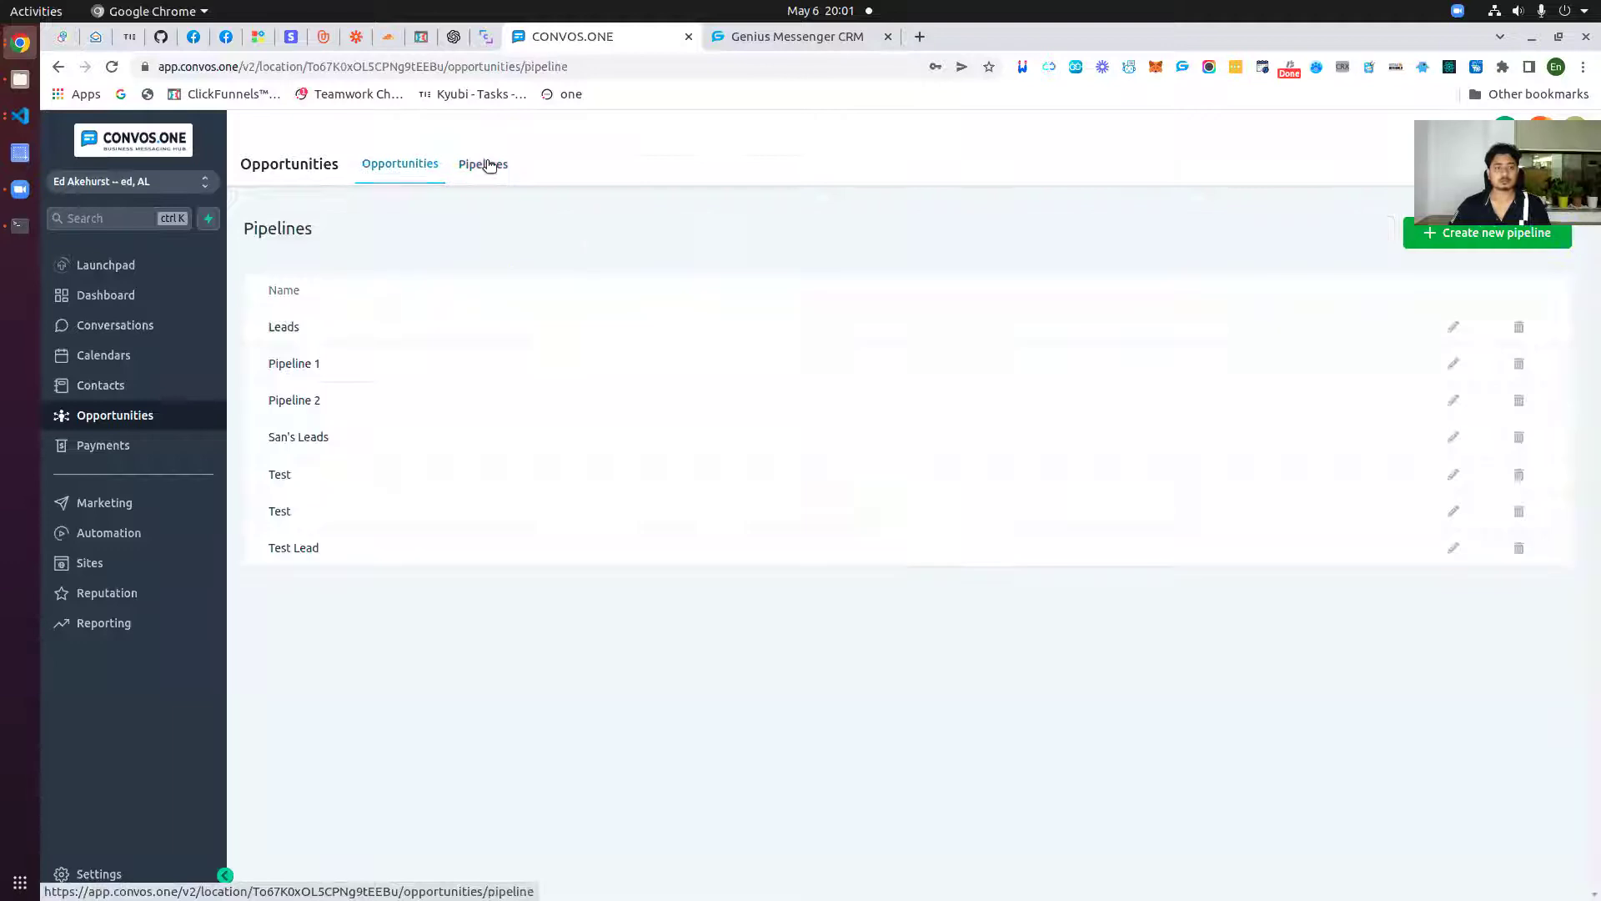
{"action": "triple_click", "coordinate": [355, 435]}
{"action": "left_click", "coordinate": [275, 451]}
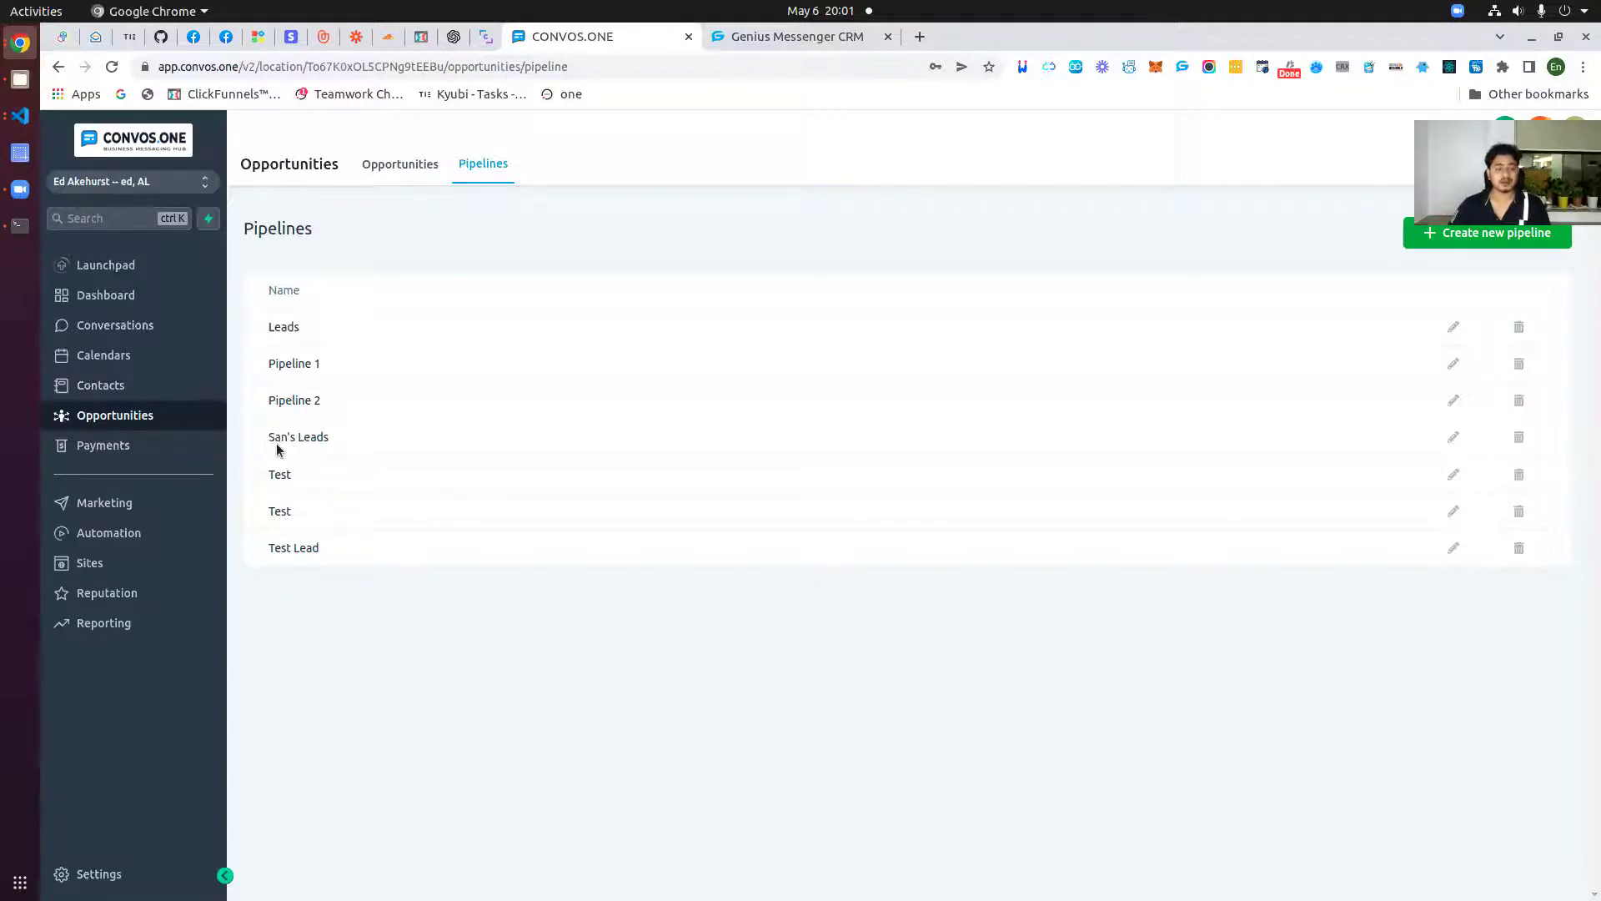
{"action": "left_click_drag", "start_coordinate": [267, 438], "coordinate": [332, 445]}
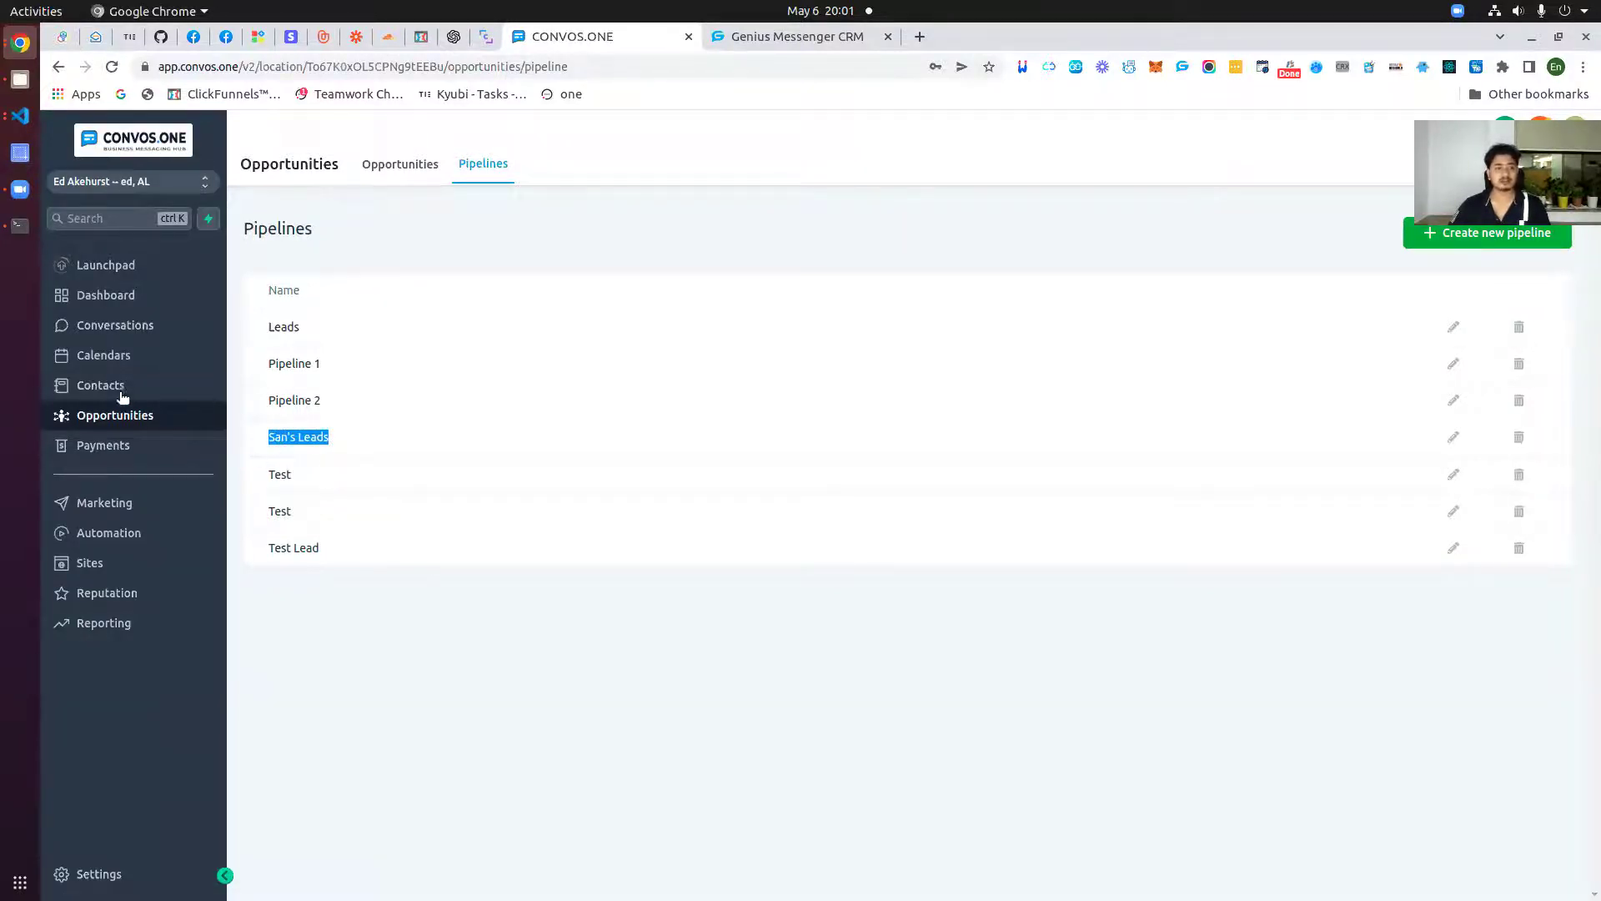
- Open the form for a new opportunity and go through its contact name, email and company name fields
{"action": "left_click", "coordinate": [367, 167]}
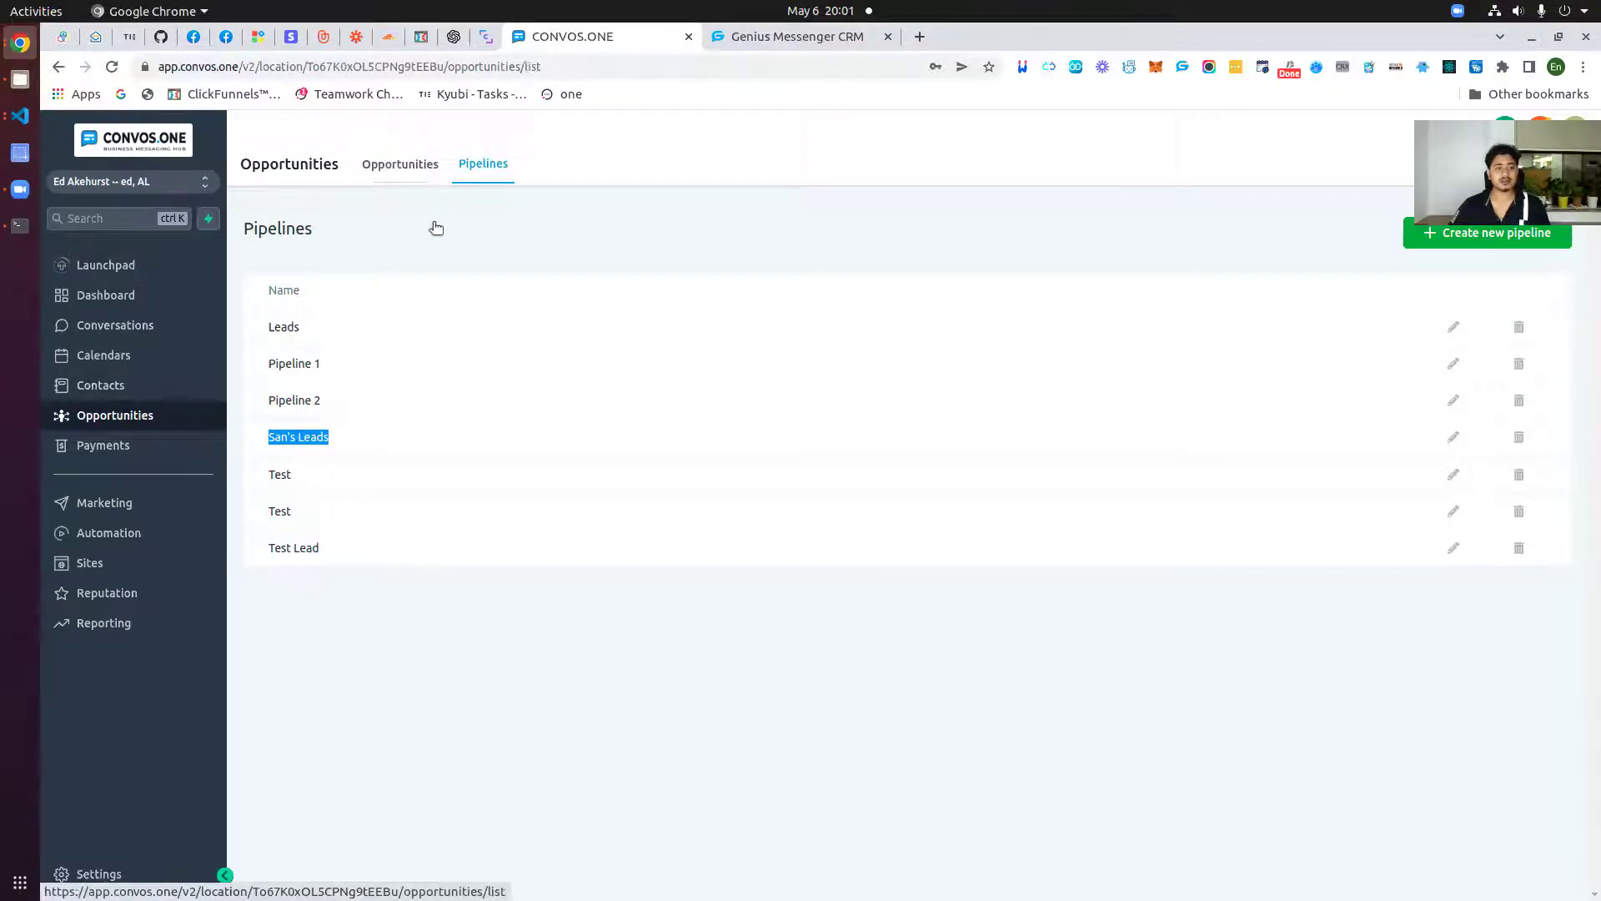
{"action": "left_click", "coordinate": [1408, 233]}
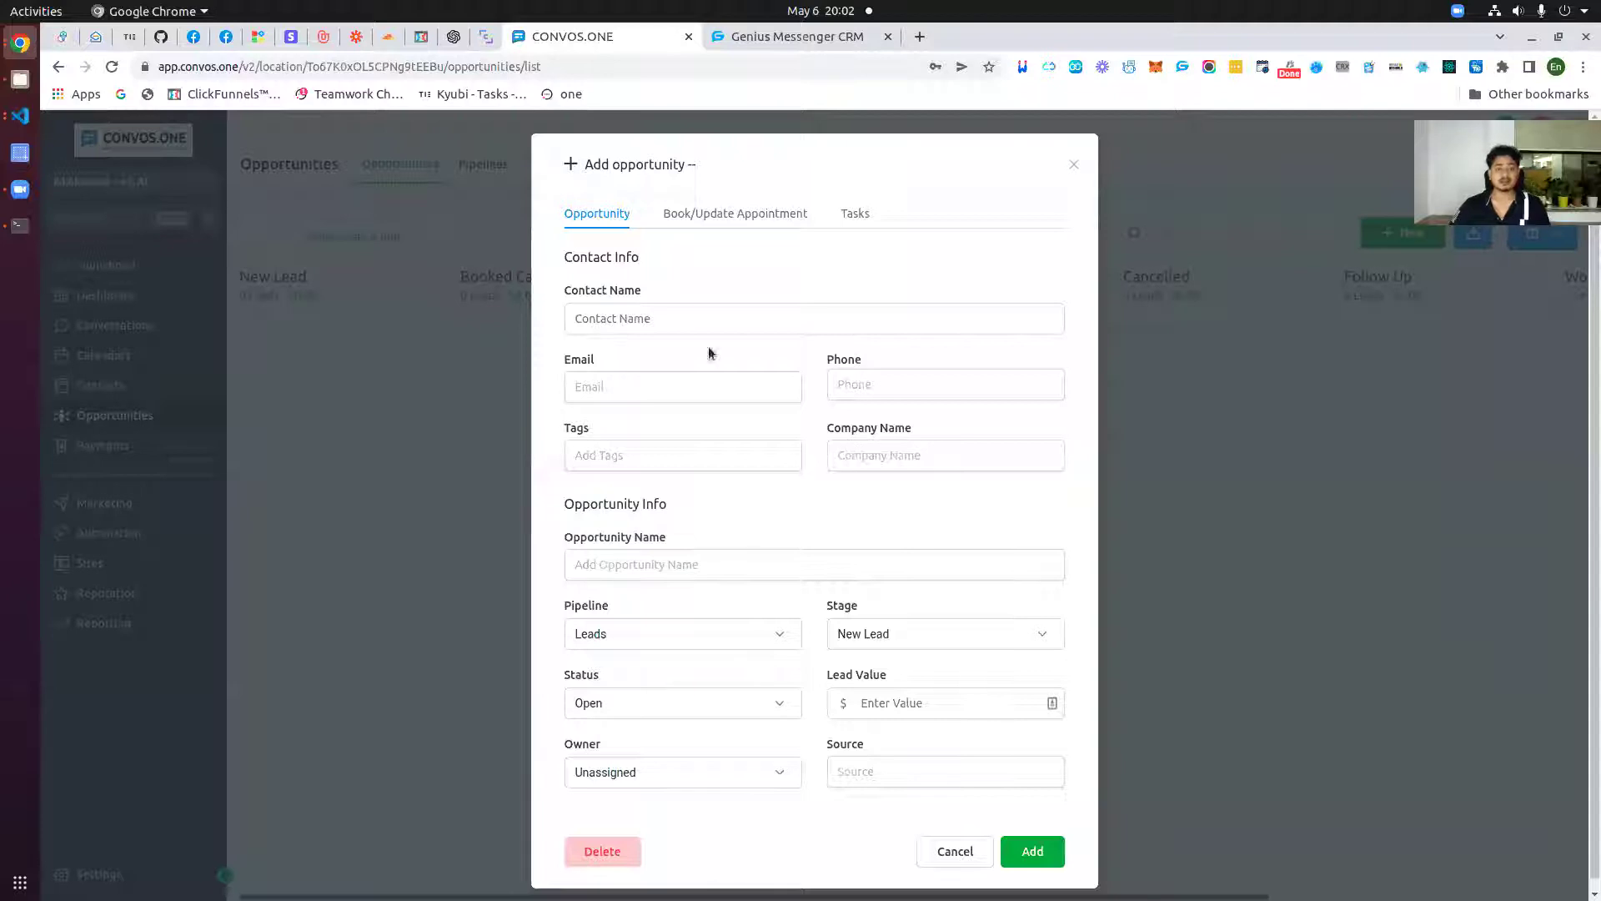
{"action": "left_click", "coordinate": [649, 315]}
{"action": "left_click", "coordinate": [689, 384]}
{"action": "left_click", "coordinate": [867, 462]}
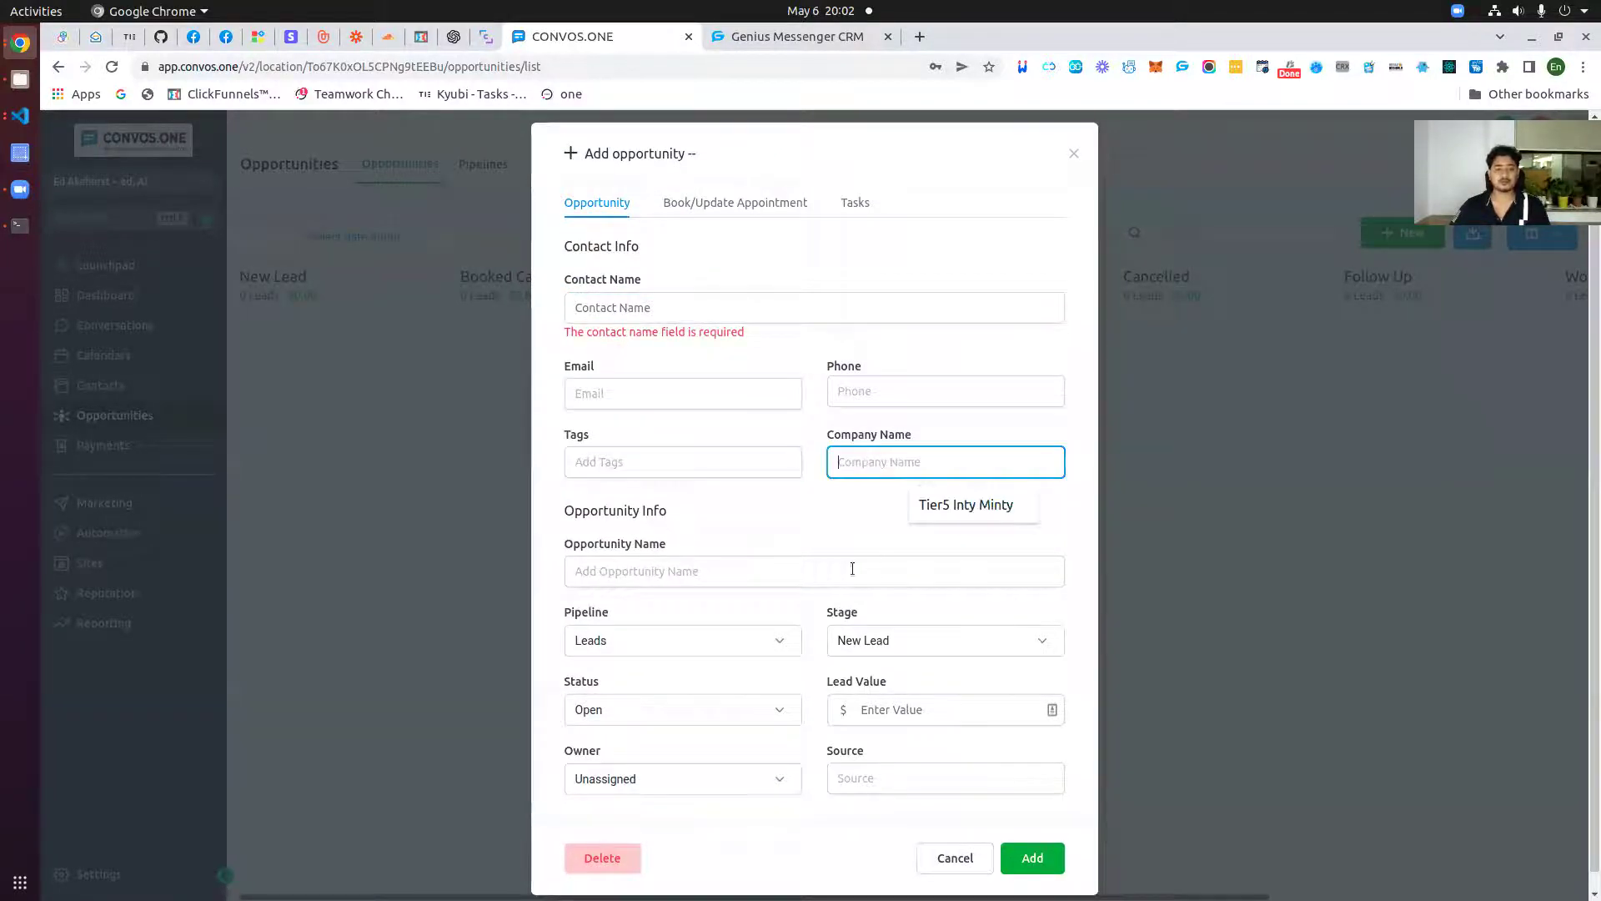
- Assign the new opportunity to the San's Leads pipeline at the New Leads stage
{"action": "scroll", "coordinate": [805, 566], "scroll_direction": "down", "scroll_amount": 1}
{"action": "left_click", "coordinate": [677, 636]}
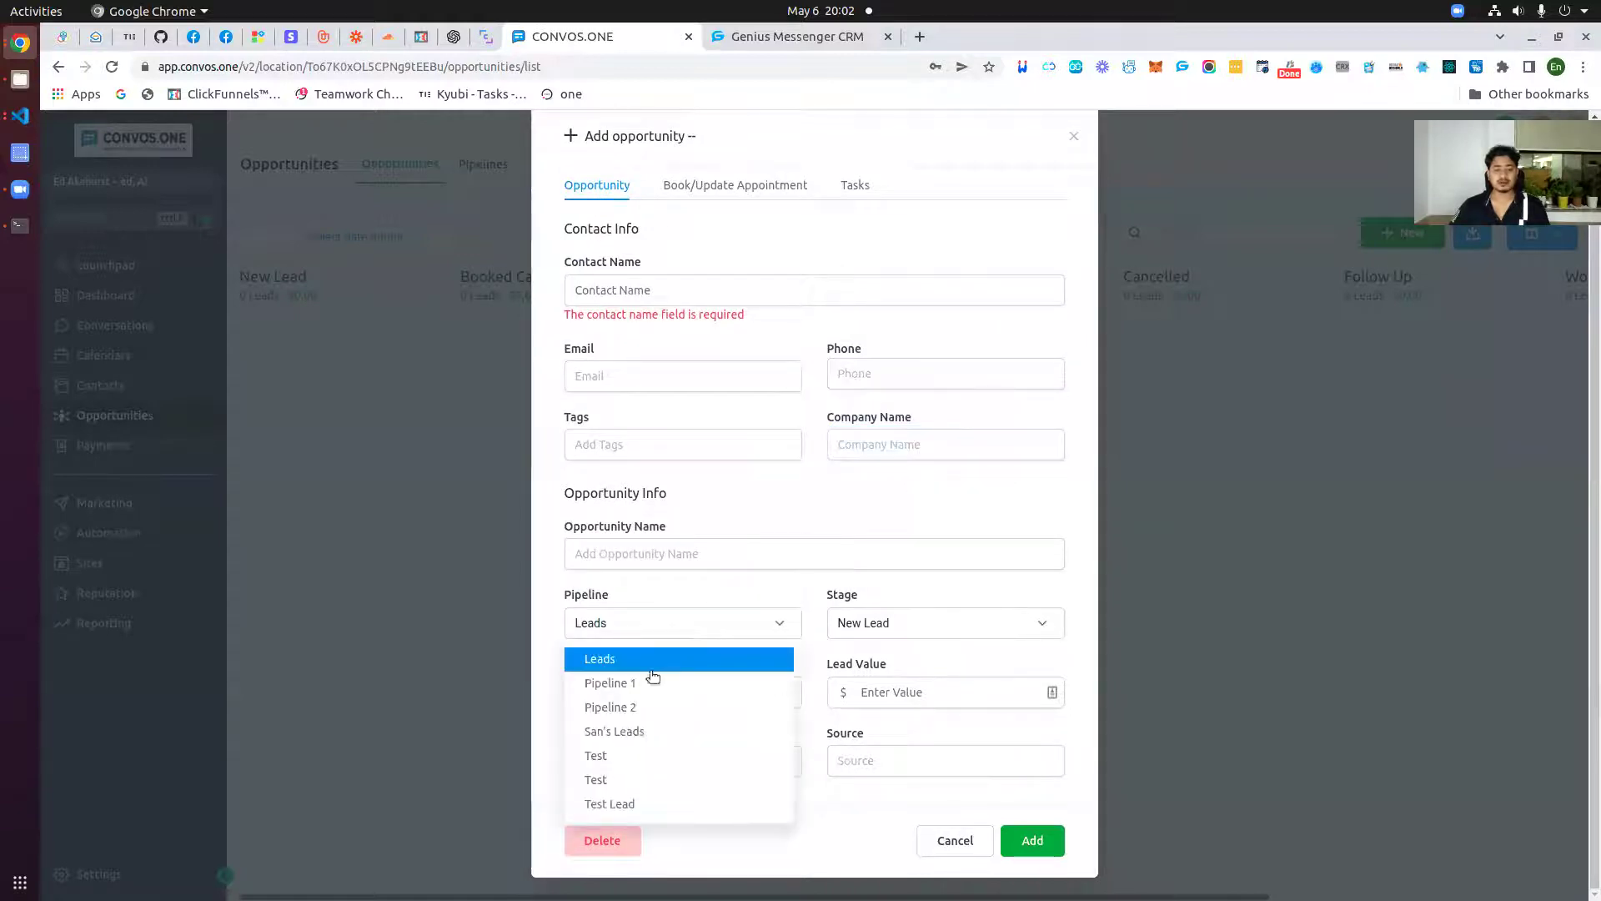
{"action": "left_click", "coordinate": [637, 736]}
{"action": "left_click", "coordinate": [872, 631]}
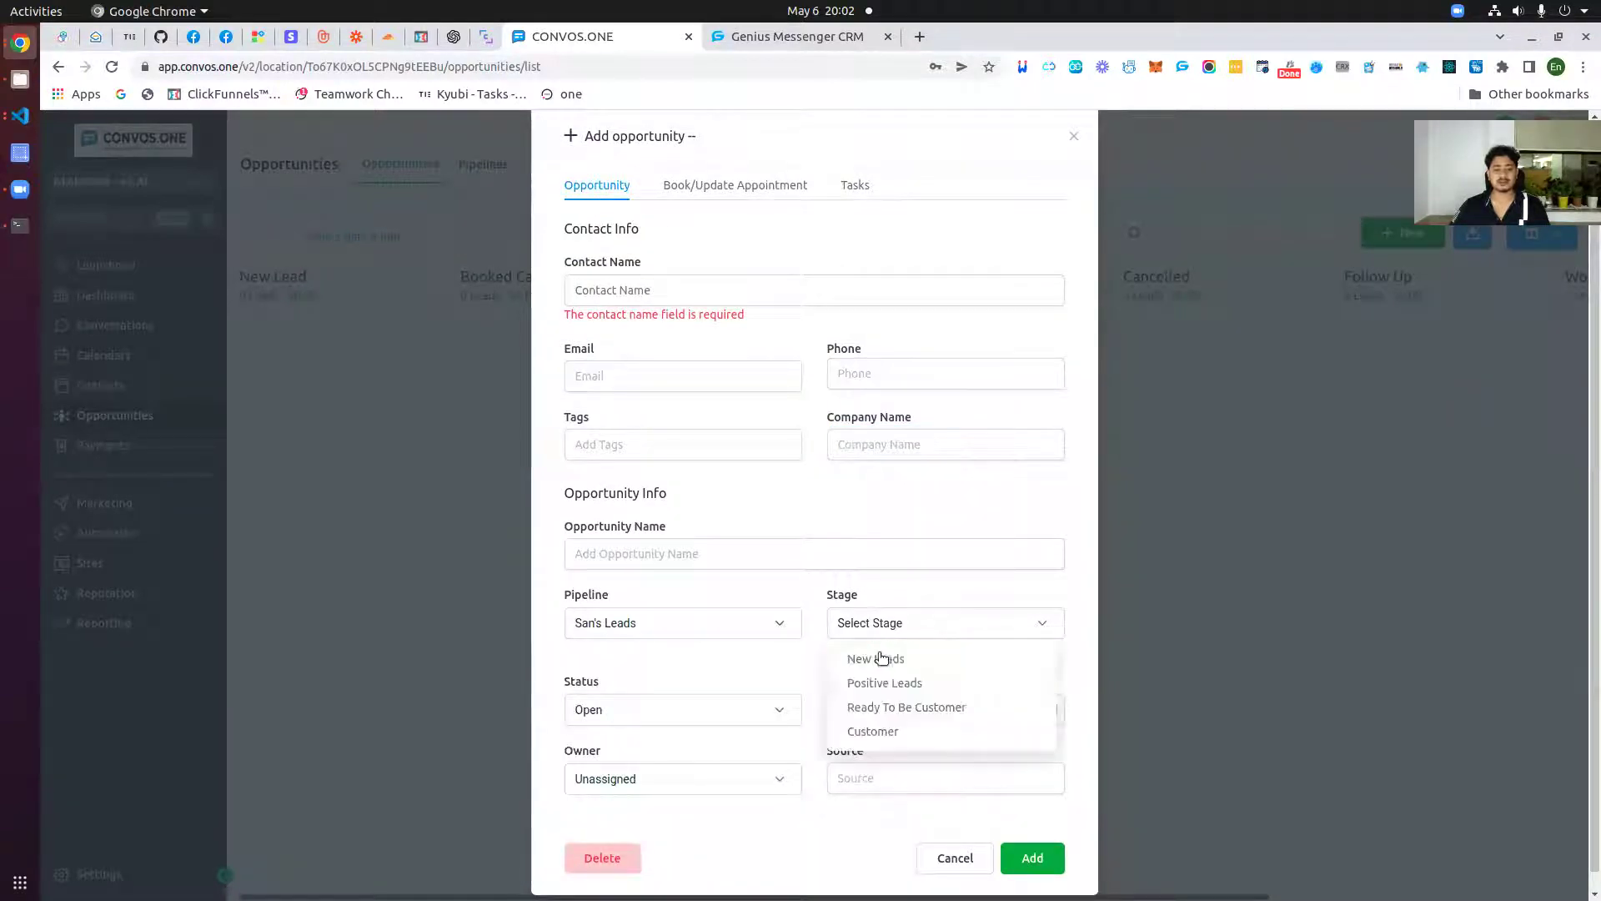
{"action": "left_click", "coordinate": [884, 660]}
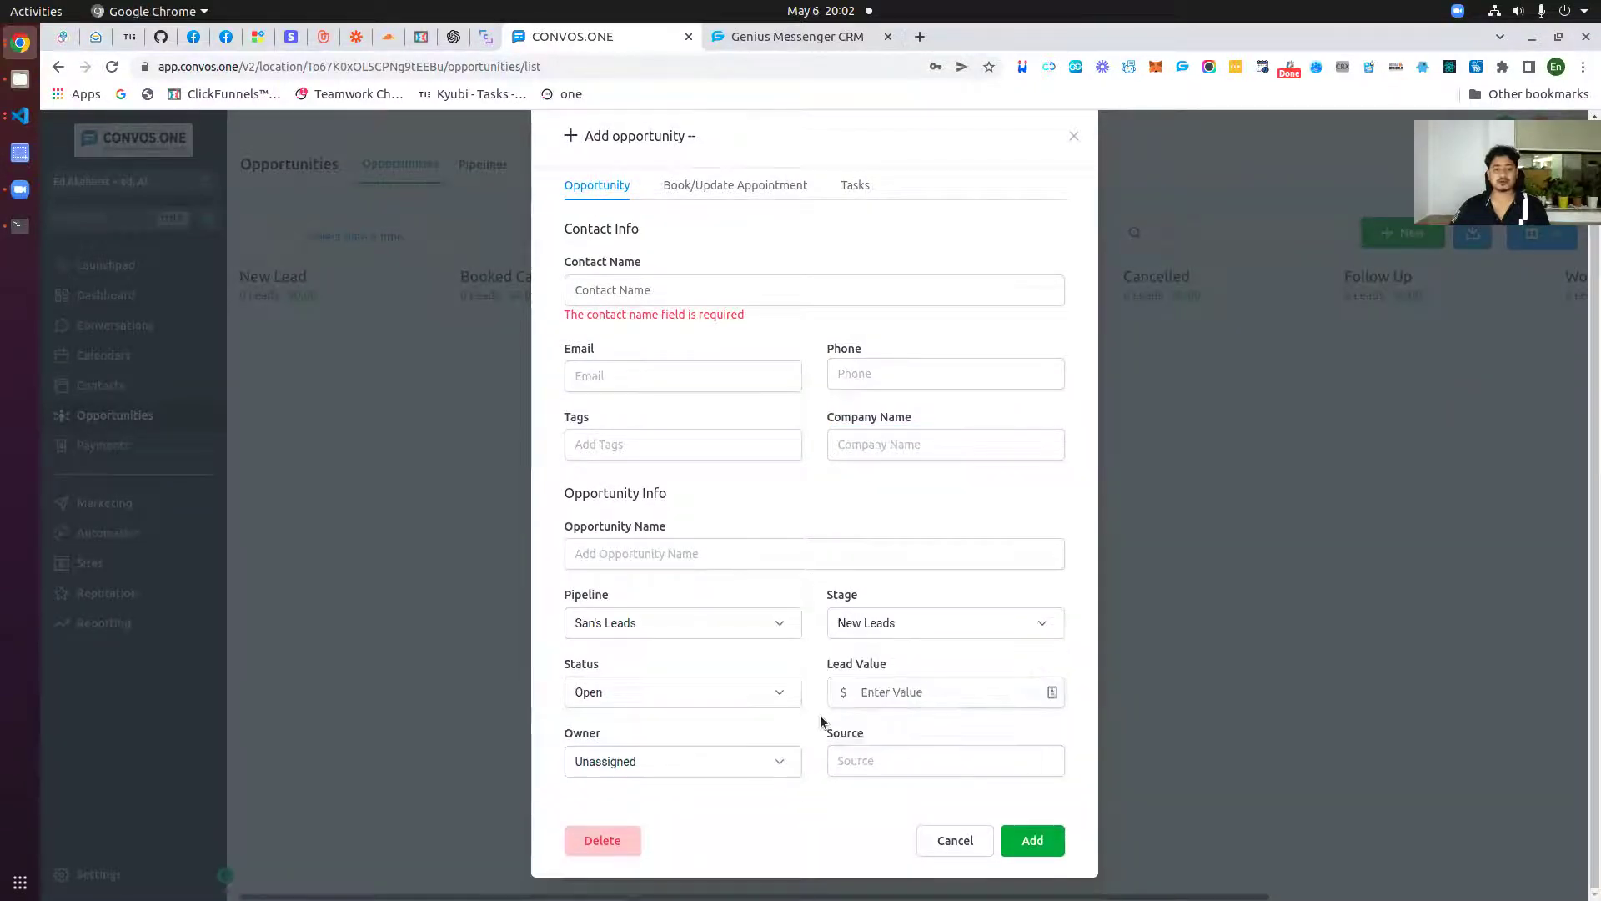
- Review the opportunity's available status options and go to the lead value field
{"action": "left_click", "coordinate": [654, 697]}
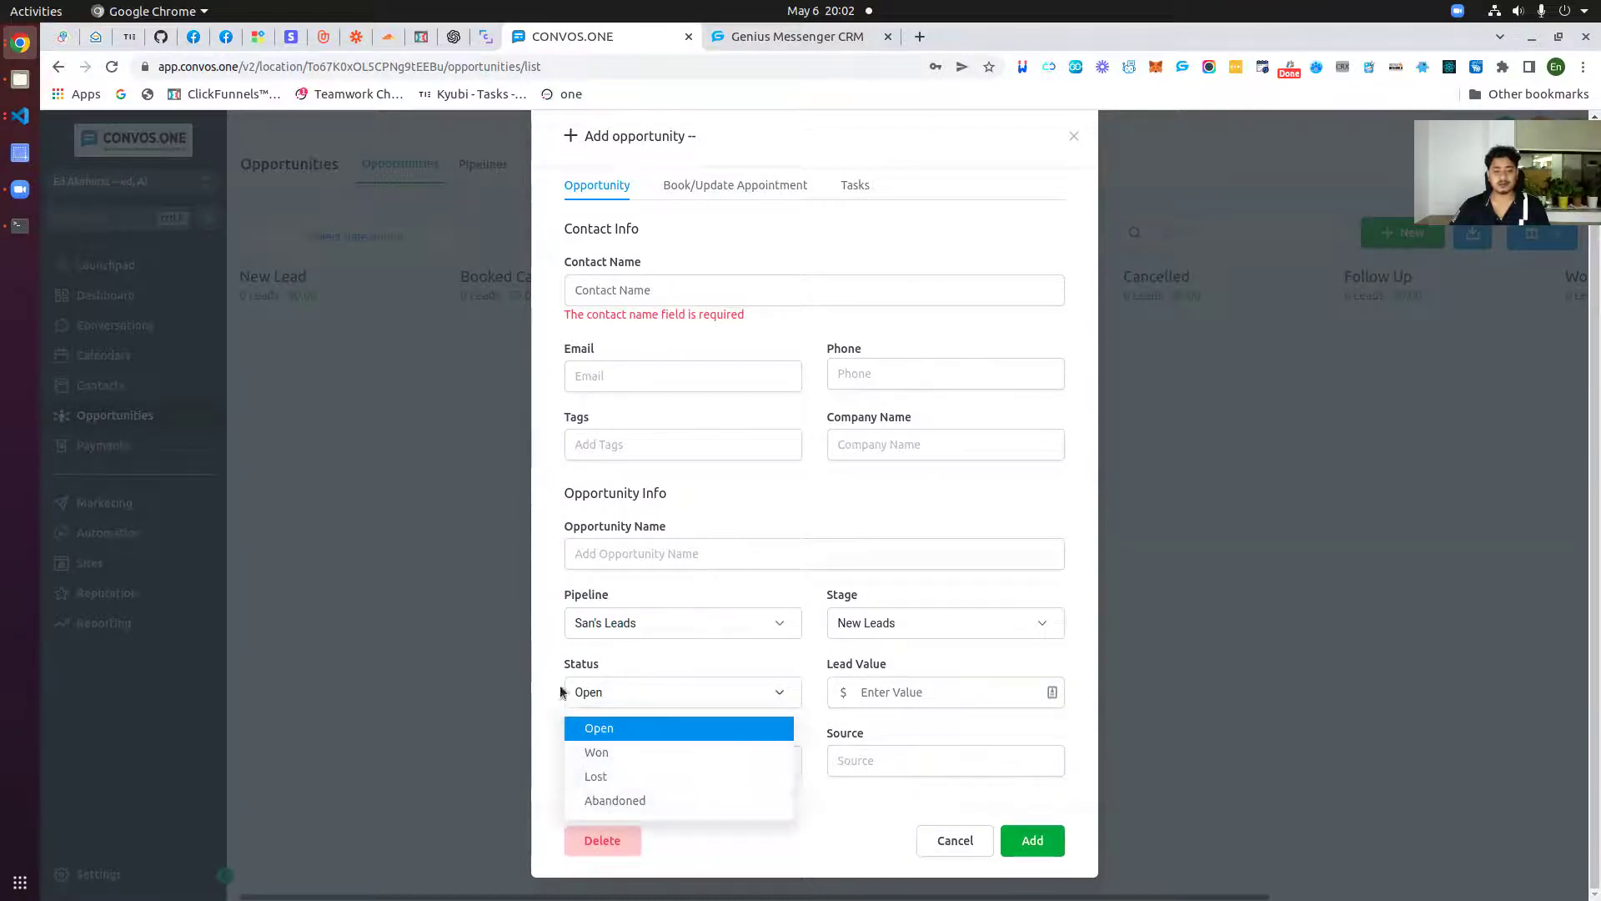
{"action": "left_click", "coordinate": [610, 684]}
{"action": "left_click", "coordinate": [644, 699]}
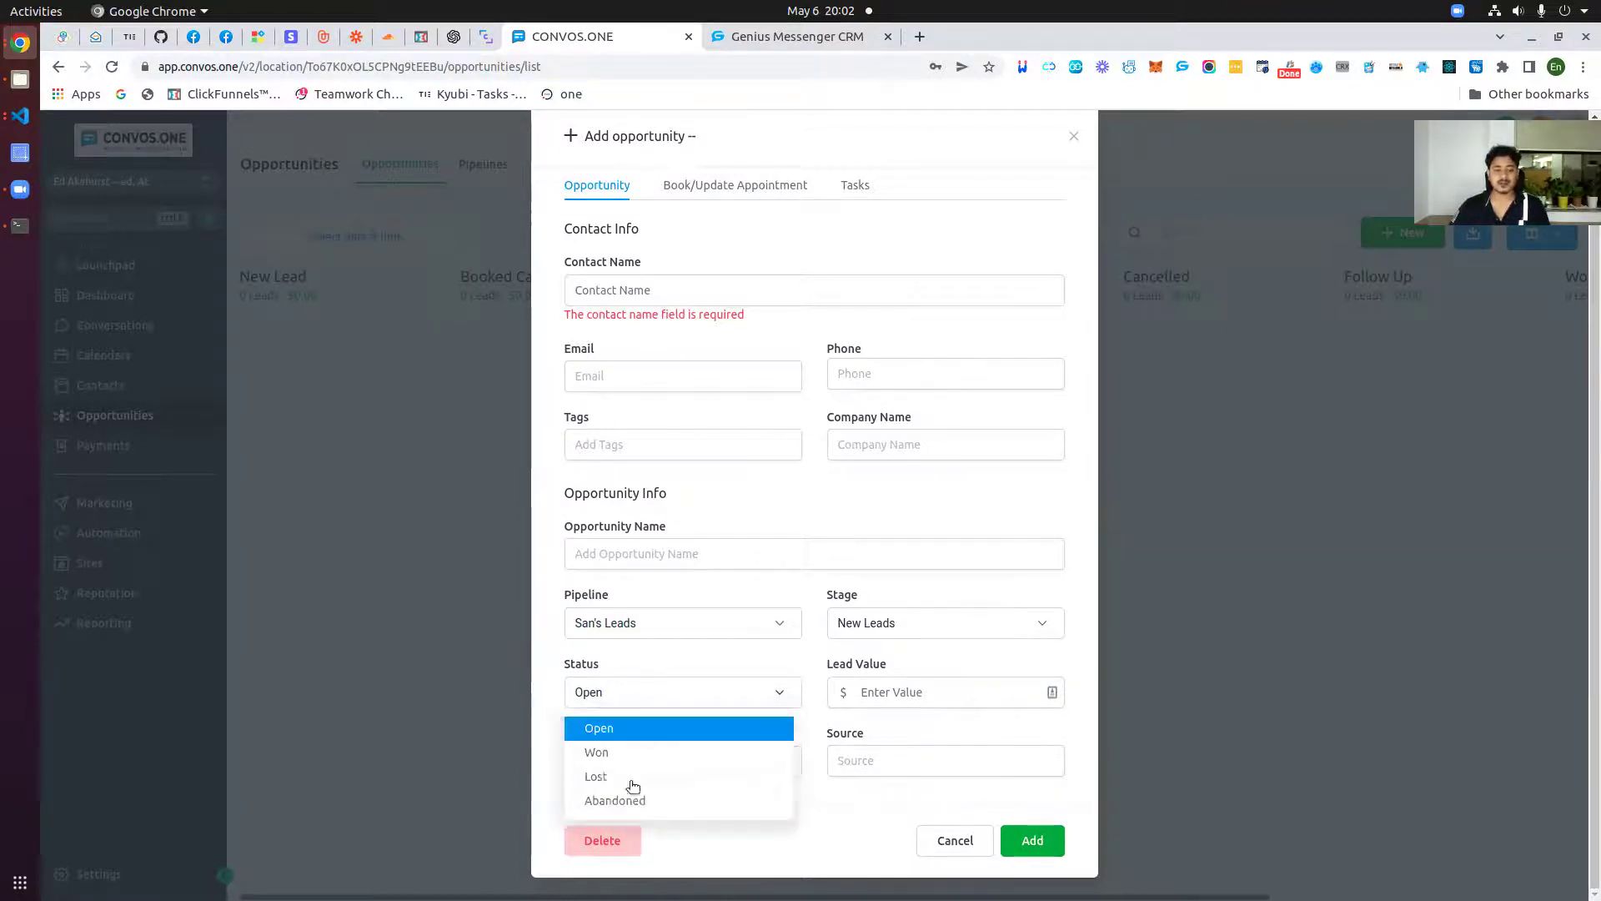
{"action": "left_click", "coordinate": [546, 668]}
{"action": "left_click", "coordinate": [911, 697]}
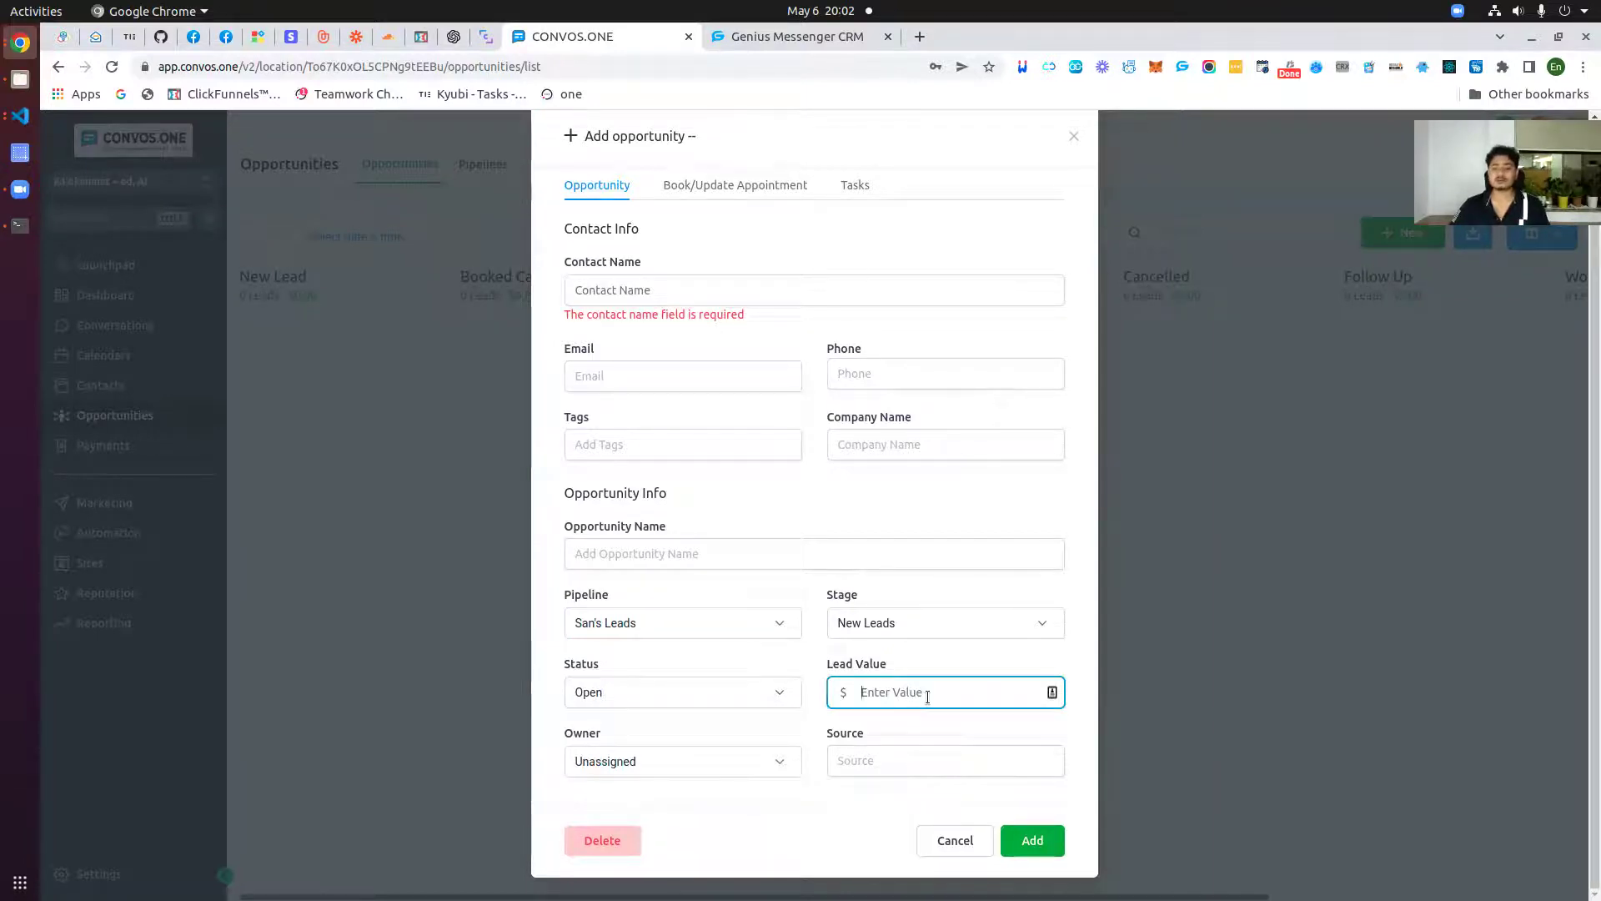
- Review the new opportunity's owner options and source field, leave the owner as Unassigned, and close the form without adding the opportunity
{"action": "left_click", "coordinate": [690, 771]}
{"action": "left_click", "coordinate": [651, 810]}
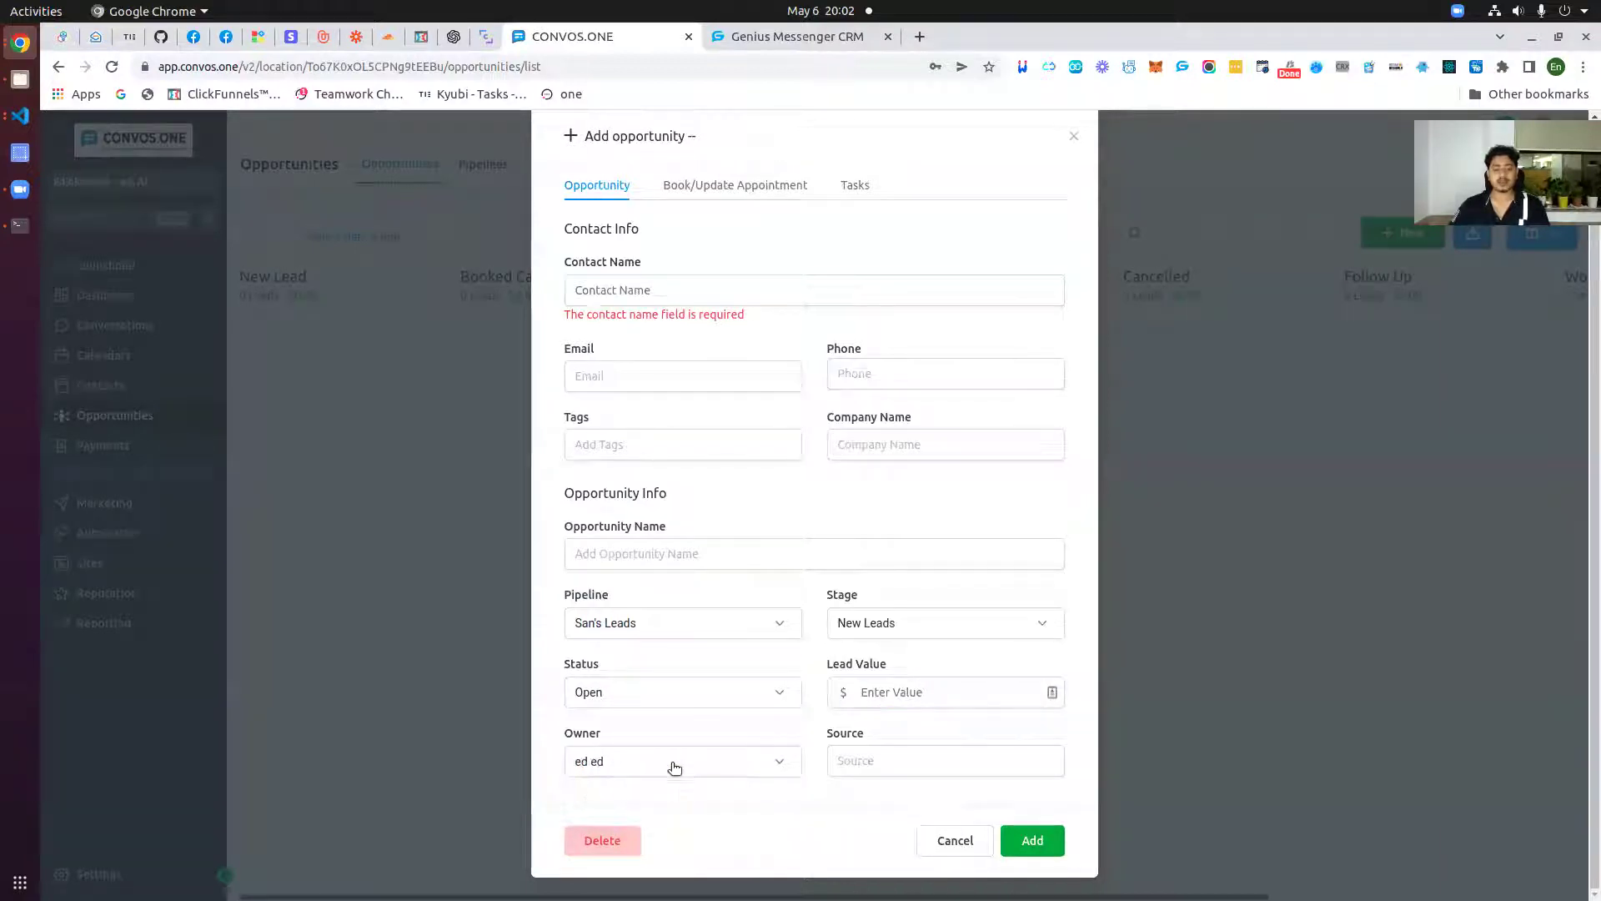
{"action": "left_click", "coordinate": [674, 766]}
{"action": "left_click", "coordinate": [638, 813]}
{"action": "left_click", "coordinate": [677, 765]}
{"action": "left_click", "coordinate": [668, 797]}
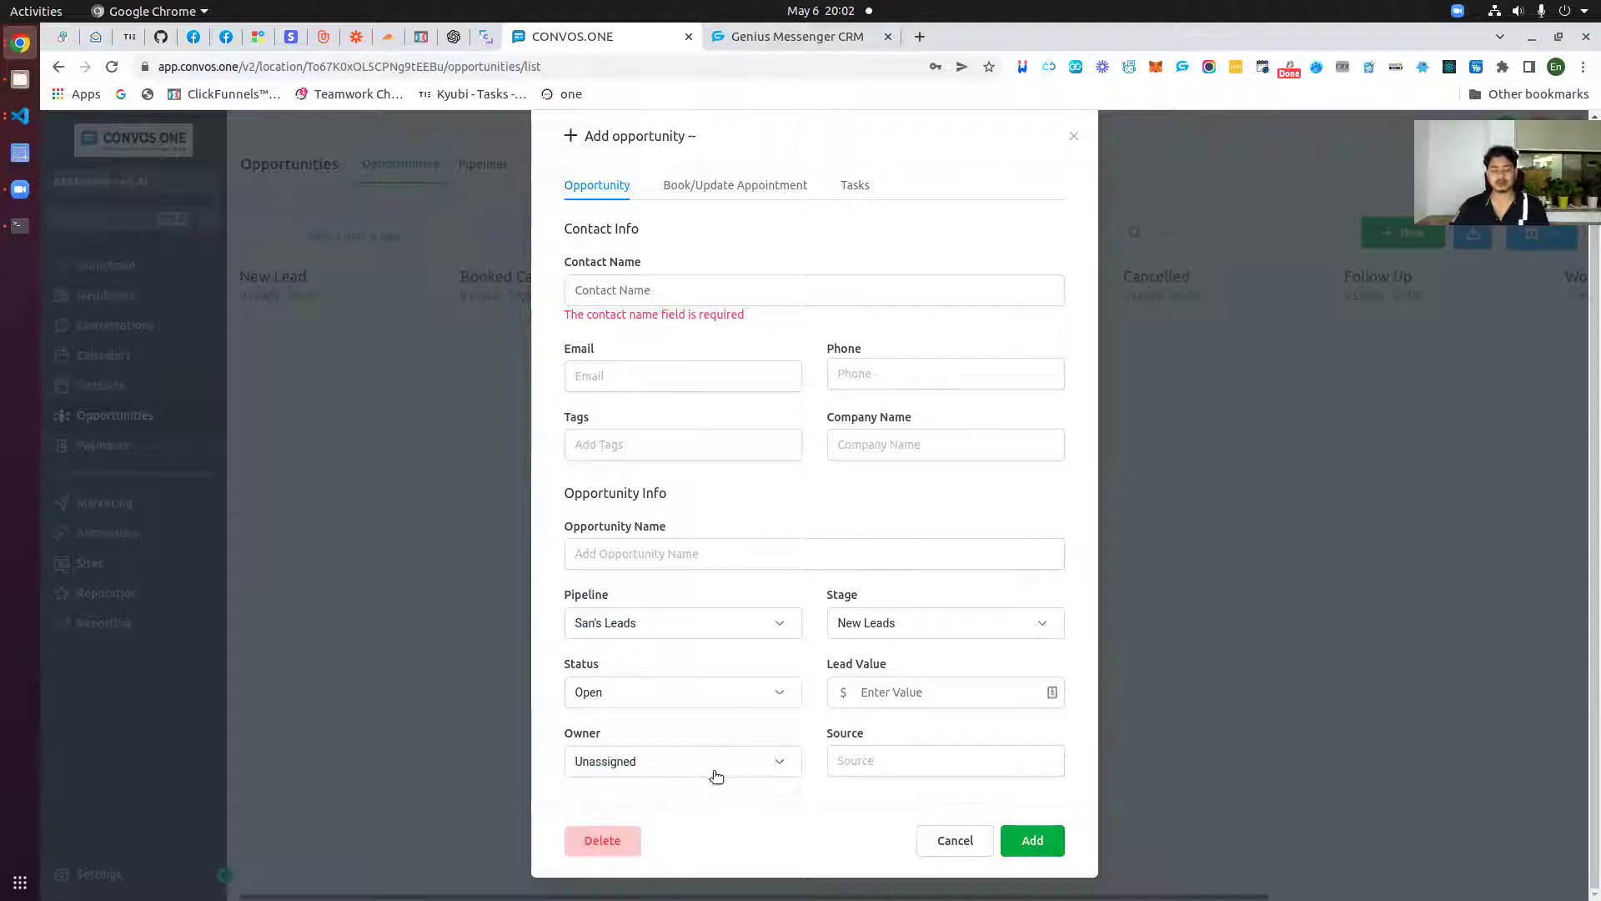
{"action": "left_click", "coordinate": [924, 759]}
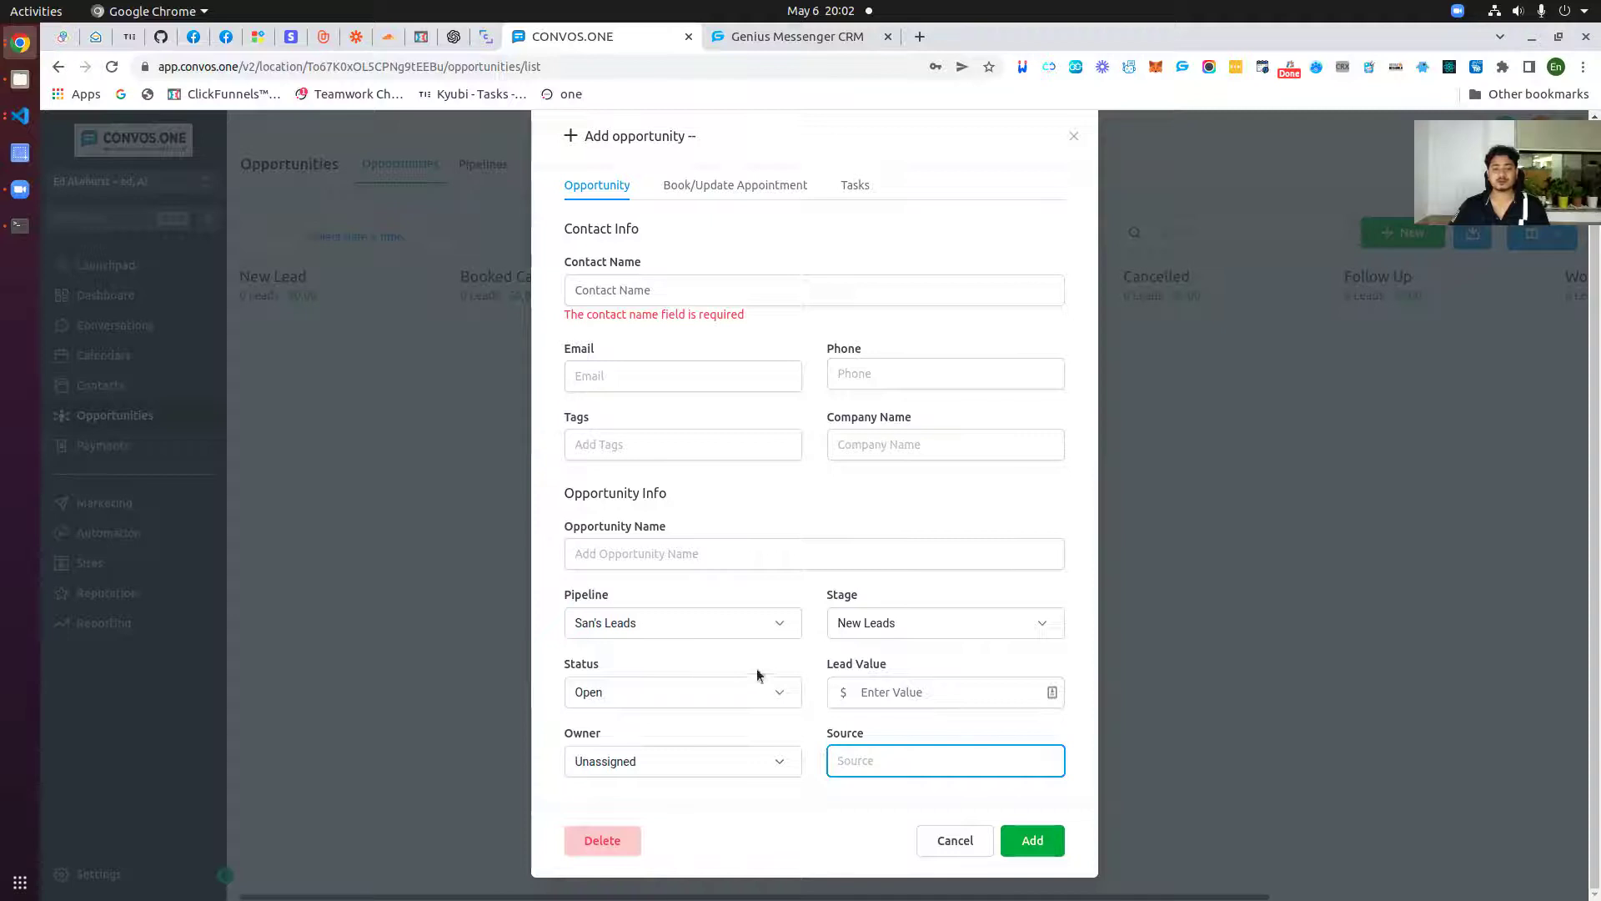
{"action": "scroll", "coordinate": [750, 625], "scroll_direction": "up", "scroll_amount": 1}
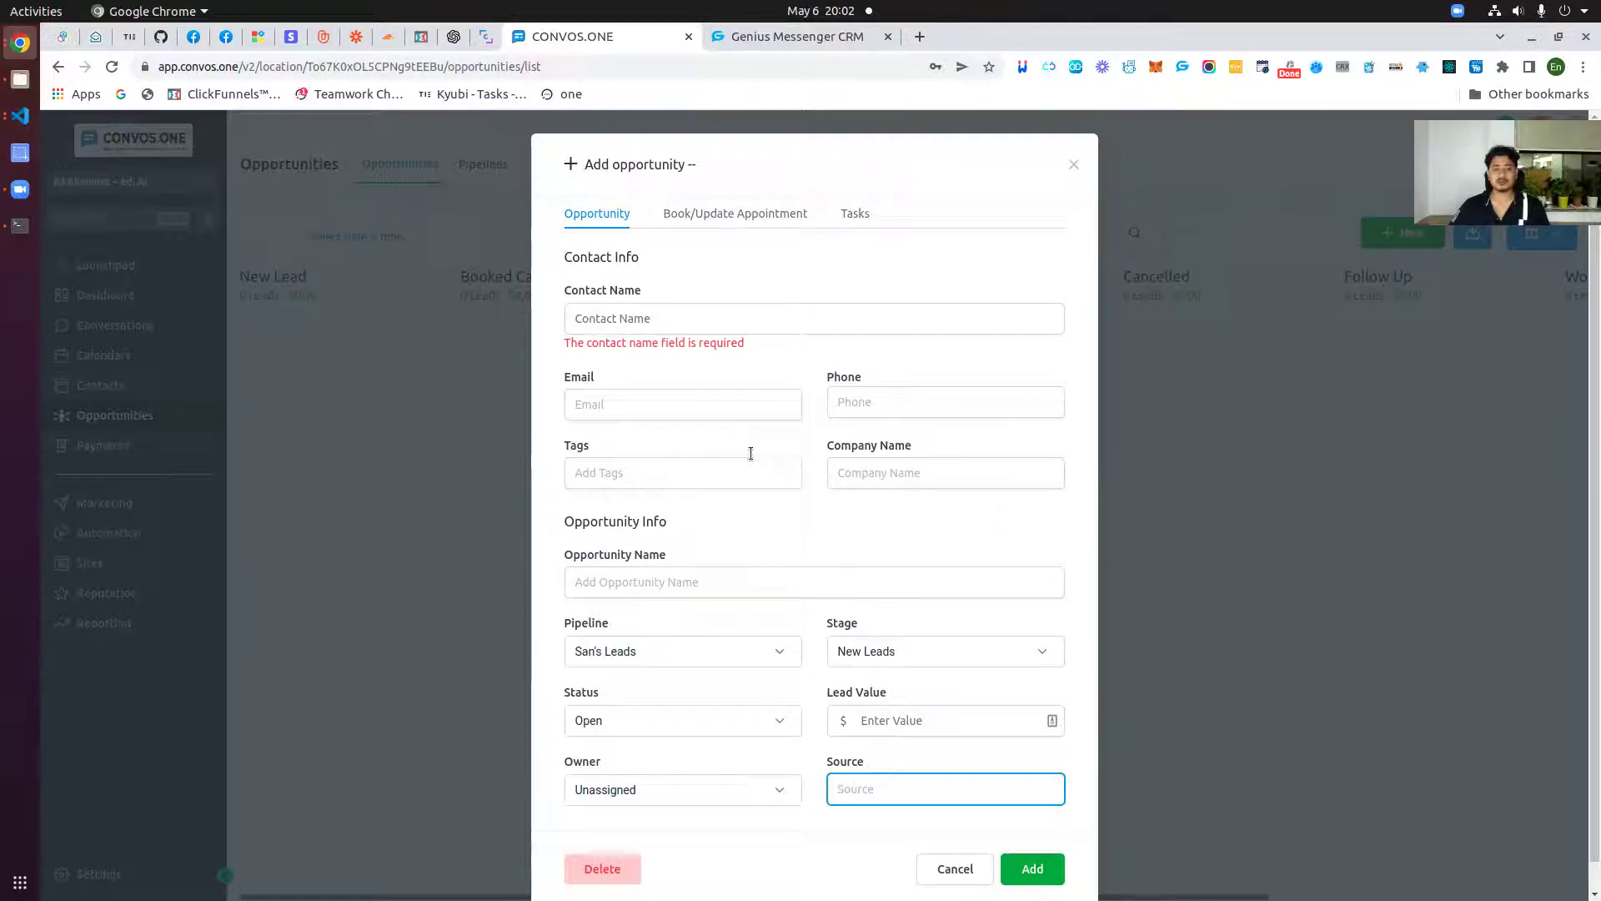
{"action": "left_click", "coordinate": [1073, 168]}
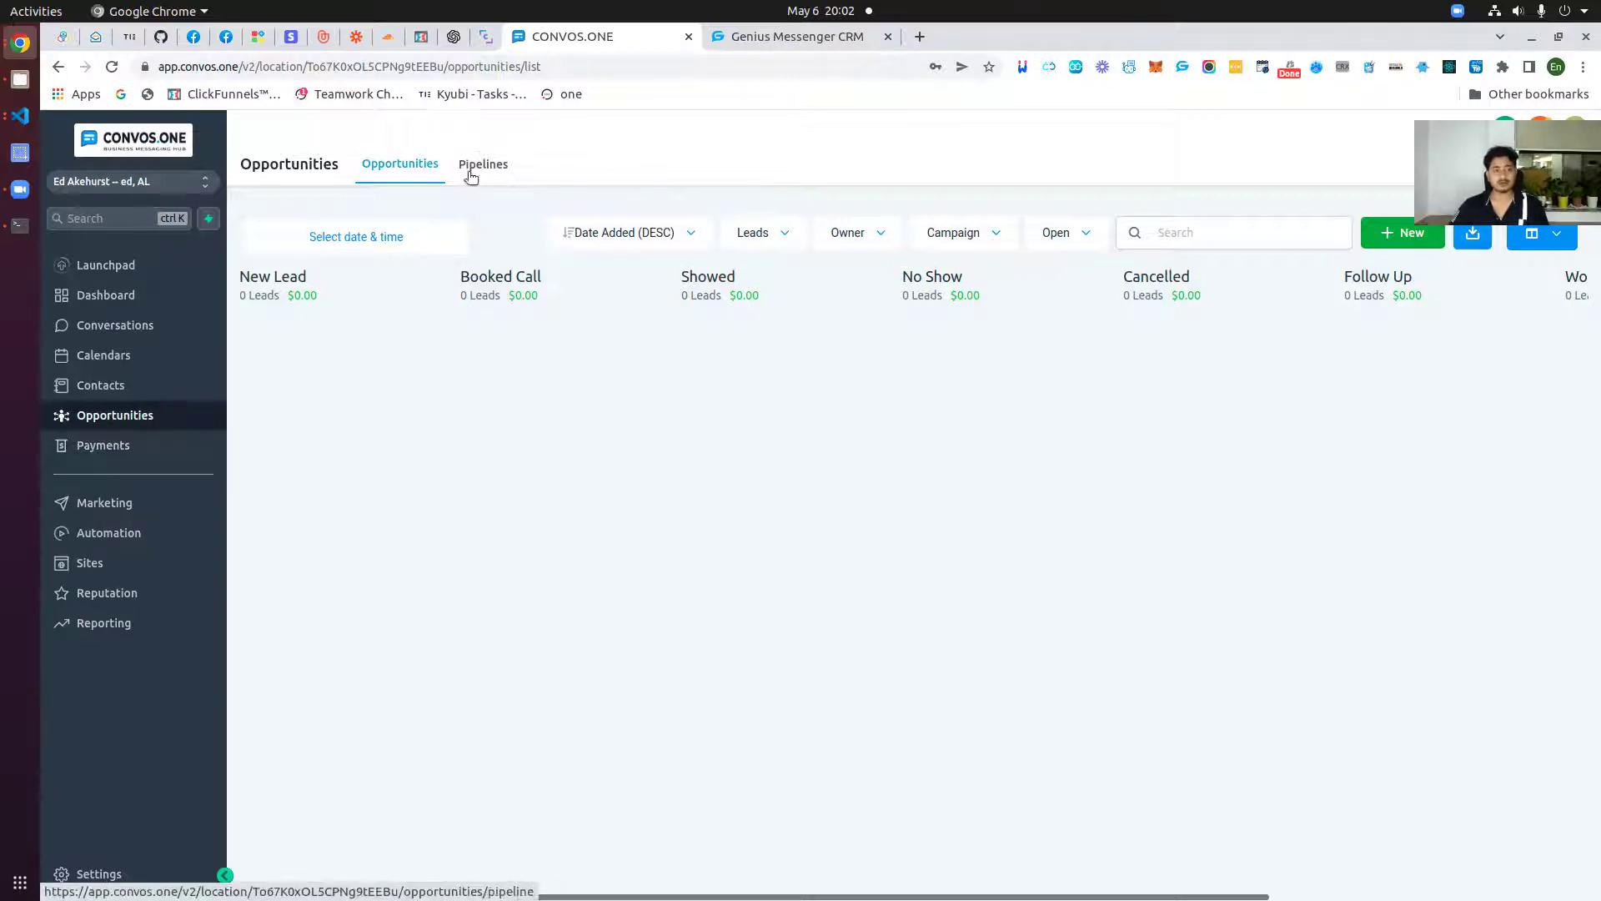
- Check the pipelines list in CONVOS.ONE, reopen the Genius Messenger CRM portal from its browser extension and go to its Pipelines page
{"action": "left_click", "coordinate": [482, 163]}
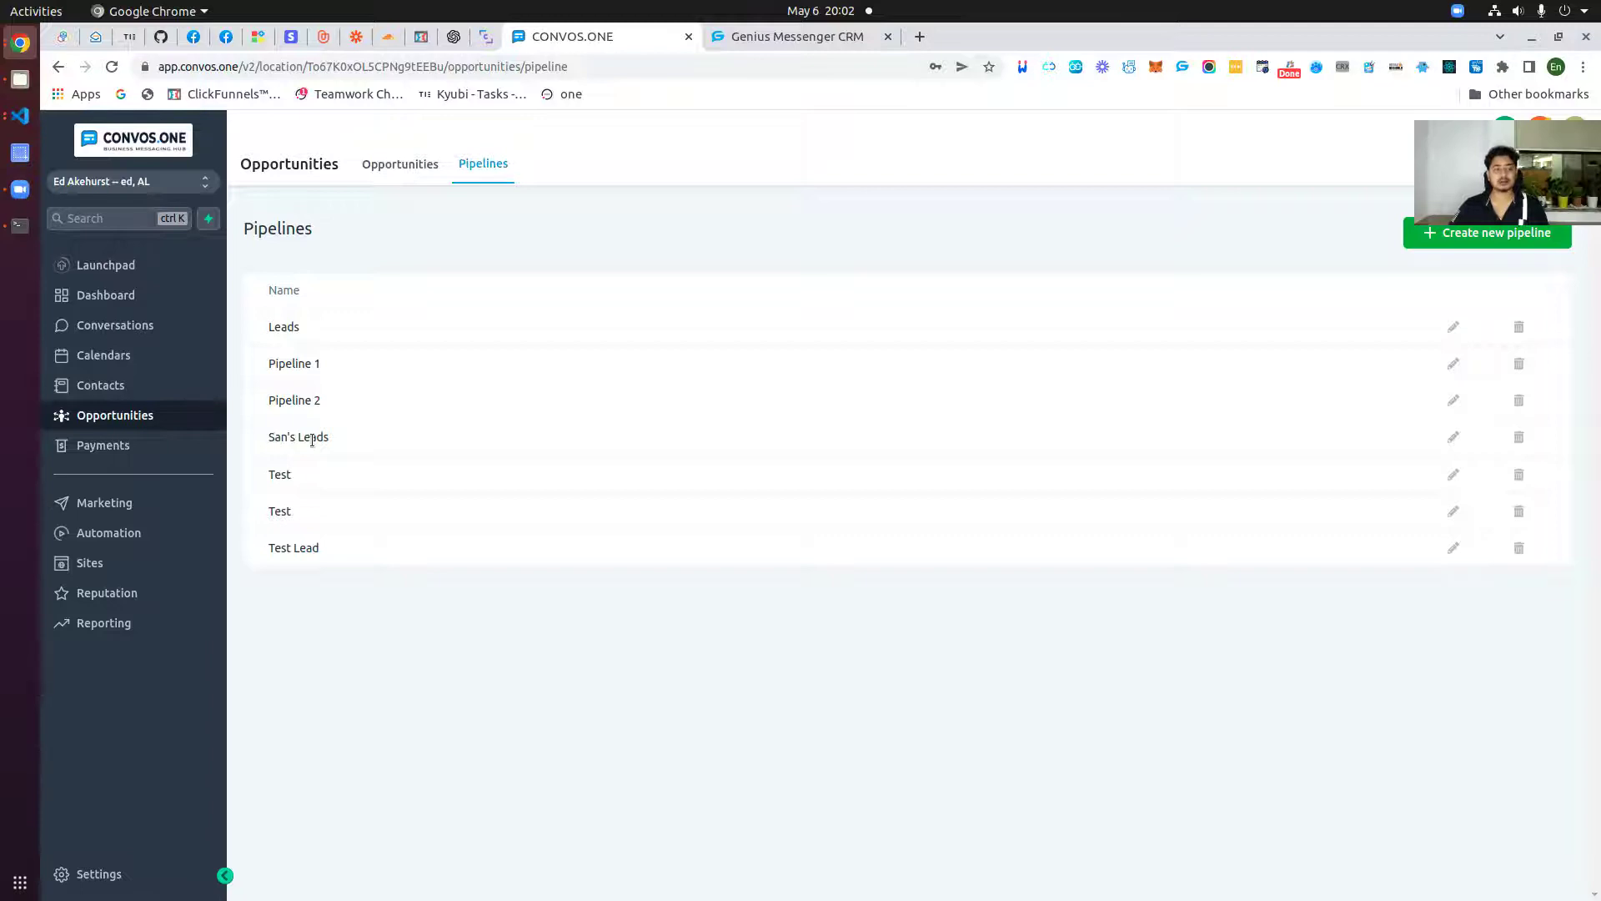
{"action": "left_click", "coordinate": [755, 42]}
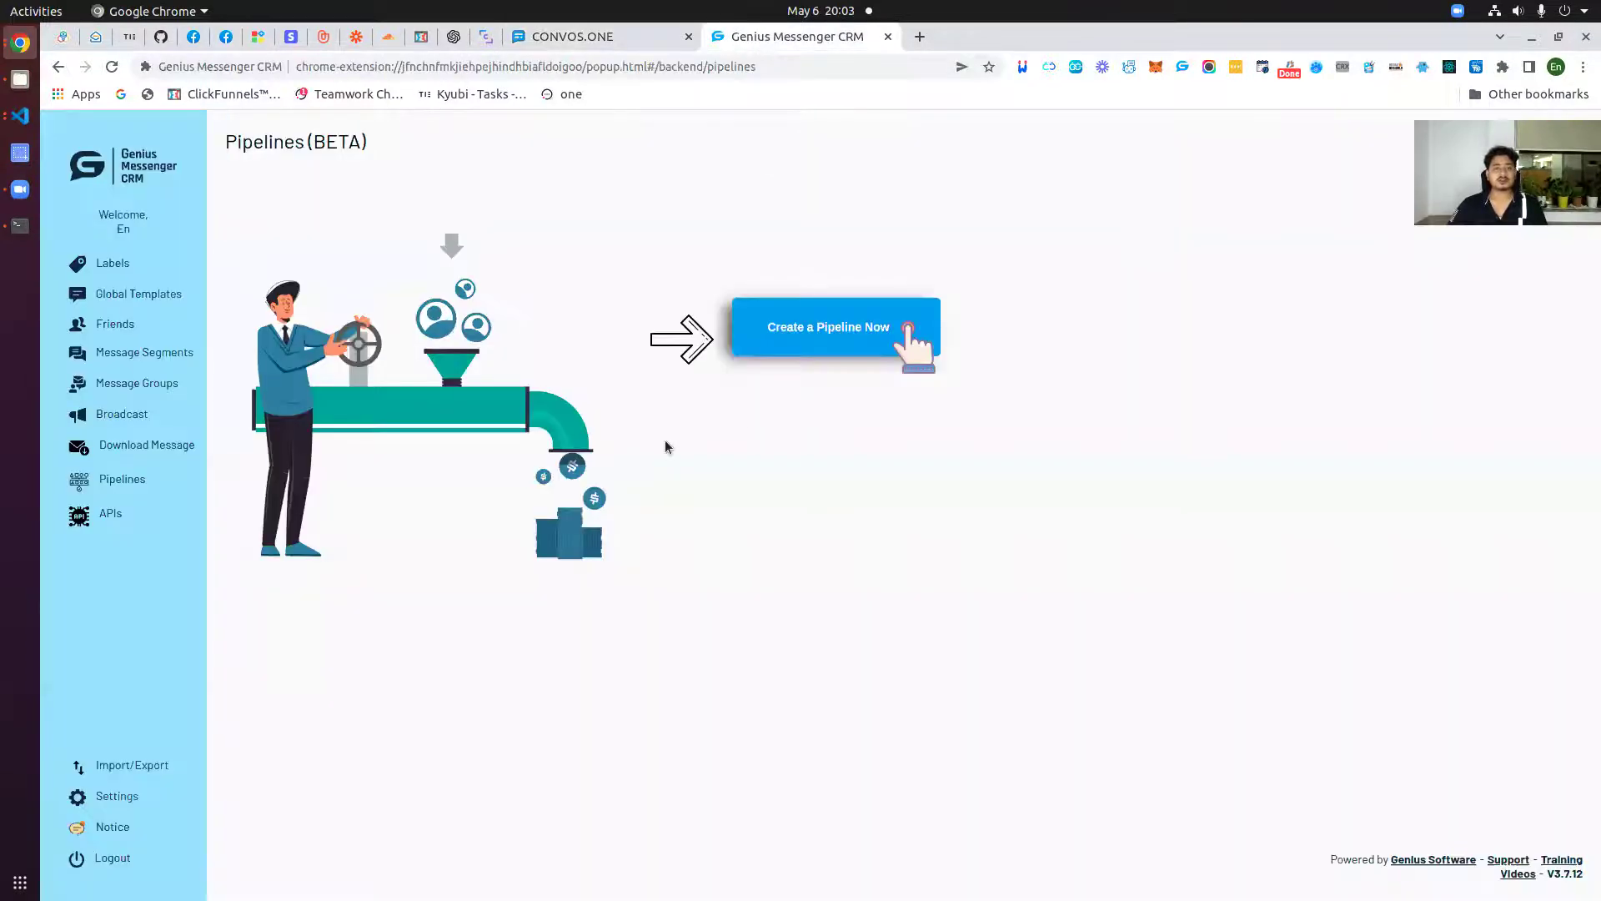
{"action": "left_click", "coordinate": [888, 37]}
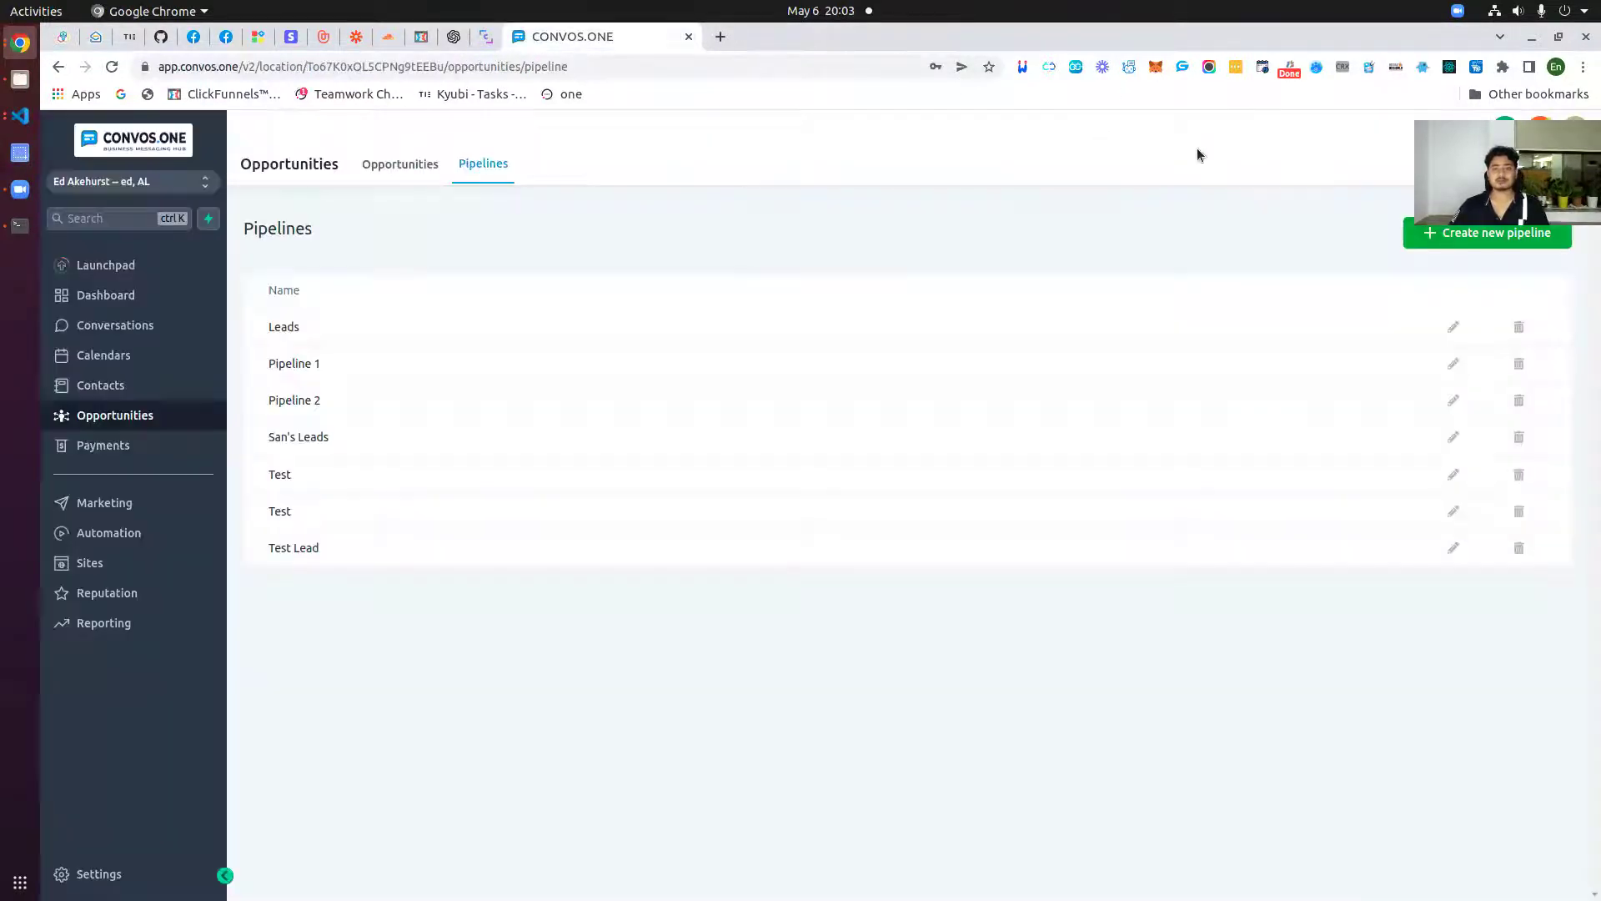
{"action": "left_click", "coordinate": [1183, 68]}
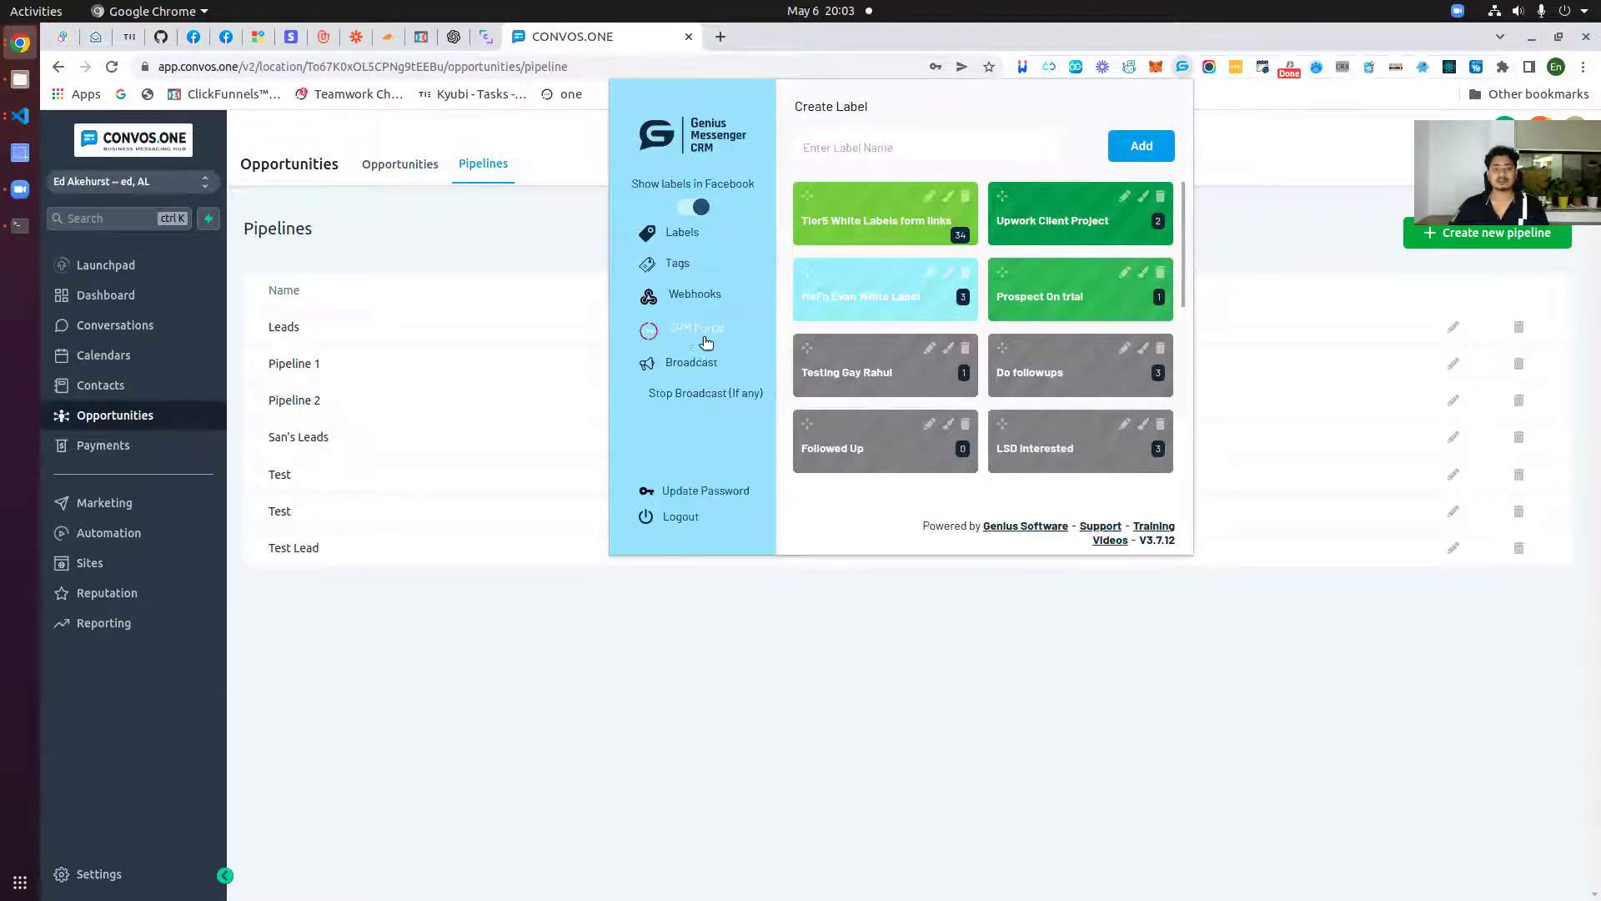
{"action": "left_click", "coordinate": [689, 332]}
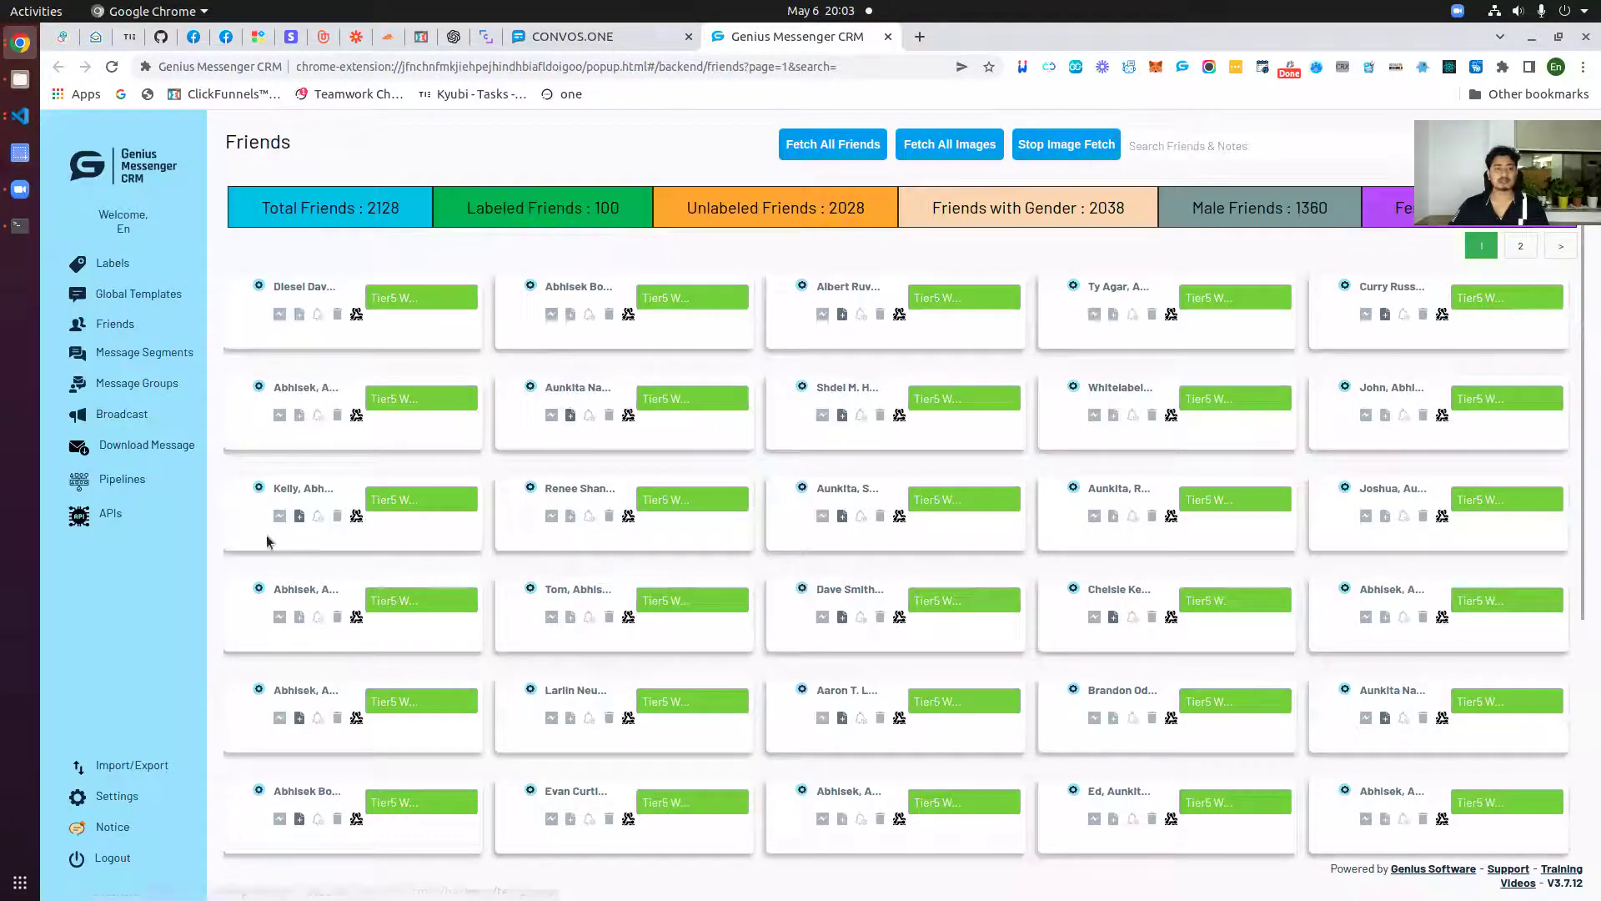
{"action": "left_click", "coordinate": [121, 485]}
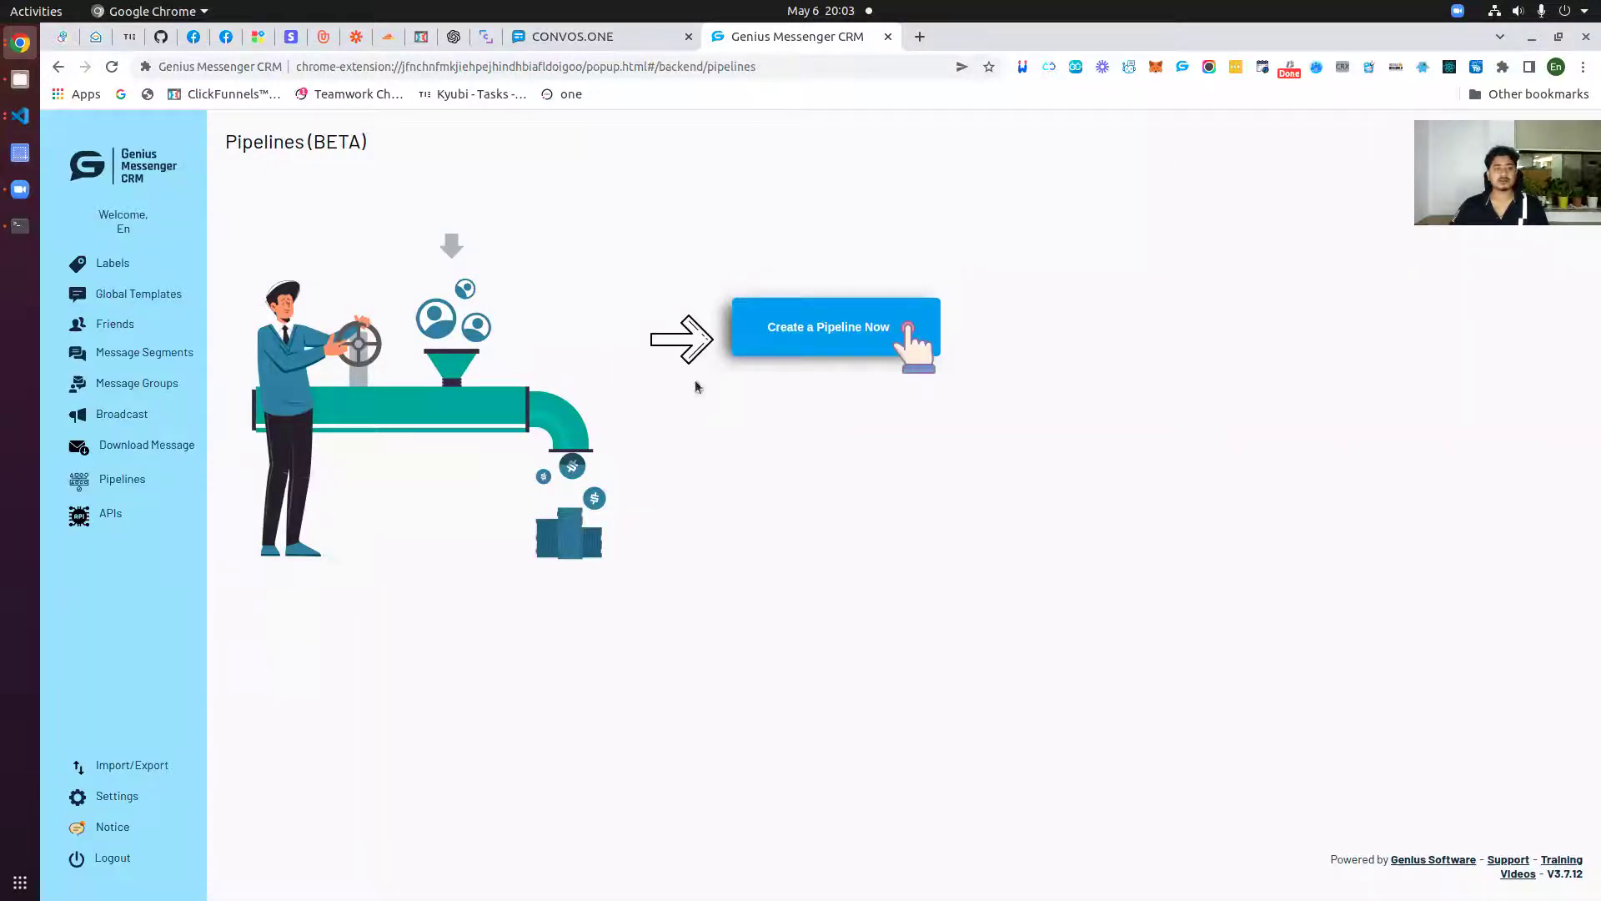
- Compare the pipelines list in CONVOS.ONE with the Pipelines page in Genius Messenger CRM
{"action": "left_click", "coordinate": [586, 40]}
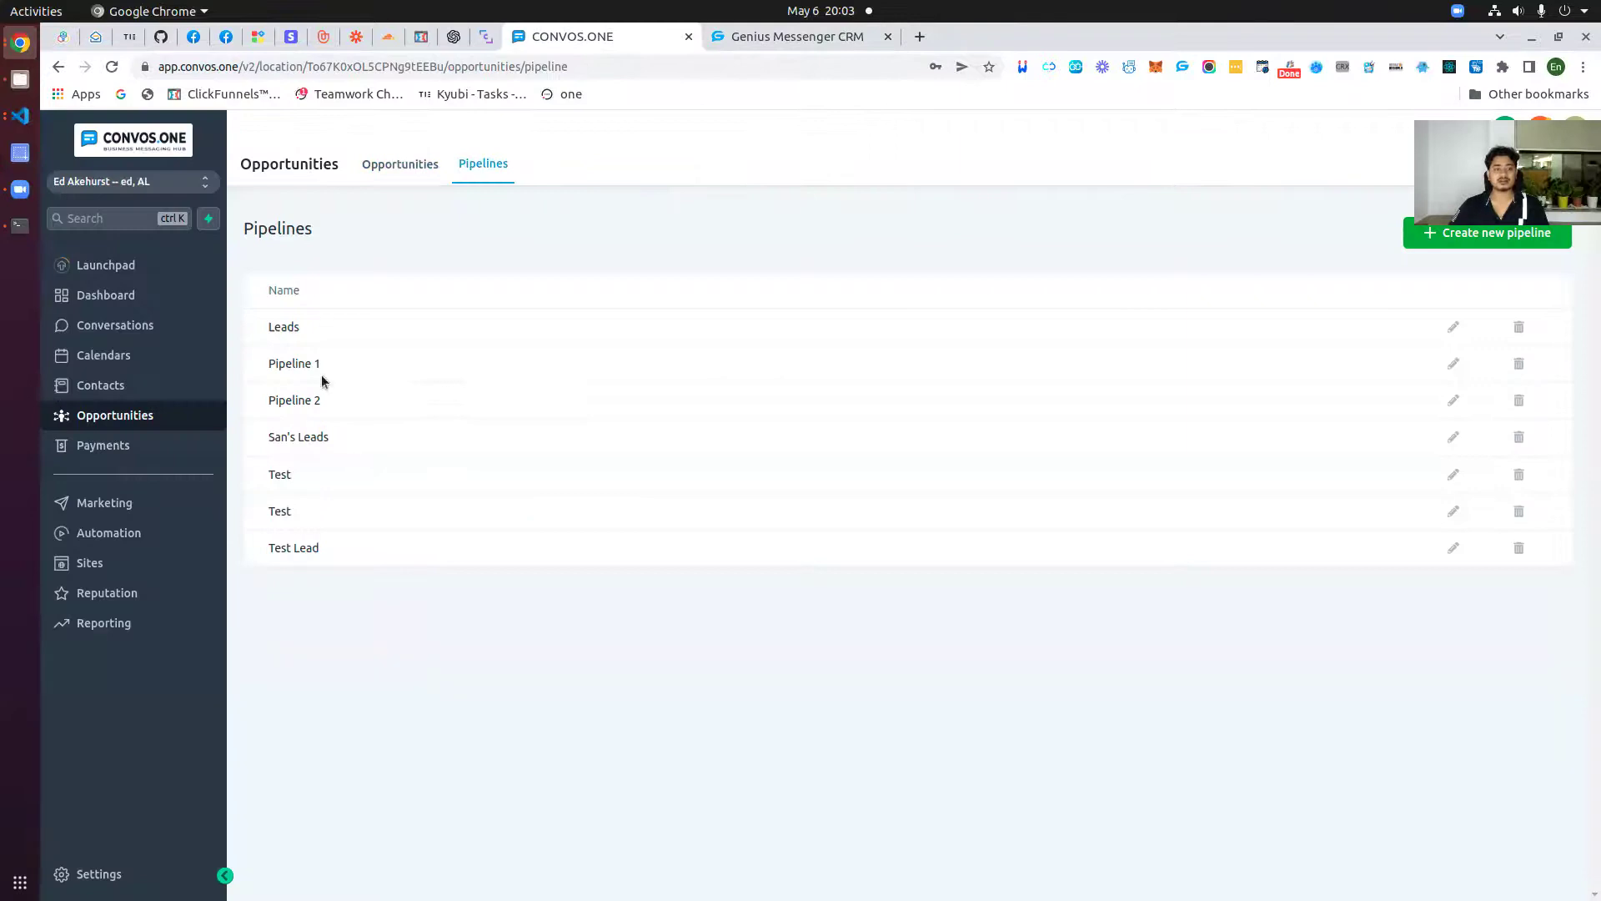
{"action": "left_click", "coordinate": [739, 39]}
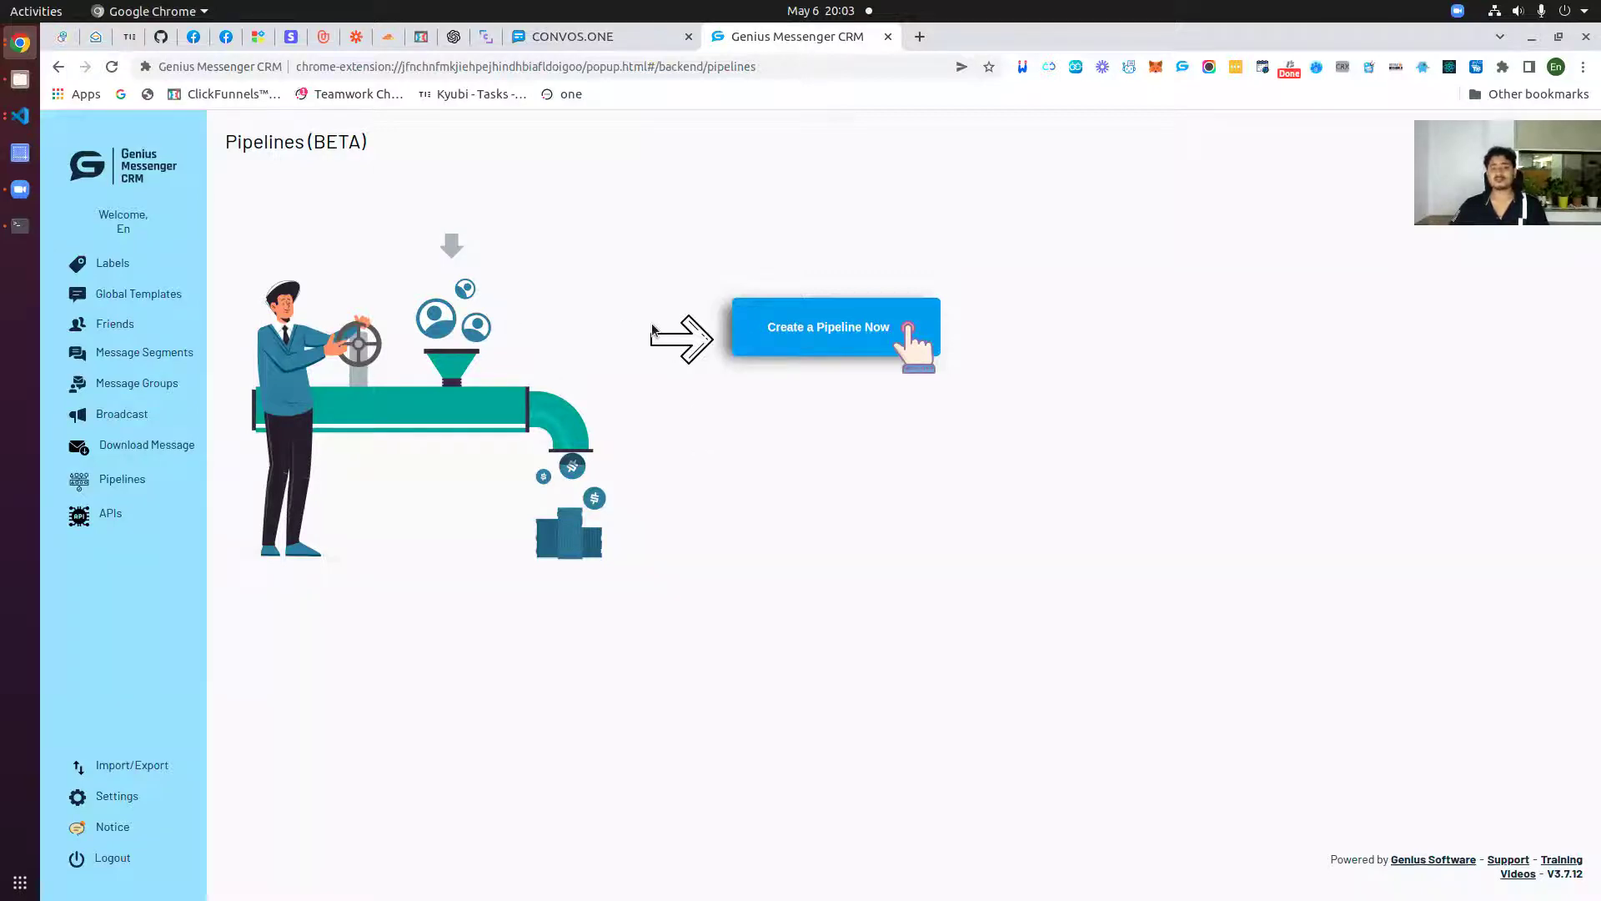
{"action": "left_click", "coordinate": [598, 40]}
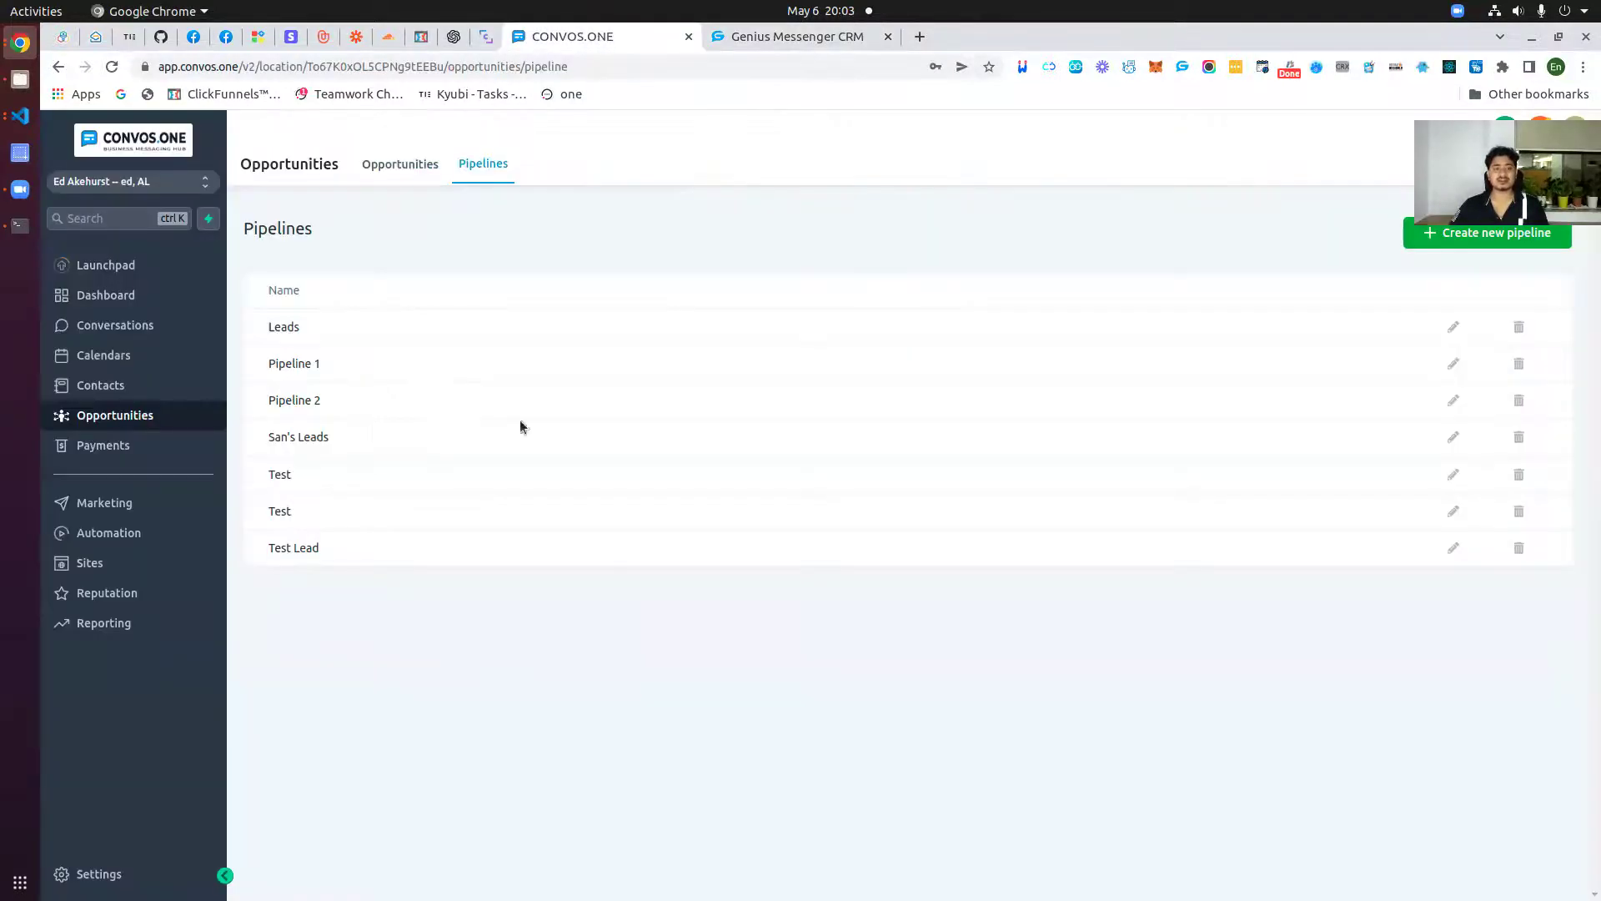
{"action": "left_click", "coordinate": [801, 37]}
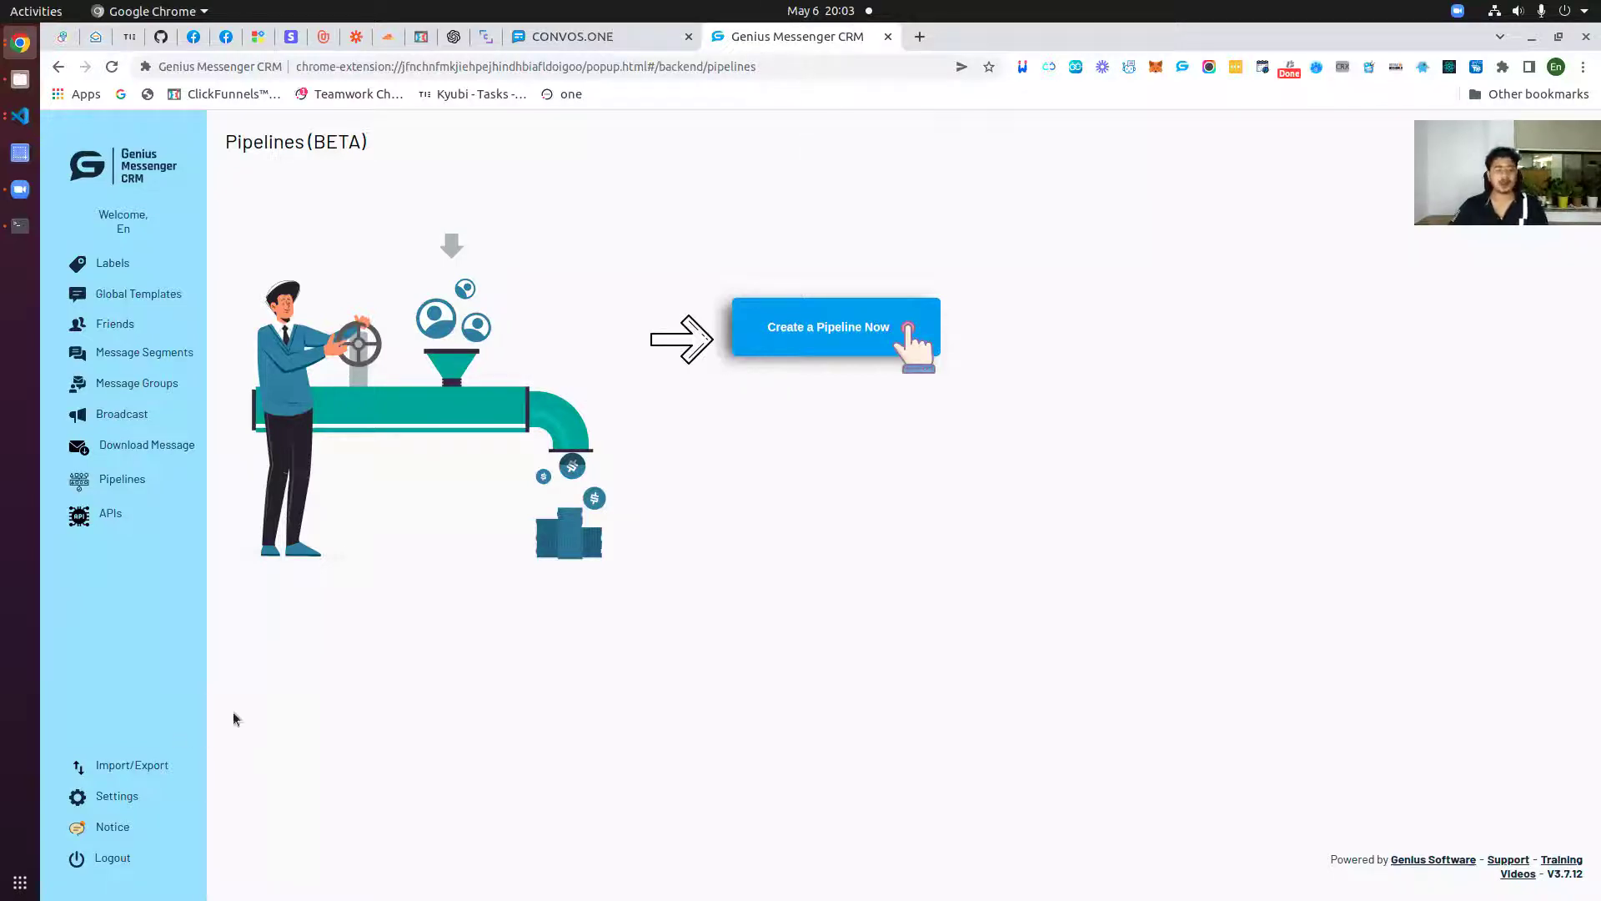
{"action": "left_click", "coordinate": [606, 33]}
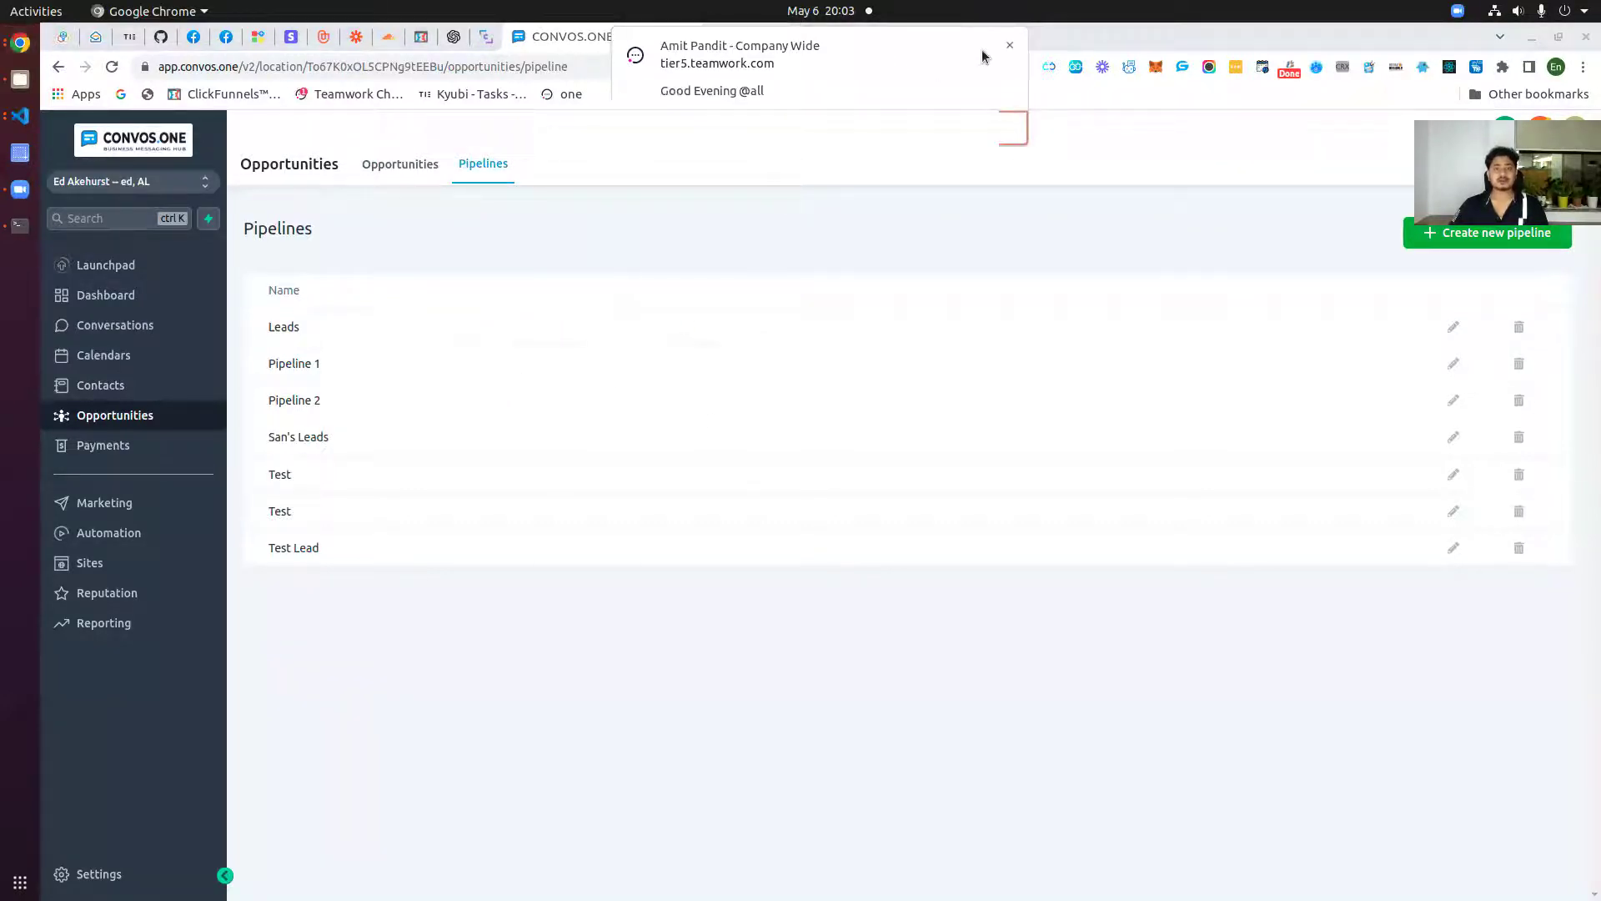
- Switch to Genius Messenger CRM and activate the API status for Lead Connector in its settings
{"action": "left_click", "coordinate": [744, 38]}
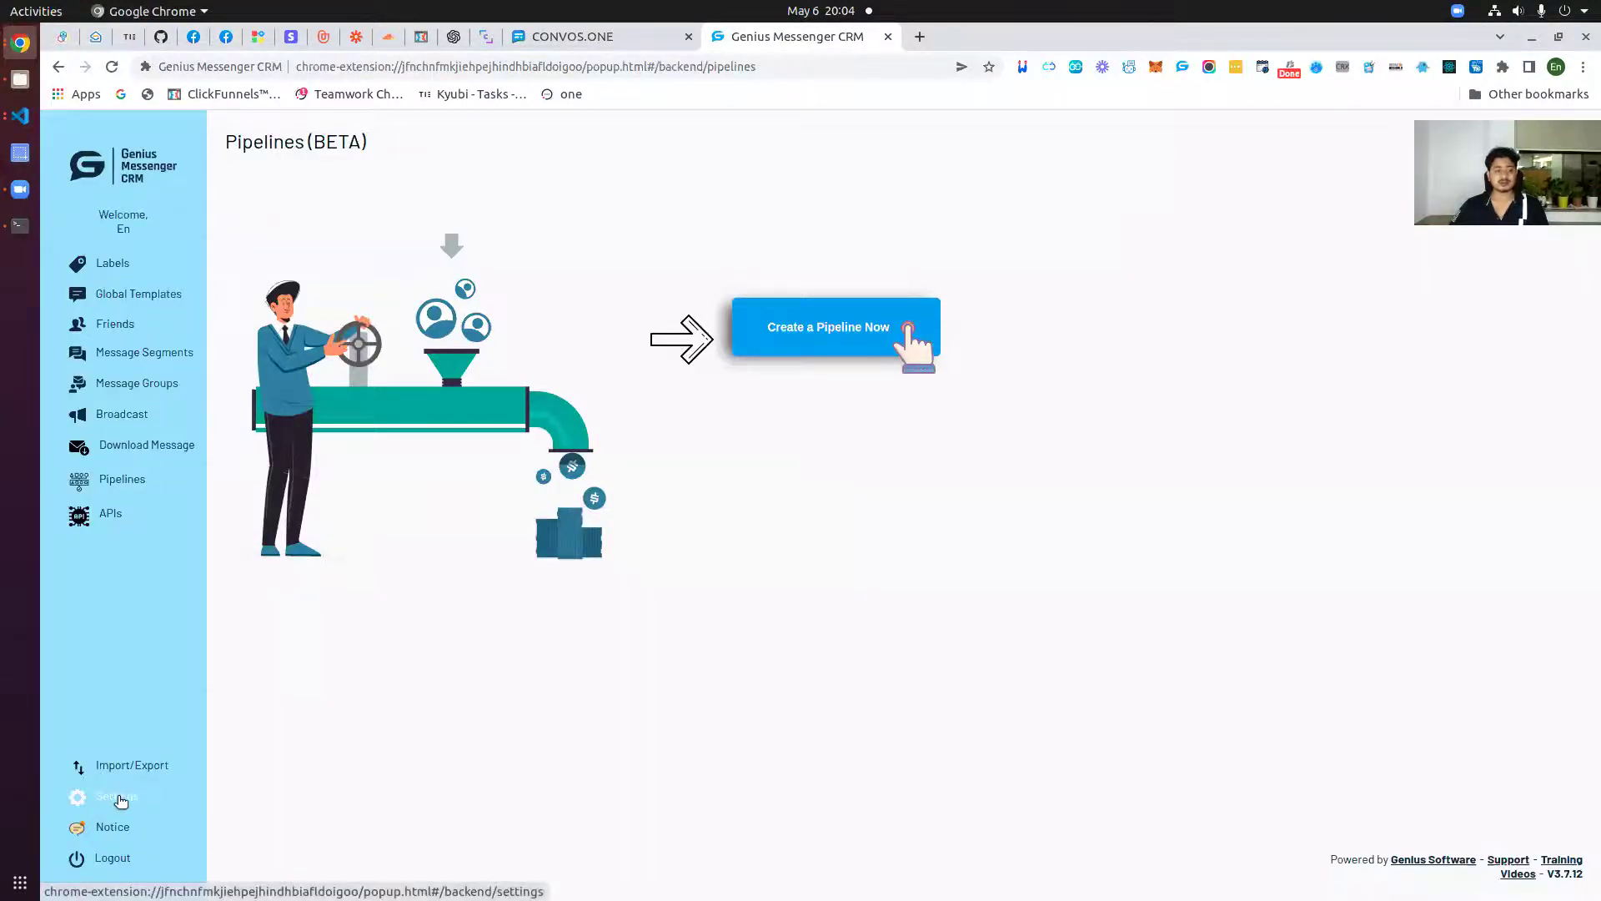
{"action": "left_click", "coordinate": [117, 796]}
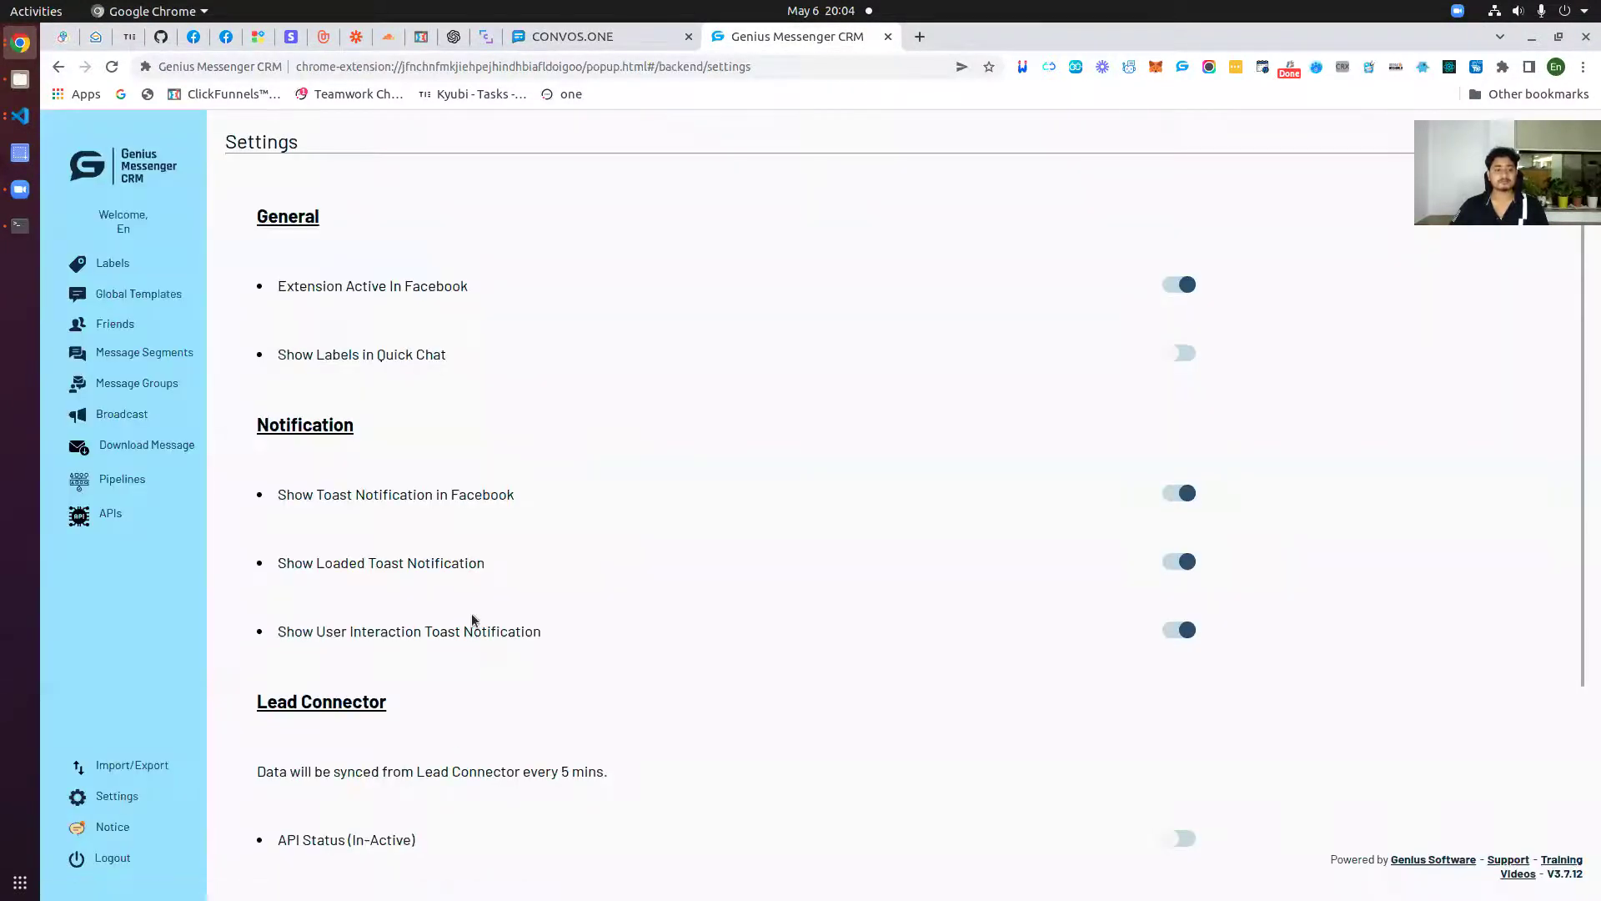
{"action": "scroll", "coordinate": [472, 617], "scroll_direction": "down", "scroll_amount": 3}
{"action": "left_click_drag", "start_coordinate": [255, 531], "coordinate": [410, 544]}
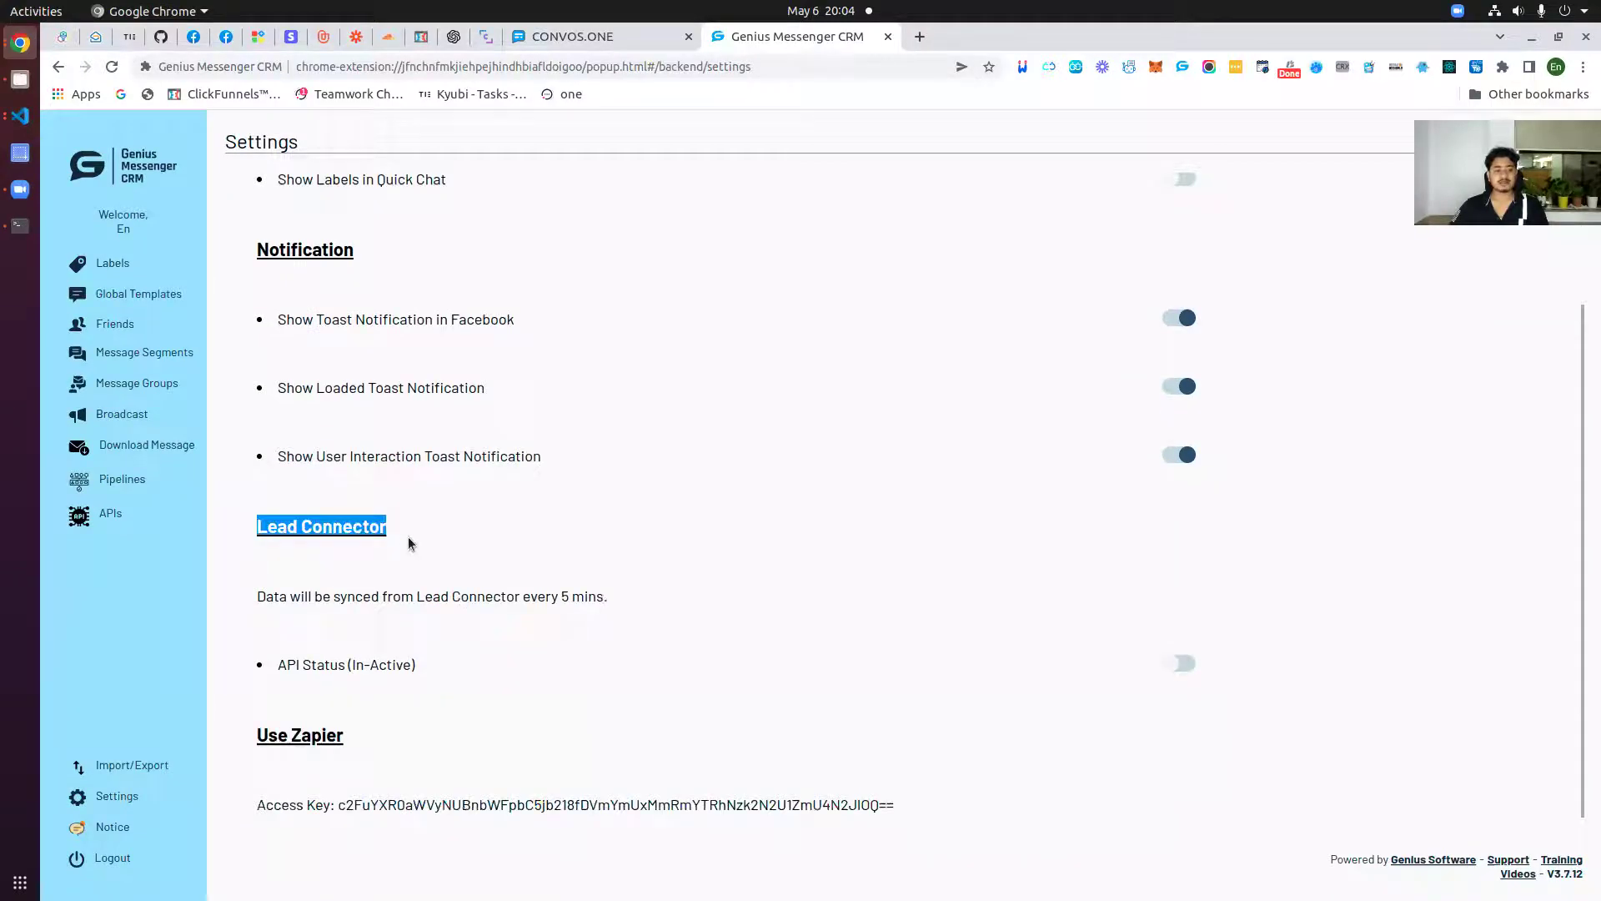
{"action": "scroll", "coordinate": [682, 665], "scroll_direction": "down", "scroll_amount": 1}
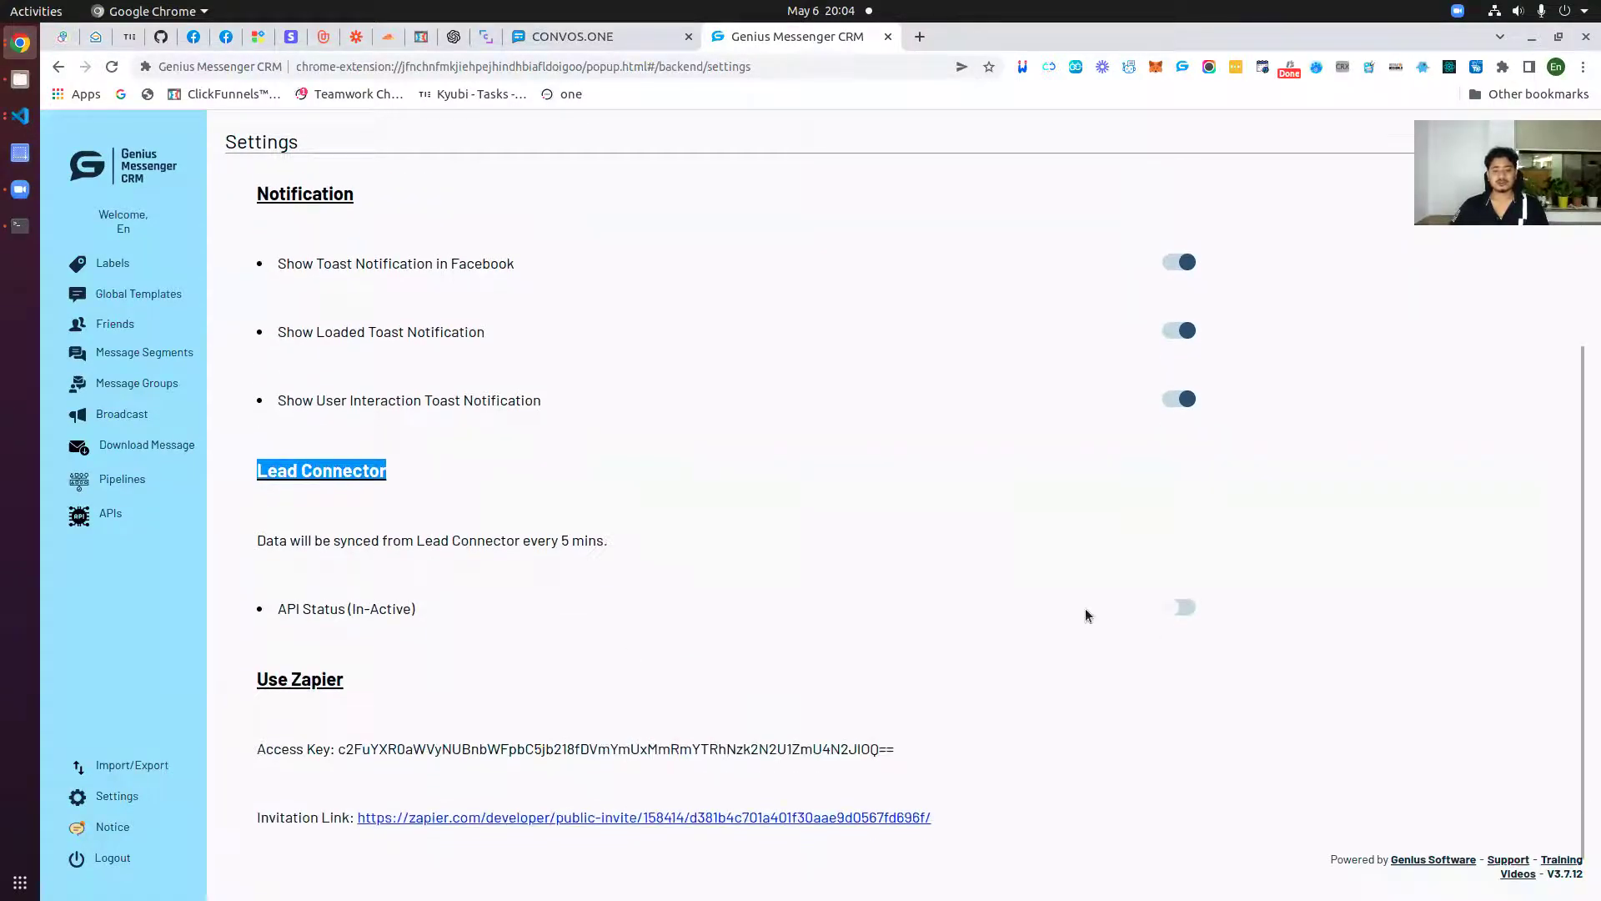
{"action": "left_click", "coordinate": [1174, 613]}
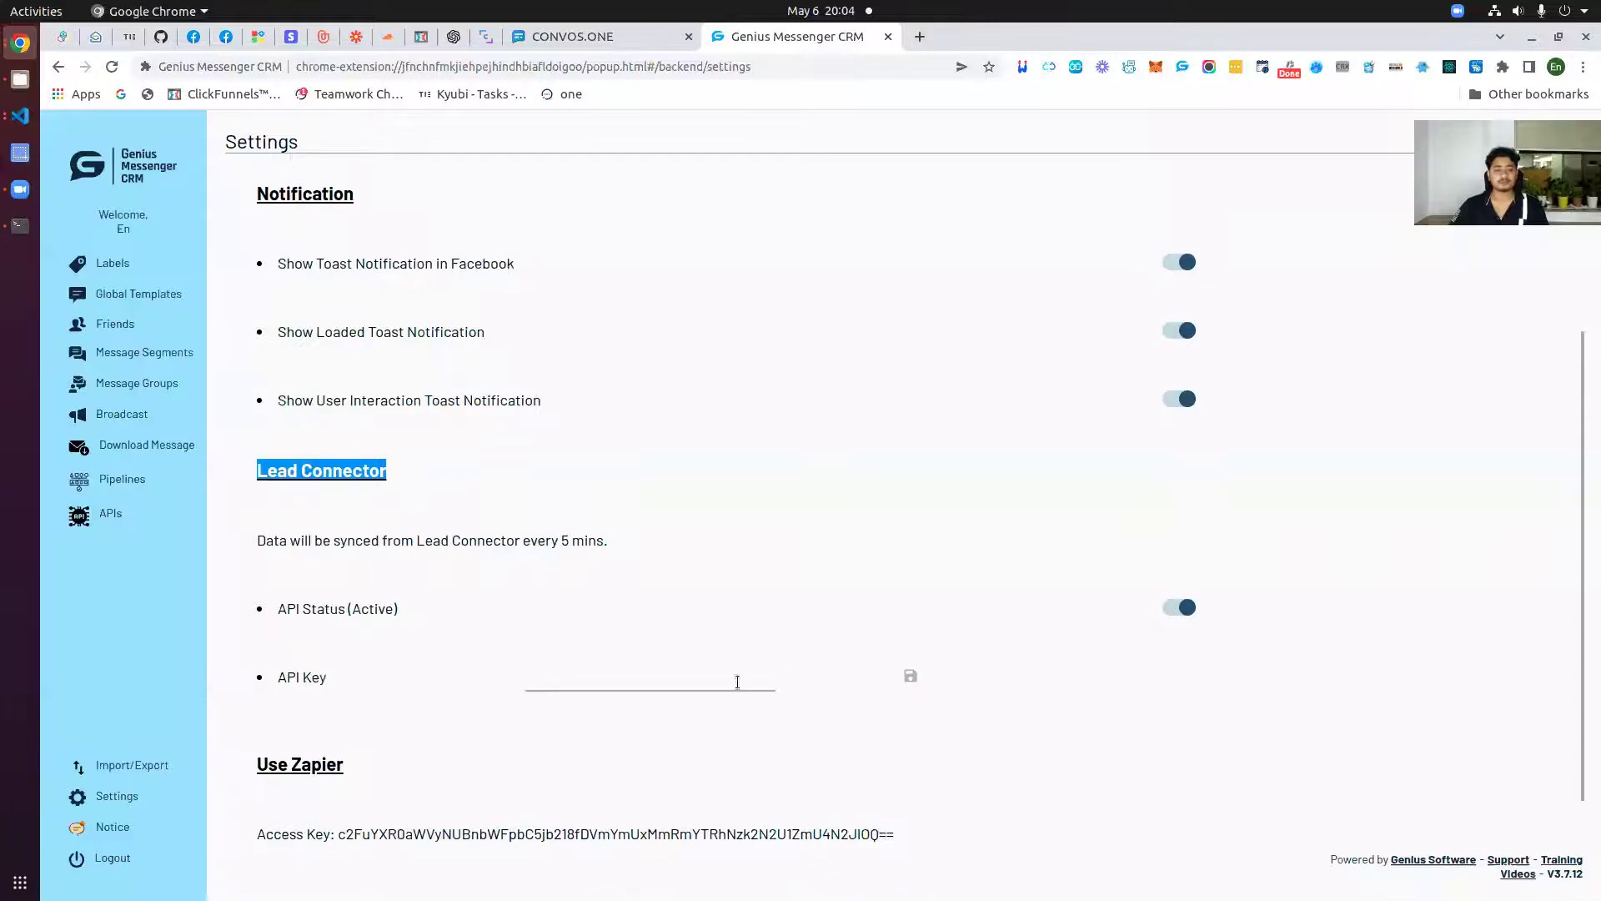
{"action": "left_click", "coordinate": [641, 673]}
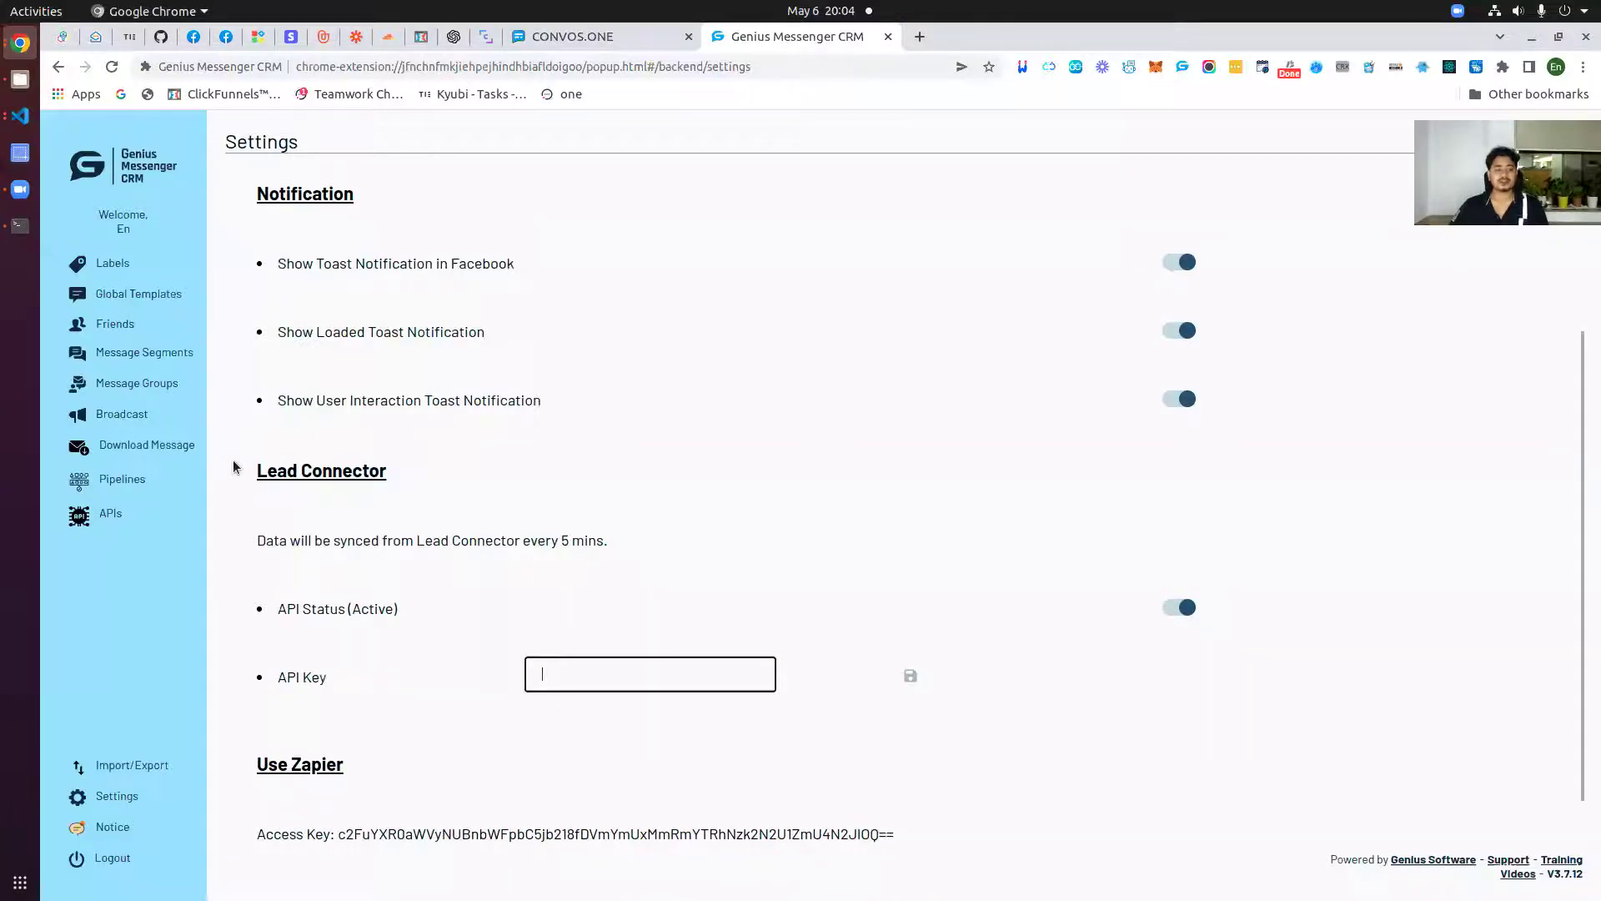
{"action": "left_click_drag", "start_coordinate": [237, 468], "coordinate": [412, 478]}
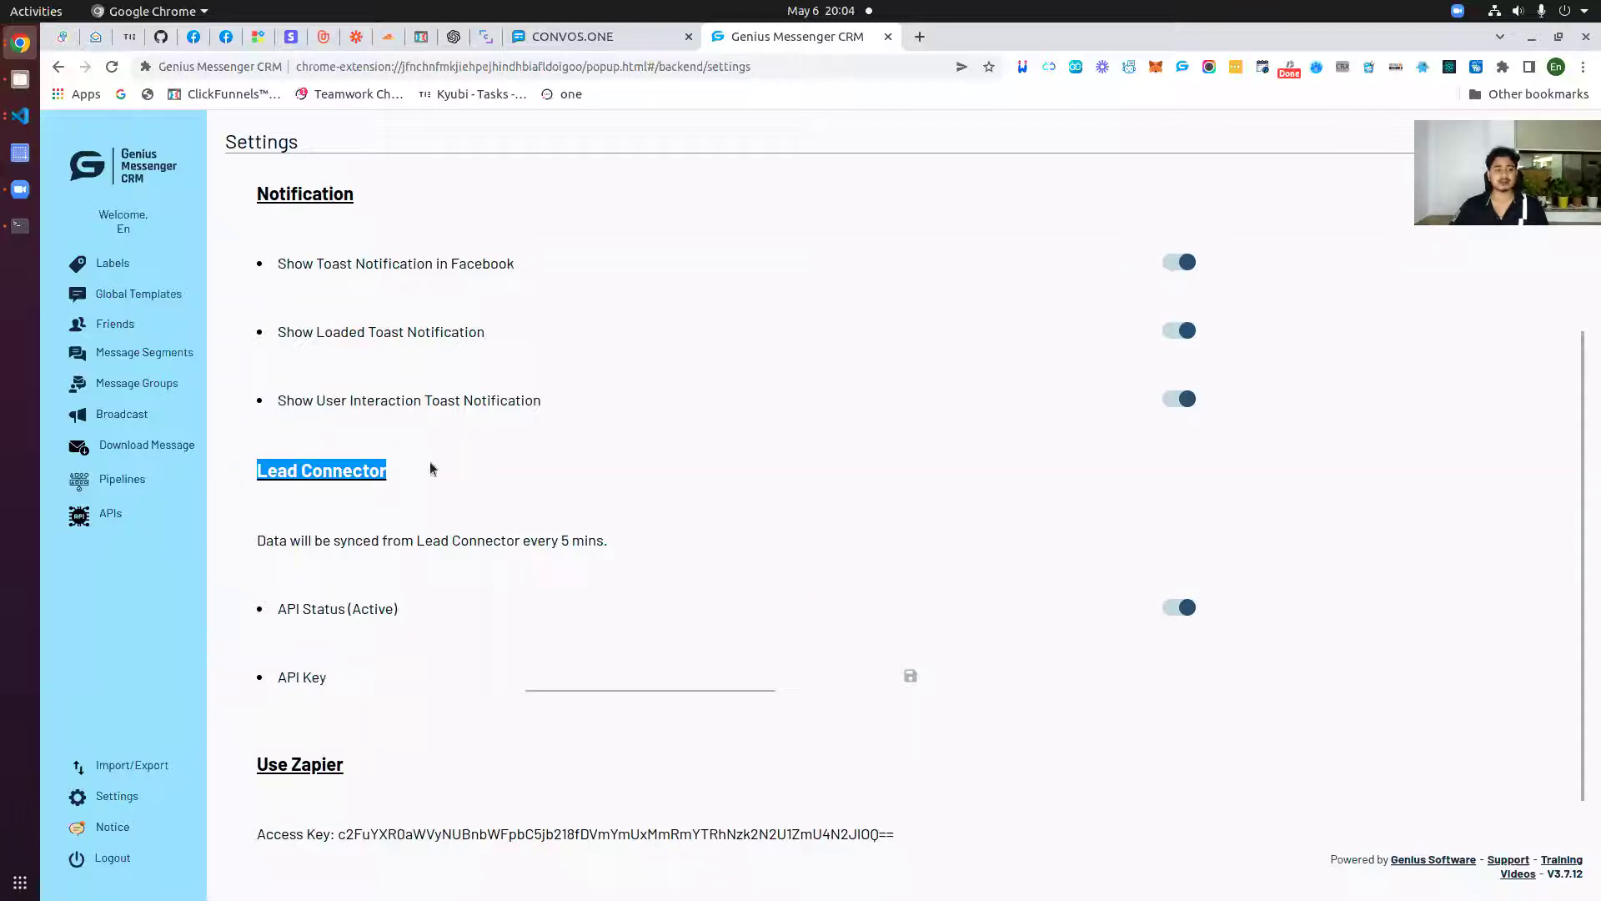
- Switch to CONVOS.ONE and copy the API key from the company data in the business info settings
{"action": "left_click", "coordinate": [588, 37]}
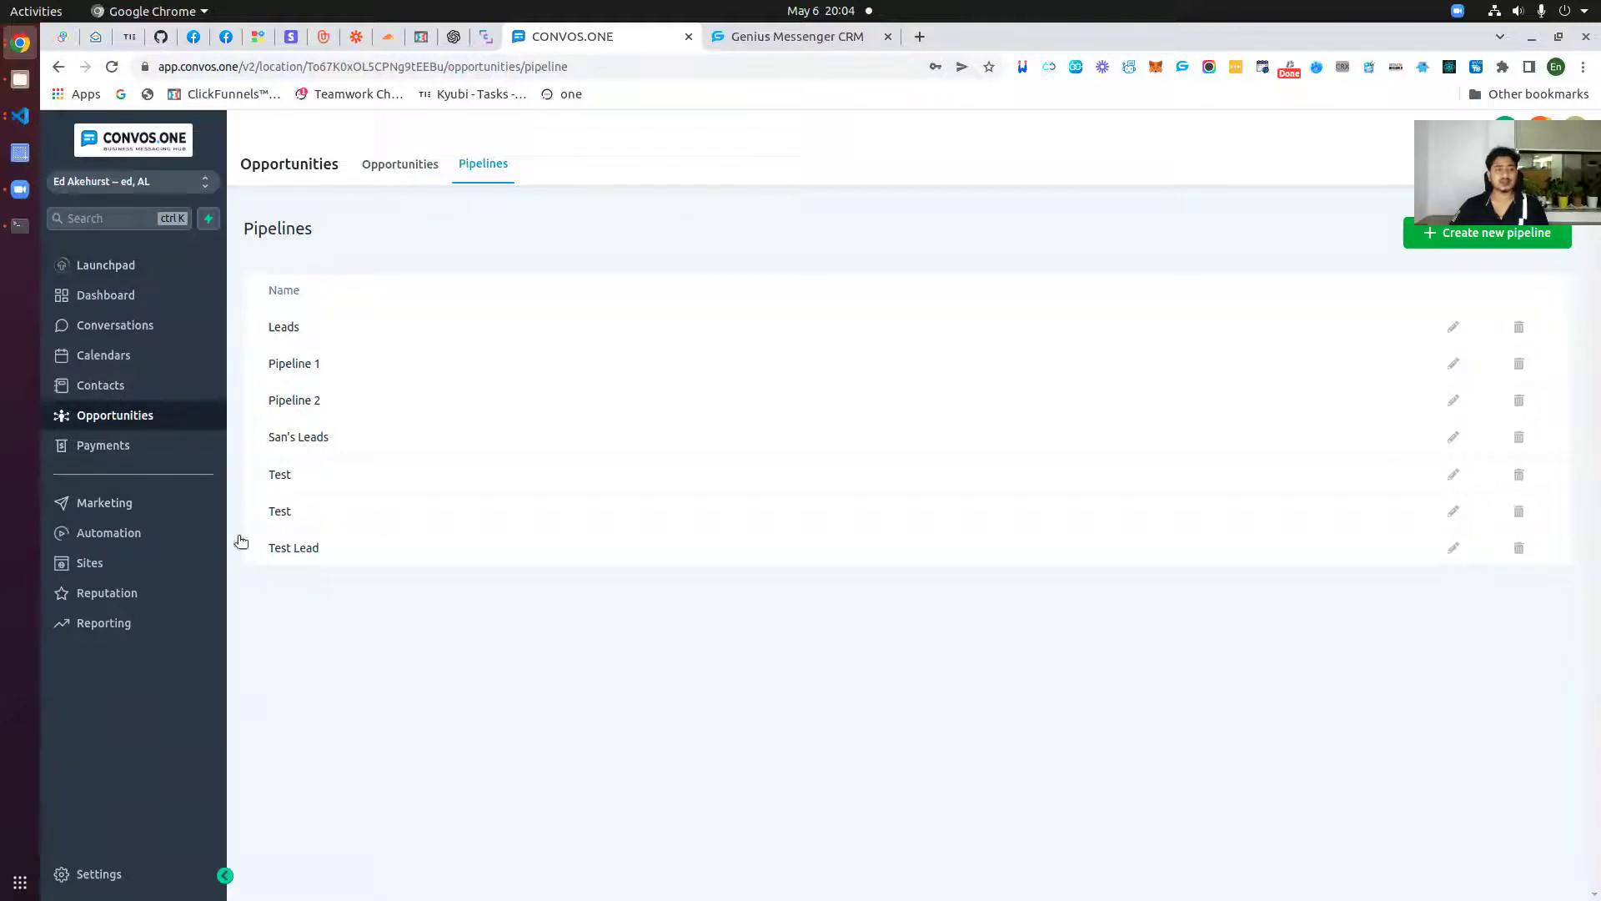
{"action": "left_click", "coordinate": [785, 38]}
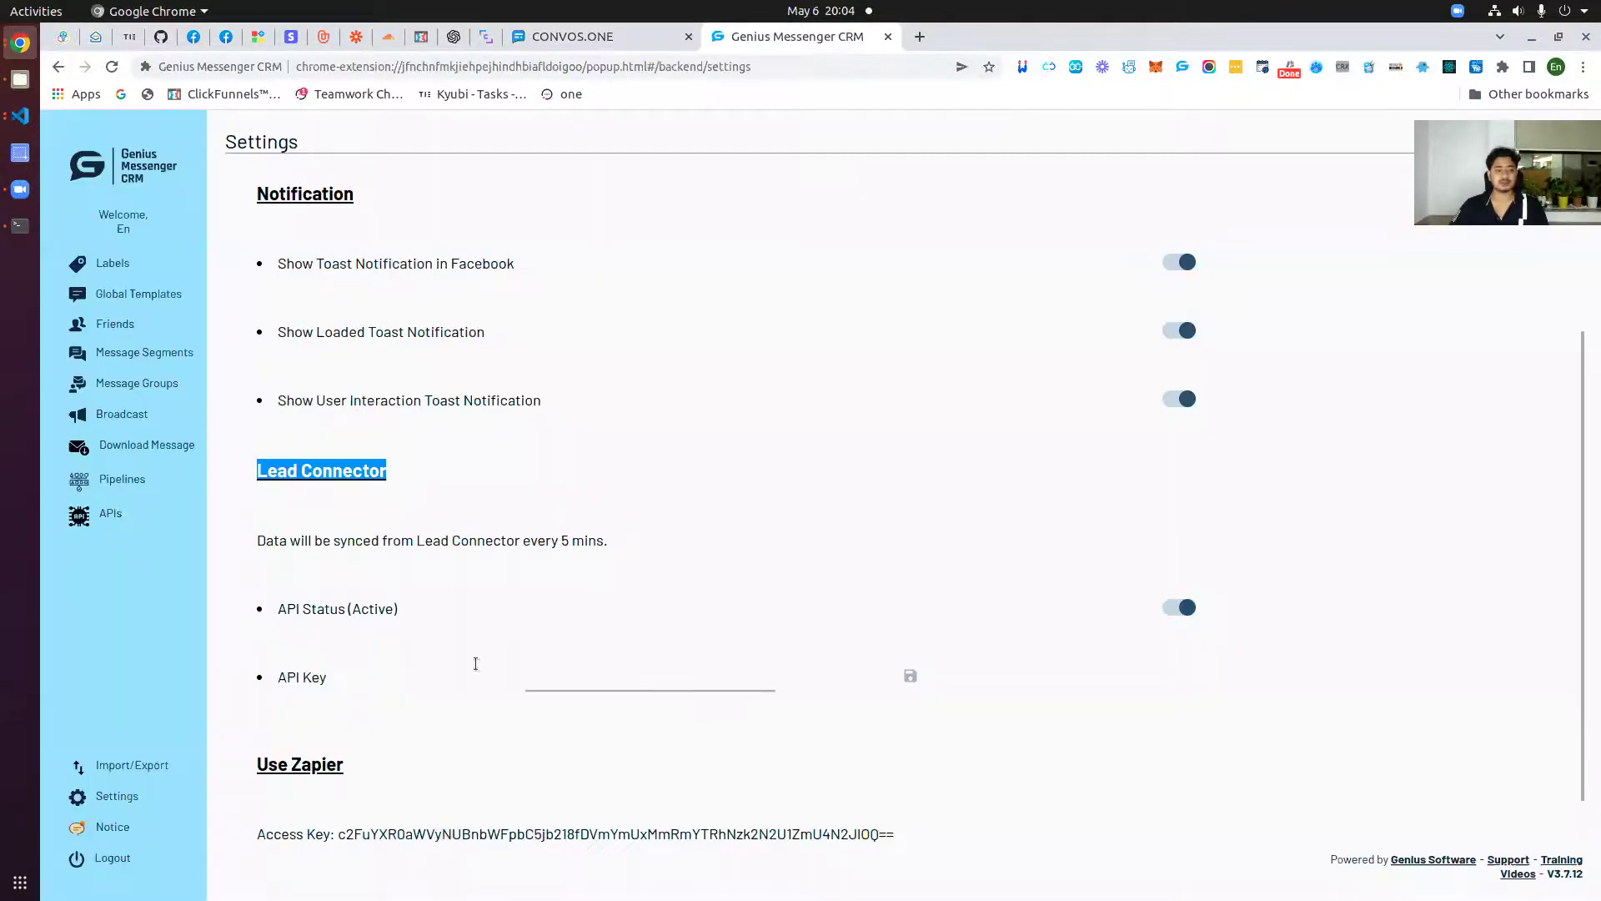
{"action": "left_click", "coordinate": [572, 38]}
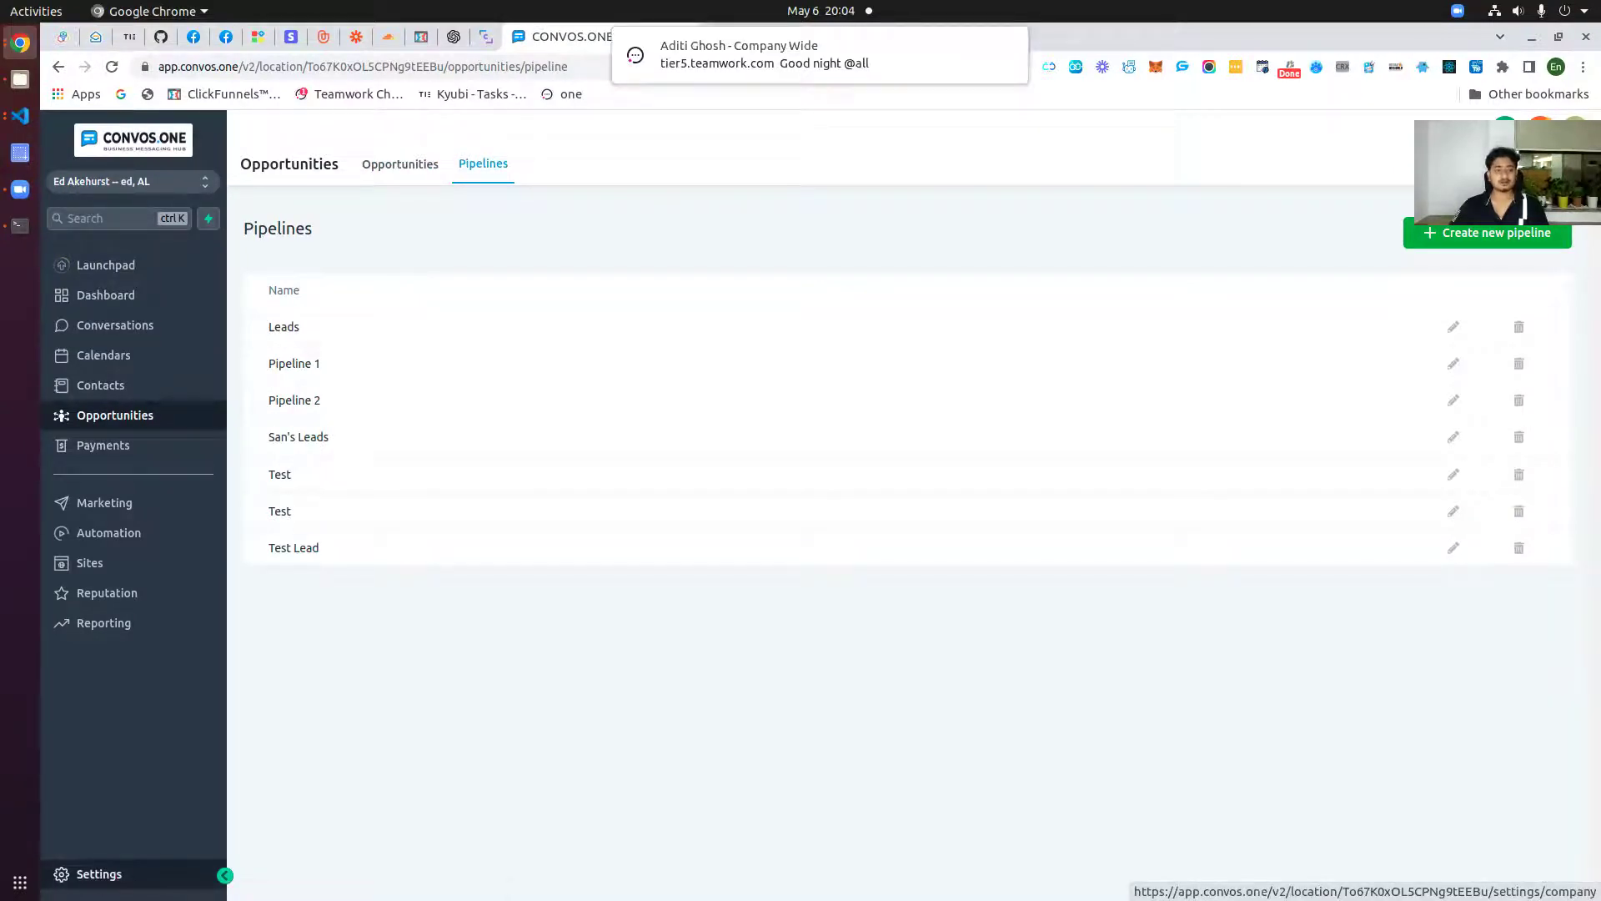
{"action": "left_click", "coordinate": [112, 881]}
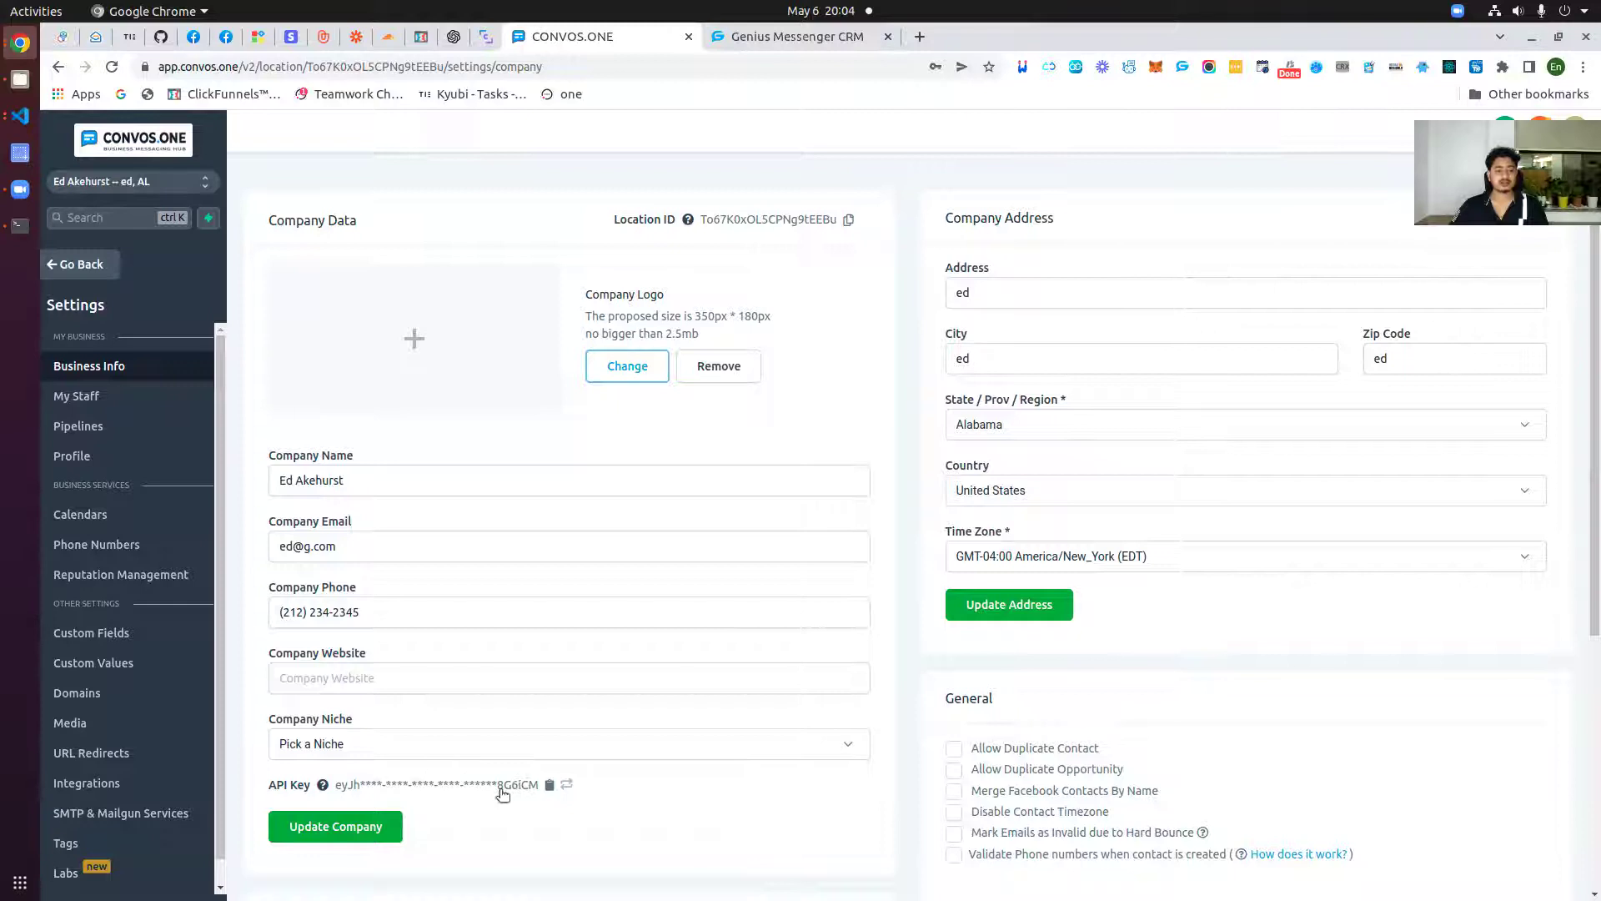
{"action": "left_click", "coordinate": [551, 785]}
- Switch to Genius Messenger CRM, paste the API key into the Lead Connector API Key field and save it
{"action": "left_click", "coordinate": [791, 36]}
{"action": "left_click", "coordinate": [665, 682]}
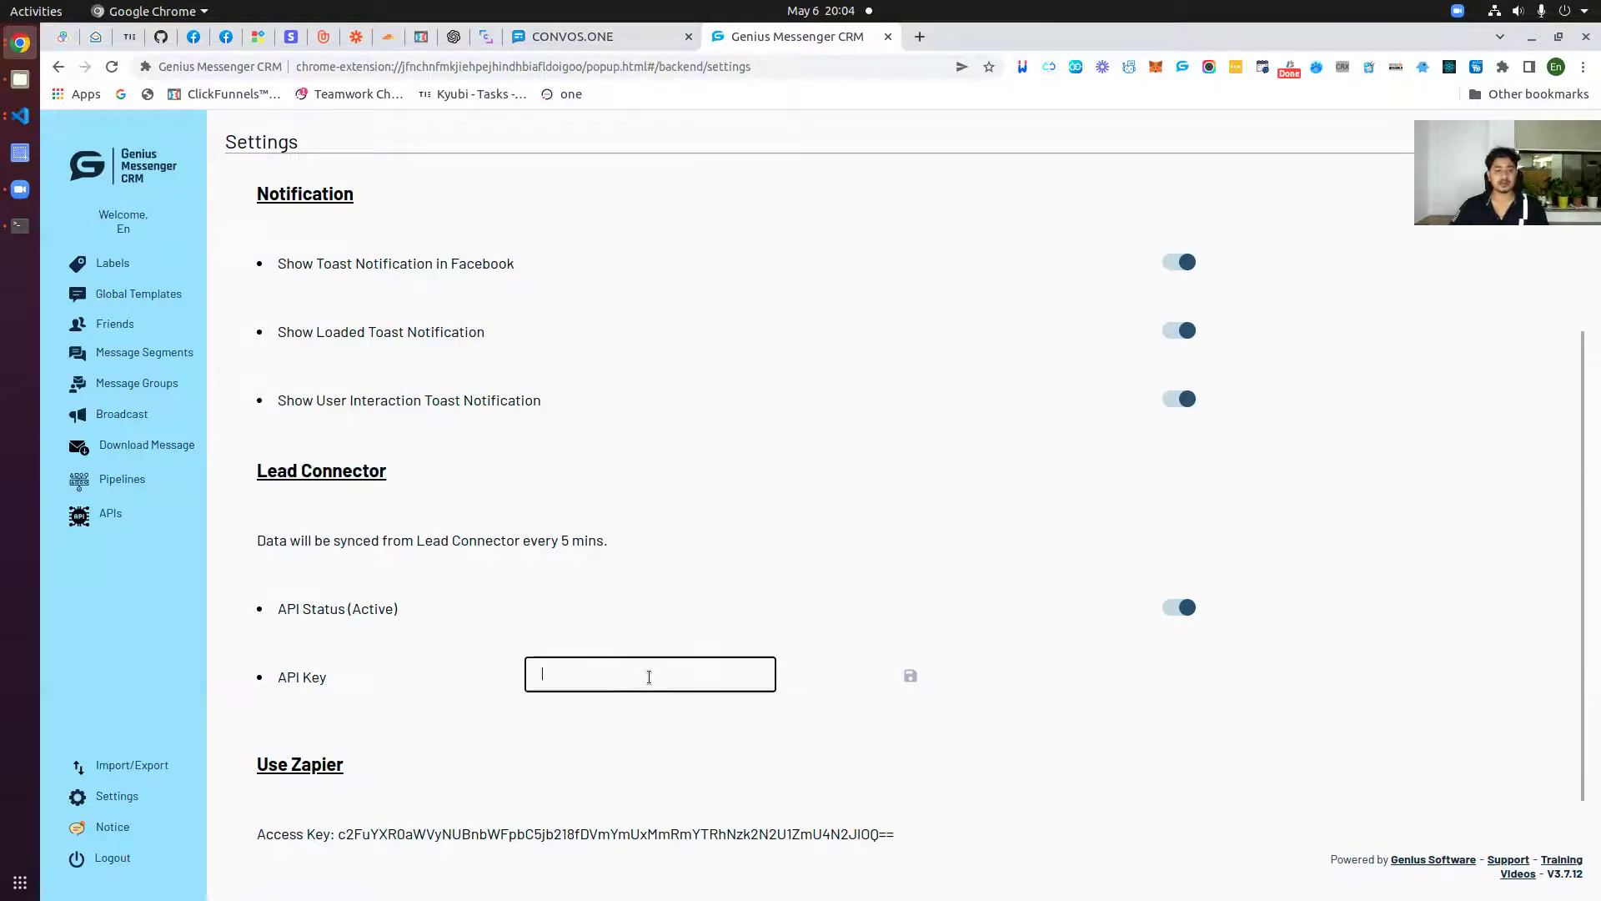
{"action": "key", "text": "ctrl+v"}
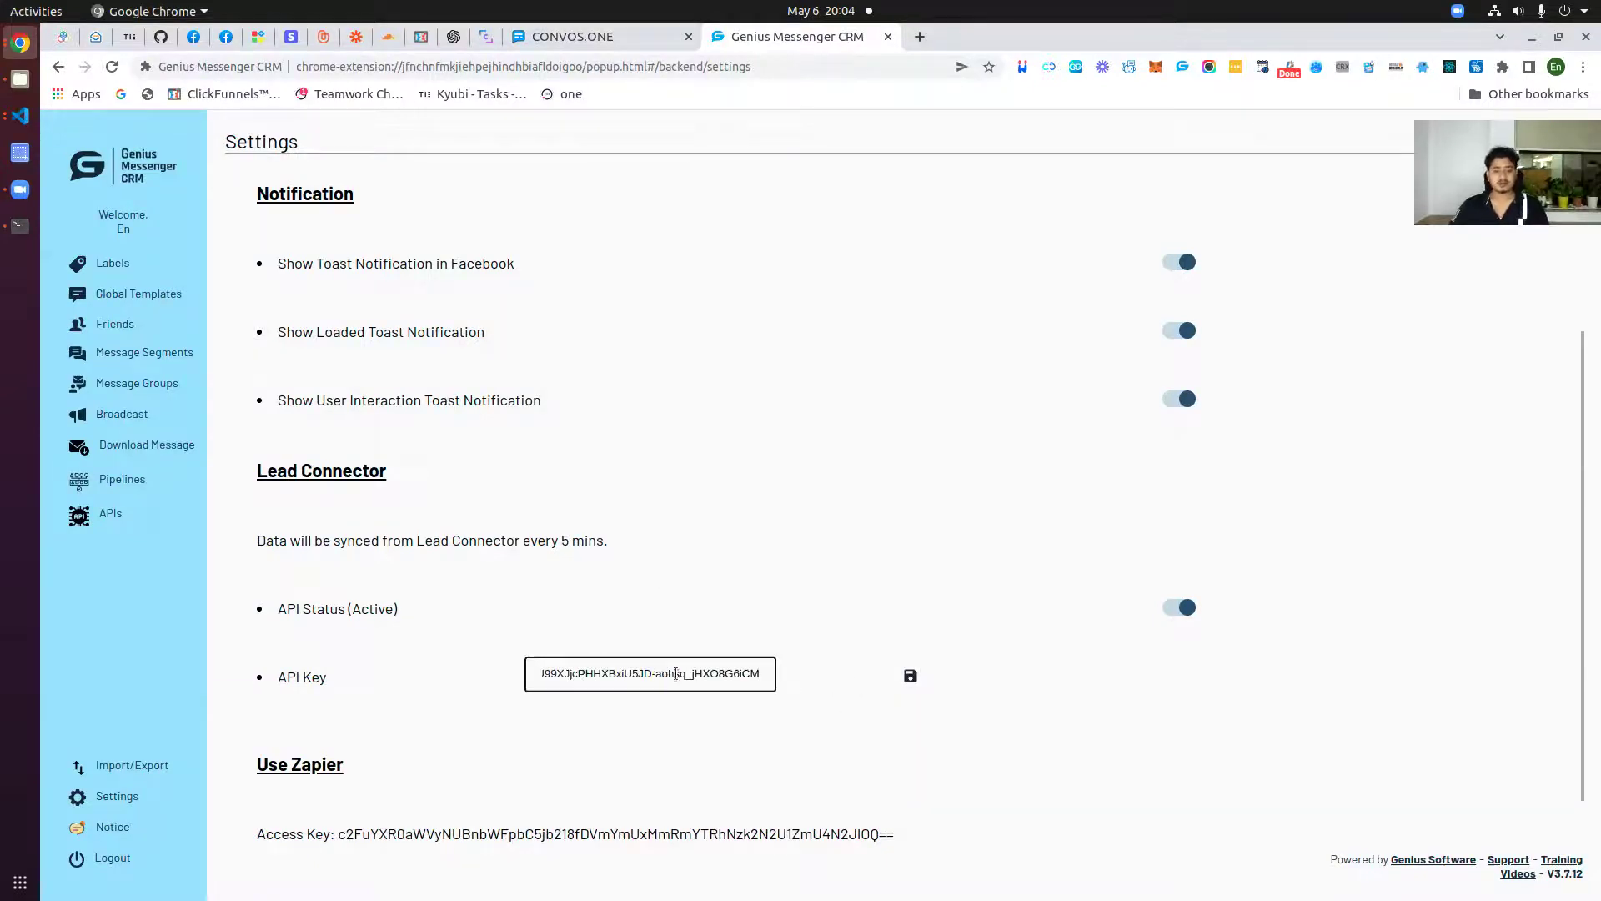
{"action": "left_click", "coordinate": [909, 674]}
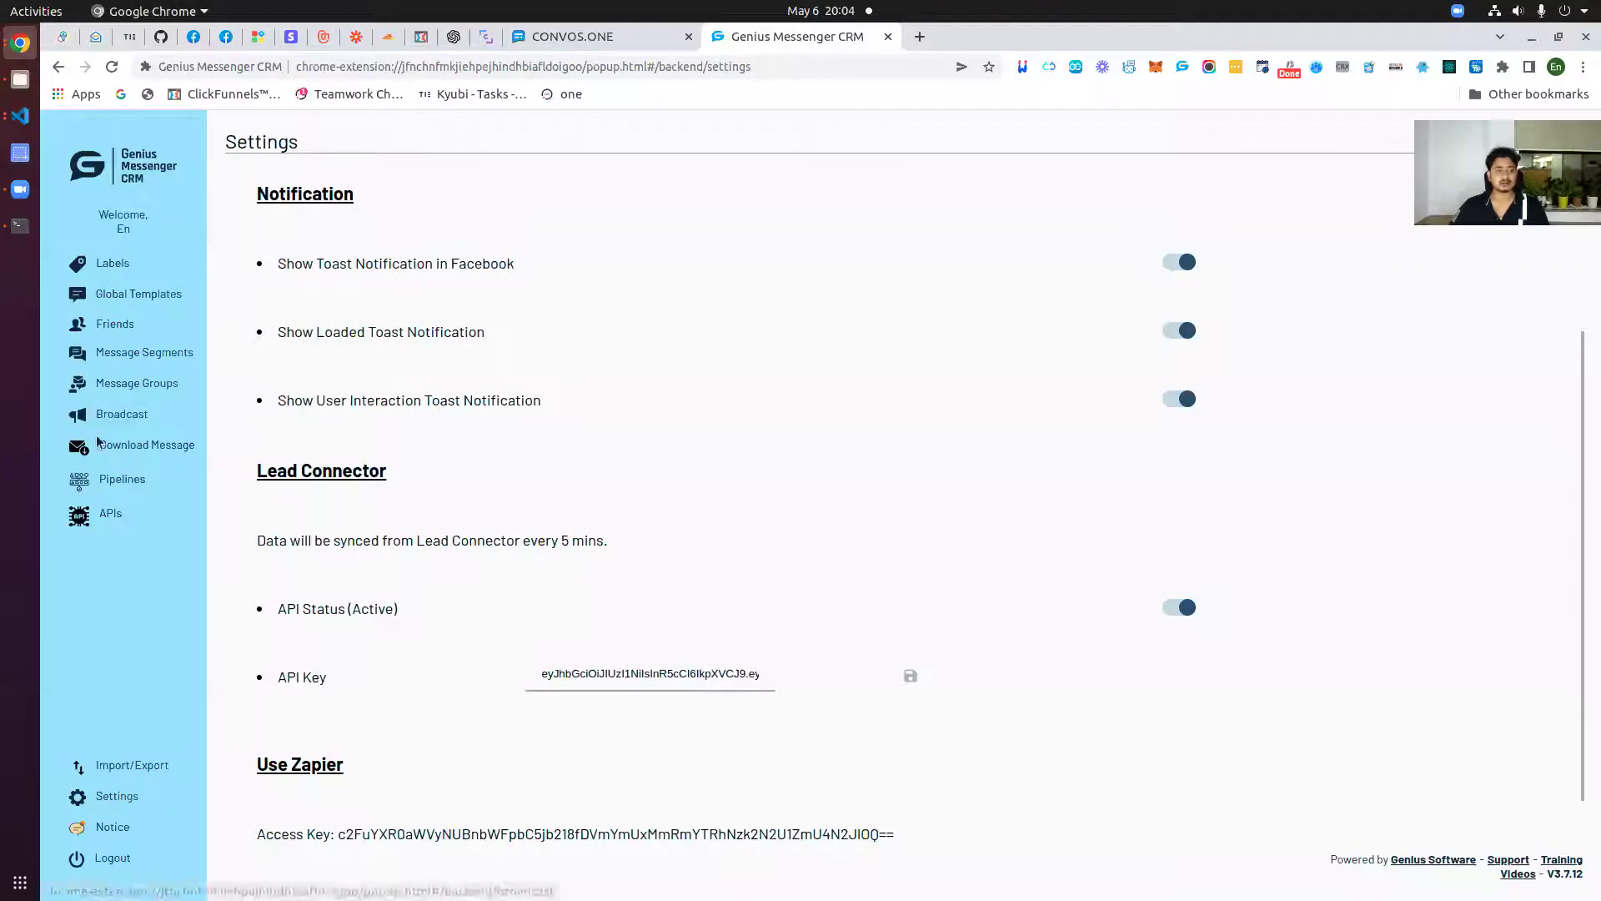
- Check the Pipelines page in Genius Messenger CRM for synced pipelines, referring back to CONVOS.ONE
{"action": "left_click", "coordinate": [123, 475]}
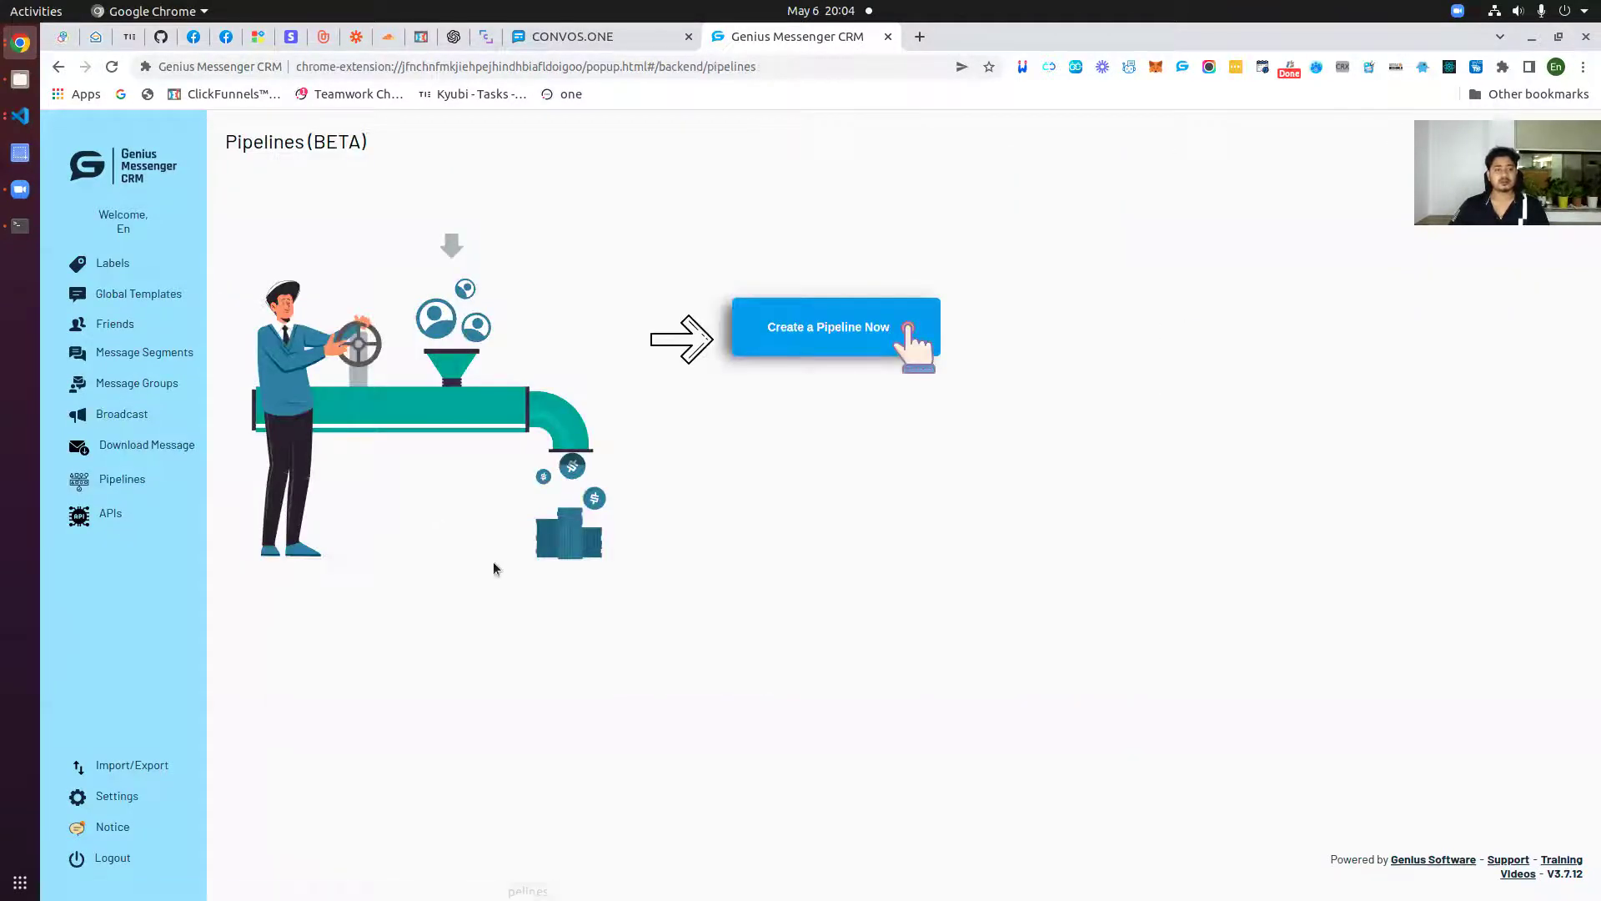
{"action": "left_click", "coordinate": [572, 36]}
{"action": "left_click", "coordinate": [797, 36]}
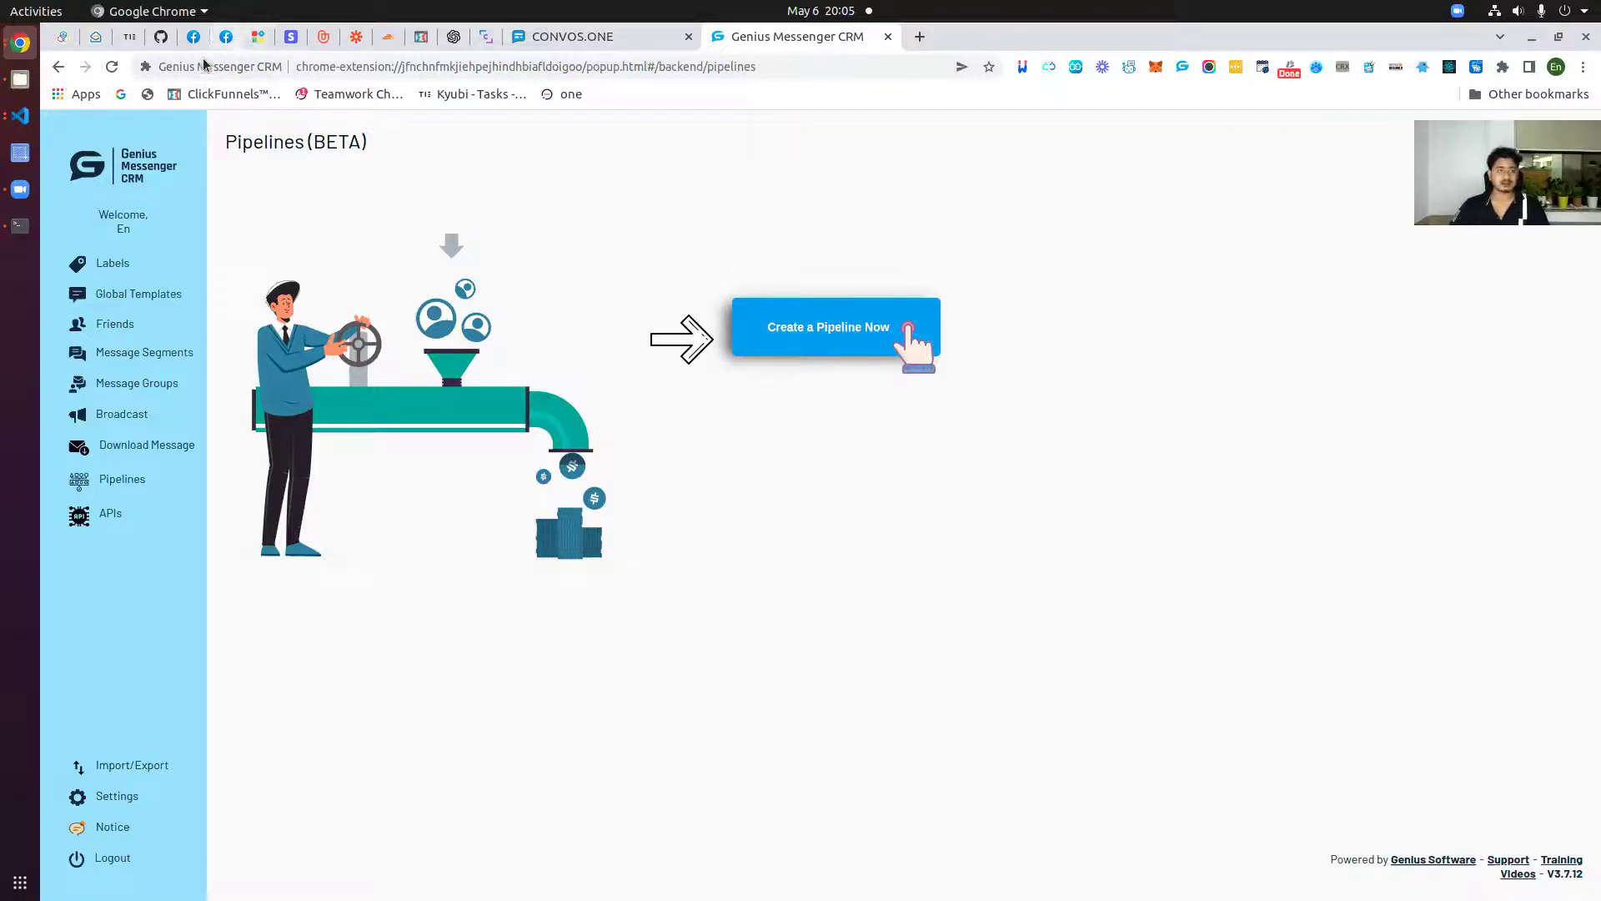
- Open the labels page and look through the label boards and their contacts
{"action": "left_click", "coordinate": [110, 265]}
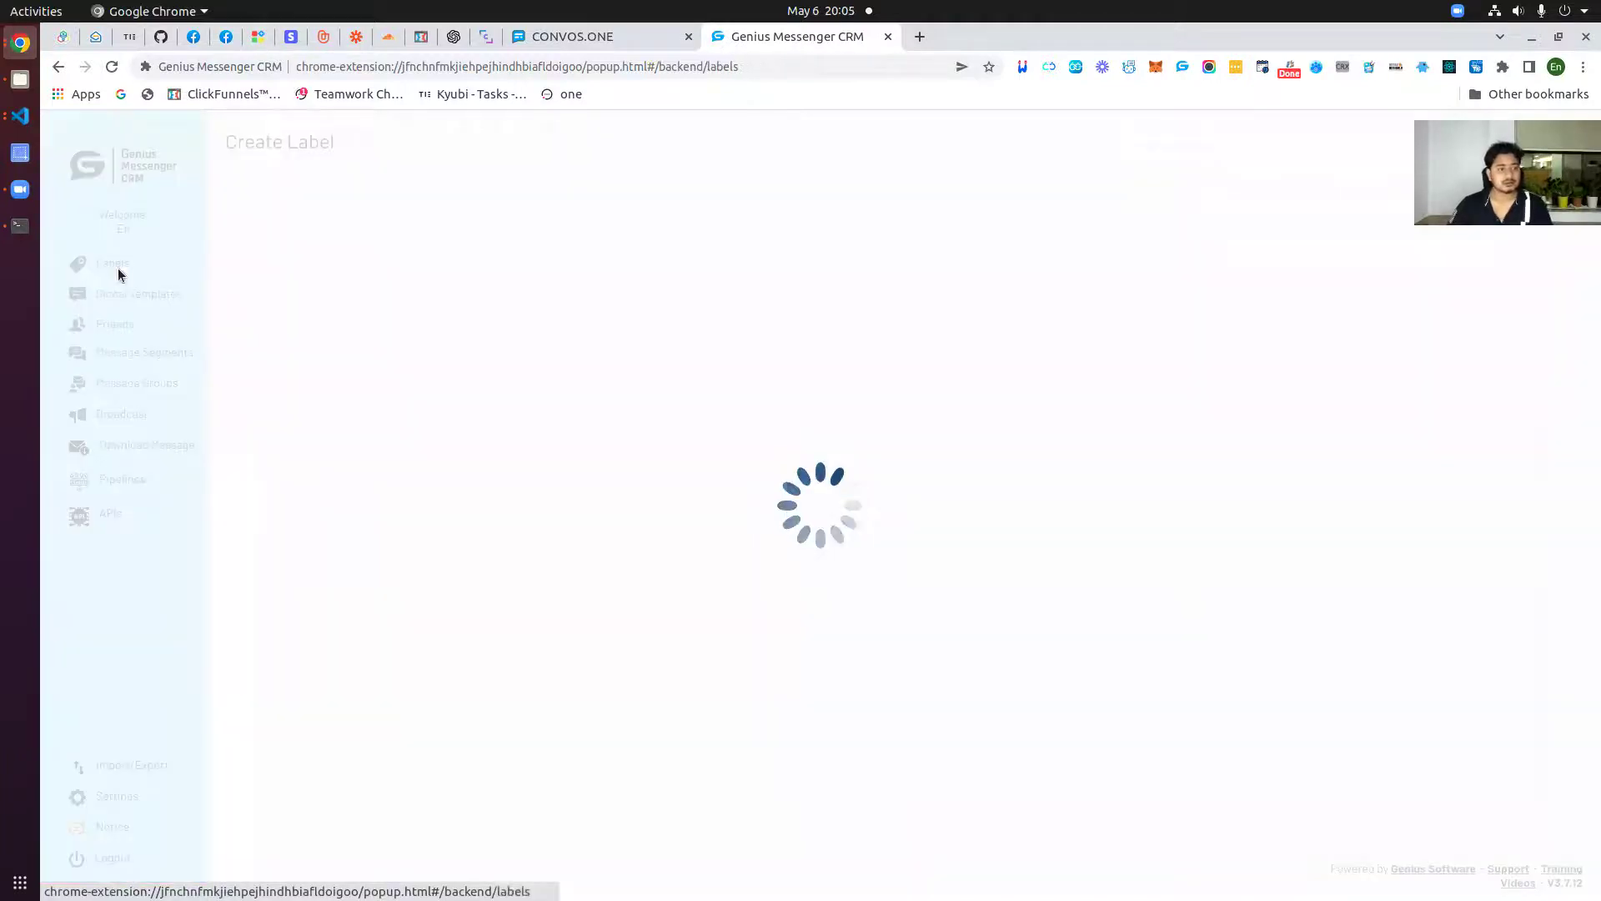
{"action": "scroll", "coordinate": [909, 402], "scroll_direction": "down", "scroll_amount": 5}
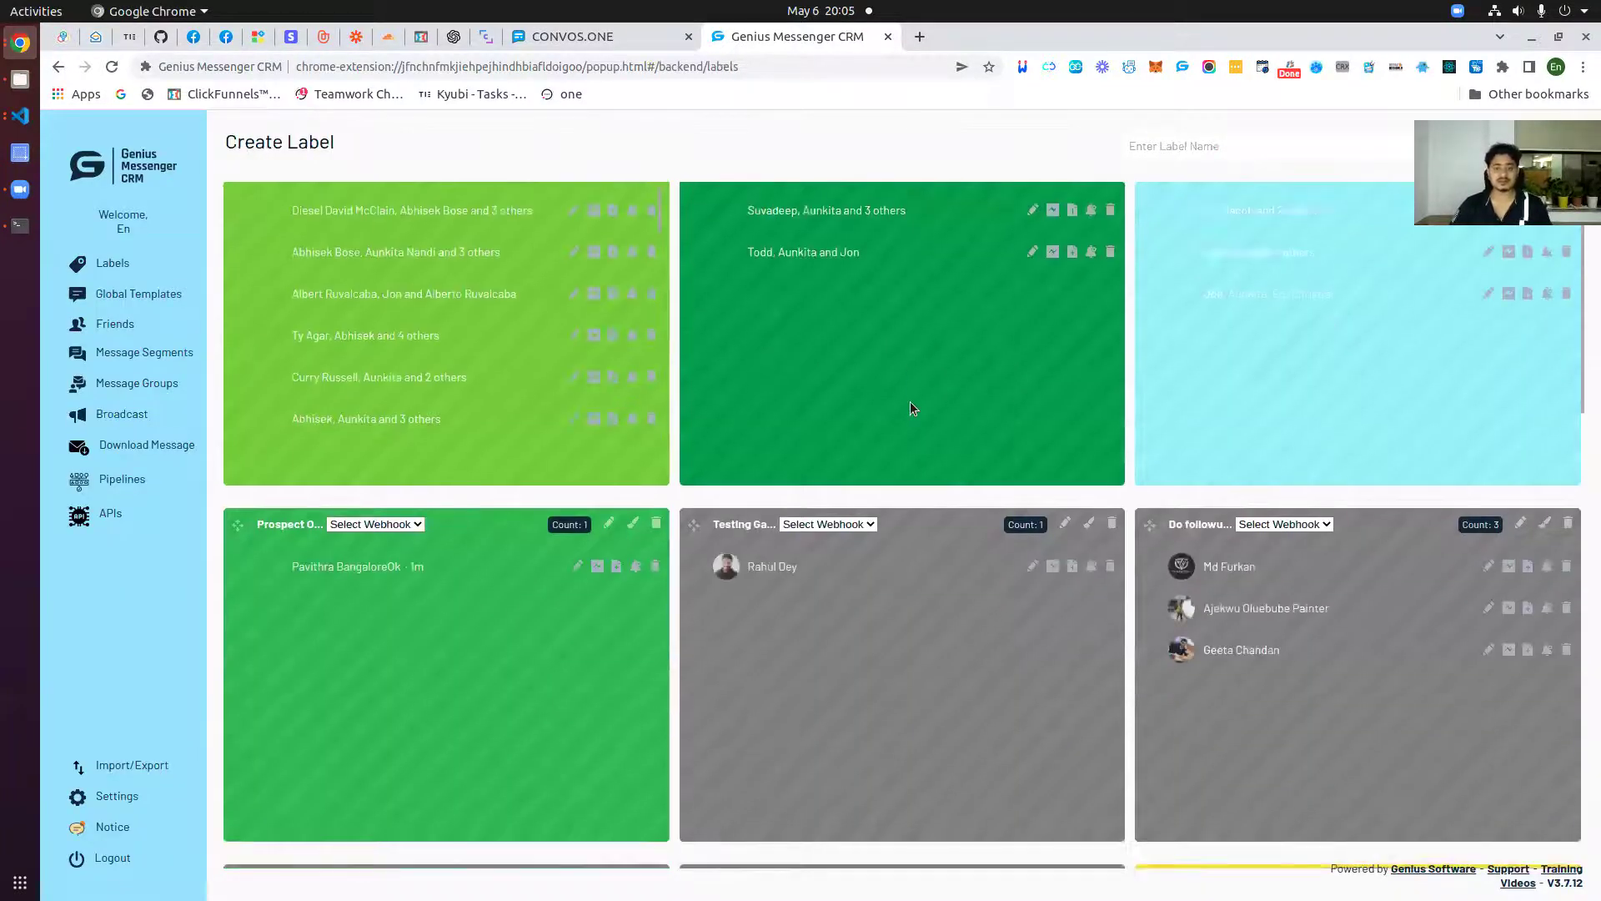
{"action": "scroll", "coordinate": [917, 524], "scroll_direction": "down", "scroll_amount": 7}
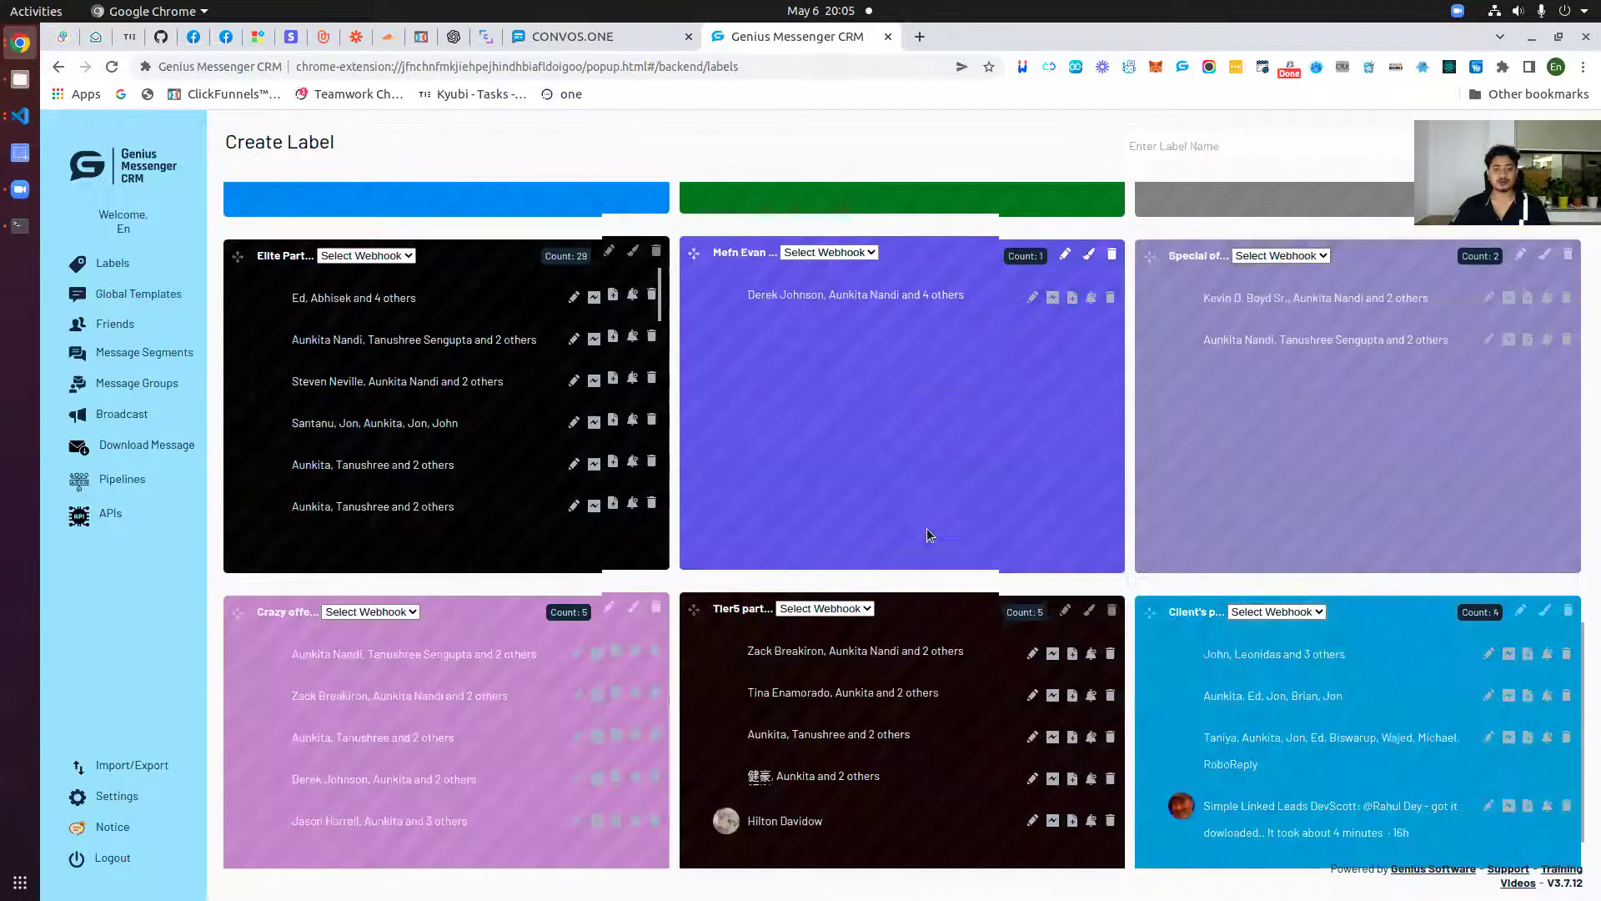
- Create a label named "GHL new leads" and locate its board among the label boards
{"action": "scroll", "coordinate": [900, 575], "scroll_direction": "up", "scroll_amount": 3}
{"action": "scroll", "coordinate": [883, 602], "scroll_direction": "up", "scroll_amount": 5}
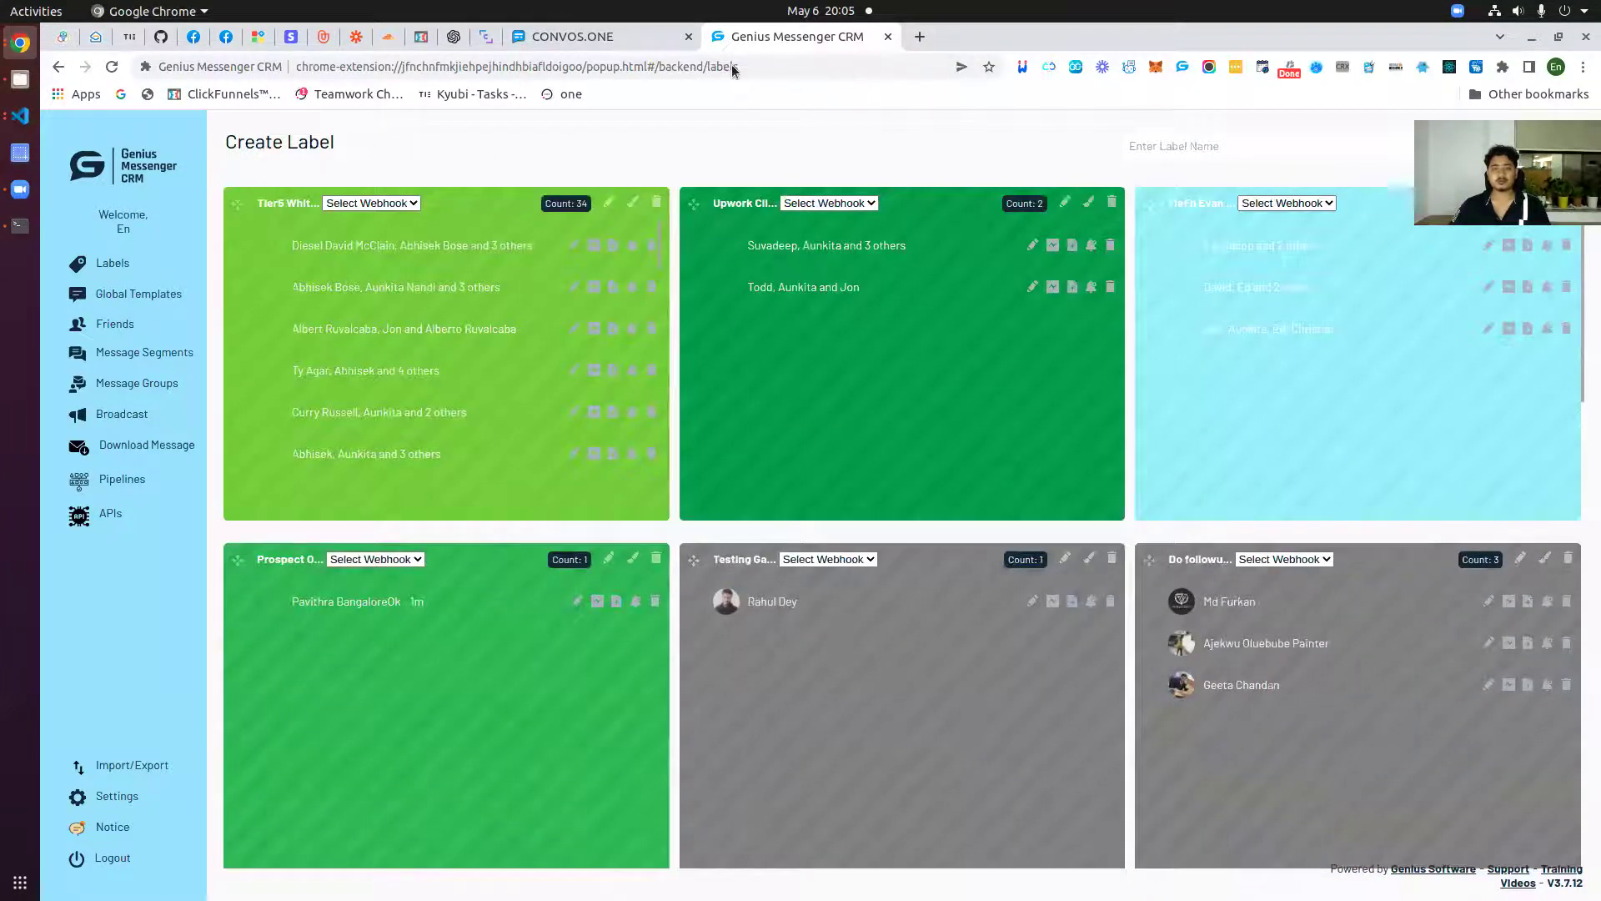
{"action": "type", "text": "GHL new leads"}
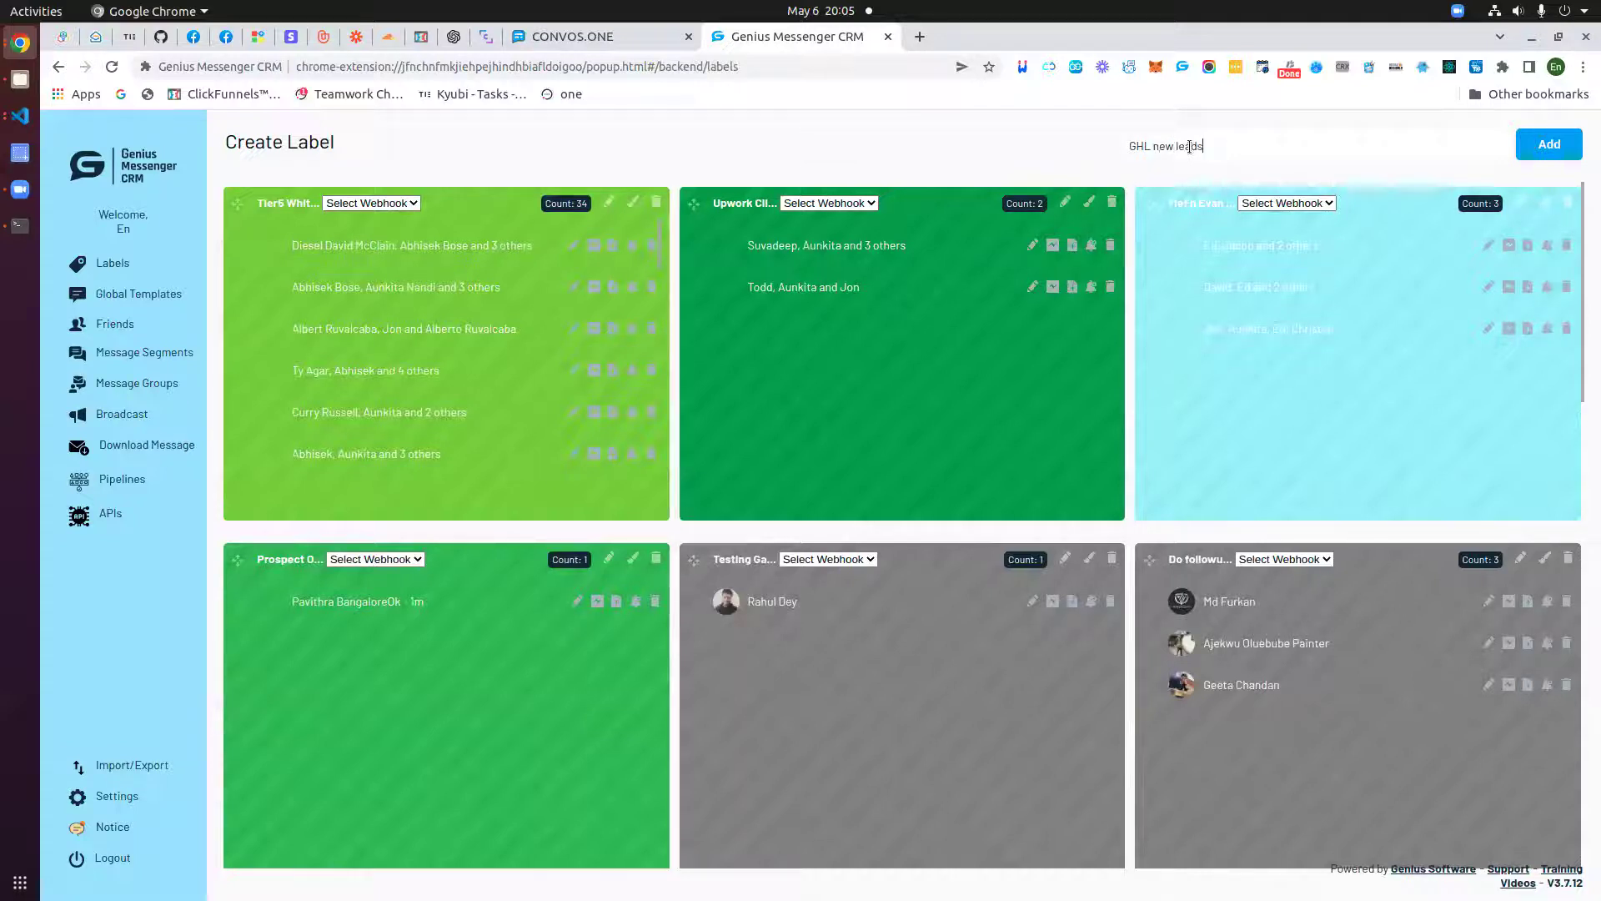
{"action": "left_click", "coordinate": [1540, 150]}
{"action": "scroll", "coordinate": [603, 243], "scroll_direction": "down", "scroll_amount": 12}
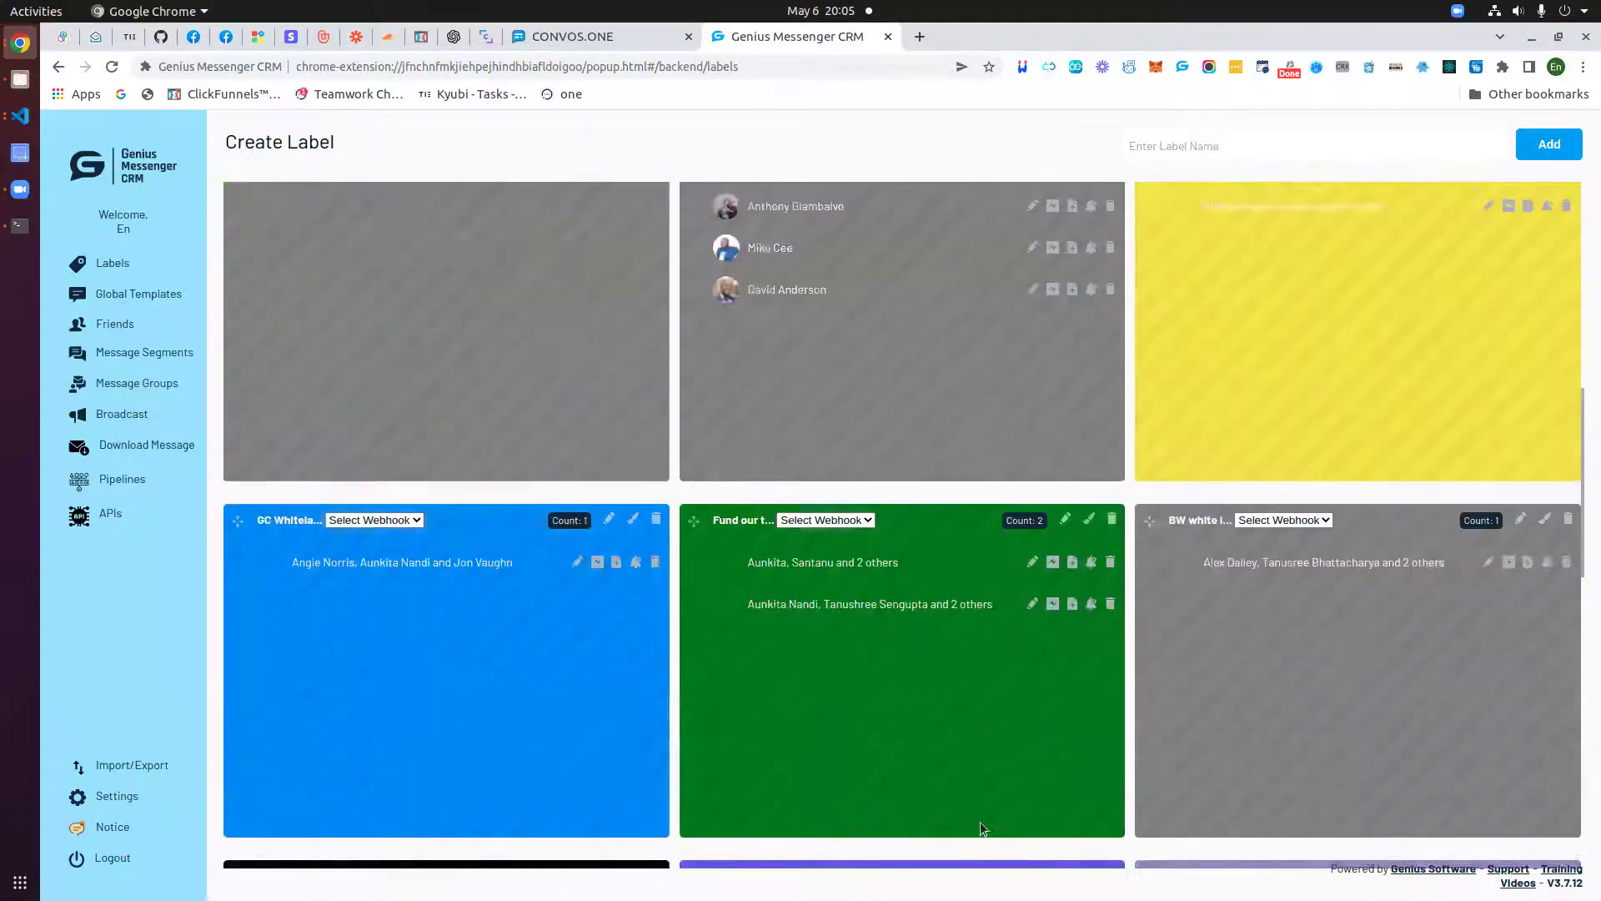
{"action": "scroll", "coordinate": [1156, 838], "scroll_direction": "down", "scroll_amount": 5}
{"action": "scroll", "coordinate": [347, 574], "scroll_direction": "down", "scroll_amount": 5}
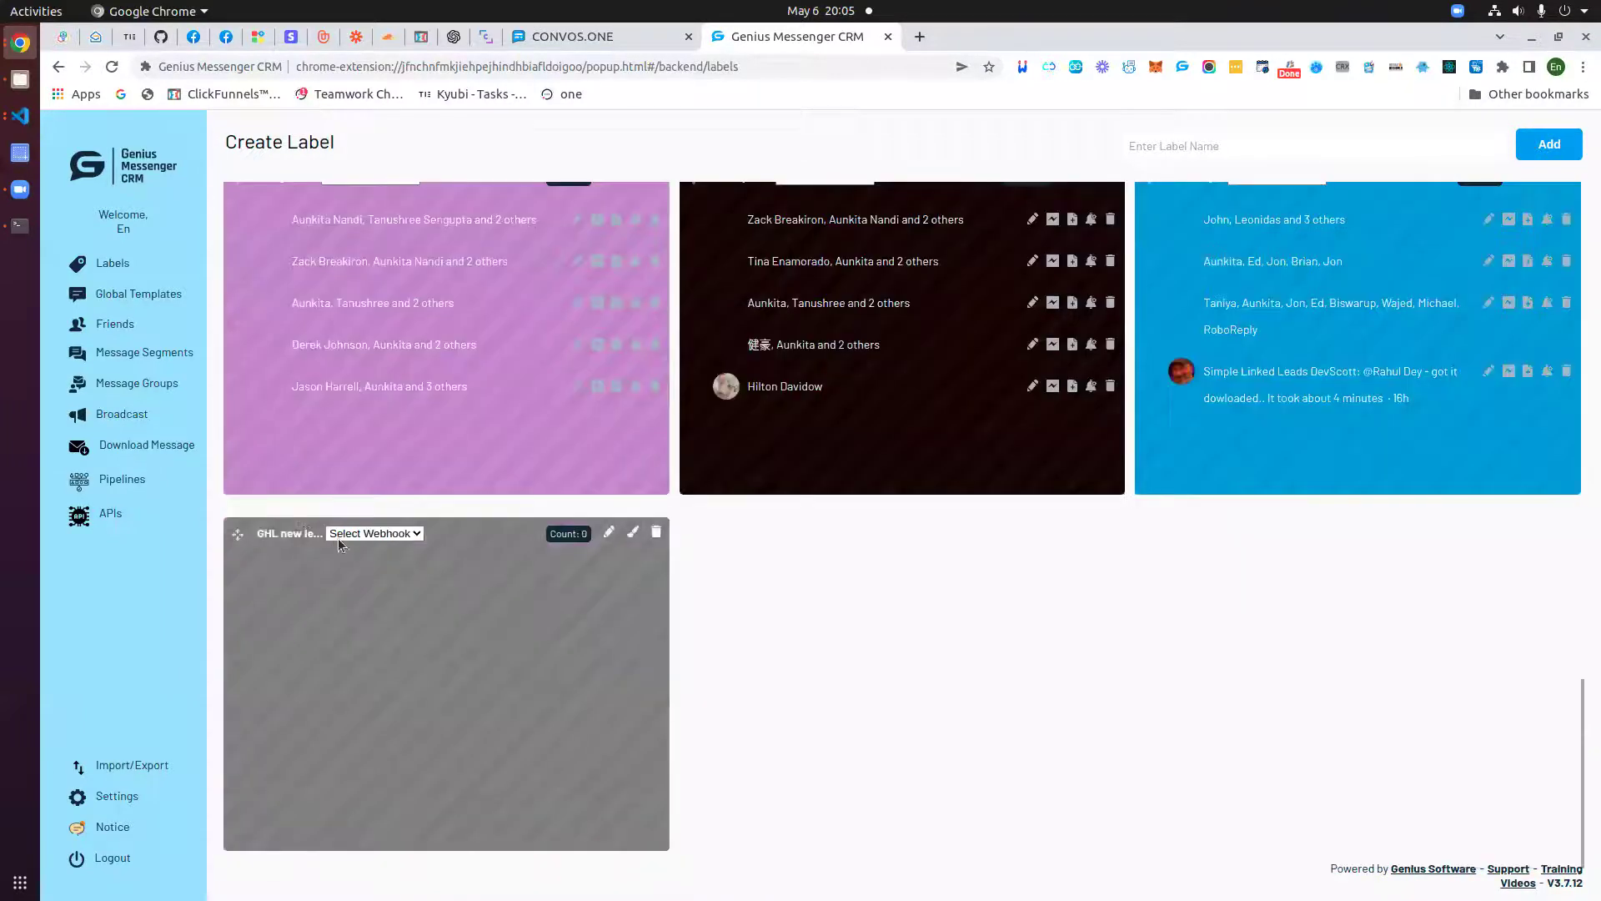
- Switch to Facebook Messenger, reload the page and find an unlabeled lead's conversation in the chat list
{"action": "left_click", "coordinate": [225, 37]}
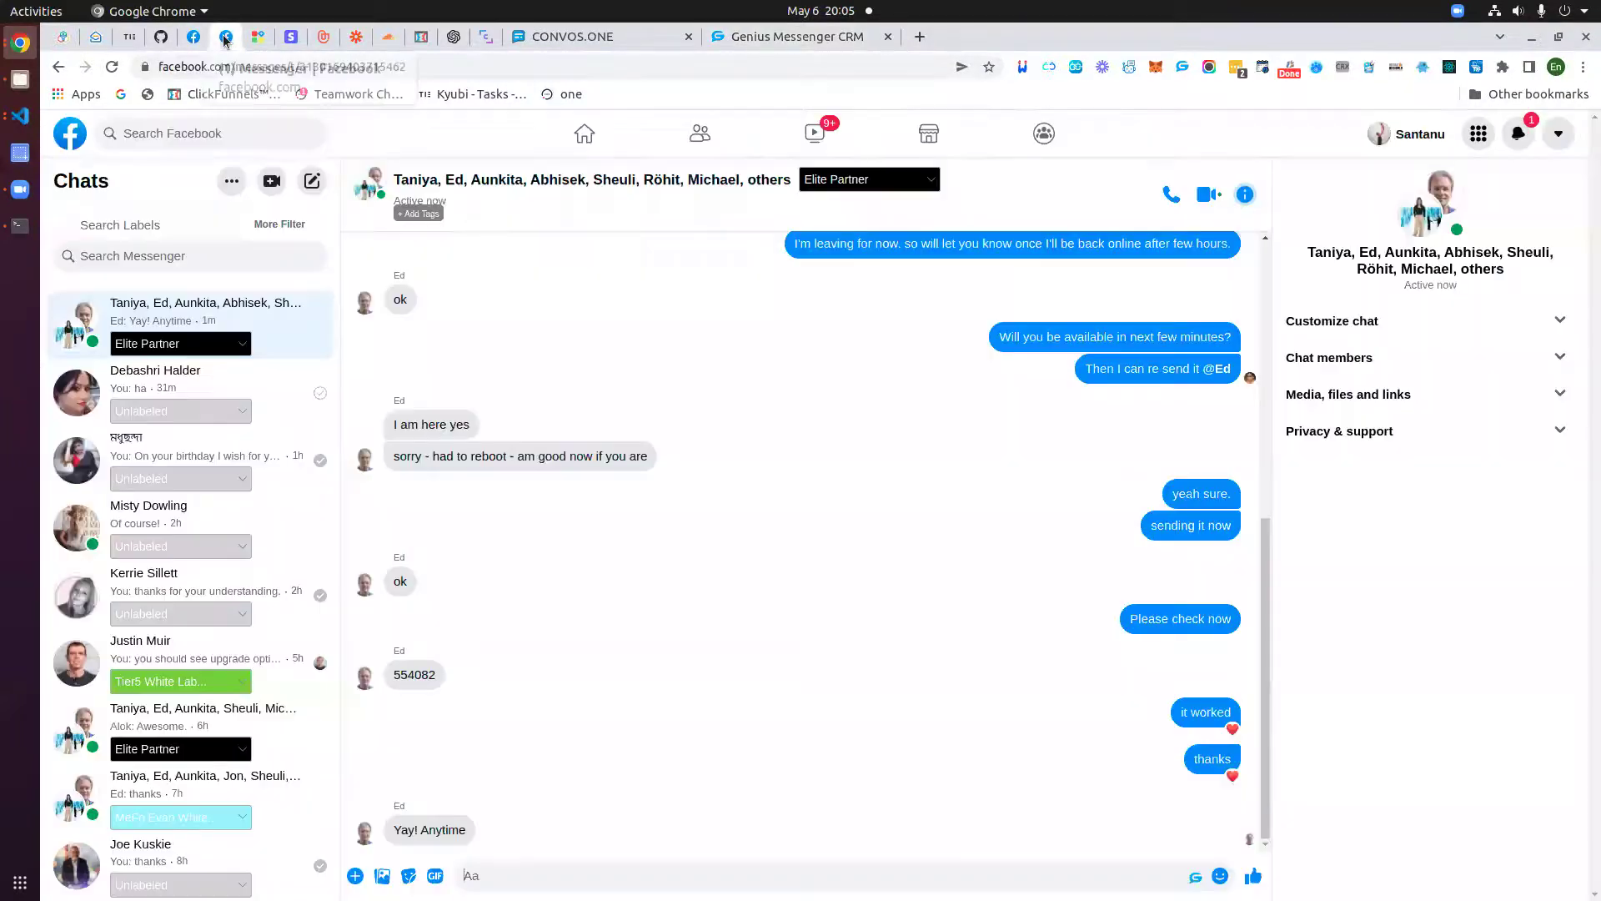
{"action": "left_click", "coordinate": [112, 66]}
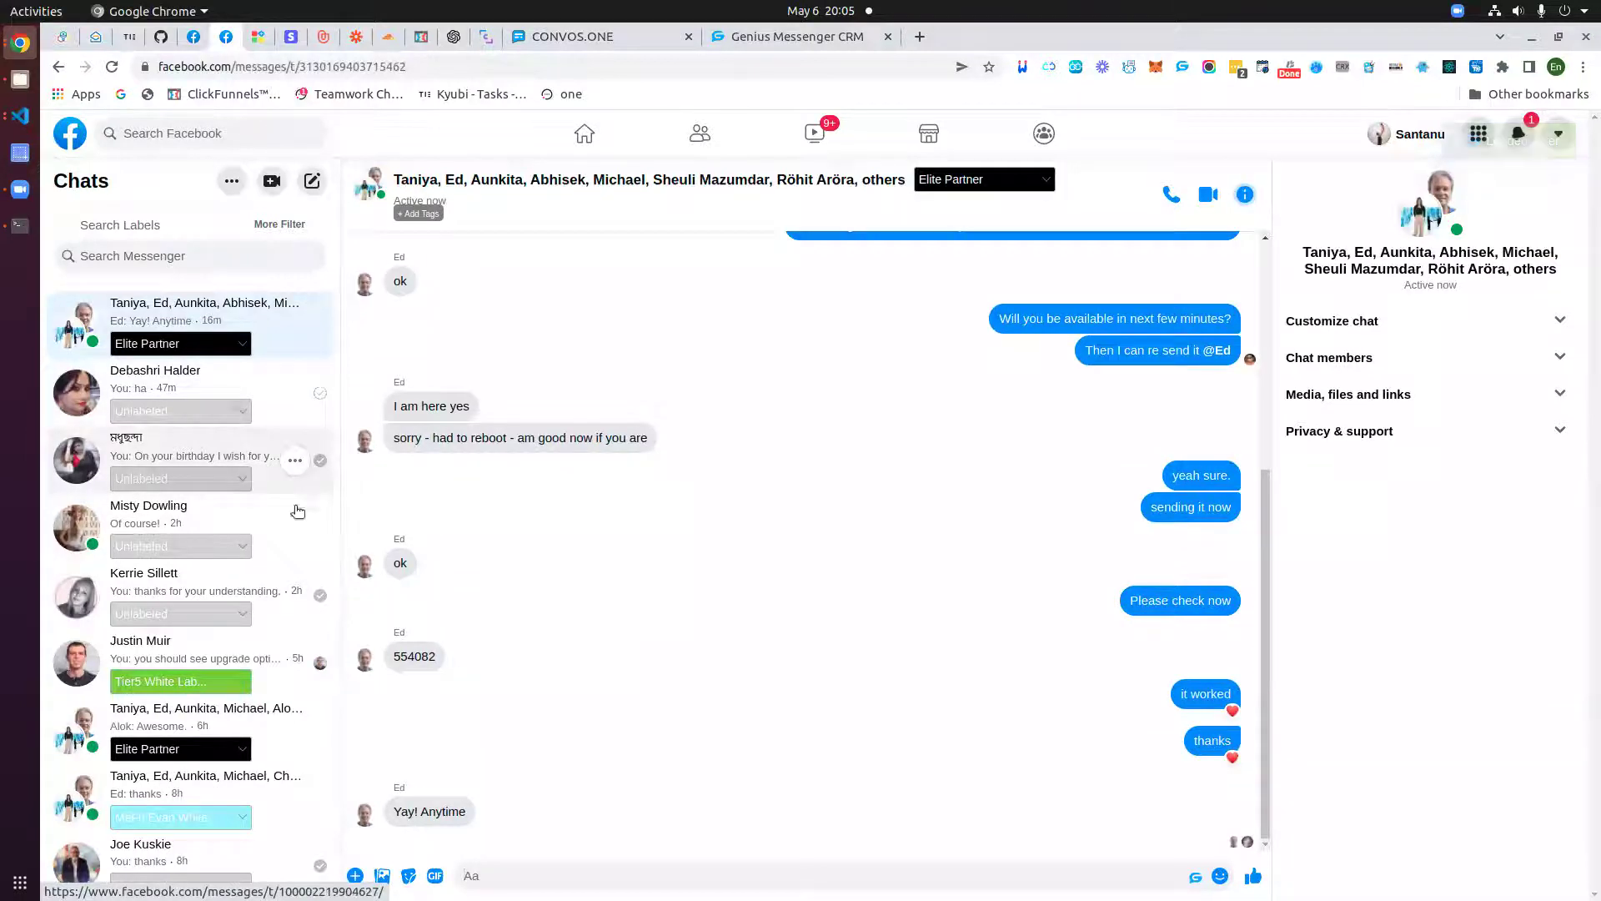
{"action": "scroll", "coordinate": [281, 507], "scroll_direction": "down", "scroll_amount": 2}
{"action": "scroll", "coordinate": [281, 507], "scroll_direction": "down", "scroll_amount": 2}
{"action": "scroll", "coordinate": [297, 475], "scroll_direction": "down", "scroll_amount": 3}
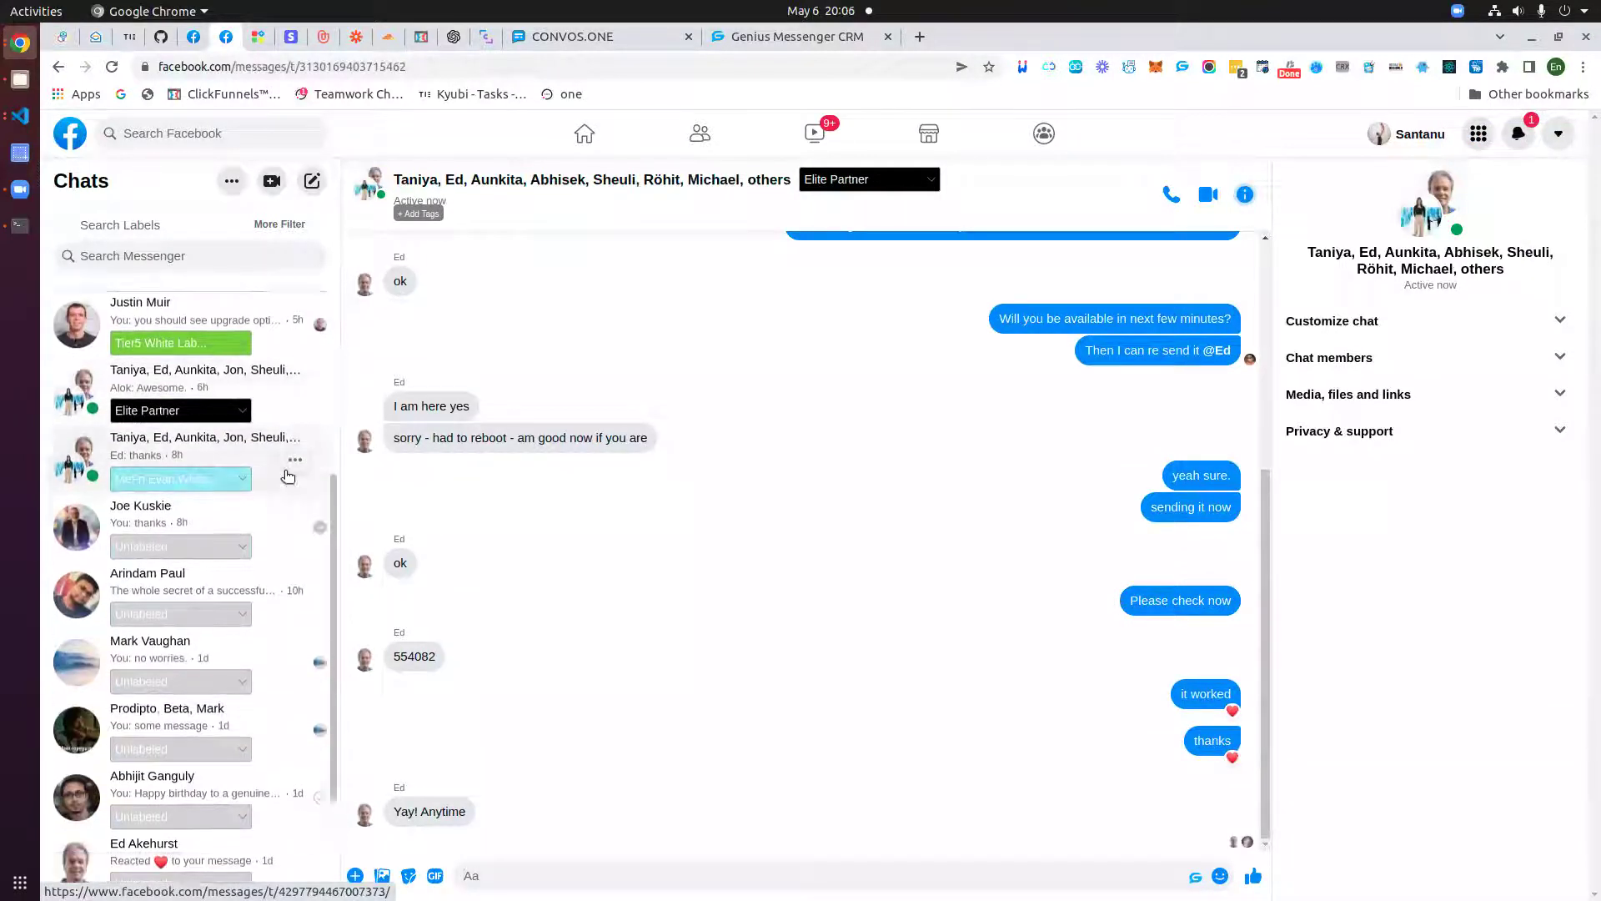
{"action": "scroll", "coordinate": [239, 535], "scroll_direction": "down", "scroll_amount": 4}
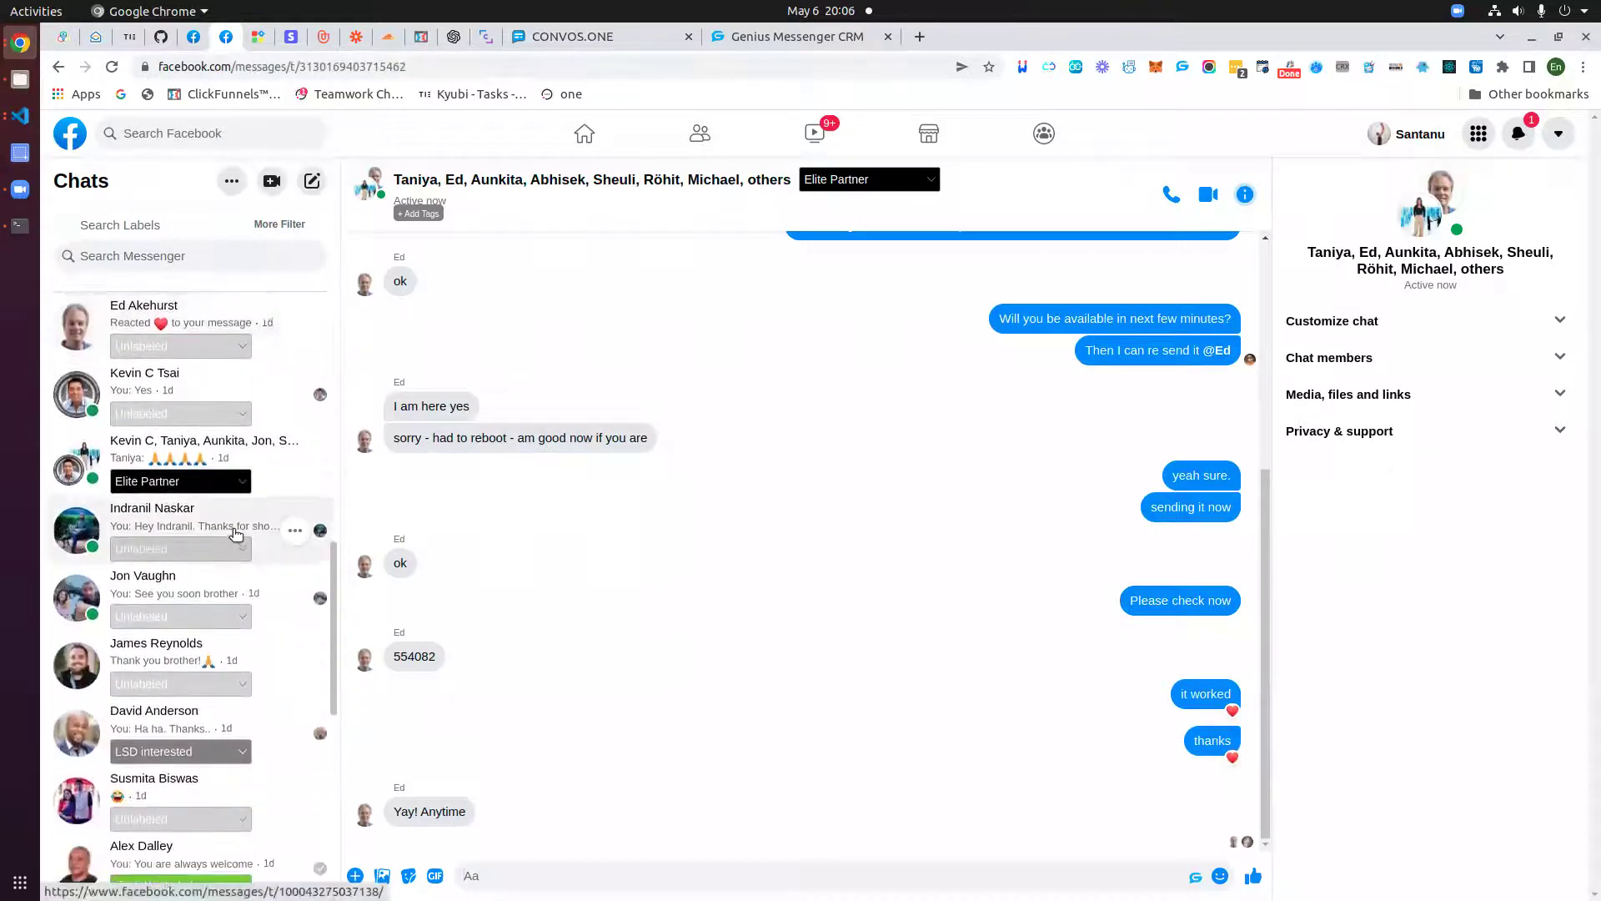
{"action": "scroll", "coordinate": [226, 501], "scroll_direction": "up", "scroll_amount": 1}
- Assign the GHL new leads label to the unlabeled conversation whose latest activity is a heart reaction
{"action": "left_click", "coordinate": [180, 433]}
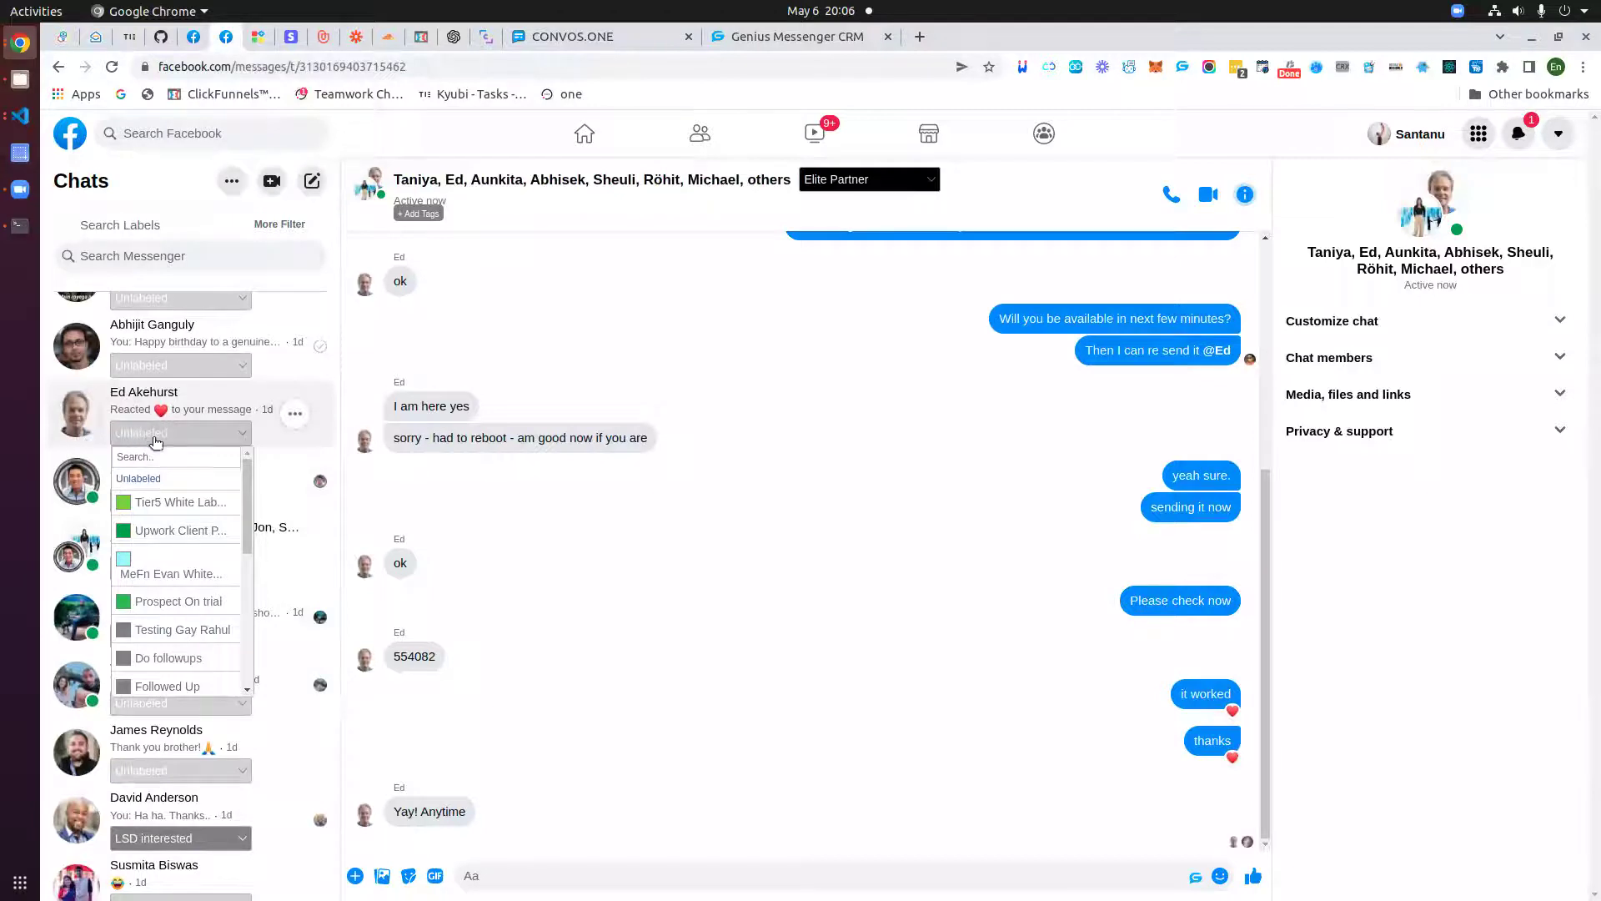
{"action": "scroll", "coordinate": [196, 500], "scroll_direction": "down", "scroll_amount": 6}
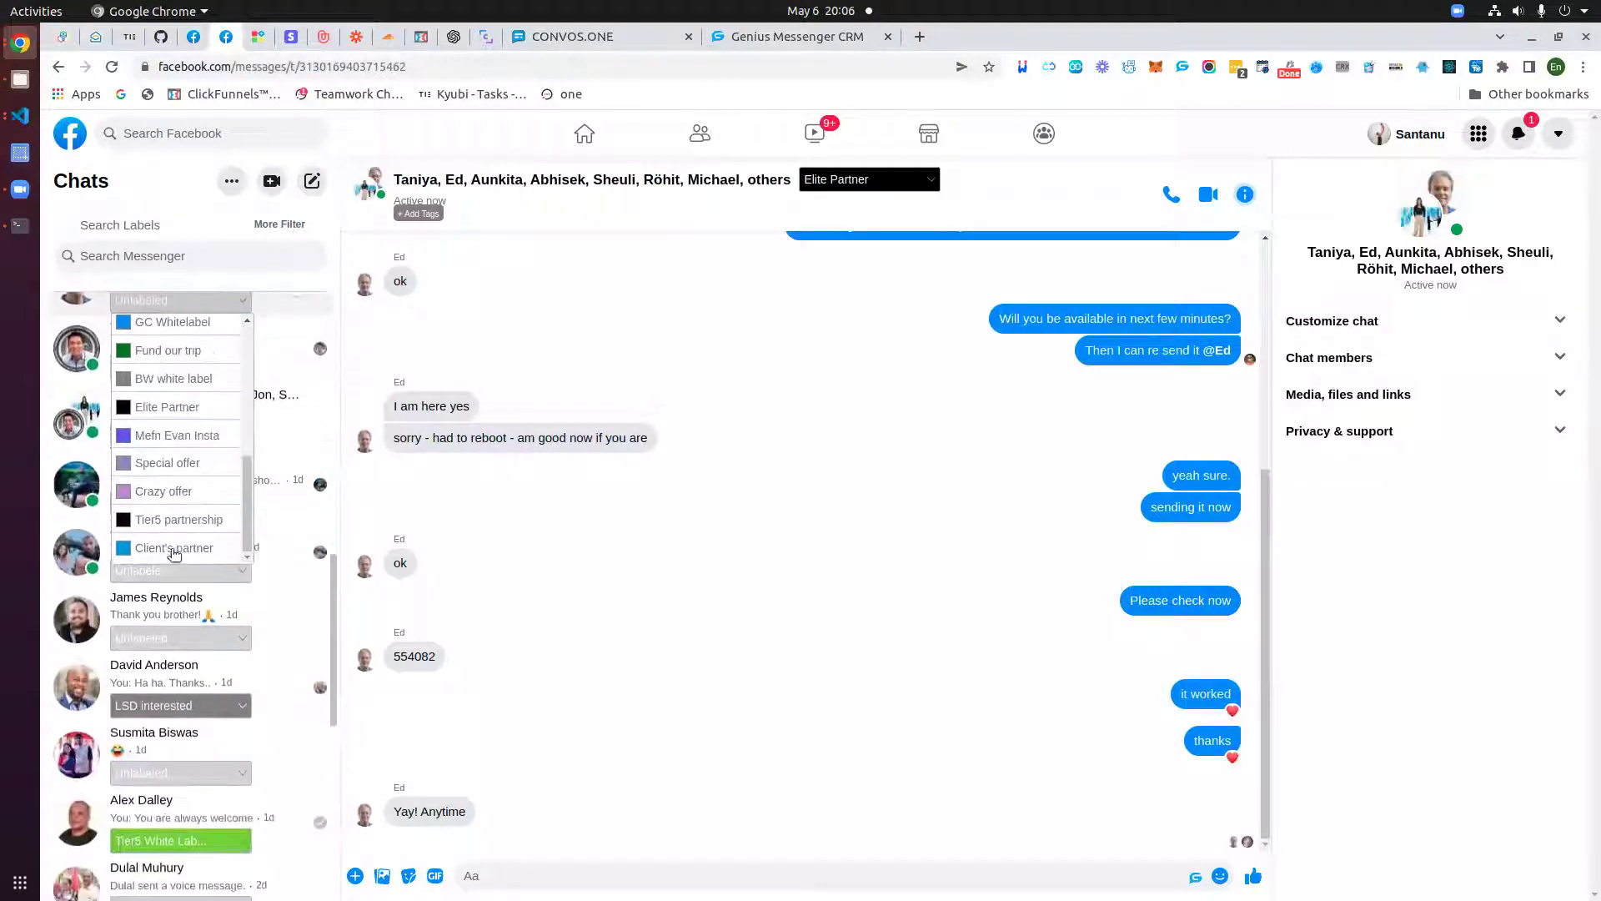
{"action": "scroll", "coordinate": [174, 554], "scroll_direction": "up", "scroll_amount": 8}
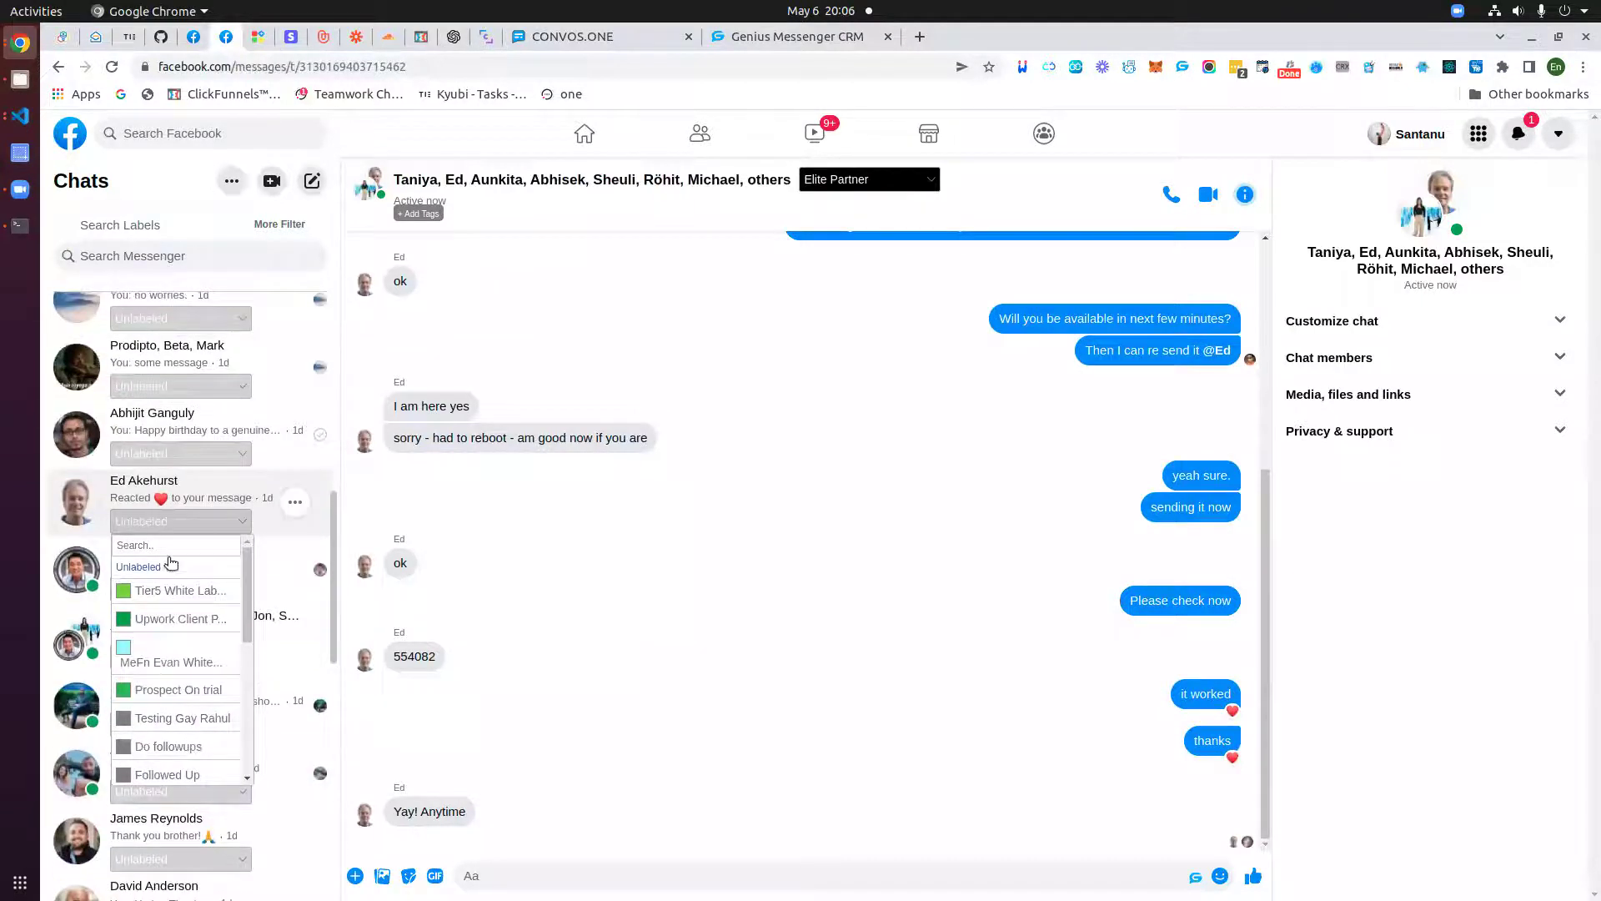
{"action": "scroll", "coordinate": [170, 609], "scroll_direction": "down", "scroll_amount": 2}
{"action": "scroll", "coordinate": [169, 663], "scroll_direction": "down", "scroll_amount": 1}
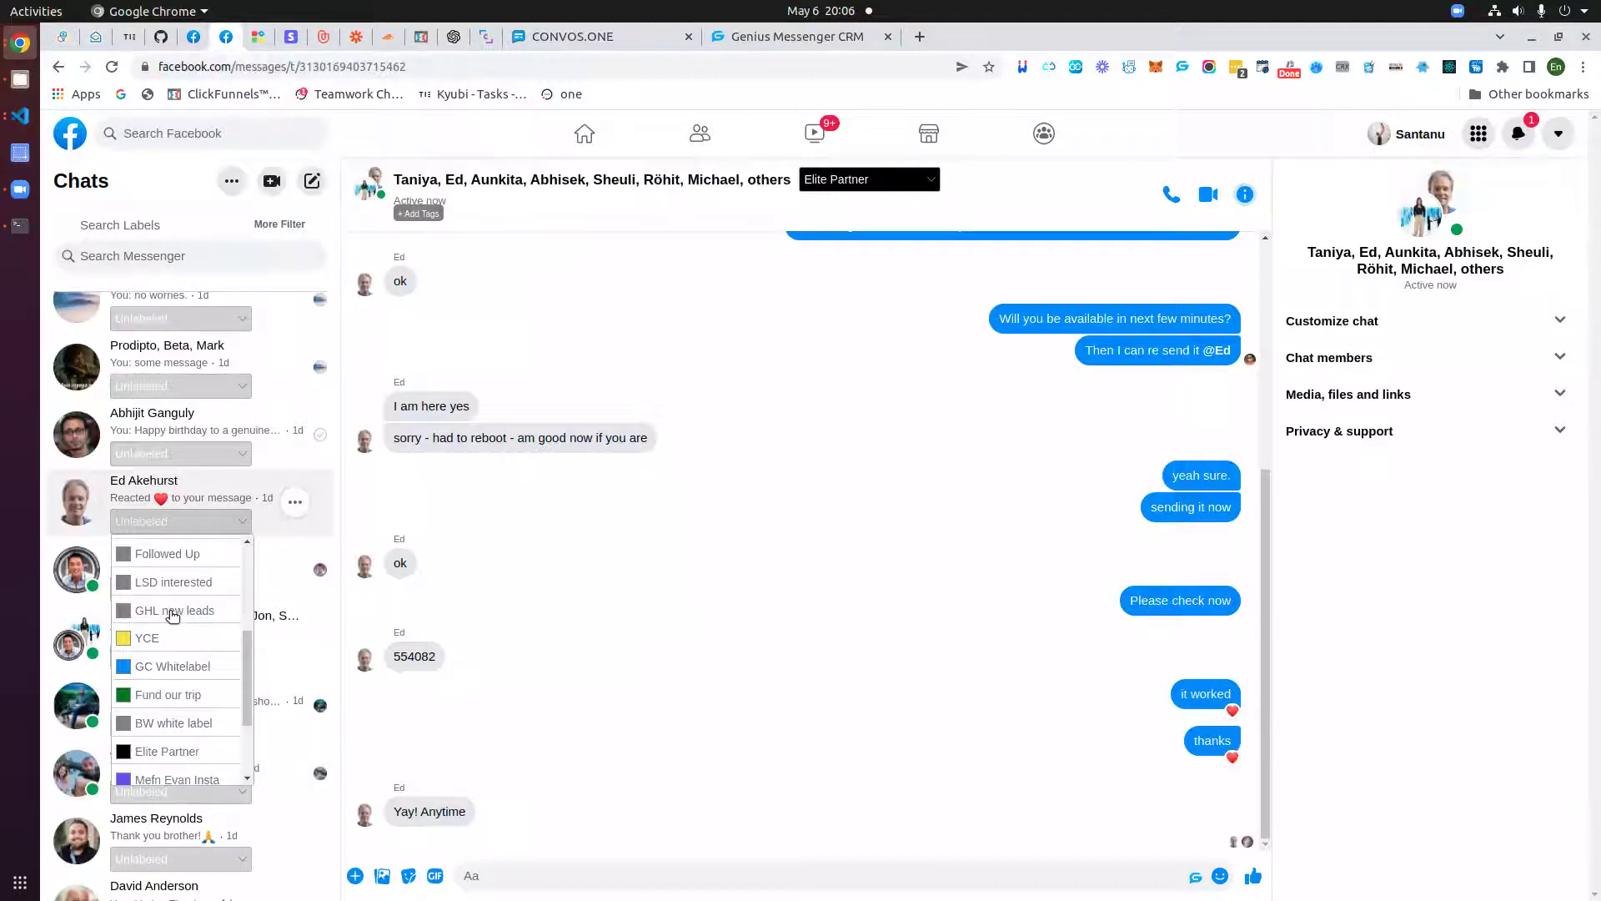
{"action": "left_click", "coordinate": [172, 615]}
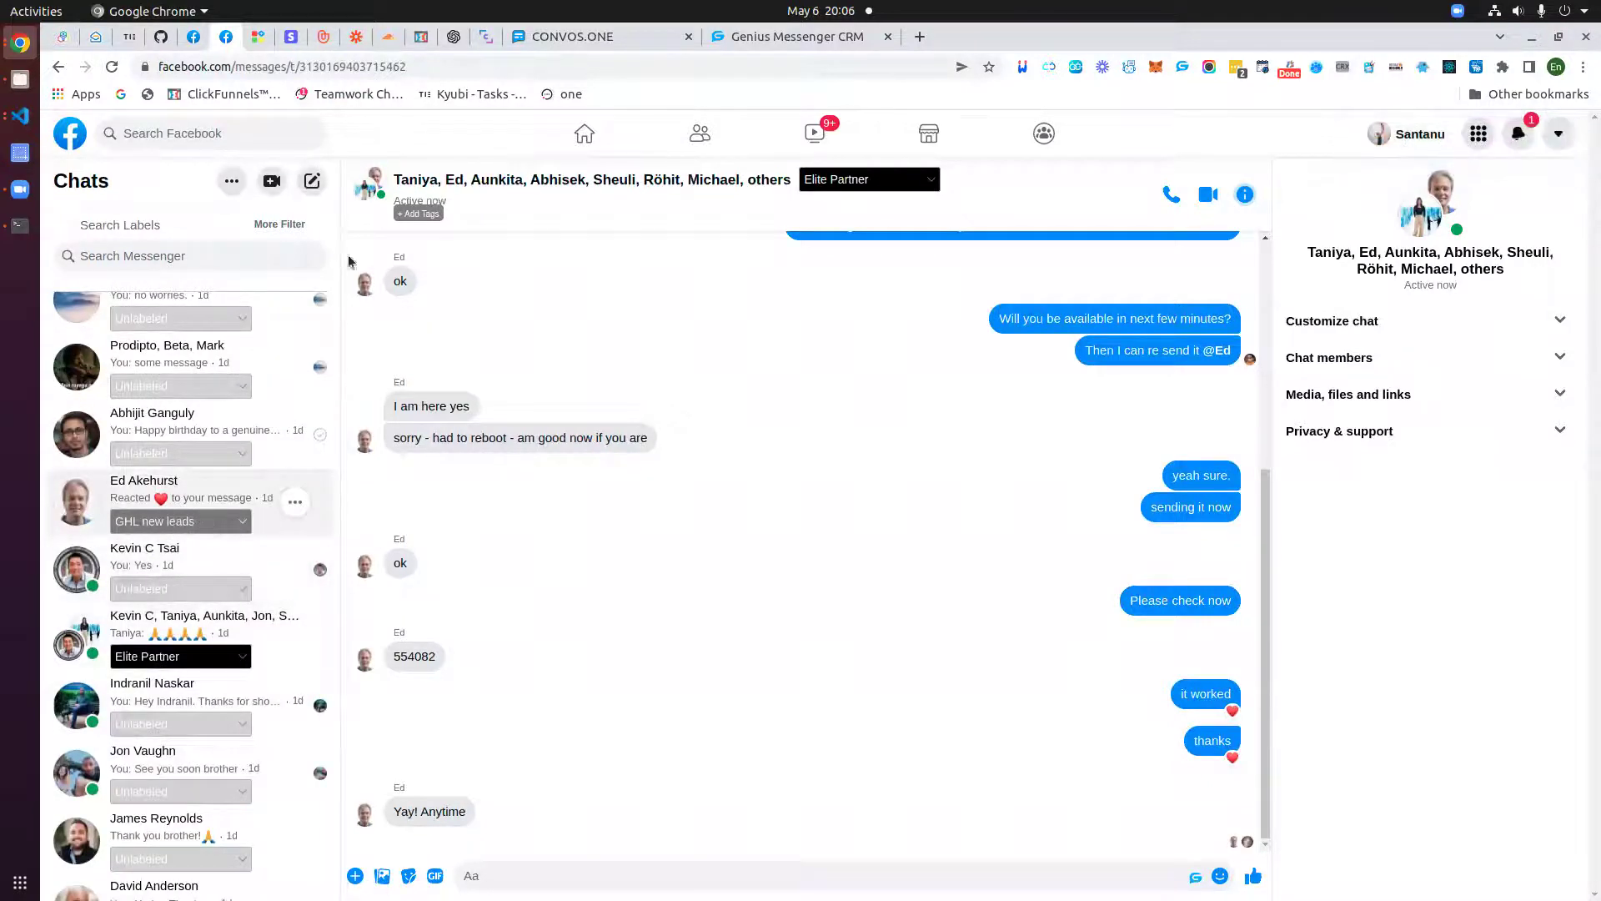
- Switch to Genius Messenger CRM, reload the labels page and check the GHL new leads board for the newly labeled contact
{"action": "left_click", "coordinate": [750, 37]}
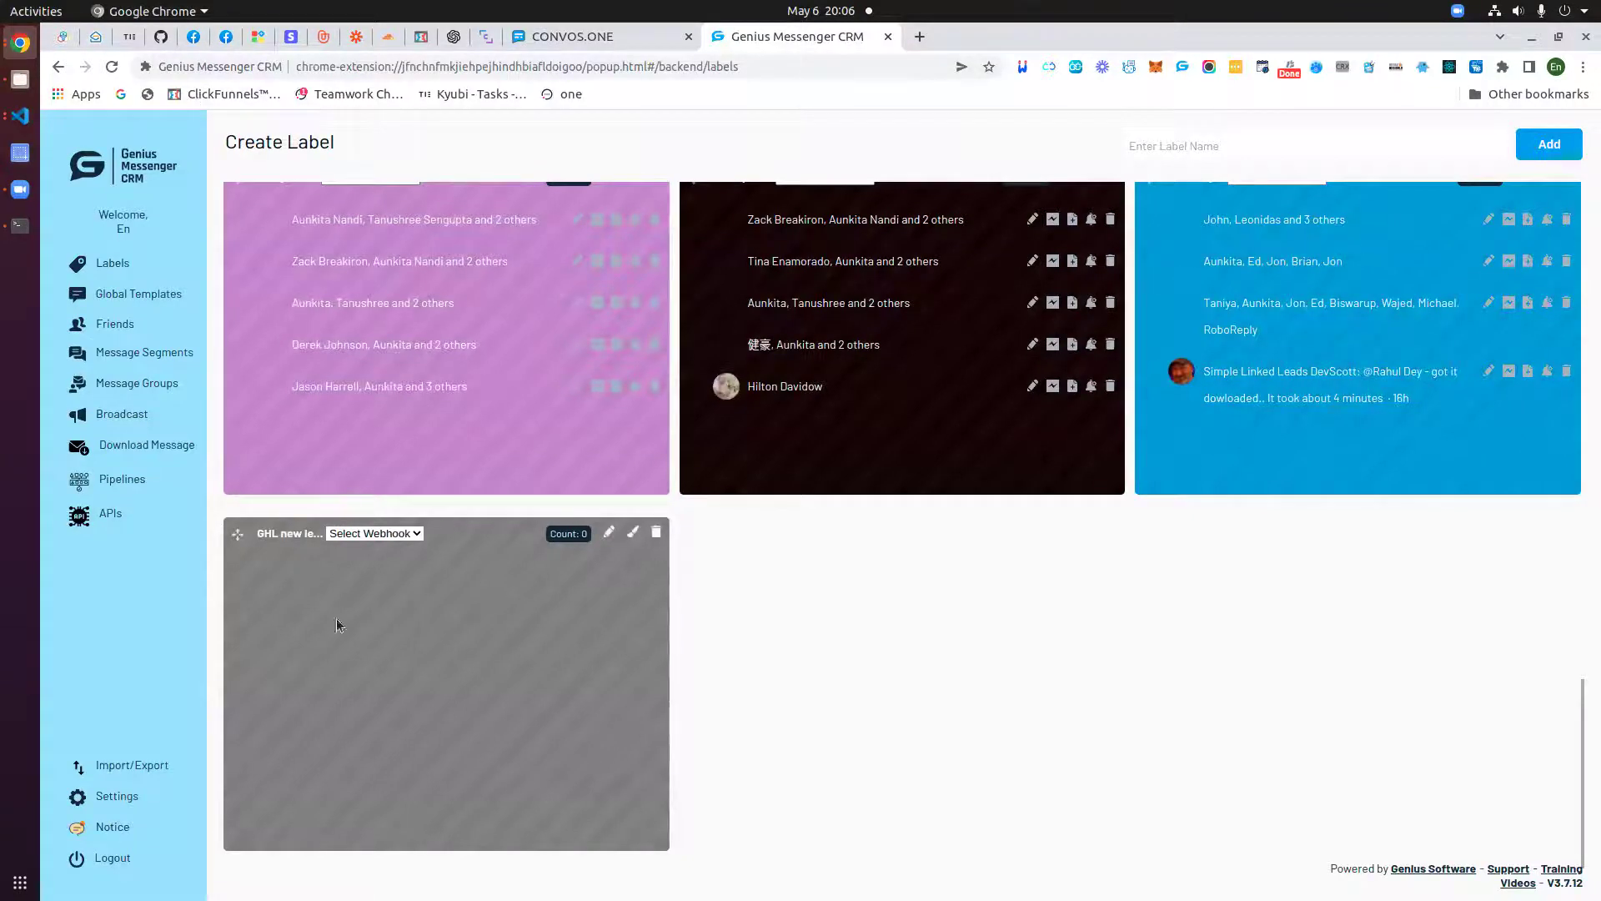
{"action": "left_click", "coordinate": [111, 69]}
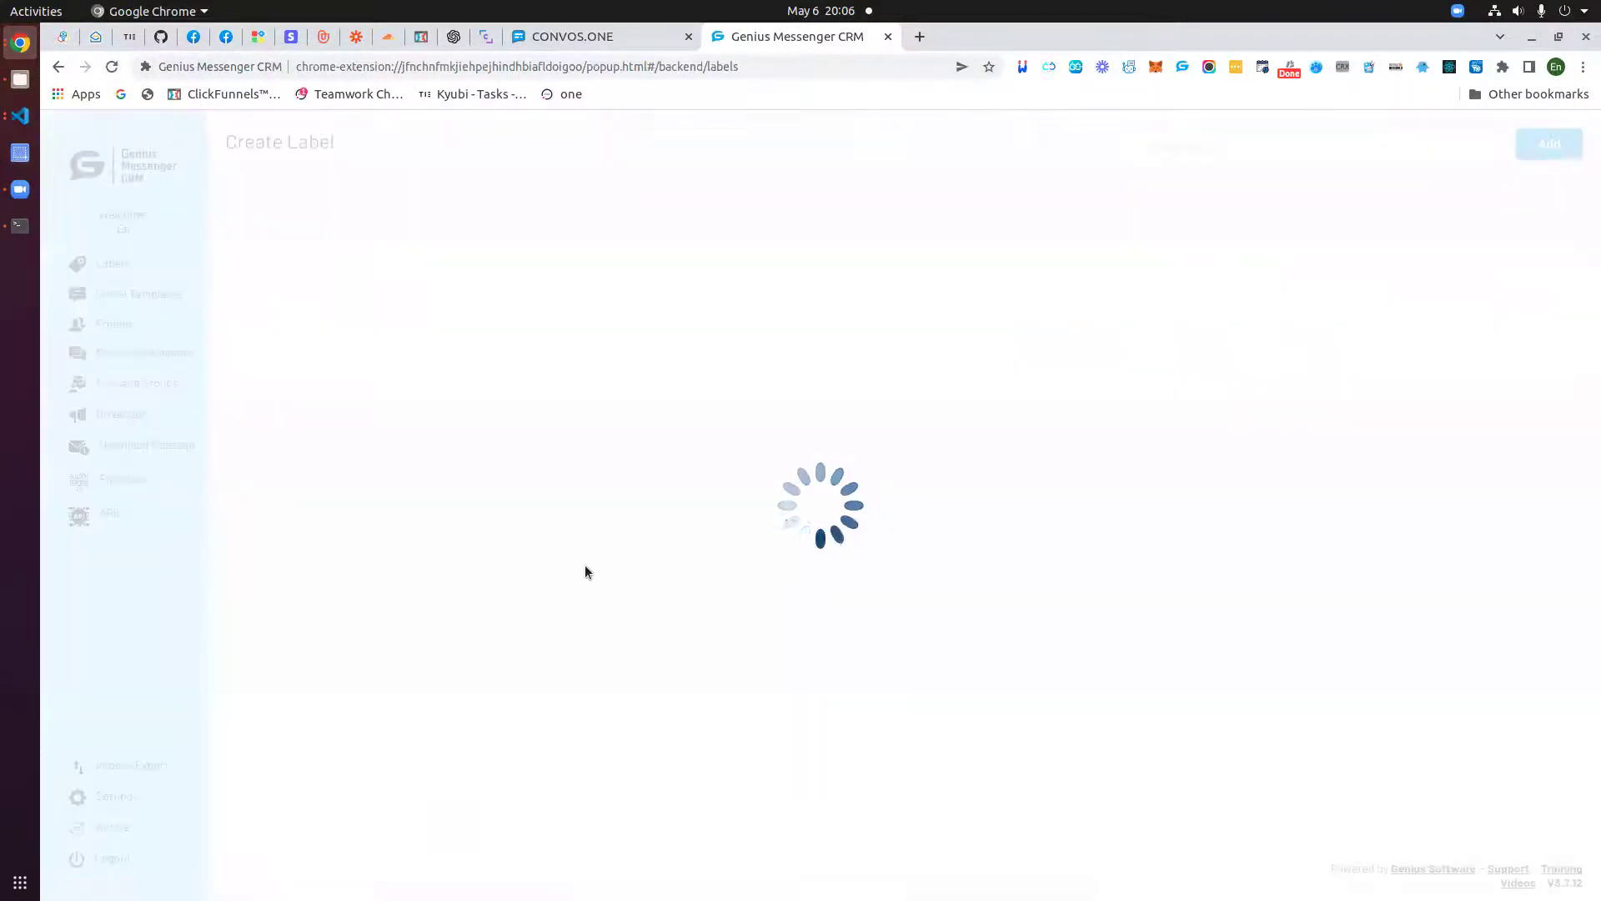
{"action": "scroll", "coordinate": [528, 533], "scroll_direction": "down", "scroll_amount": 12}
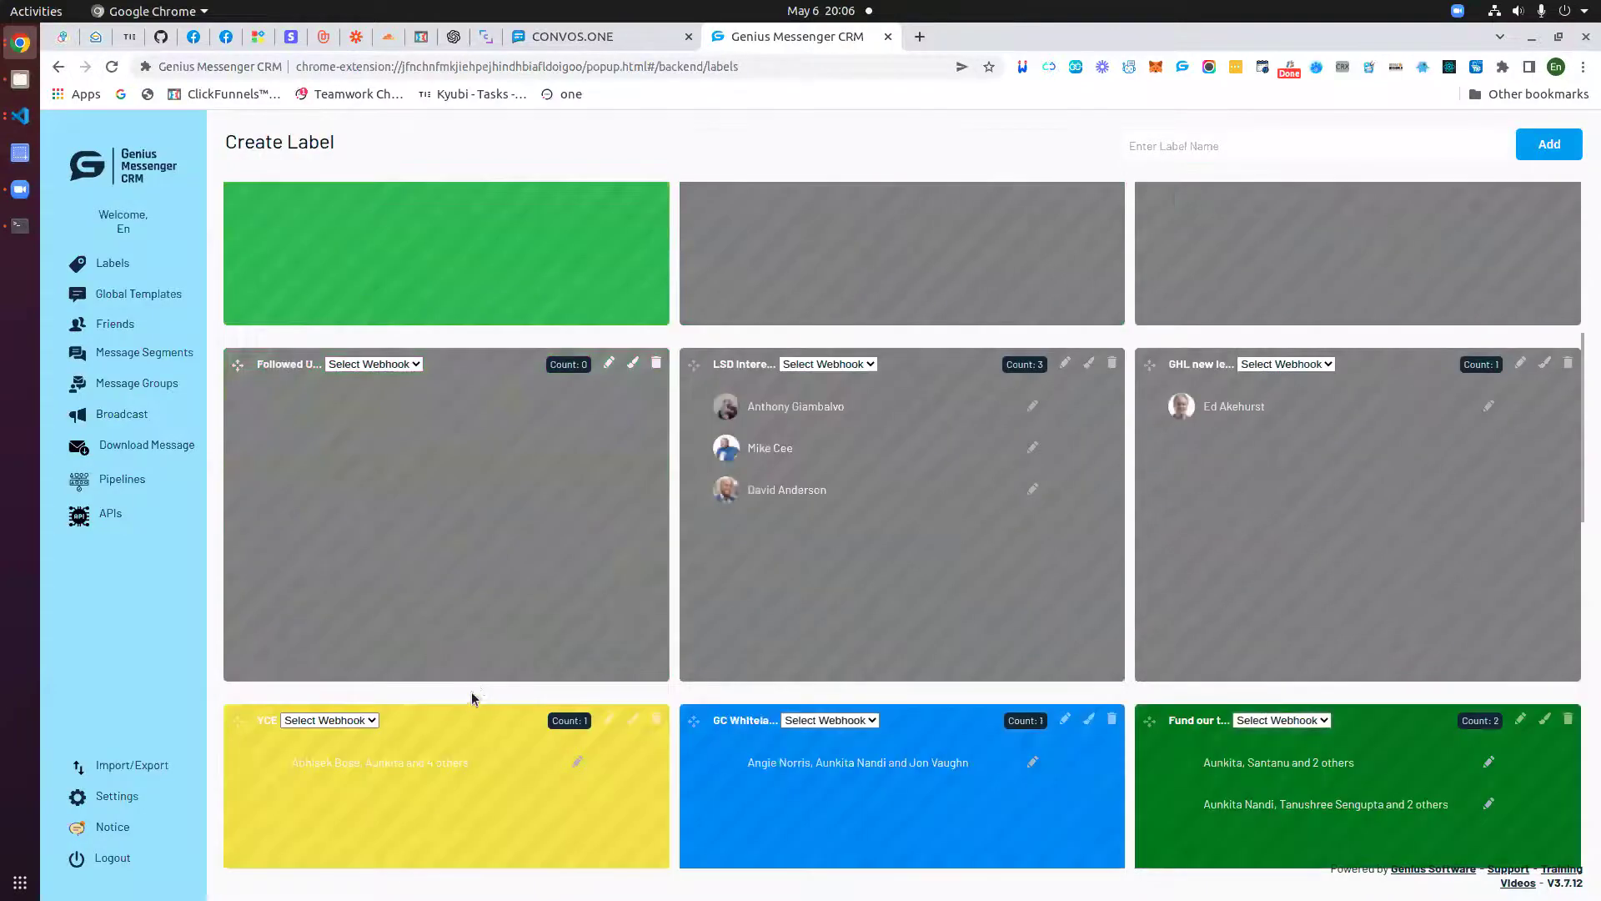
{"action": "scroll", "coordinate": [475, 696], "scroll_direction": "down", "scroll_amount": 5}
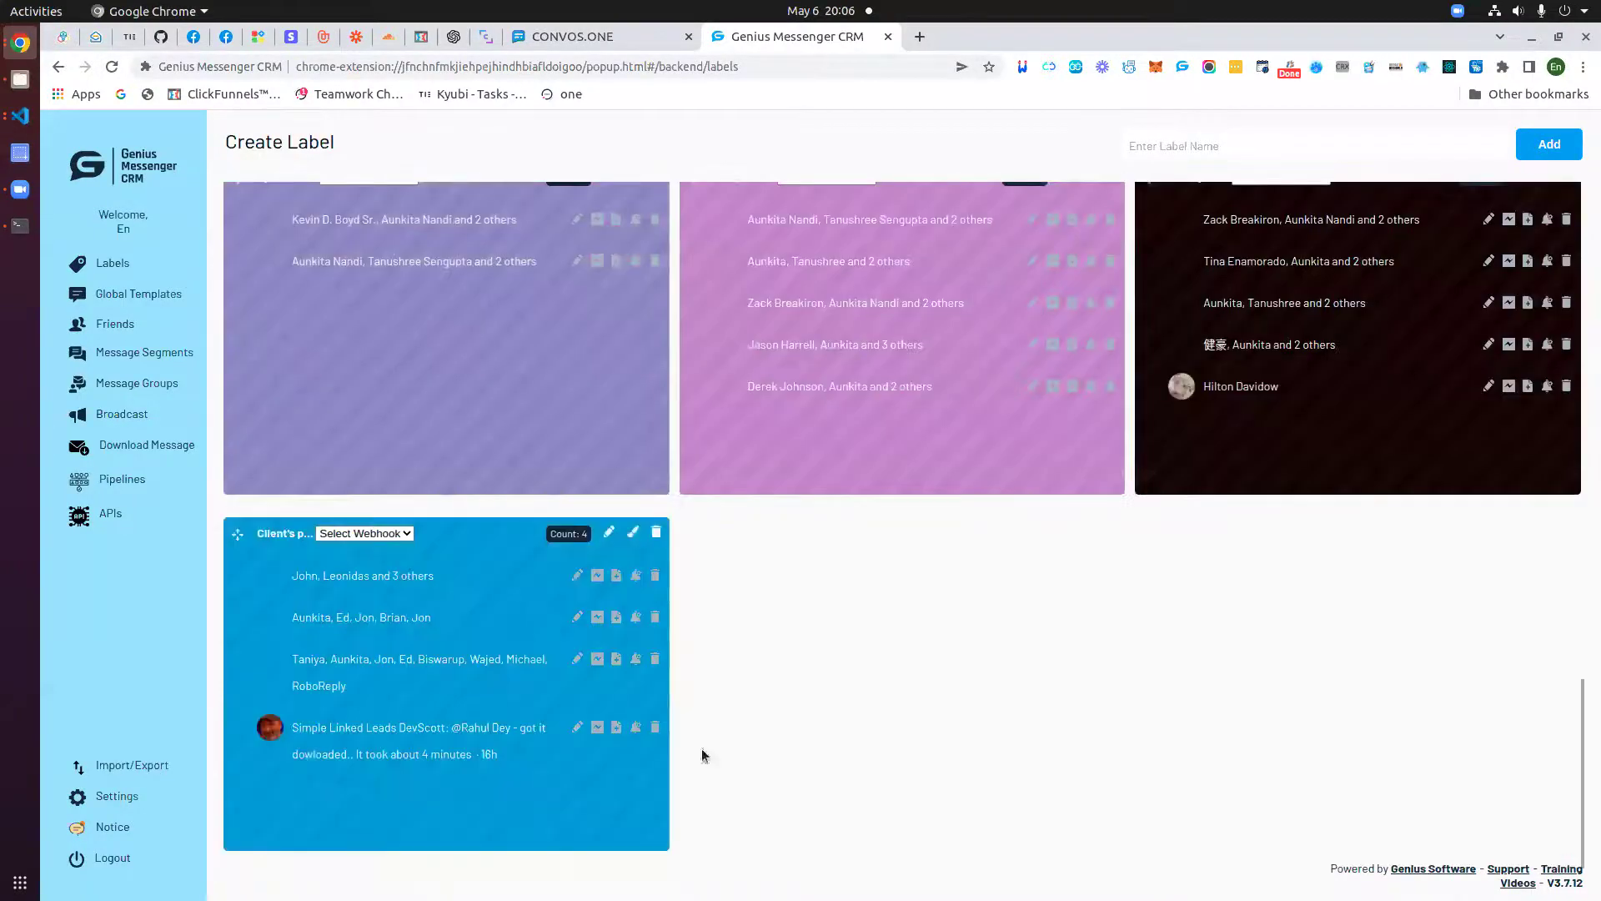
{"action": "scroll", "coordinate": [1053, 764], "scroll_direction": "up", "scroll_amount": 8}
{"action": "scroll", "coordinate": [1062, 757], "scroll_direction": "up", "scroll_amount": 5}
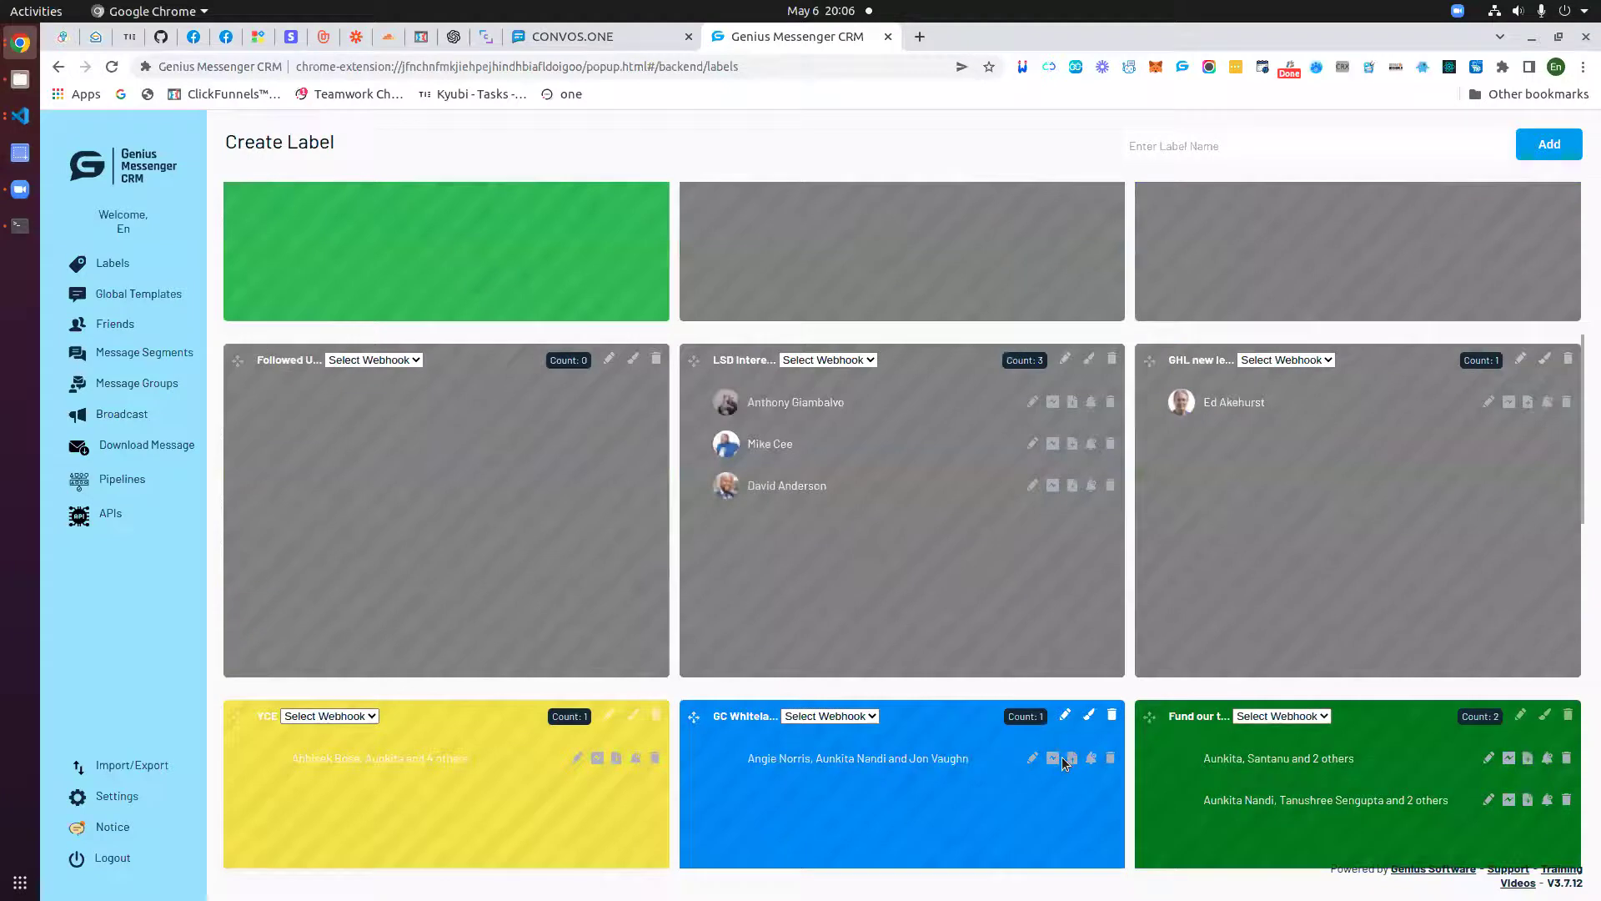
{"action": "scroll", "coordinate": [1063, 757], "scroll_direction": "up", "scroll_amount": 6}
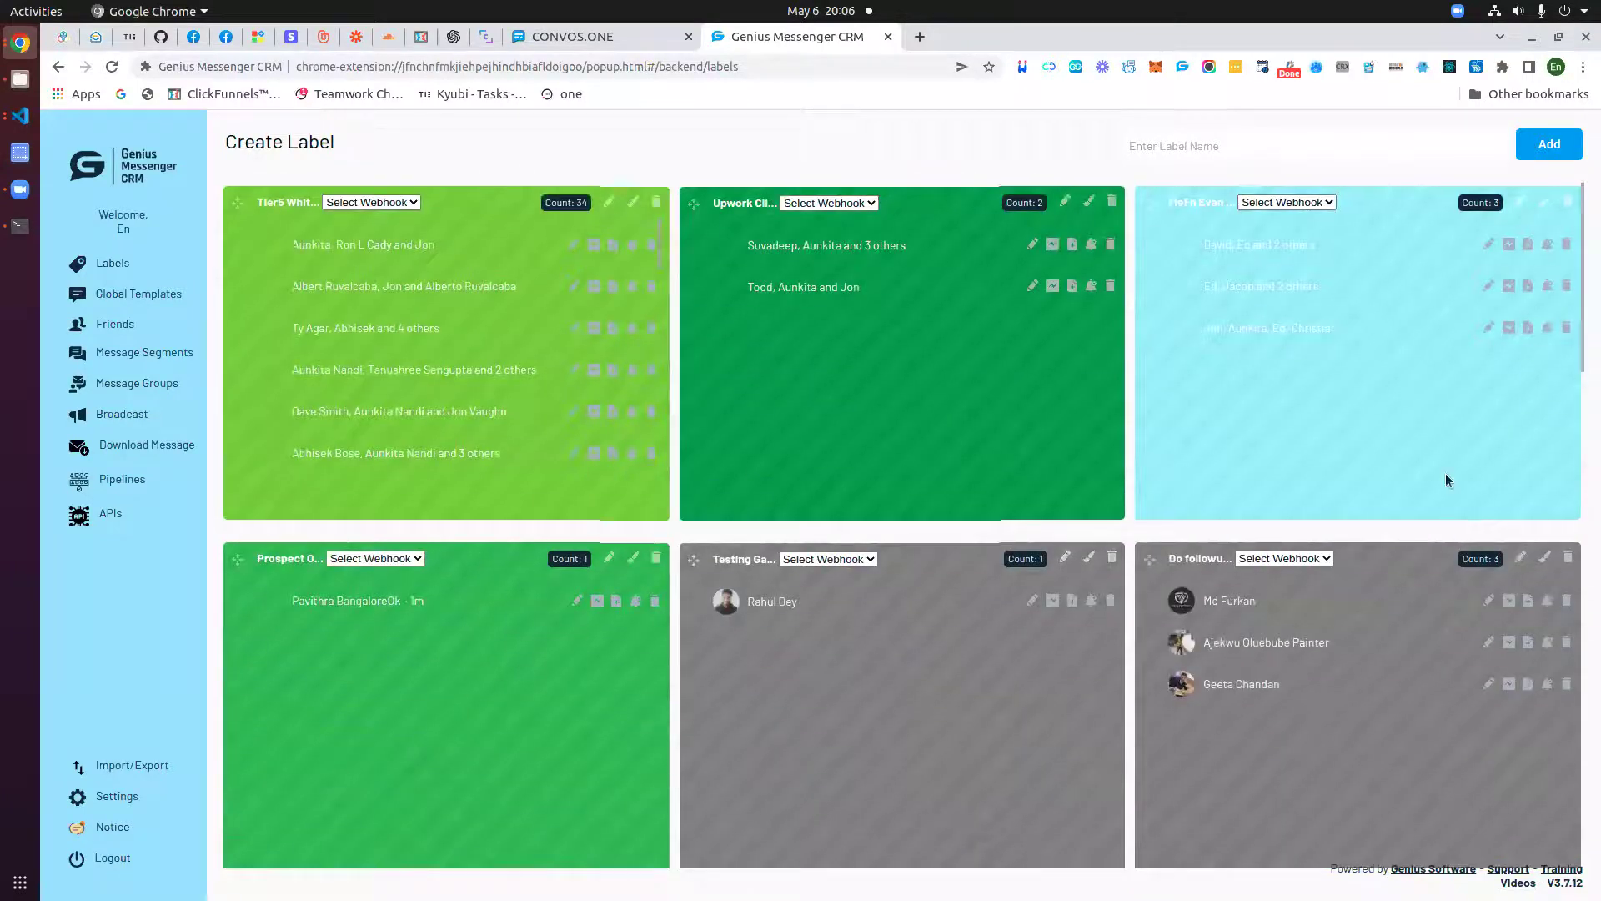
{"action": "scroll", "coordinate": [1444, 477], "scroll_direction": "down", "scroll_amount": 3}
{"action": "scroll", "coordinate": [1443, 477], "scroll_direction": "down", "scroll_amount": 5}
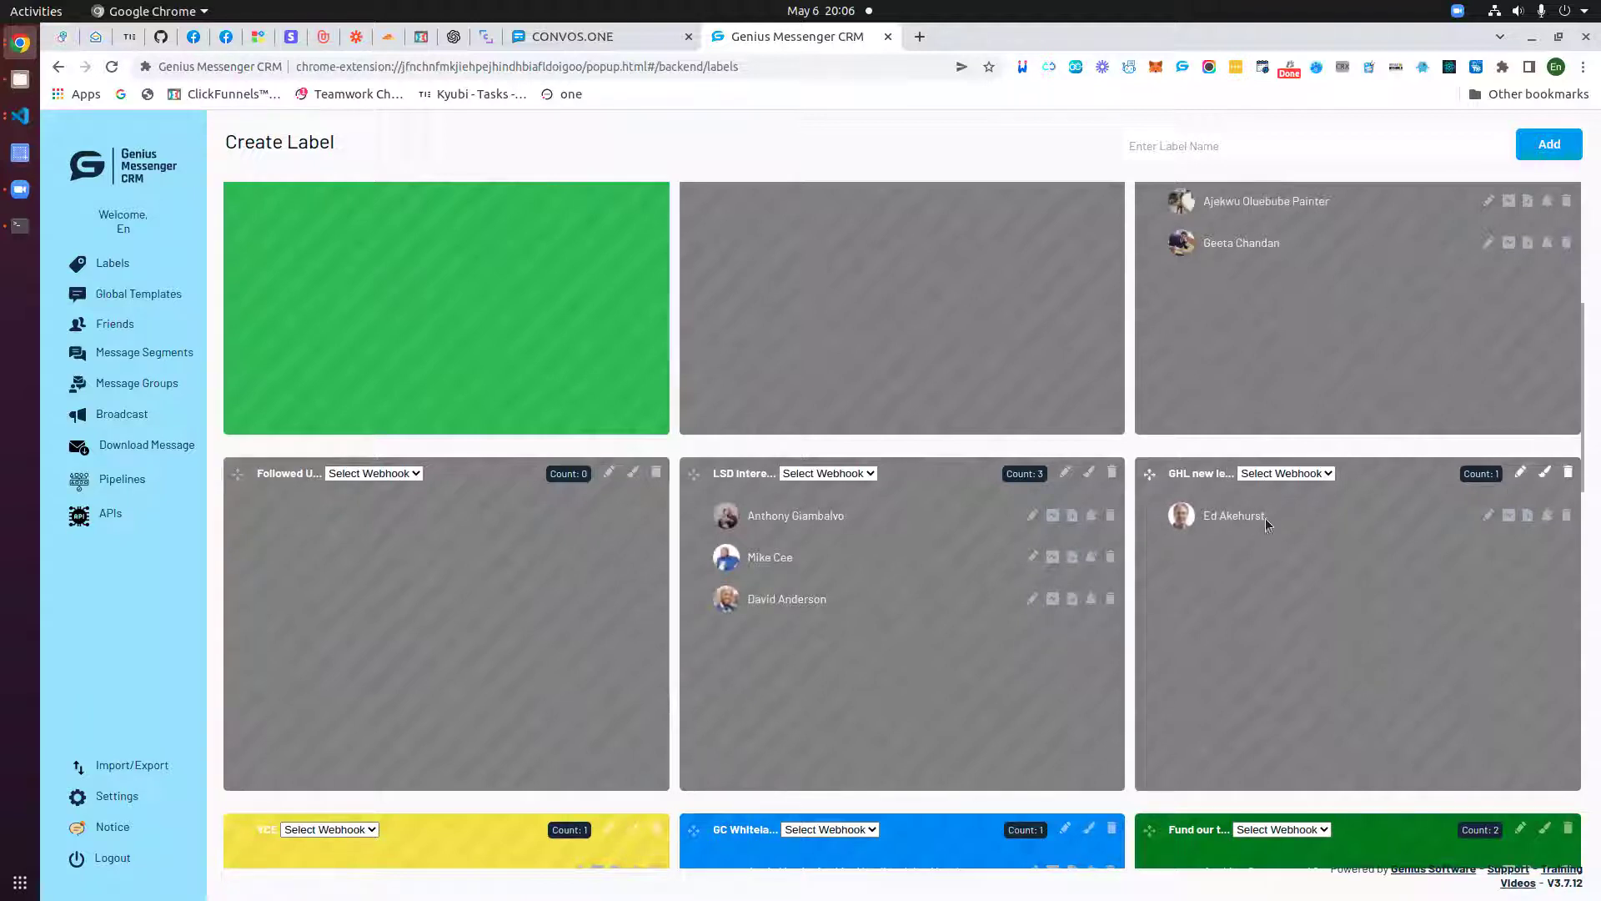
{"action": "left_click_drag", "start_coordinate": [1217, 515], "coordinate": [1204, 517]}
- Change the GHL new leads board's color to turquoise, hex 50E3DA
{"action": "scroll", "coordinate": [1341, 645], "scroll_direction": "up", "scroll_amount": 4}
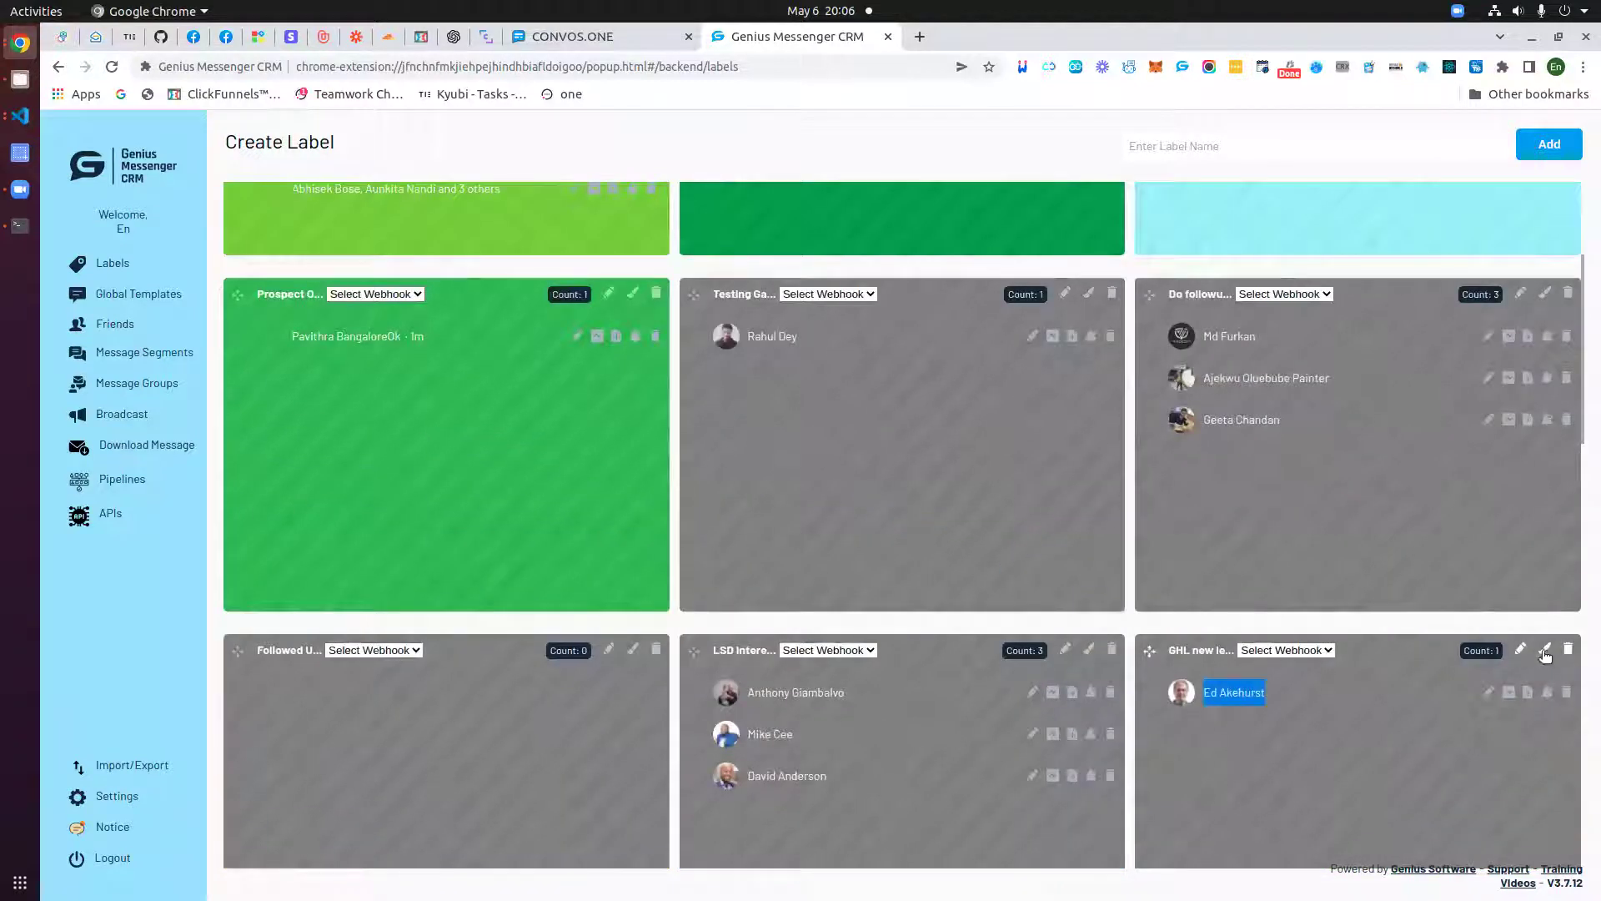
{"action": "left_click", "coordinate": [1523, 651]}
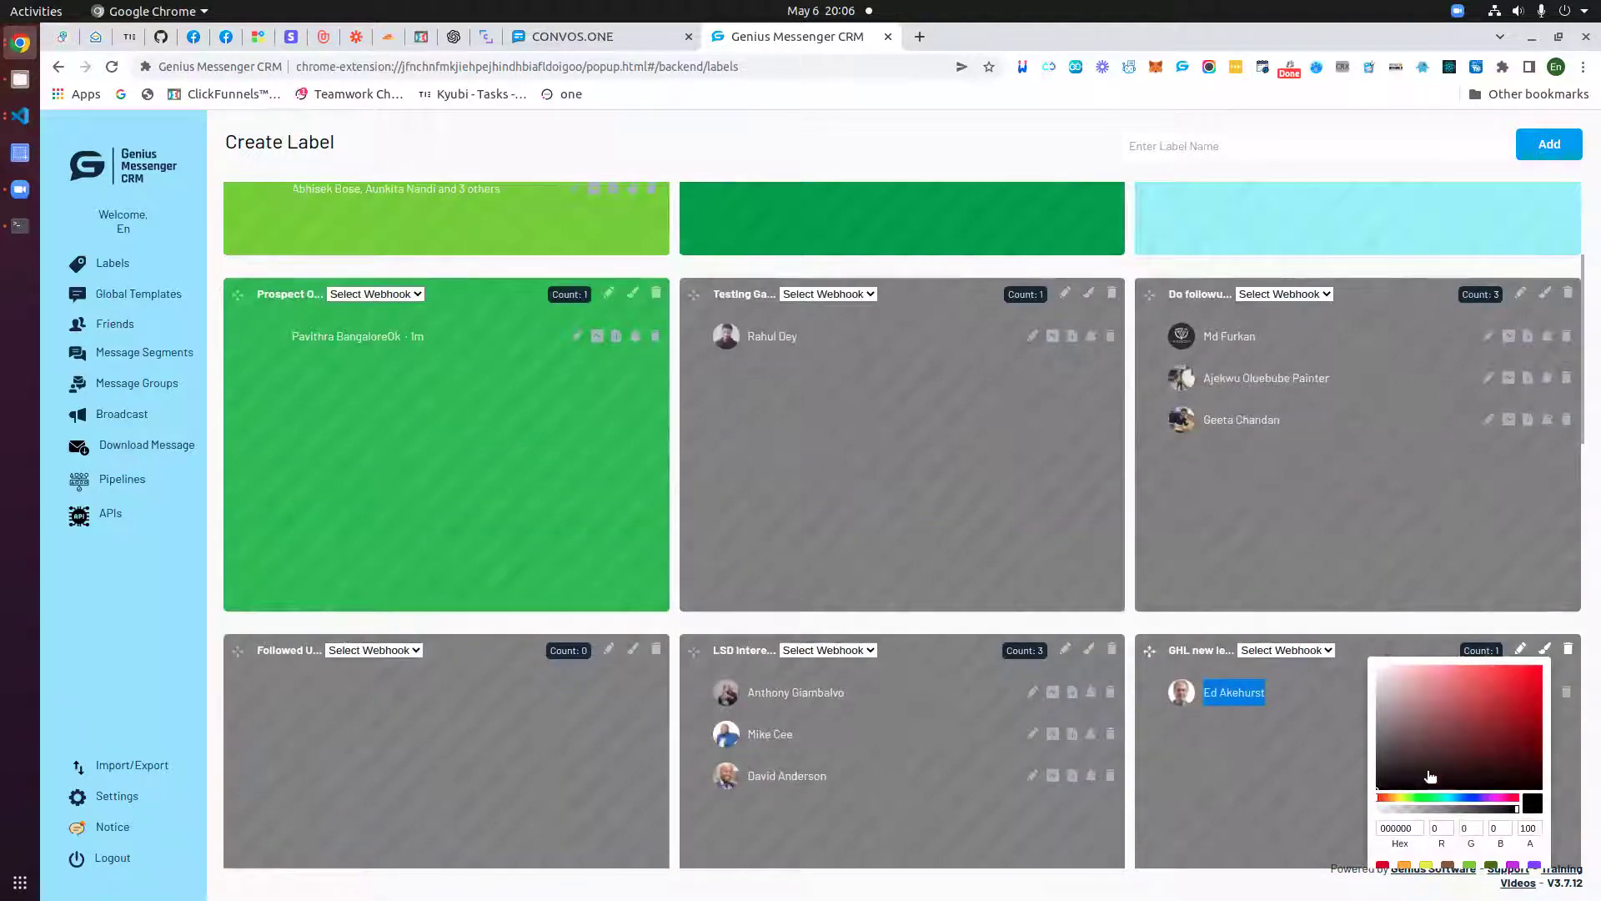
{"action": "left_click_drag", "start_coordinate": [1422, 799], "coordinate": [1445, 799]}
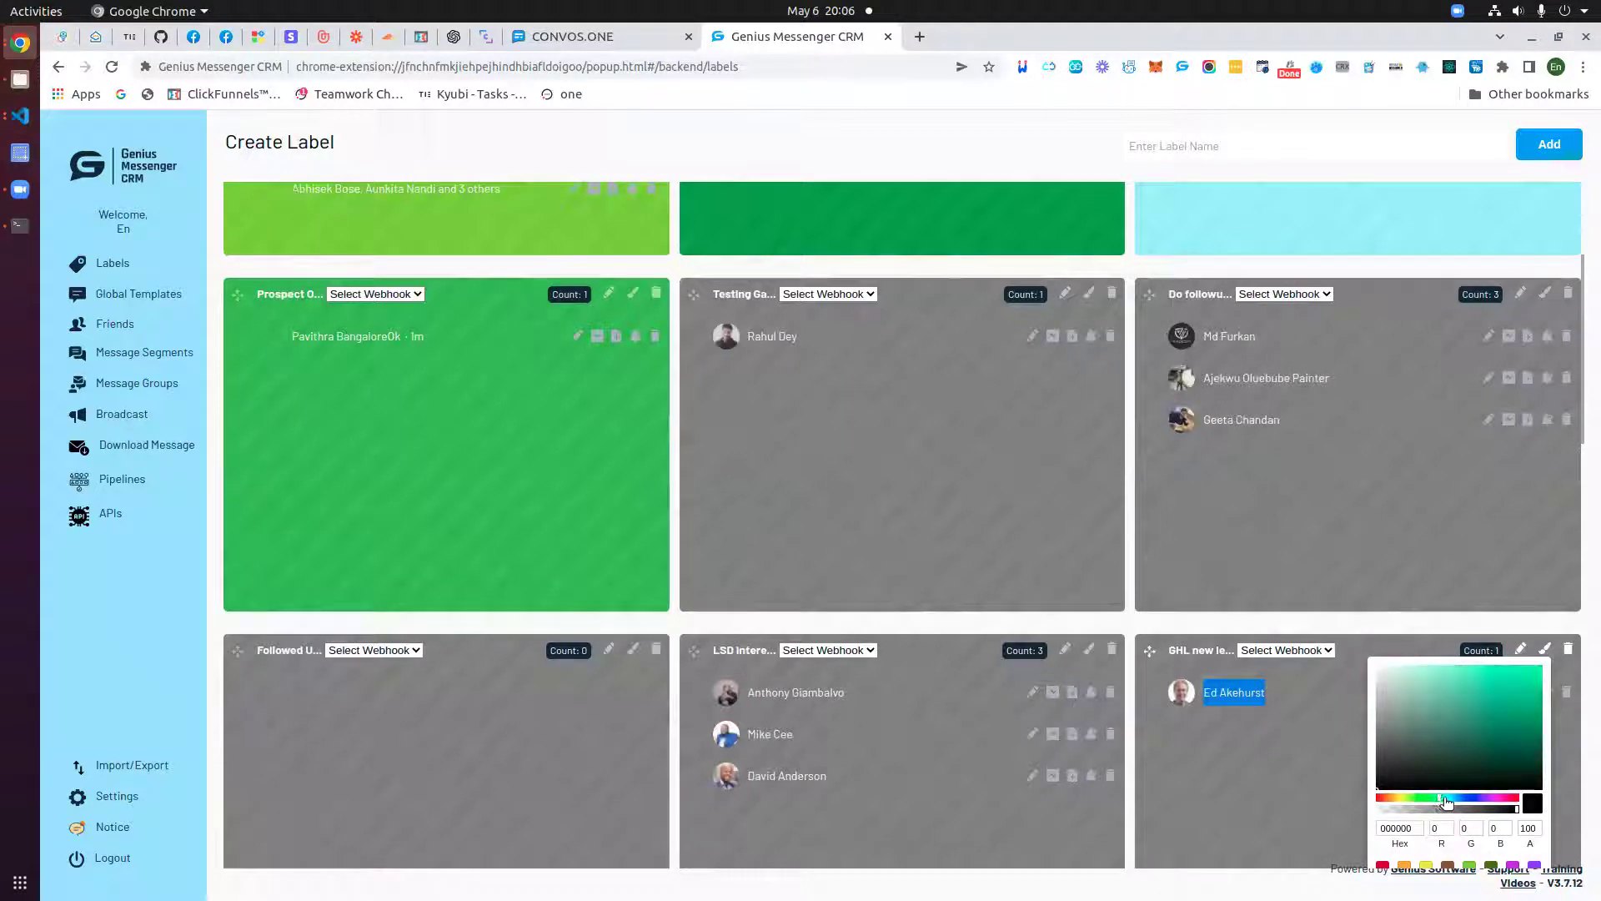
{"action": "left_click", "coordinate": [1484, 703]}
{"action": "left_click", "coordinate": [1472, 692]}
{"action": "left_click_drag", "start_coordinate": [1472, 692], "coordinate": [1483, 678]}
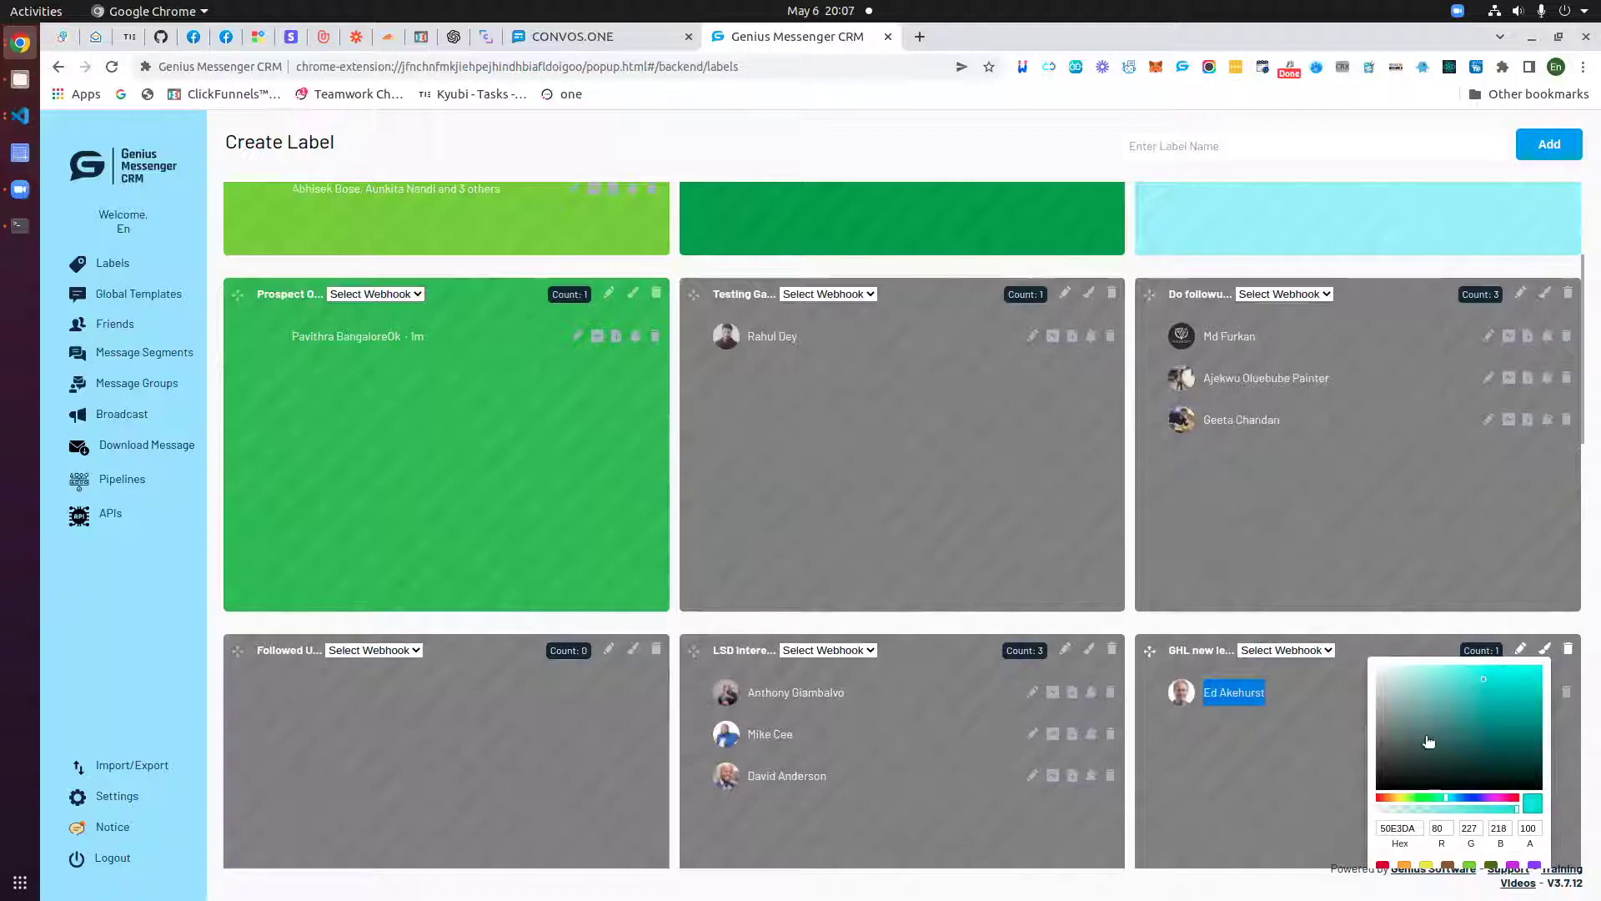
{"action": "scroll", "coordinate": [1429, 741], "scroll_direction": "down", "scroll_amount": 5}
{"action": "left_click", "coordinate": [1271, 543]}
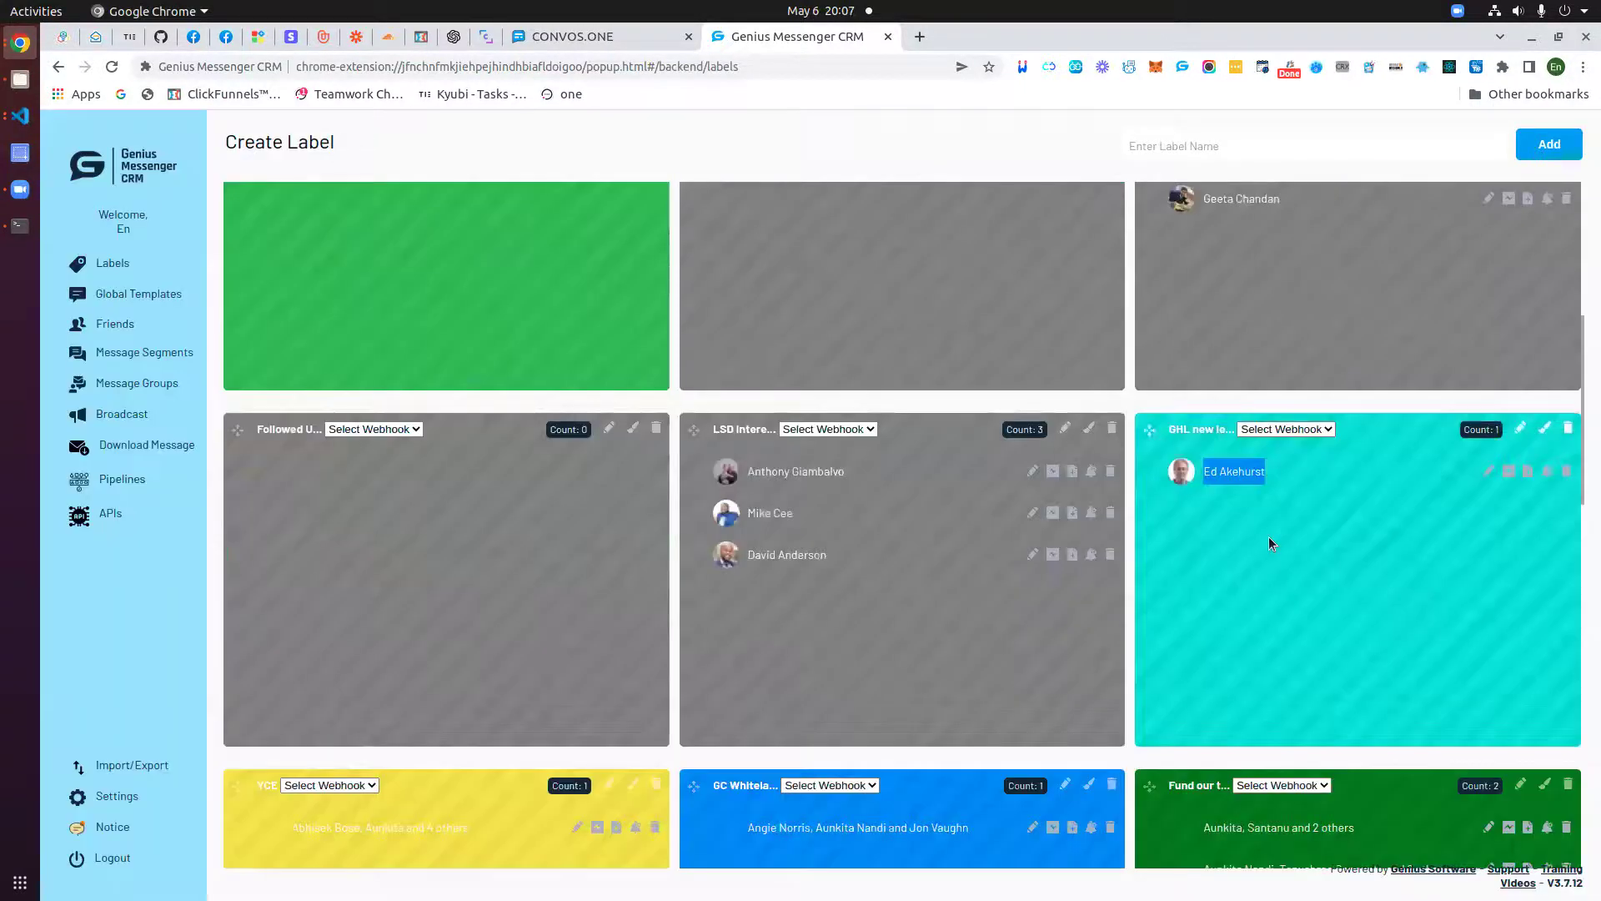
- Compare the contact on the GHL new leads board with the labeled conversation in Facebook Messenger
{"action": "left_click_drag", "start_coordinate": [1282, 472], "coordinate": [1205, 469]}
{"action": "left_click", "coordinate": [225, 36]}
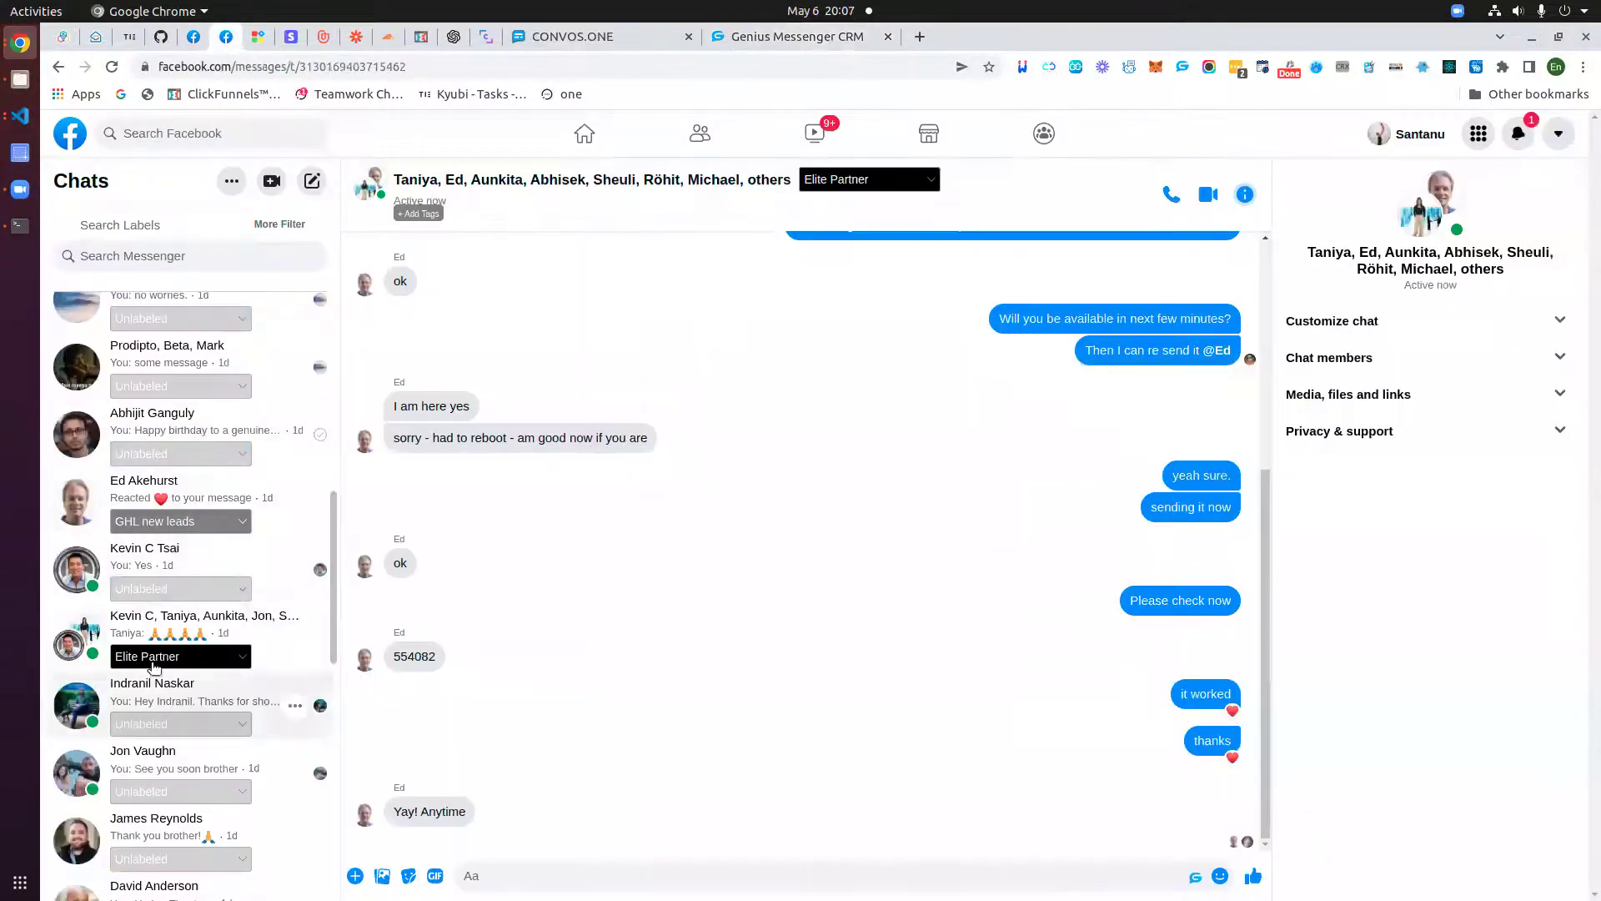
{"action": "left_click", "coordinate": [742, 37]}
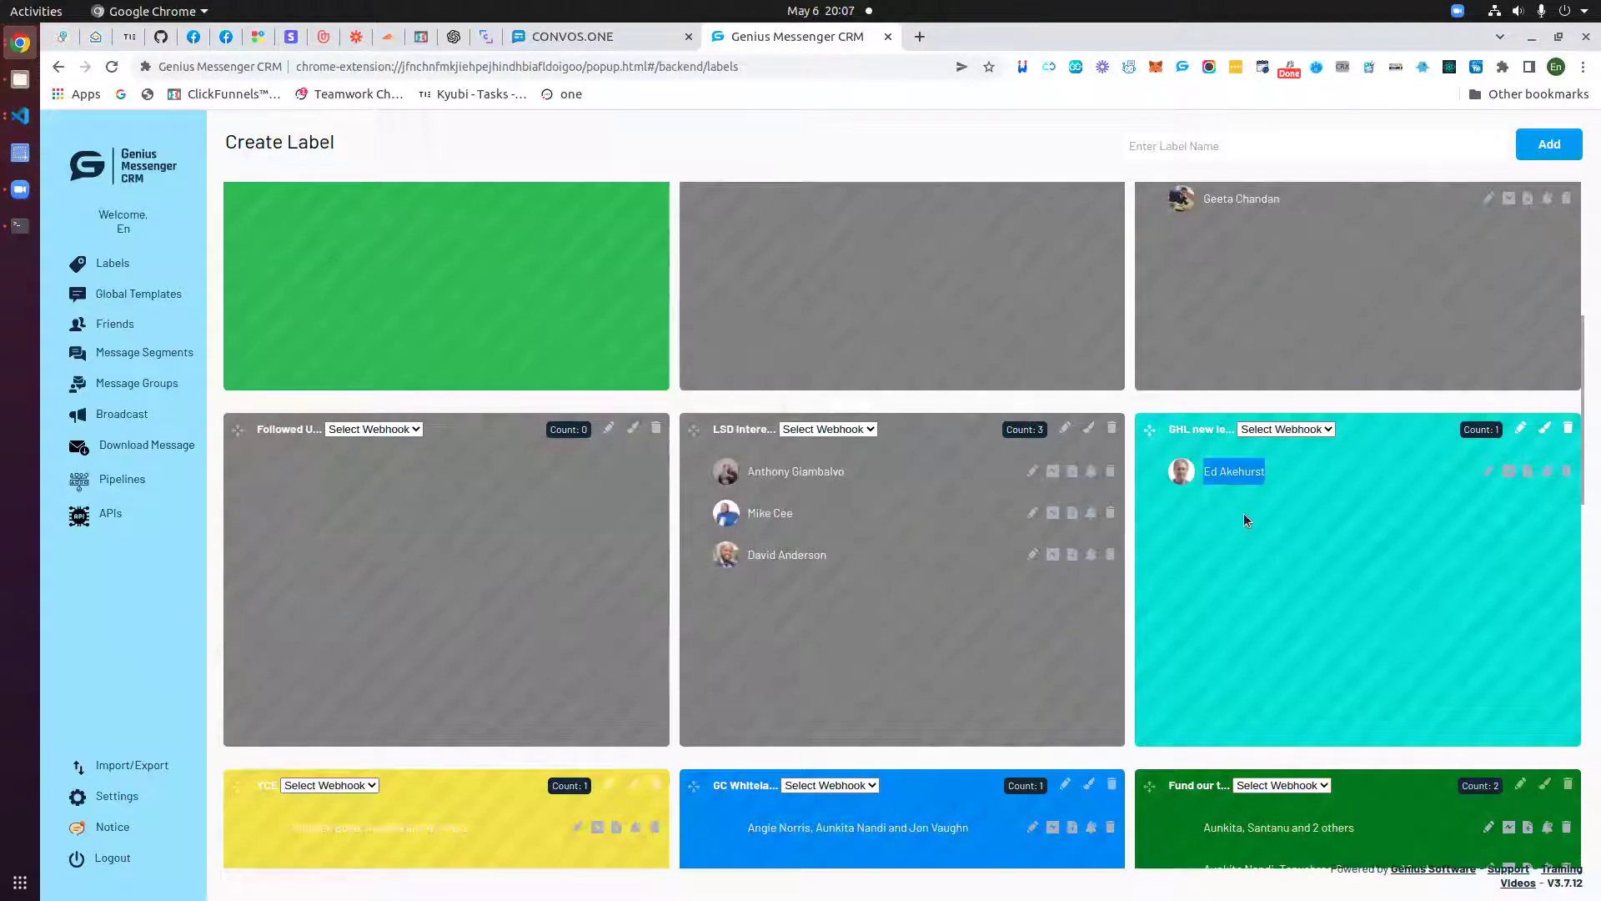
{"action": "left_click", "coordinate": [1264, 524]}
- Switch to Facebook Messenger and look through the chat list's conversations and their labels
{"action": "left_click", "coordinate": [225, 36]}
{"action": "scroll", "coordinate": [217, 577], "scroll_direction": "up", "scroll_amount": 8}
{"action": "scroll", "coordinate": [217, 577], "scroll_direction": "down", "scroll_amount": 15}
{"action": "scroll", "coordinate": [221, 594], "scroll_direction": "up", "scroll_amount": 5}
{"action": "scroll", "coordinate": [220, 597], "scroll_direction": "up", "scroll_amount": 10}
{"action": "scroll", "coordinate": [206, 599], "scroll_direction": "down", "scroll_amount": 15}
{"action": "scroll", "coordinate": [201, 615], "scroll_direction": "down", "scroll_amount": 10}
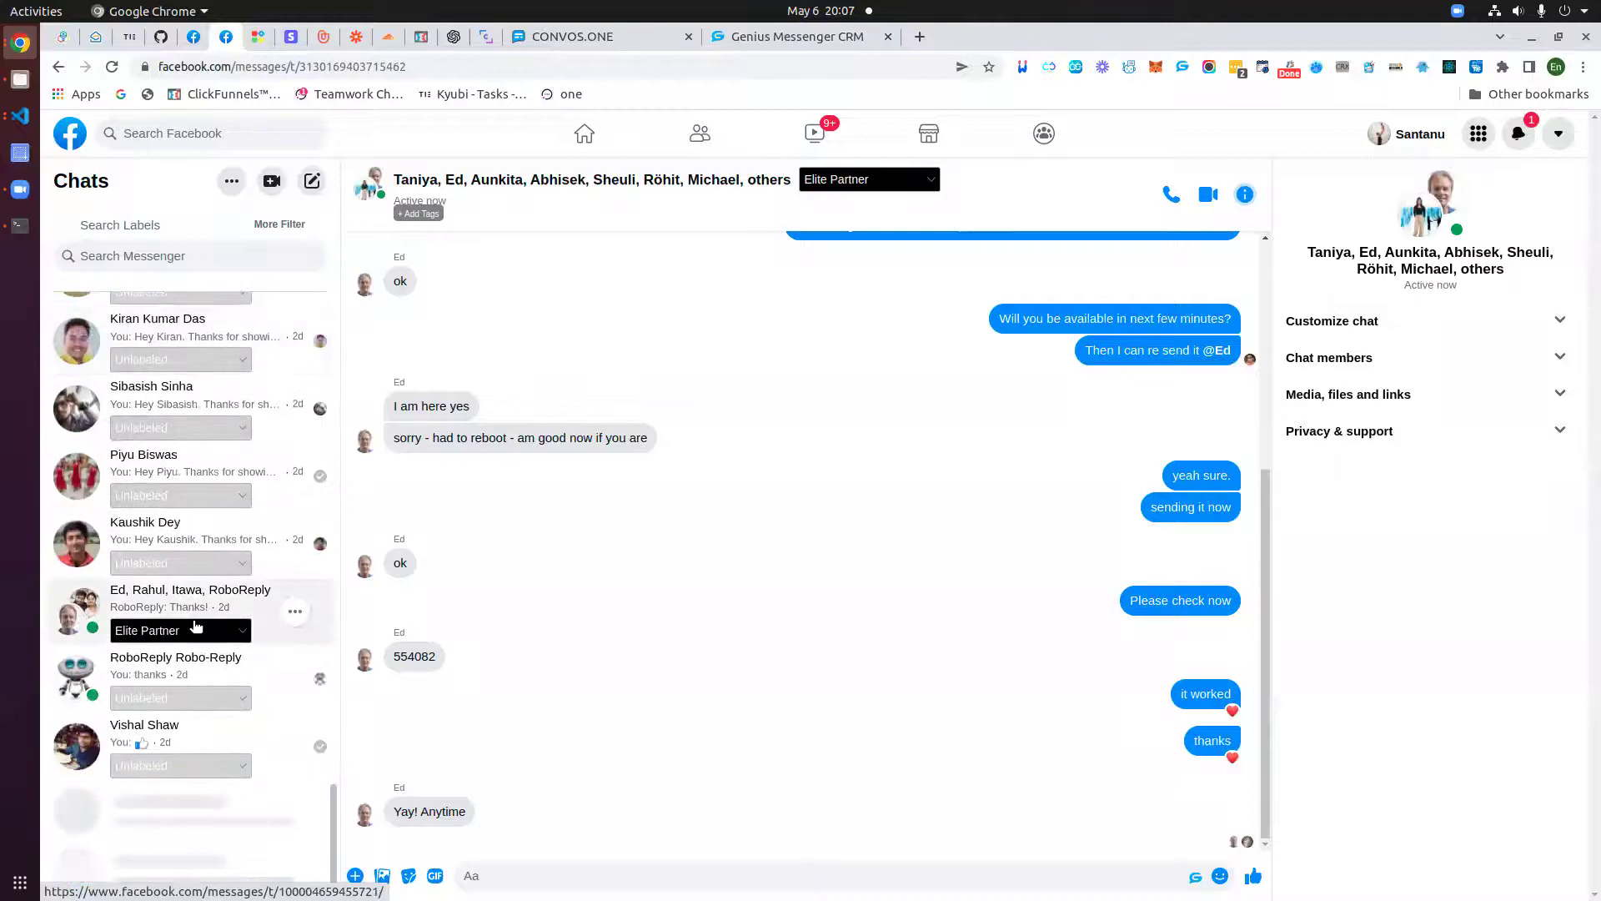
{"action": "scroll", "coordinate": [195, 621], "scroll_direction": "down", "scroll_amount": 5}
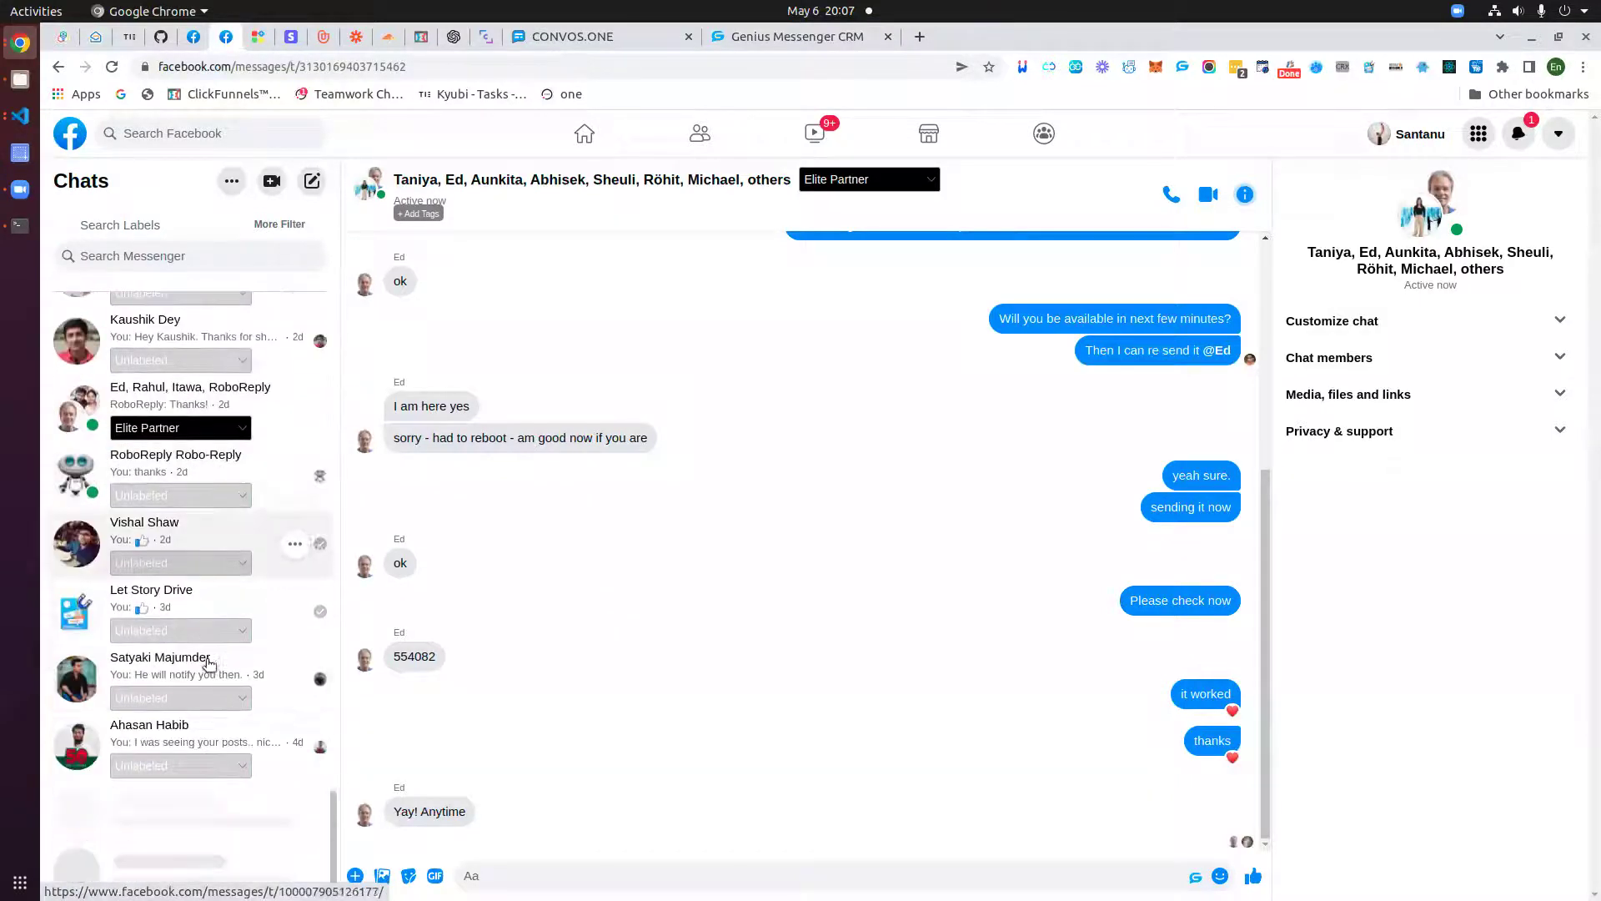
{"action": "scroll", "coordinate": [207, 684], "scroll_direction": "up", "scroll_amount": 15}
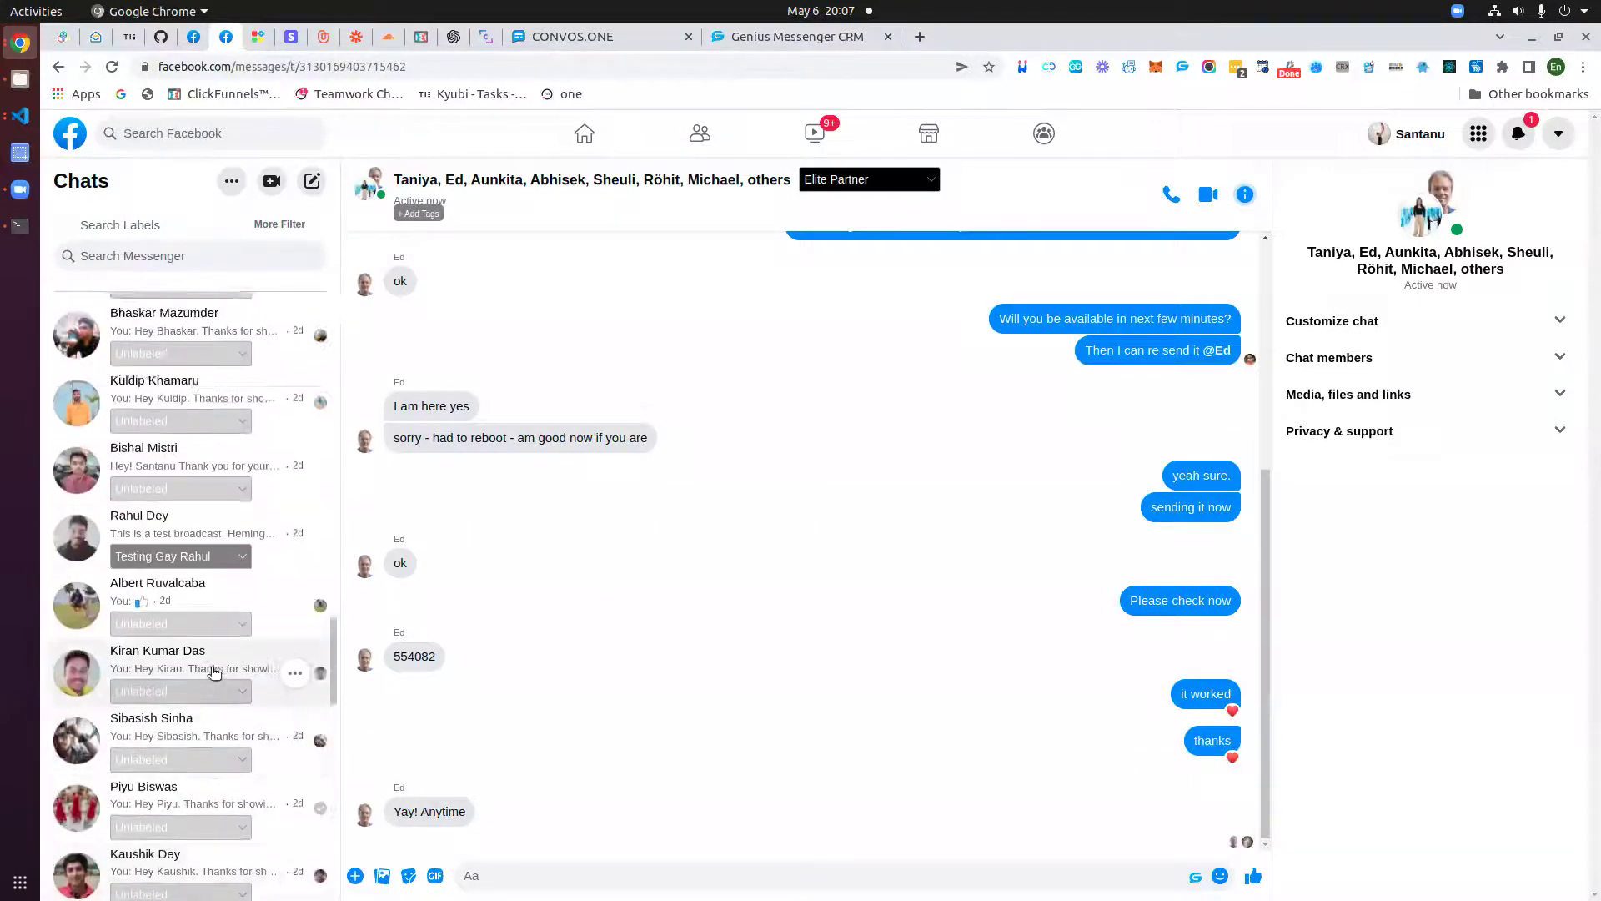
{"action": "scroll", "coordinate": [216, 668], "scroll_direction": "up", "scroll_amount": 20}
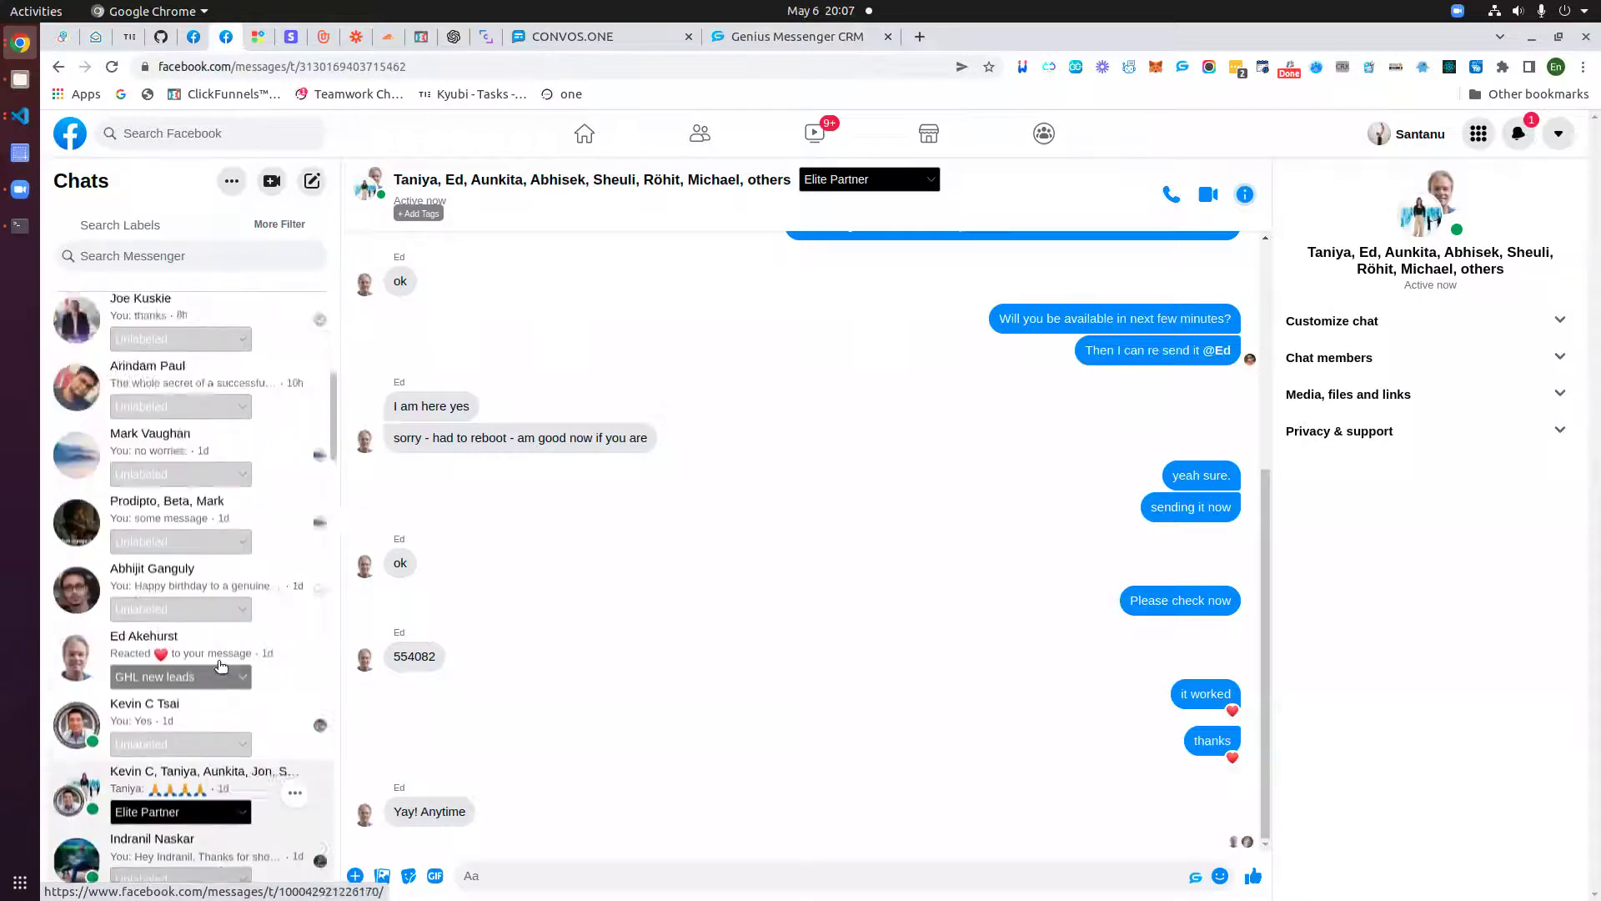
{"action": "scroll", "coordinate": [219, 659], "scroll_direction": "down", "scroll_amount": 6}
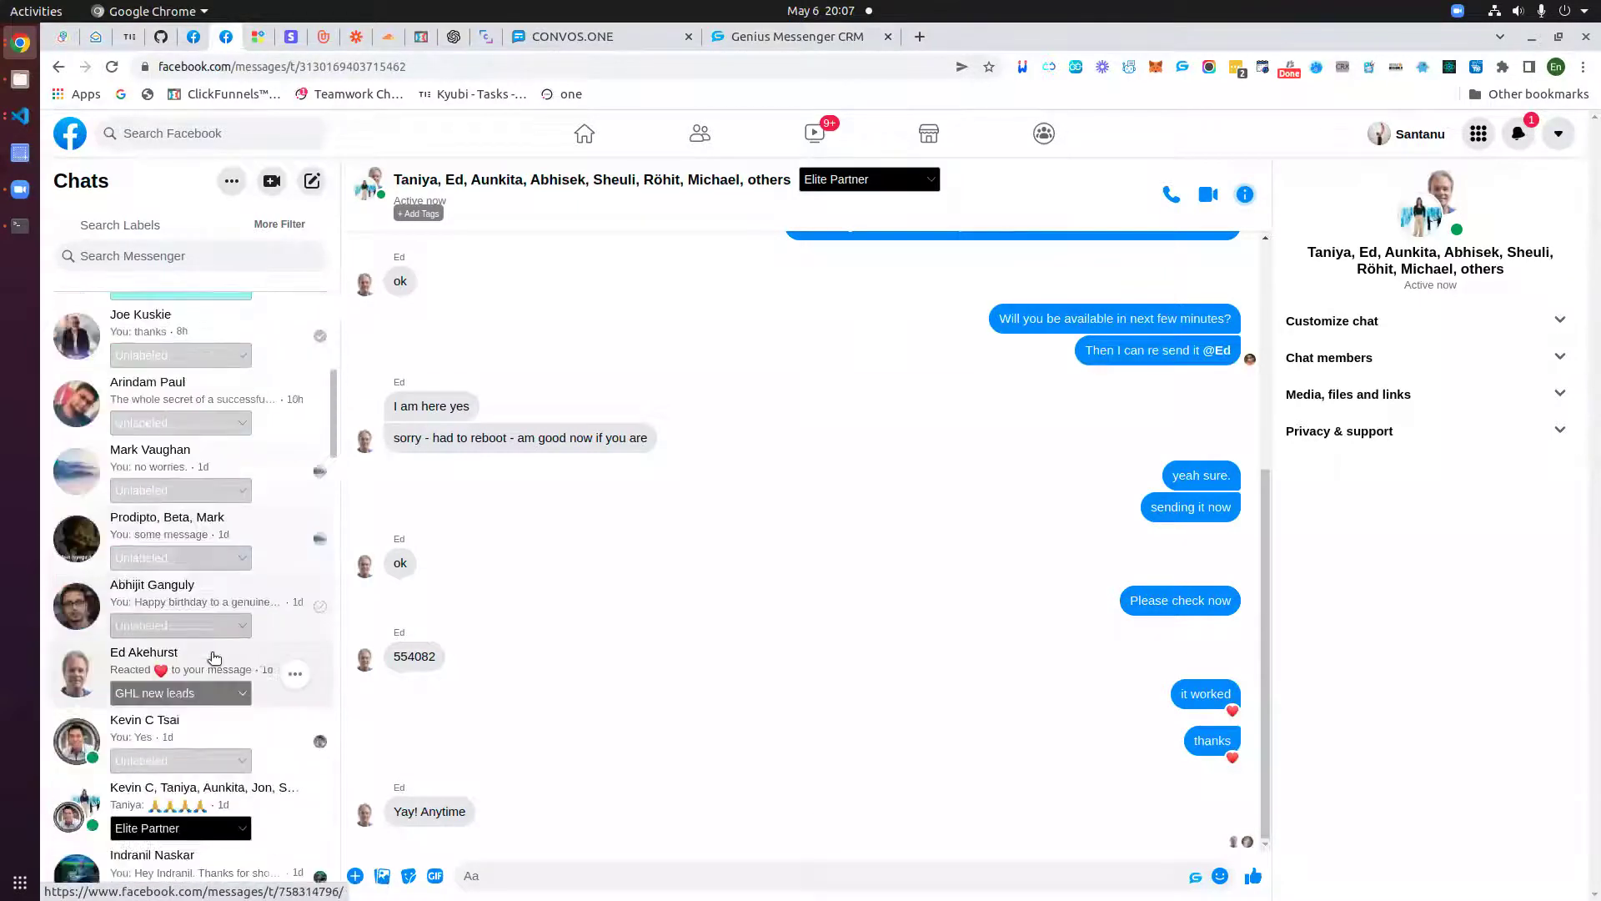
{"action": "scroll", "coordinate": [218, 655], "scroll_direction": "up", "scroll_amount": 4}
{"action": "scroll", "coordinate": [158, 573], "scroll_direction": "up", "scroll_amount": 3}
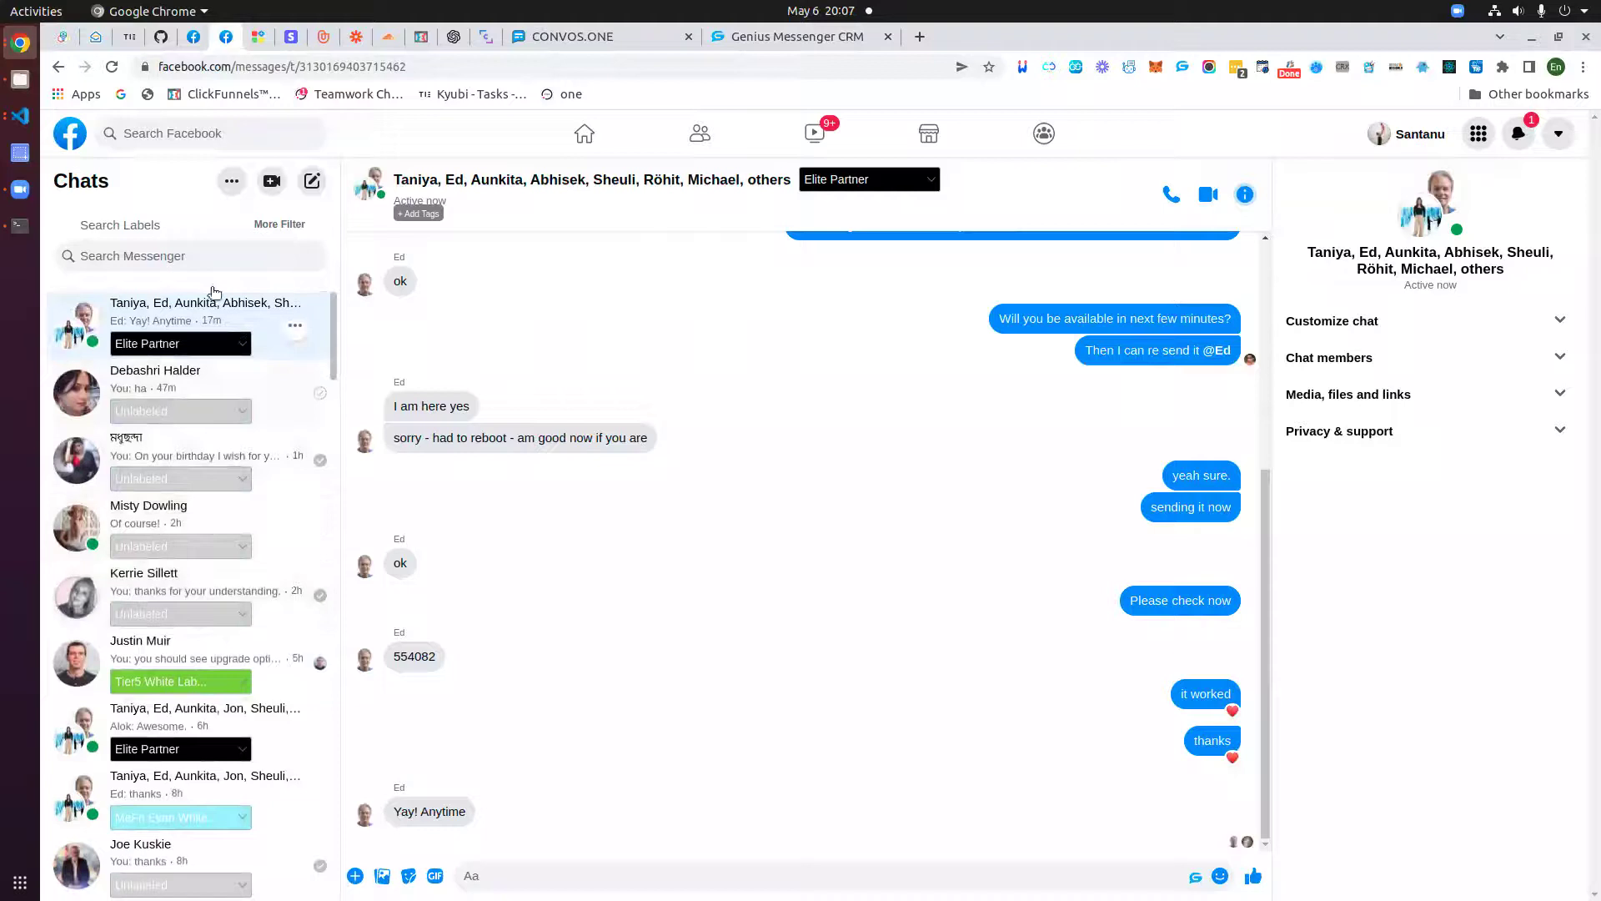
- Switch to Genius Messenger CRM and open the Messenger conversation of the contact on the GHL new leads board
{"action": "left_click", "coordinate": [727, 38]}
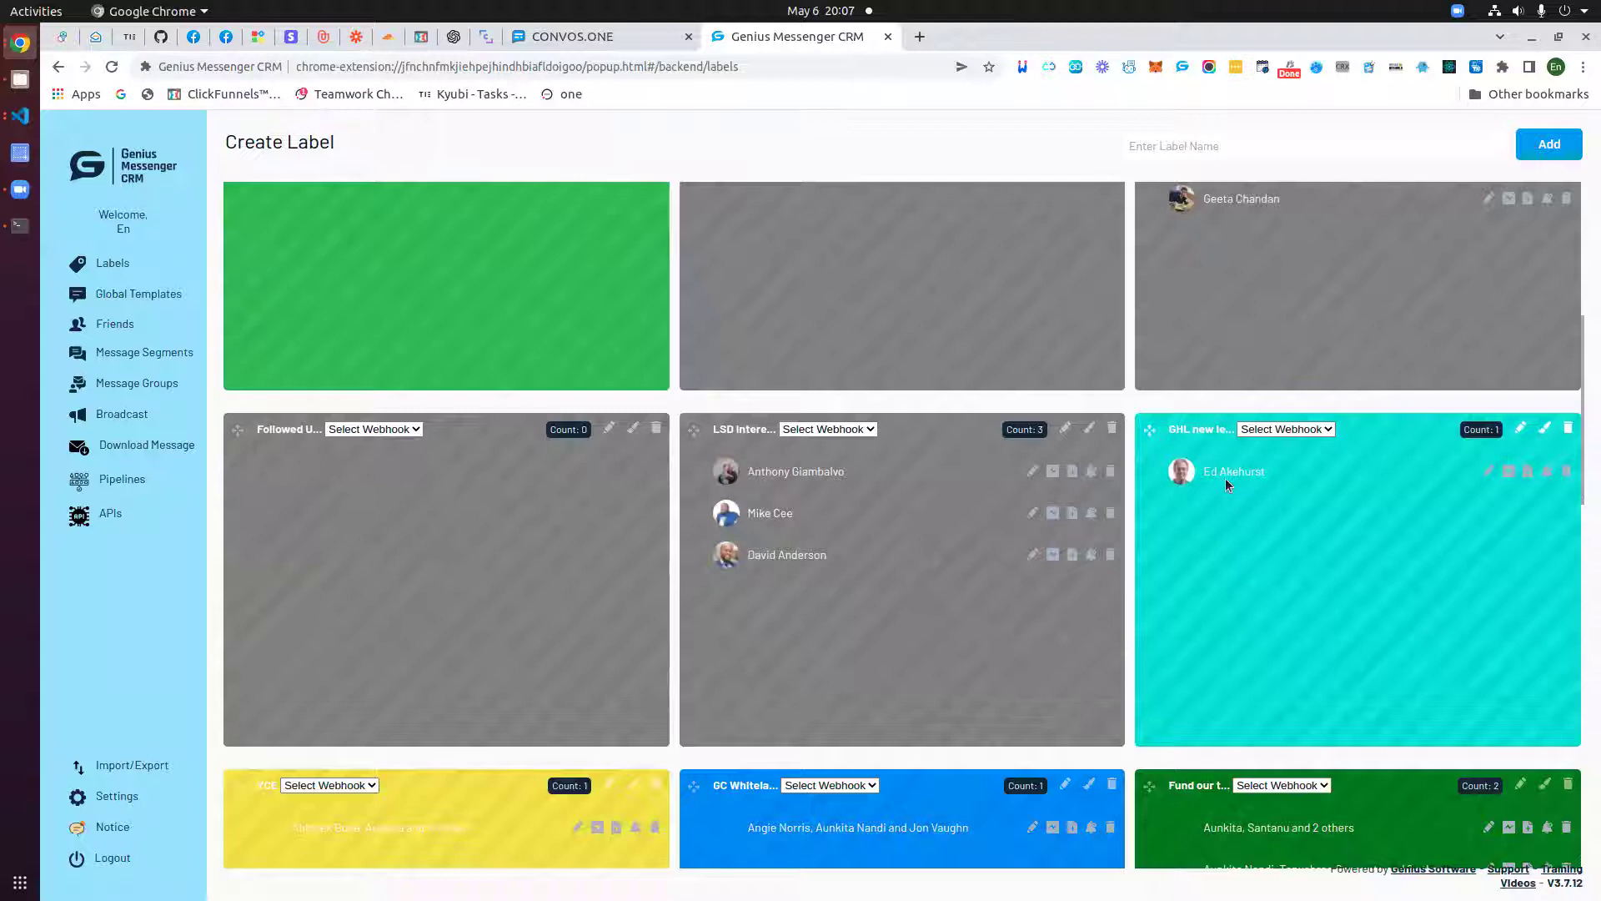
{"action": "left_click", "coordinate": [1510, 472]}
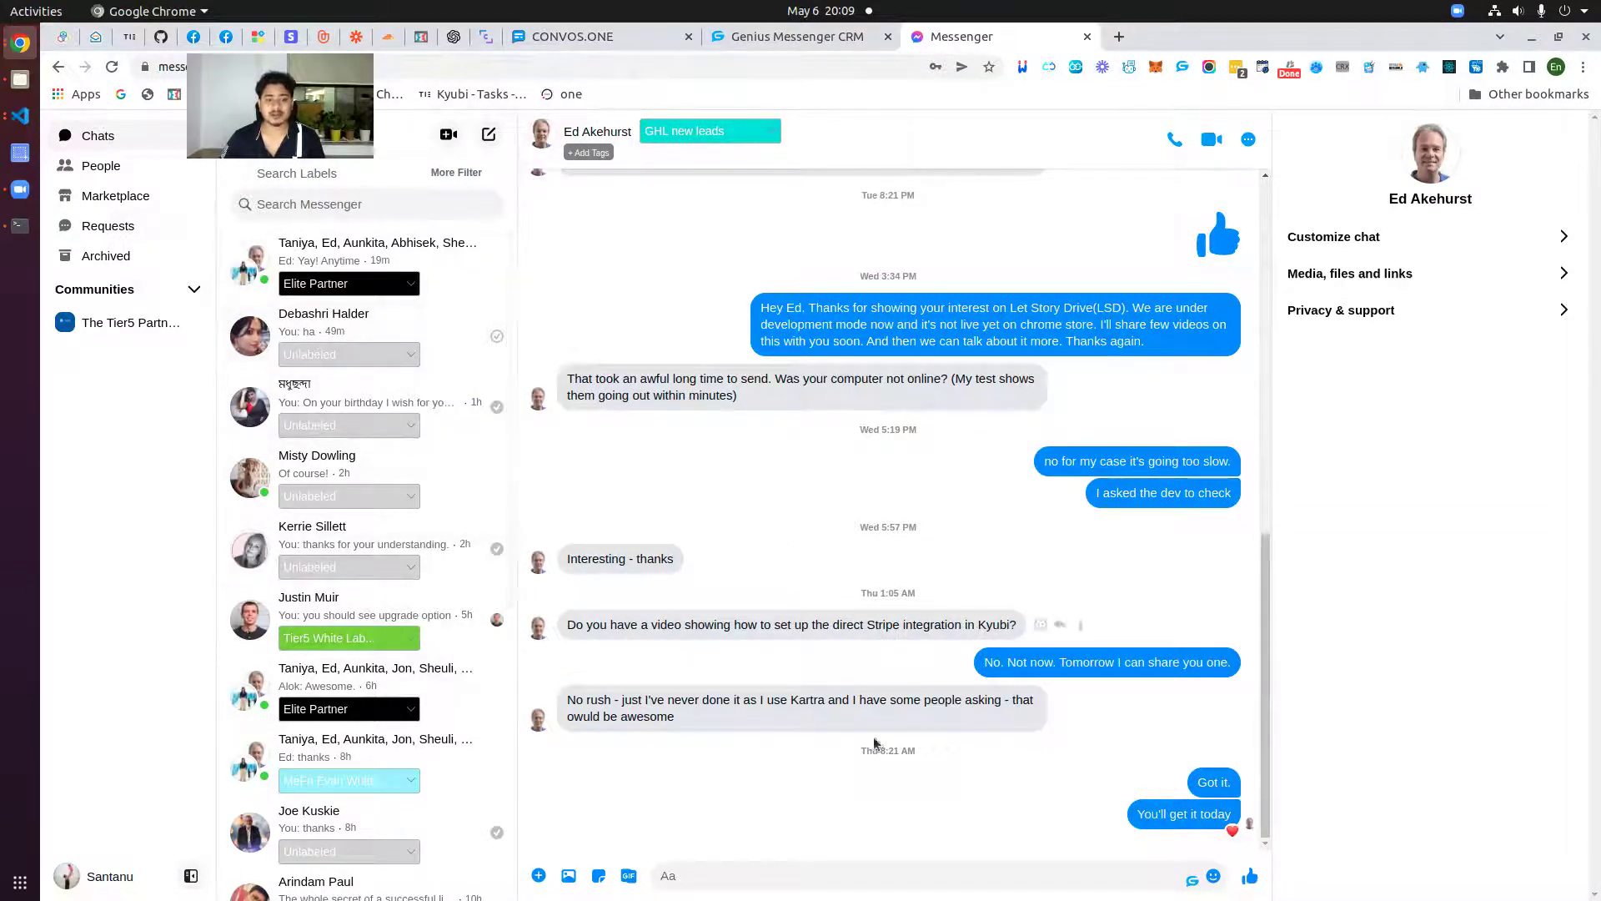
- Close the Messenger conversation and look through all the label boards in Genius Messenger CRM
{"action": "left_click", "coordinate": [1086, 37]}
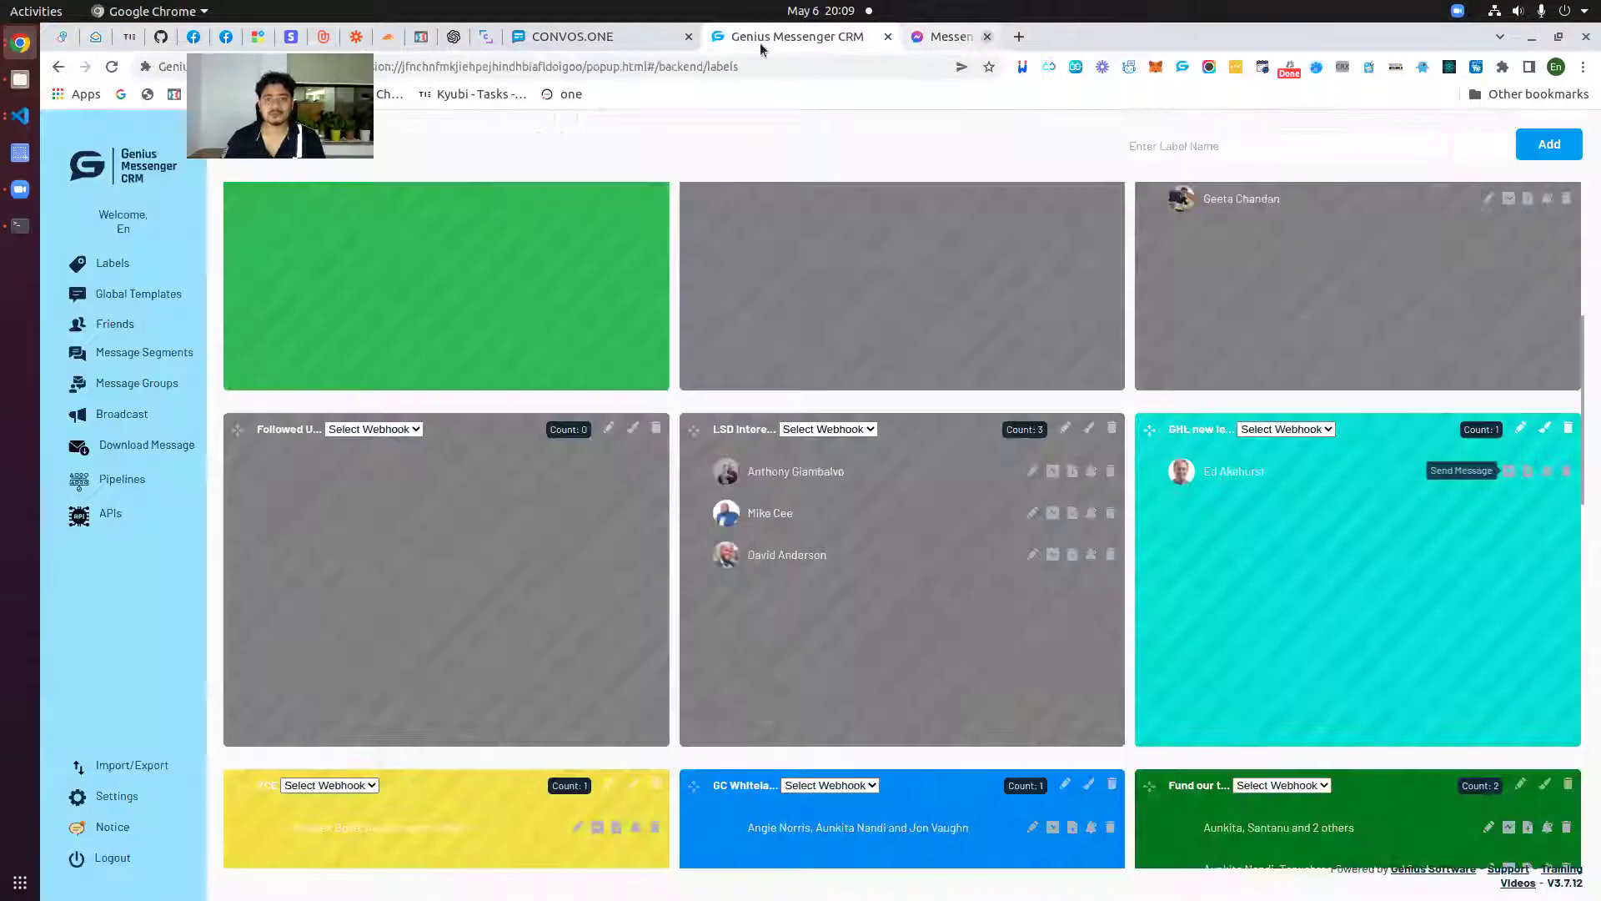
{"action": "scroll", "coordinate": [1288, 647], "scroll_direction": "up", "scroll_amount": 5}
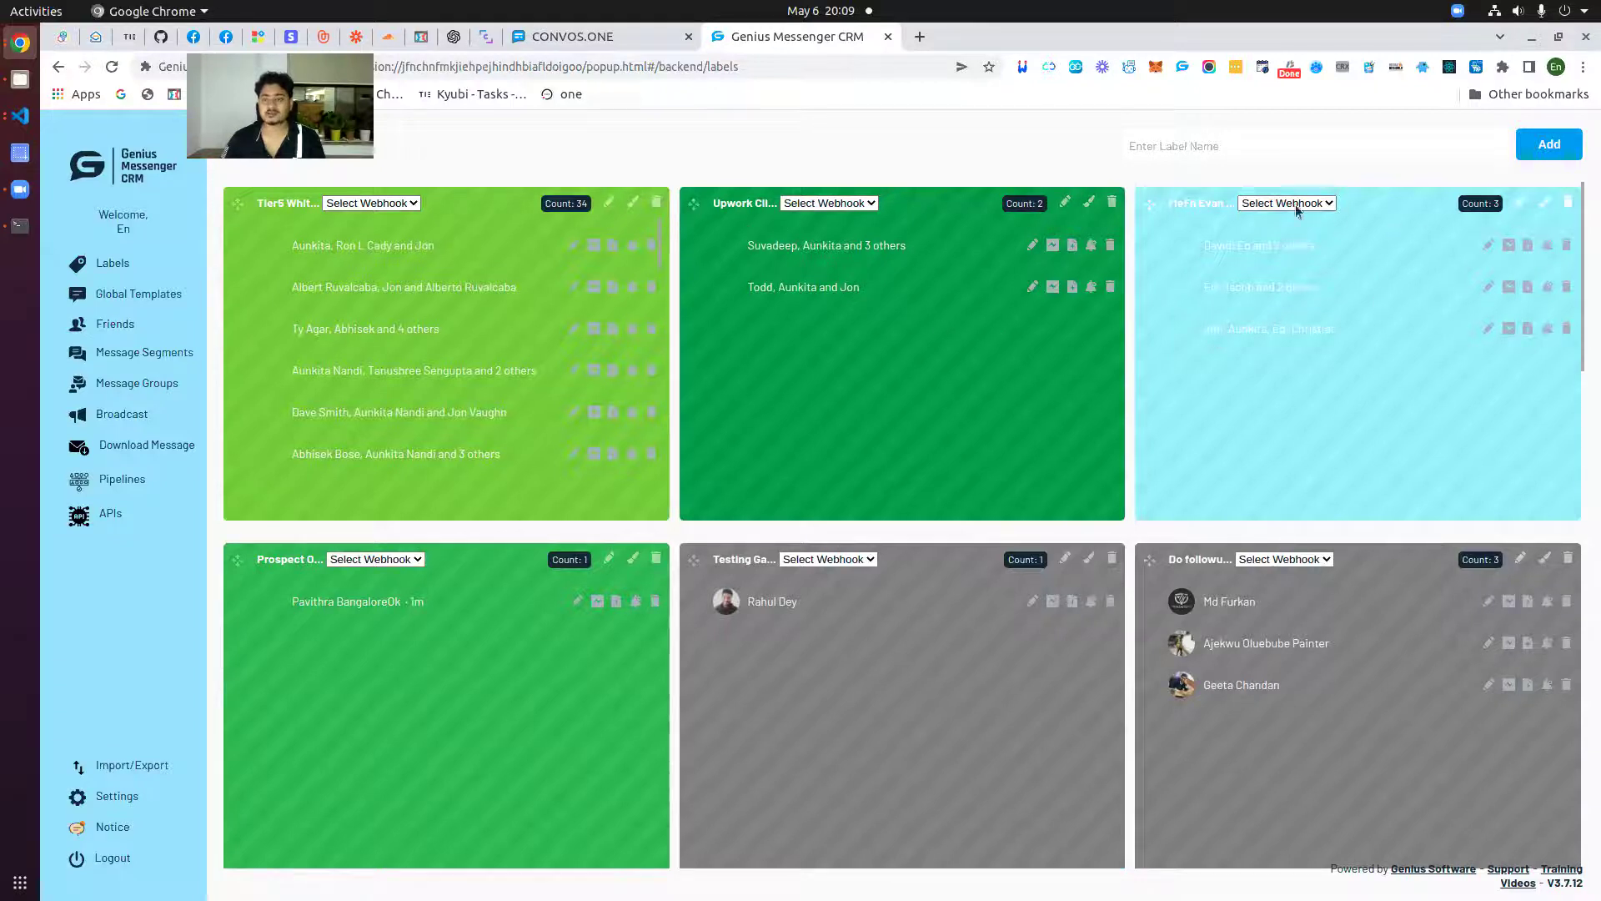
{"action": "scroll", "coordinate": [1236, 347], "scroll_direction": "down", "scroll_amount": 5}
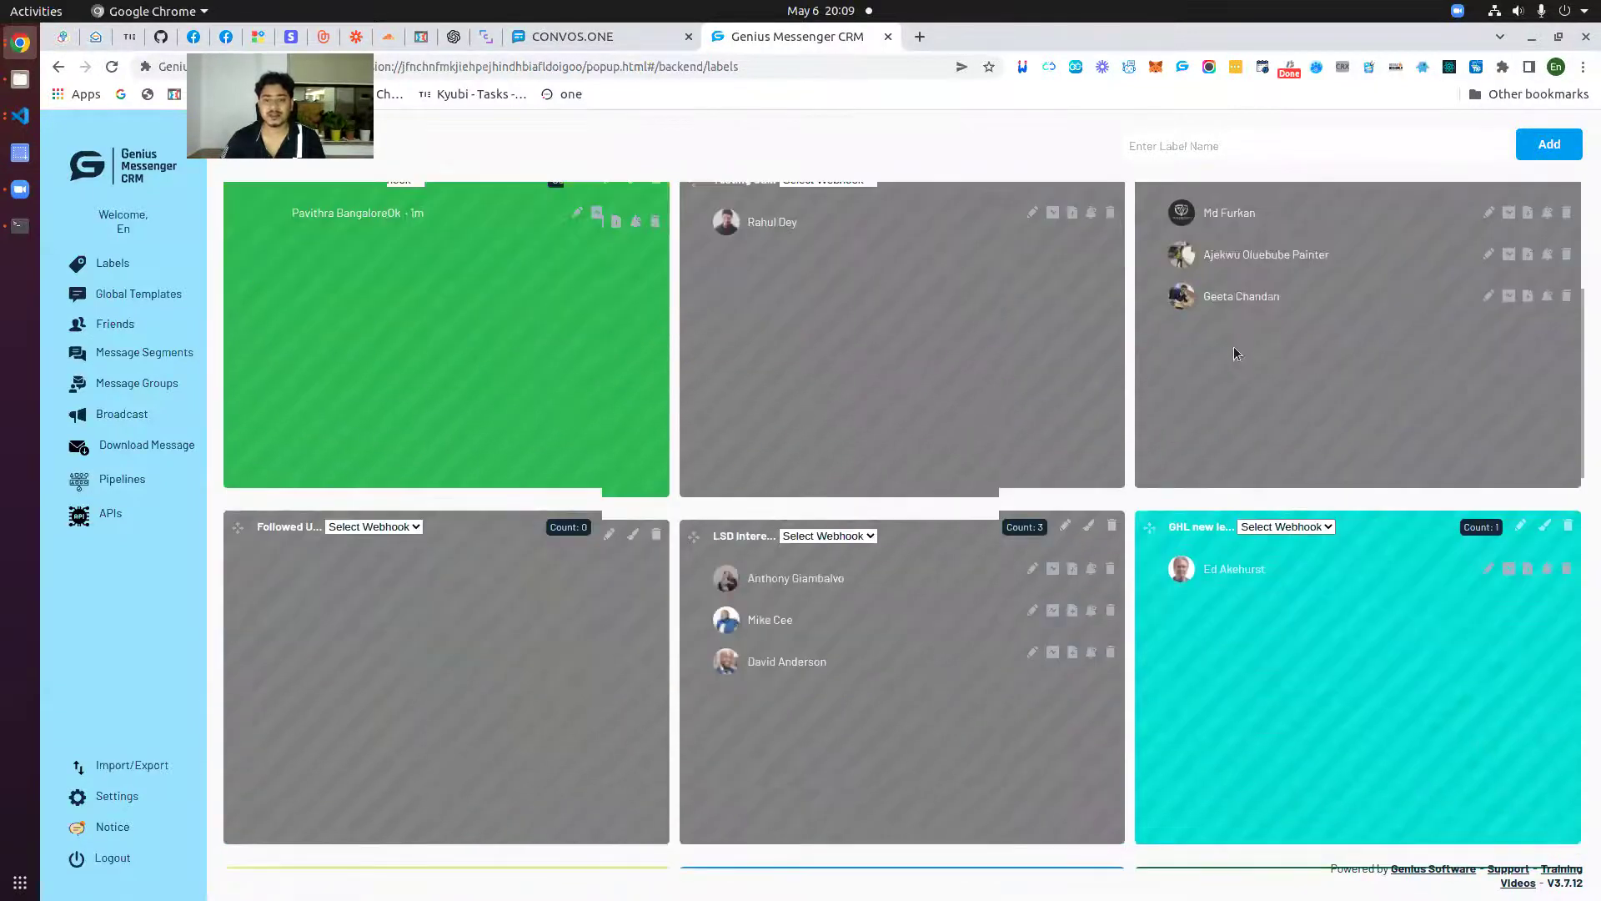
{"action": "scroll", "coordinate": [837, 598], "scroll_direction": "down", "scroll_amount": 9}
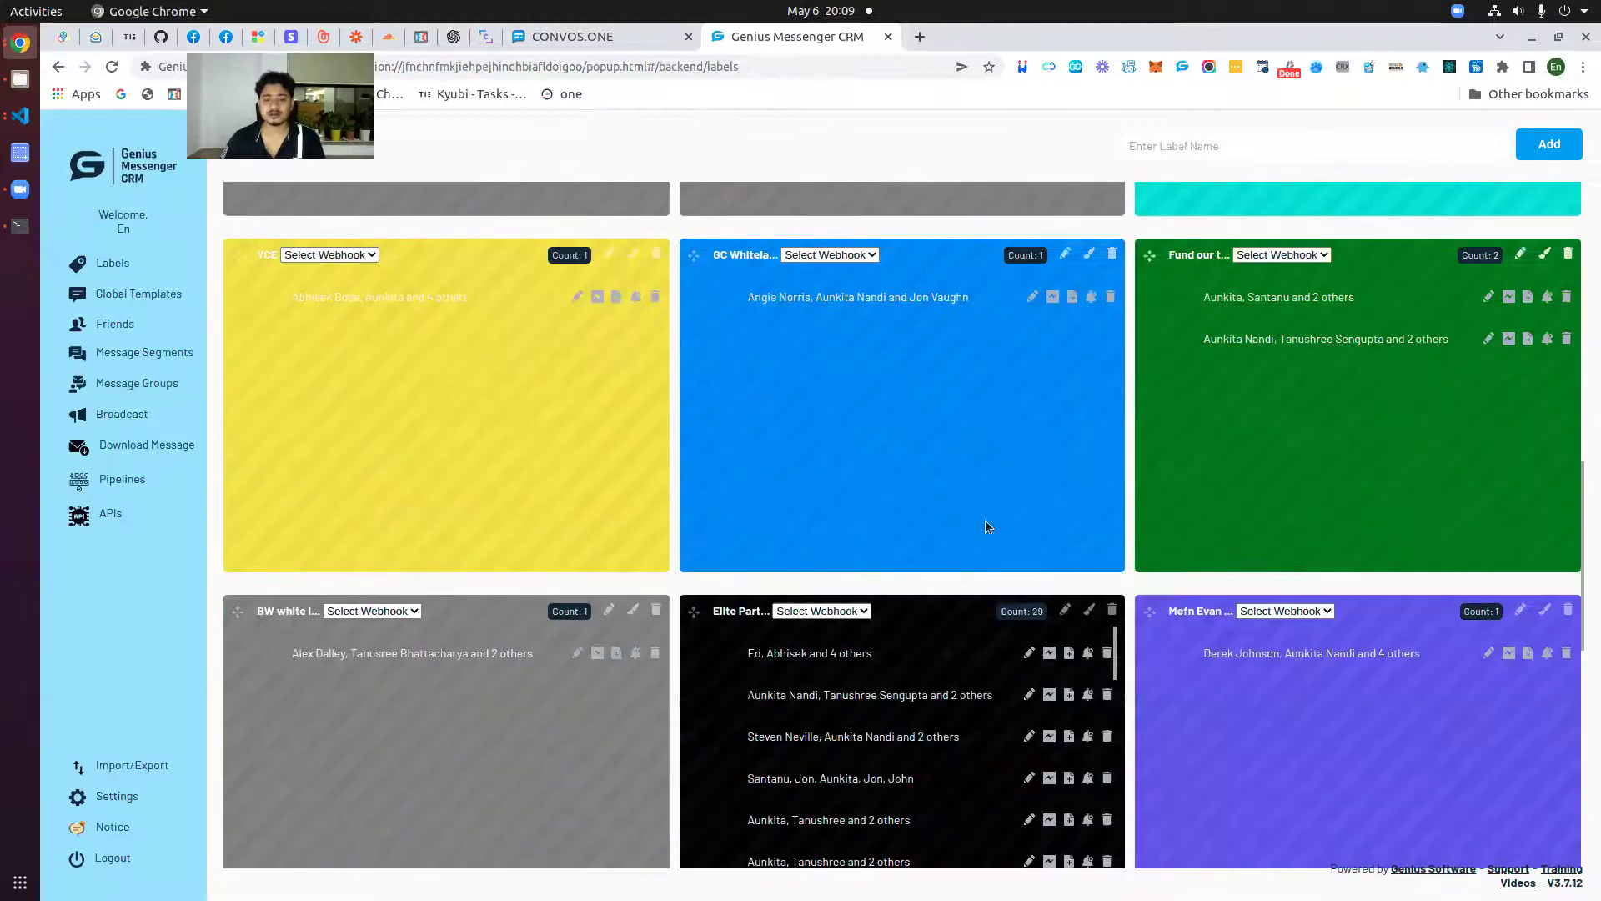
{"action": "scroll", "coordinate": [821, 504], "scroll_direction": "down", "scroll_amount": 1}
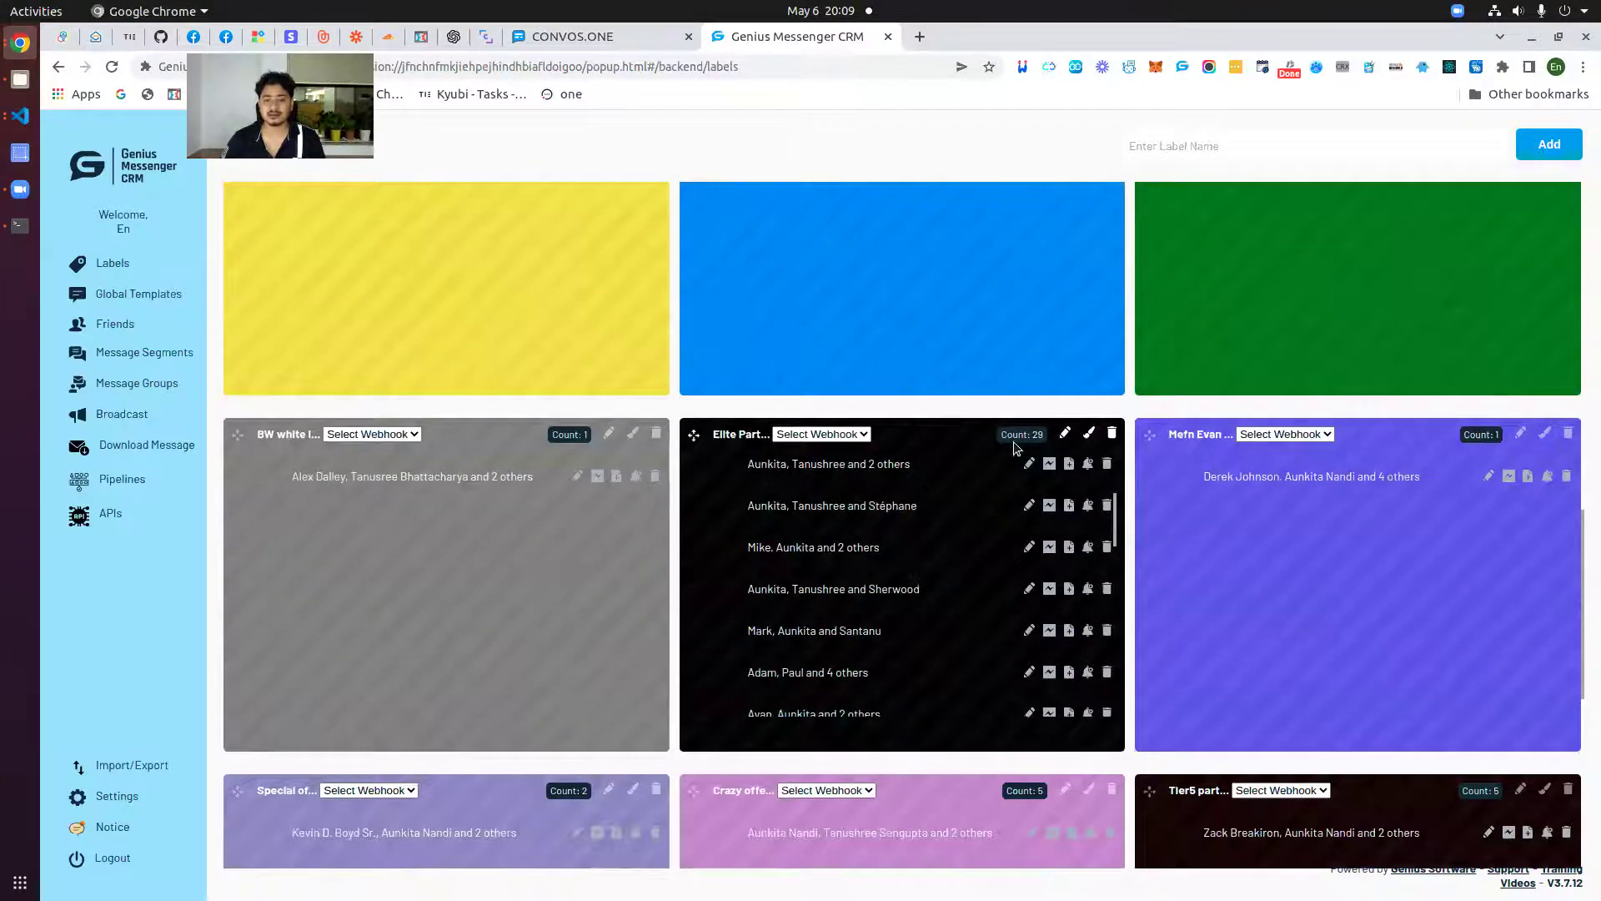
{"action": "scroll", "coordinate": [878, 674], "scroll_direction": "up", "scroll_amount": 6}
{"action": "scroll", "coordinate": [776, 639], "scroll_direction": "down", "scroll_amount": 3}
{"action": "scroll", "coordinate": [776, 639], "scroll_direction": "down", "scroll_amount": 5}
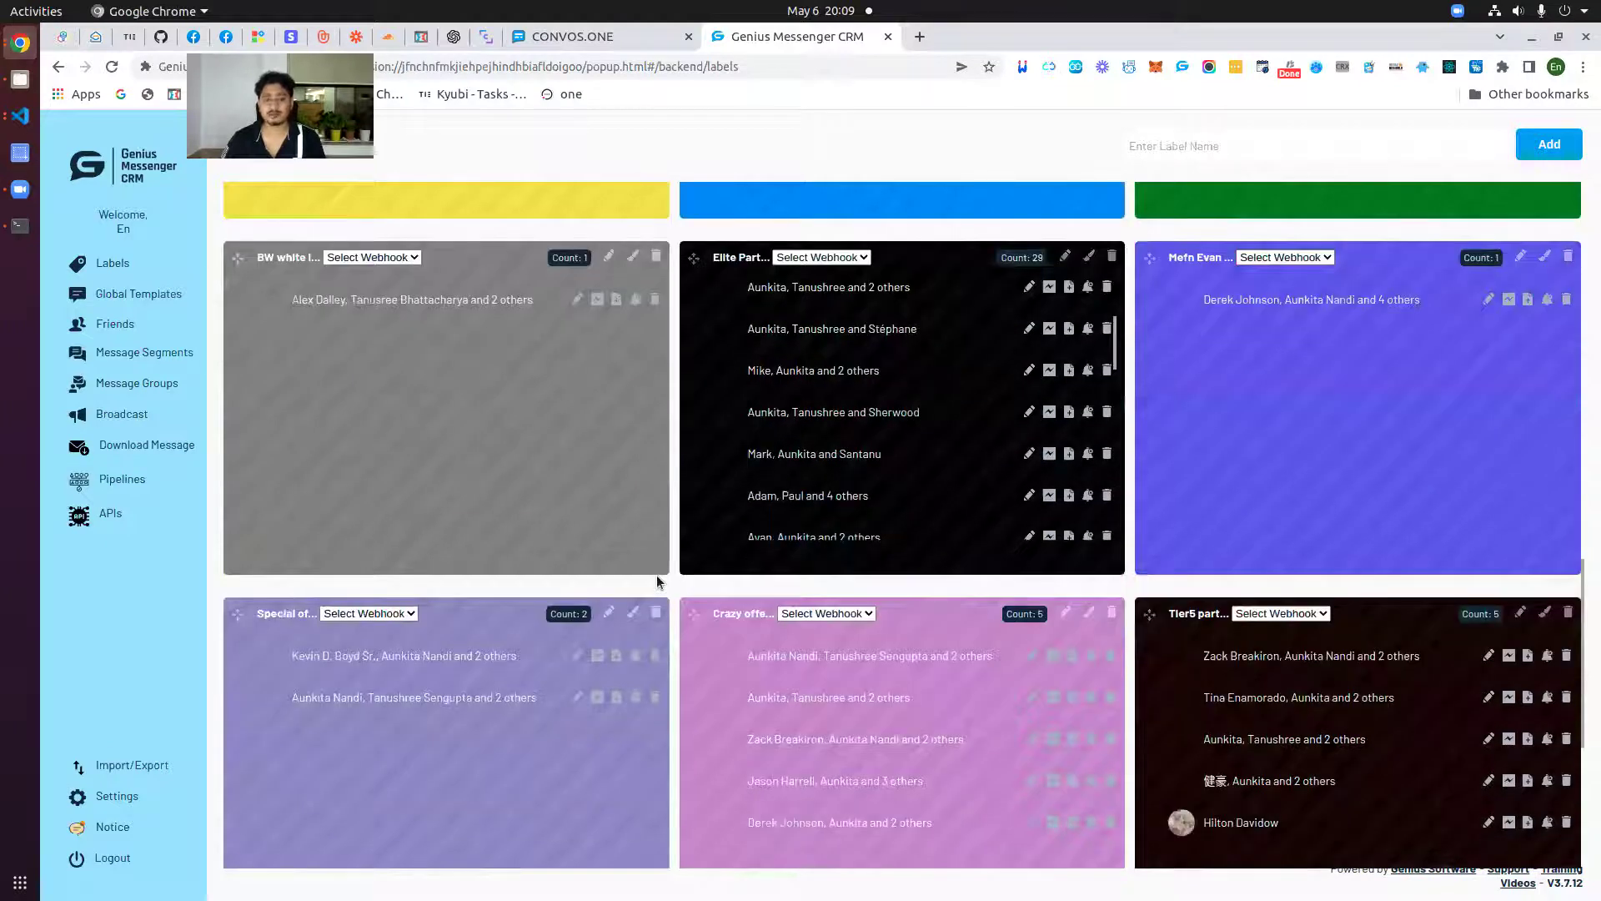
{"action": "scroll", "coordinate": [501, 625], "scroll_direction": "down", "scroll_amount": 5}
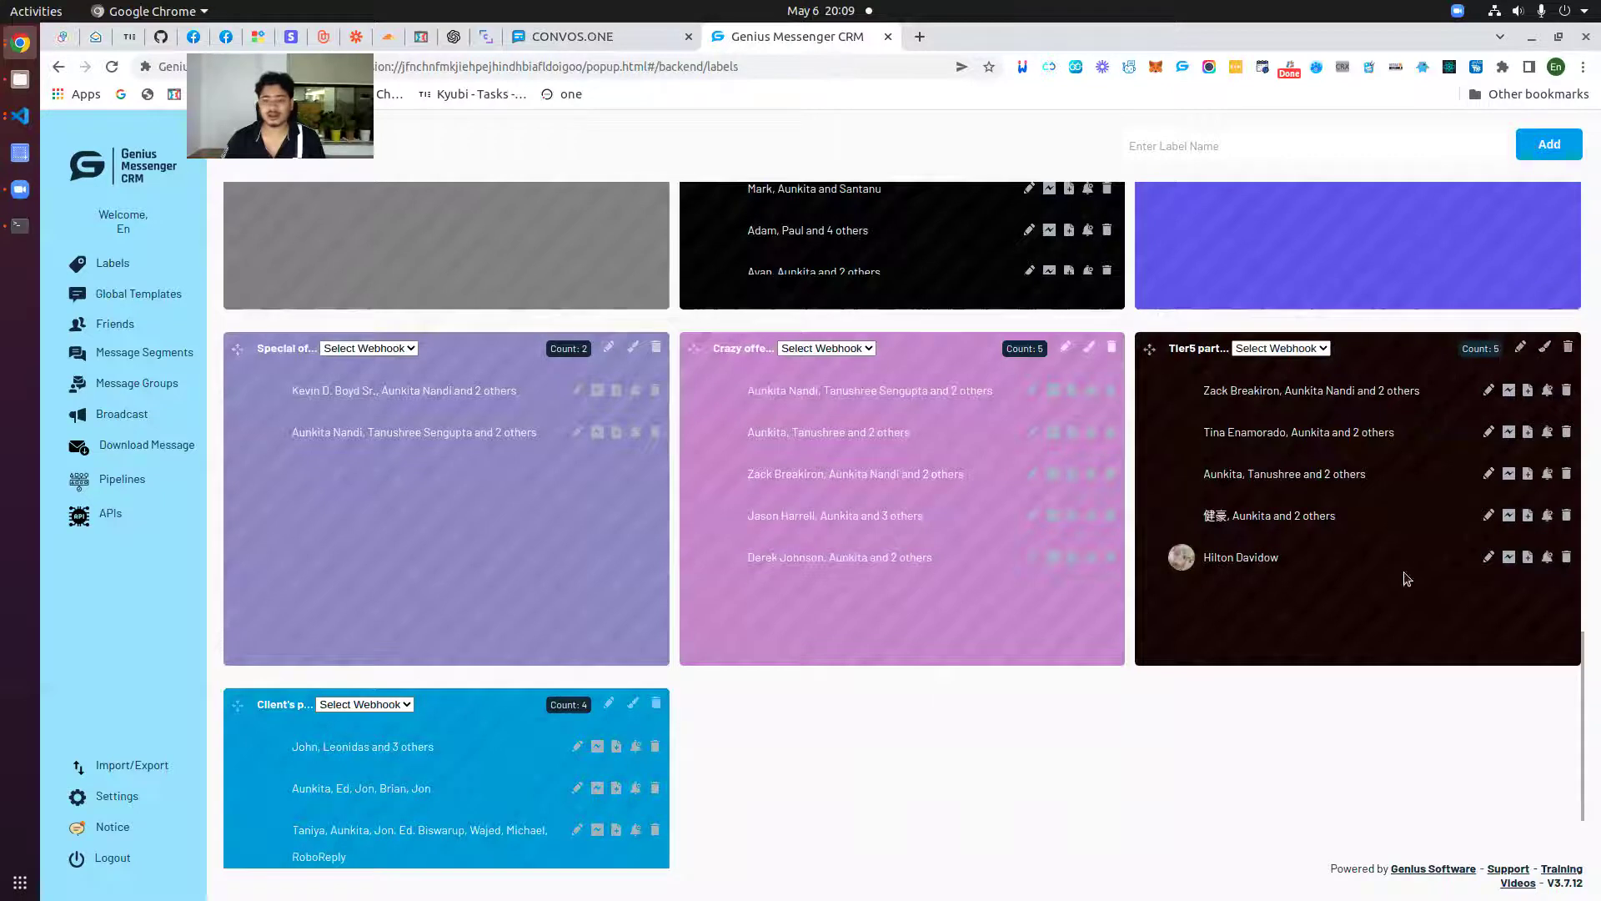
{"action": "scroll", "coordinate": [1315, 500], "scroll_direction": "down", "scroll_amount": 2}
{"action": "scroll", "coordinate": [534, 642], "scroll_direction": "up", "scroll_amount": 15}
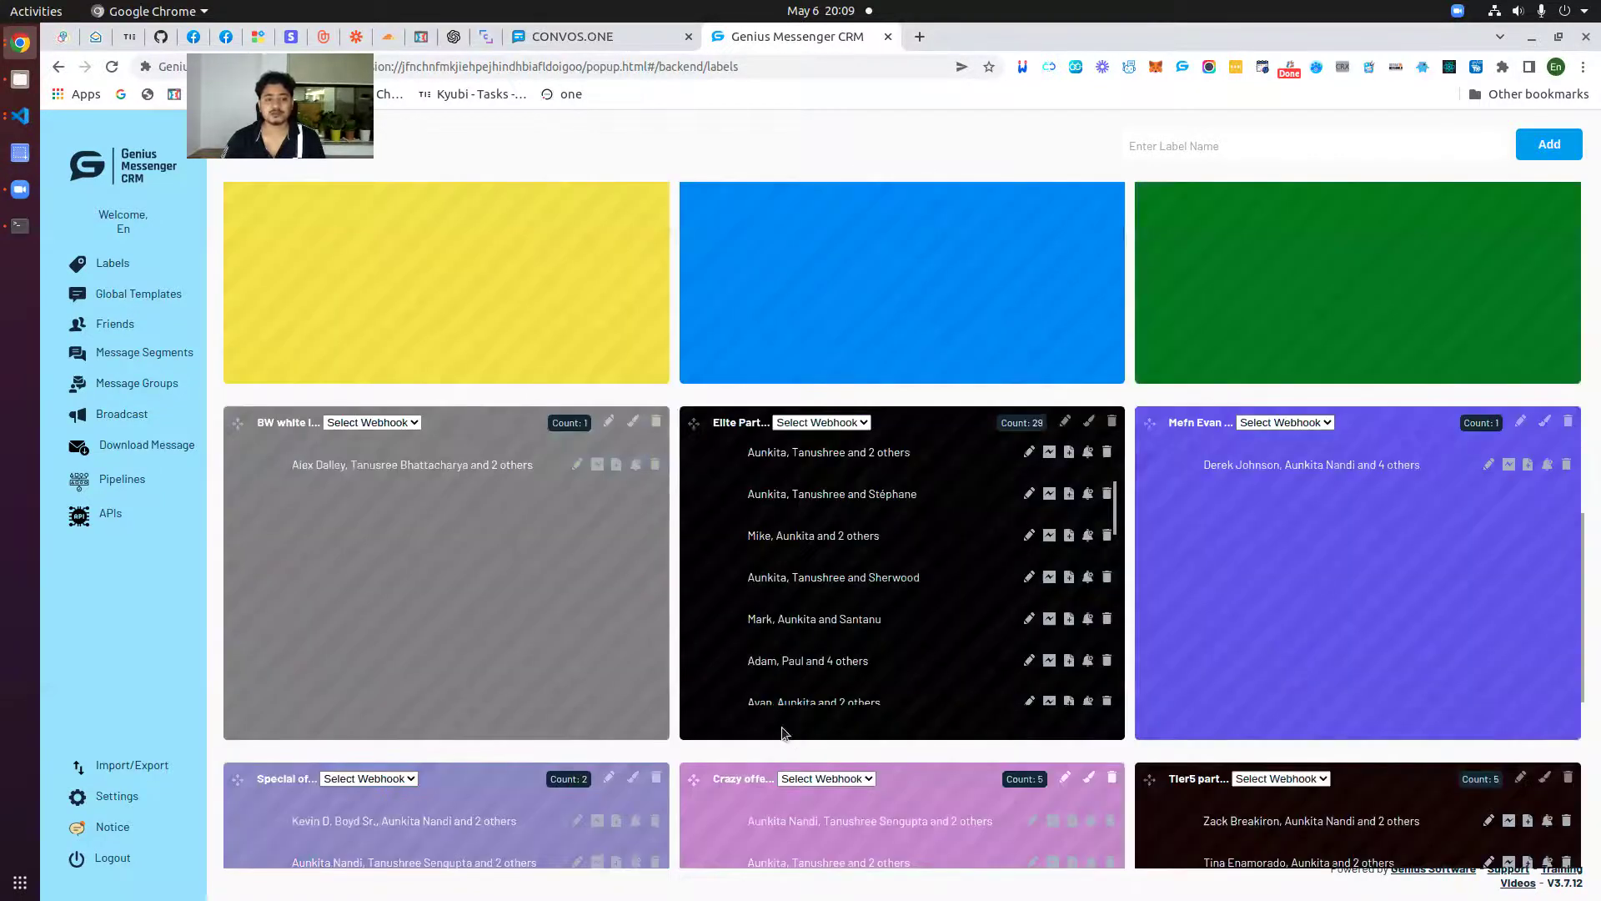
{"action": "scroll", "coordinate": [535, 655], "scroll_direction": "up", "scroll_amount": 7}
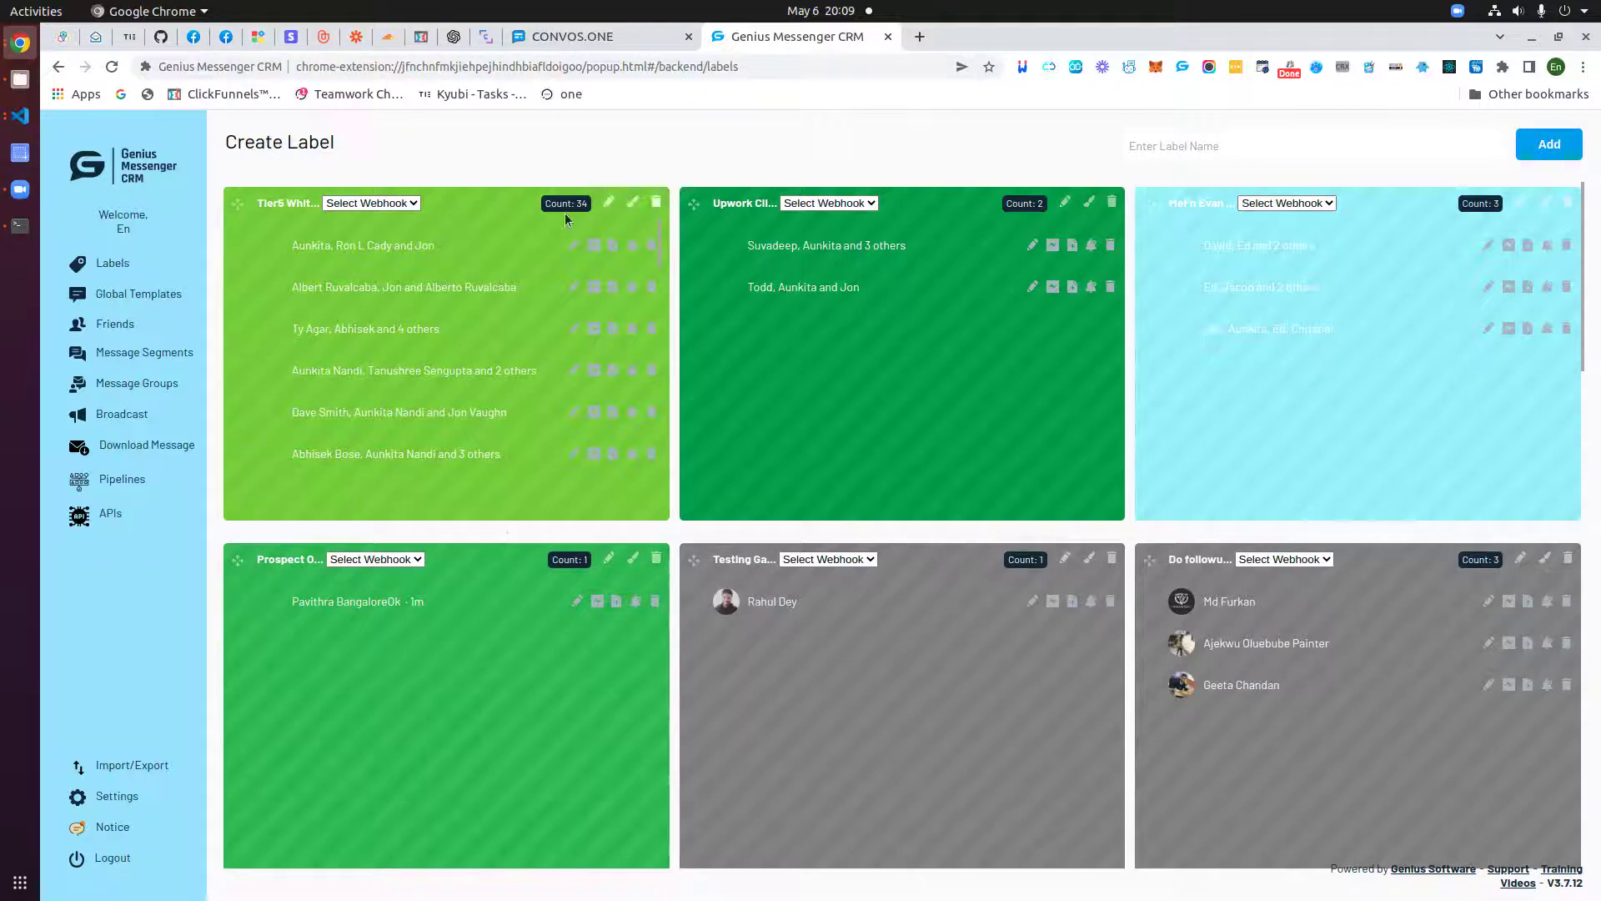
- Open the CRM's Pipelines page, then switch to CONVOS.ONE and review the stages of the San's Leads pipeline
{"action": "left_click", "coordinate": [125, 479]}
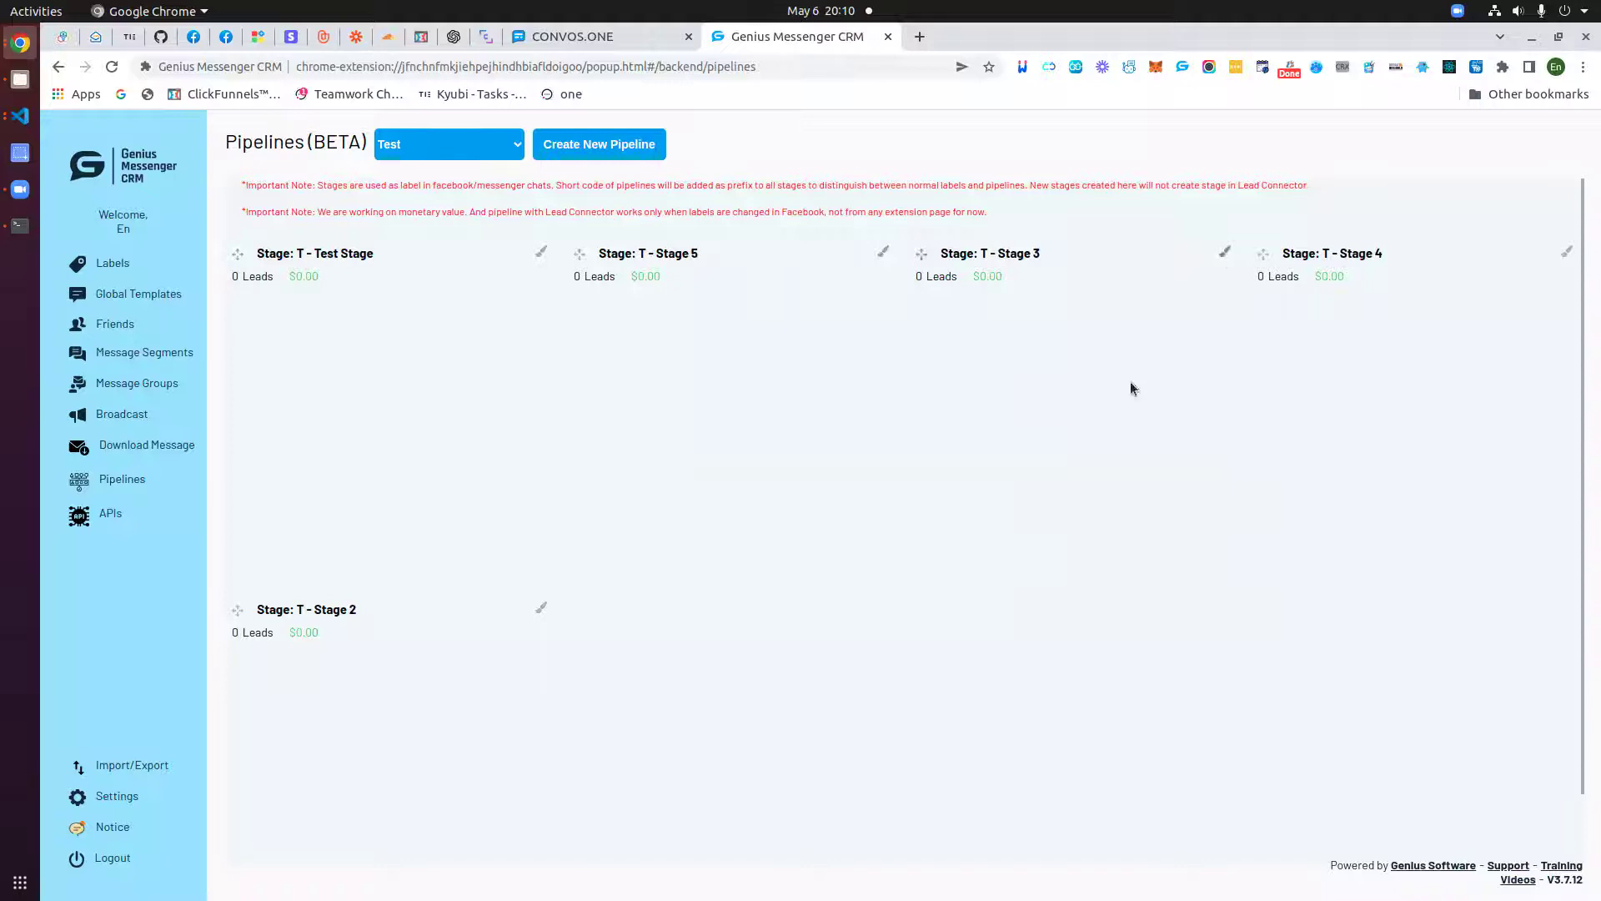
{"action": "left_click", "coordinate": [595, 41]}
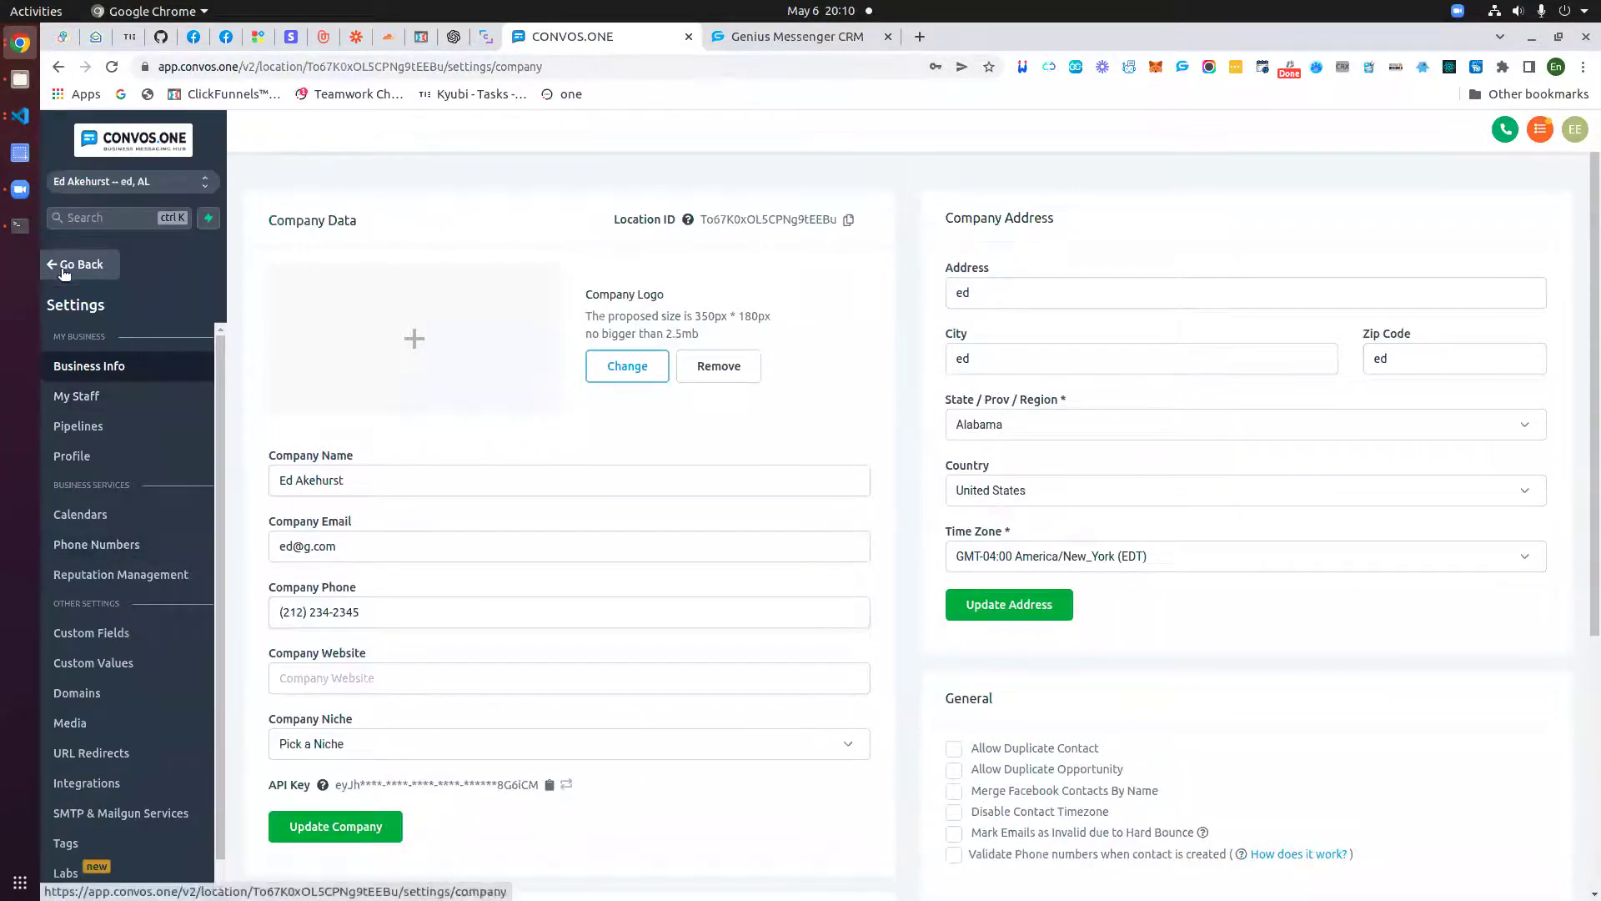
{"action": "left_click", "coordinate": [64, 265]}
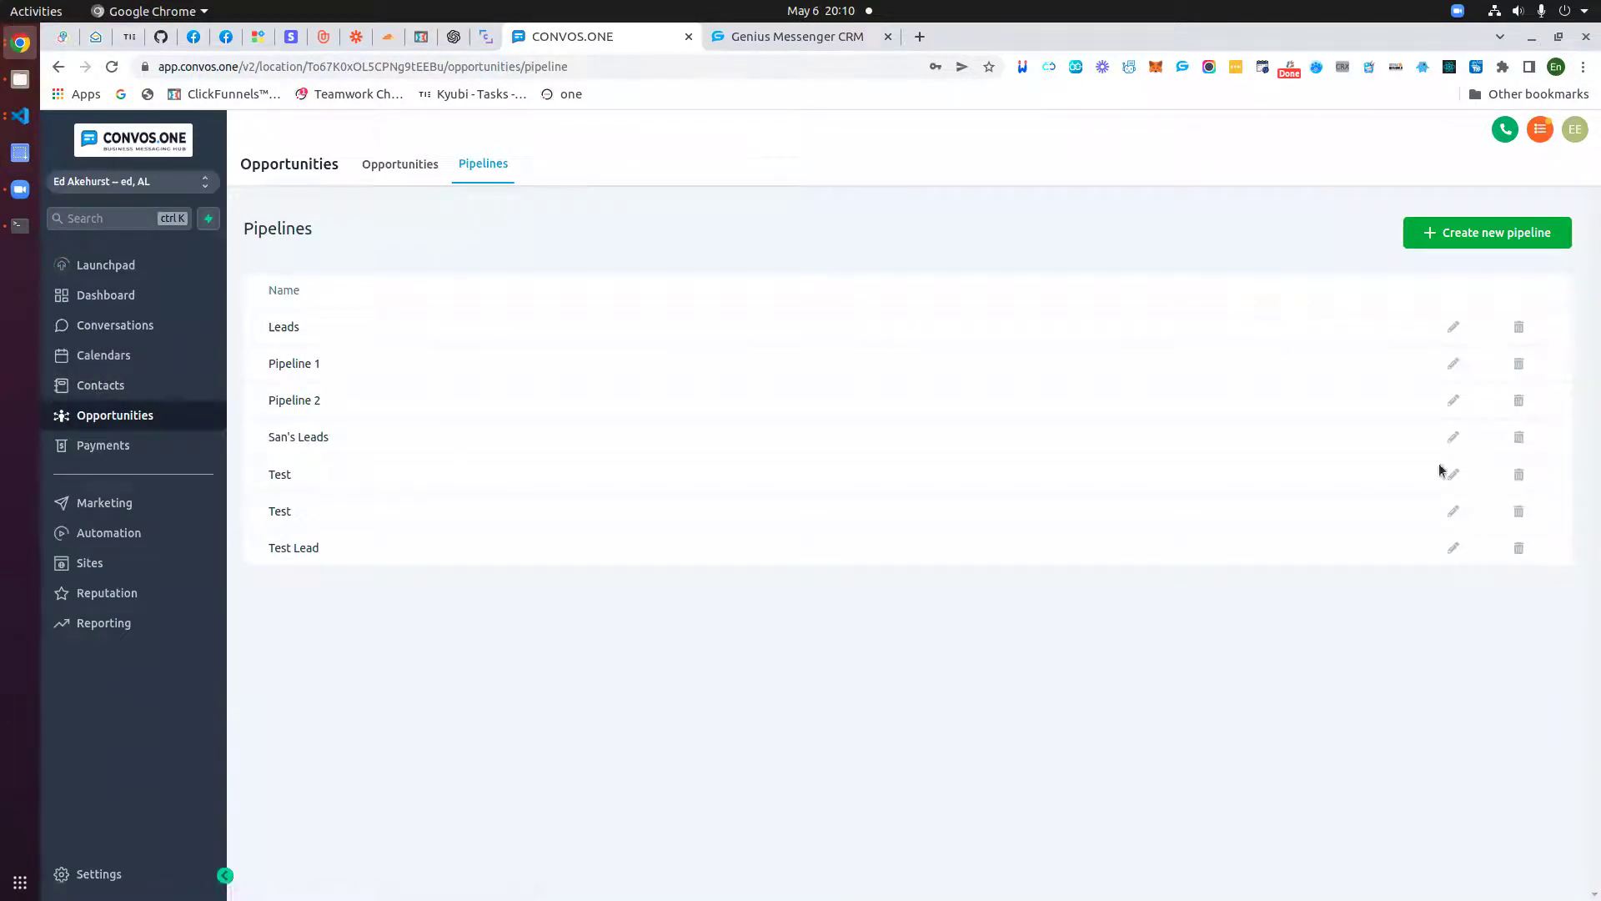
{"action": "left_click", "coordinate": [1452, 438]}
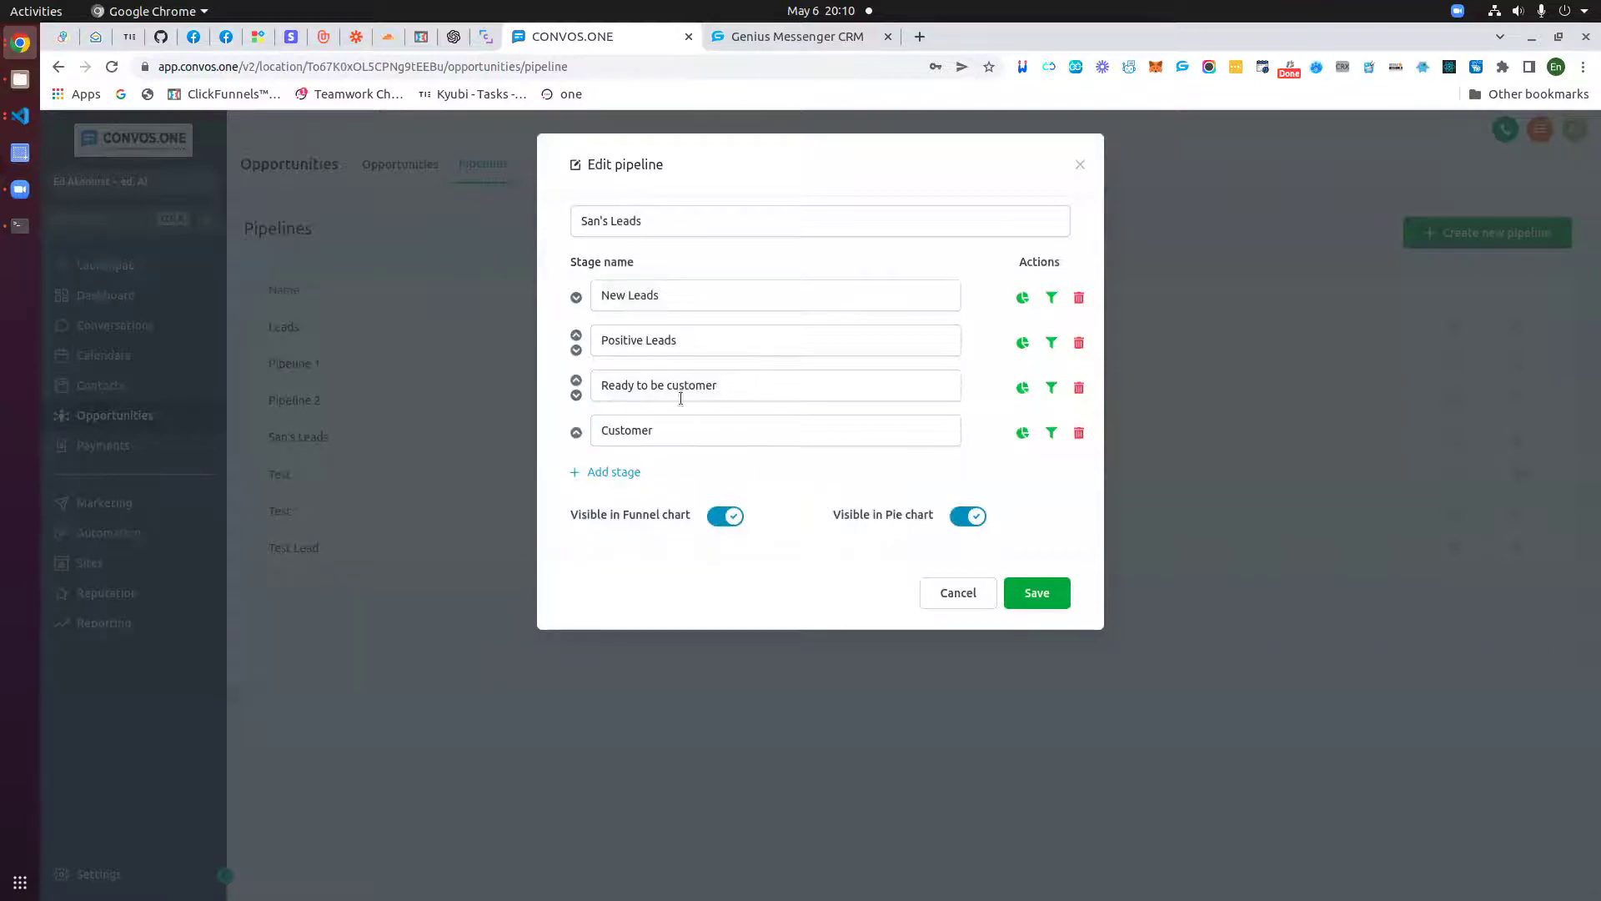
{"action": "left_click", "coordinate": [1080, 165]}
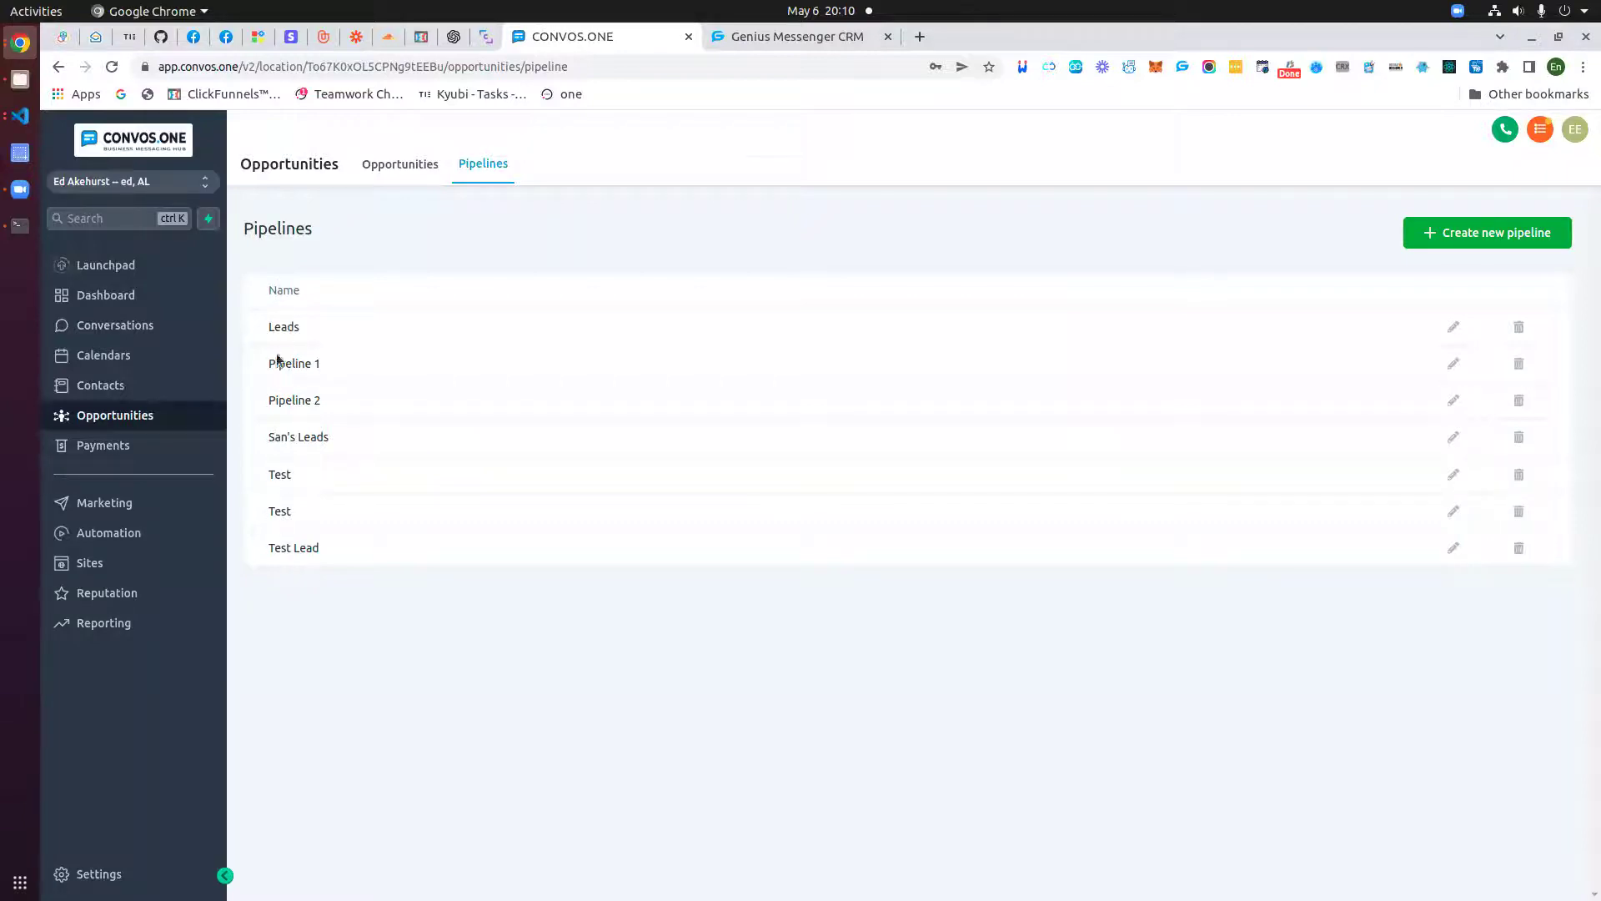
- Compare the pipelines selectable in Genius Messenger CRM with the pipeline list in CONVOS.ONE
{"action": "left_click", "coordinate": [796, 36]}
{"action": "left_click", "coordinate": [428, 146]}
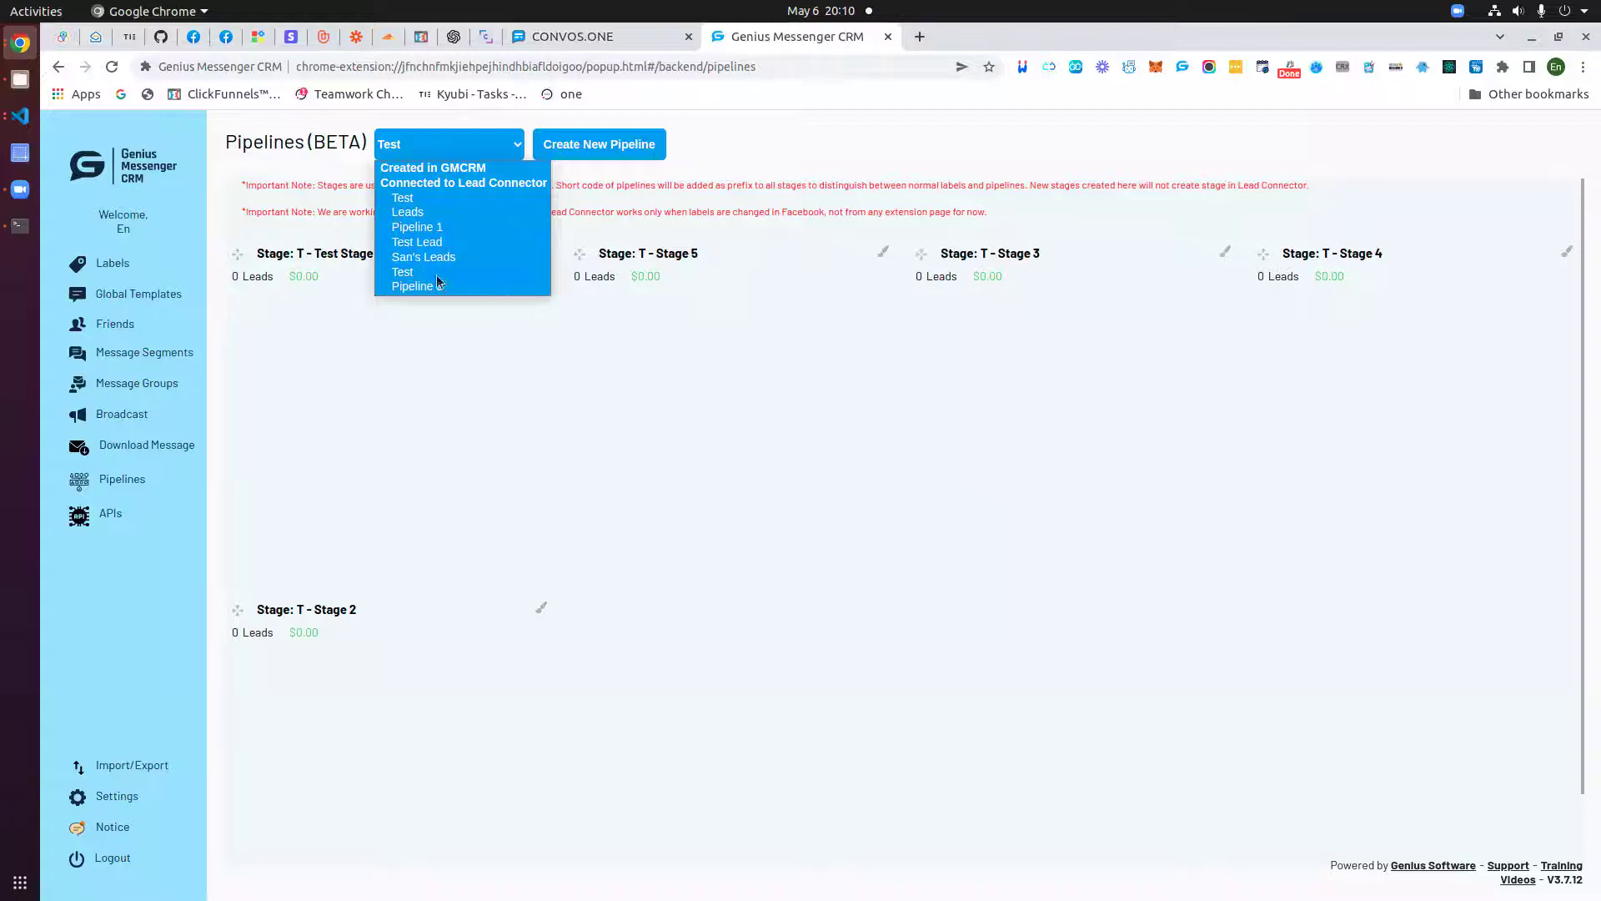
{"action": "left_click", "coordinate": [591, 39]}
{"action": "left_click", "coordinate": [589, 40]}
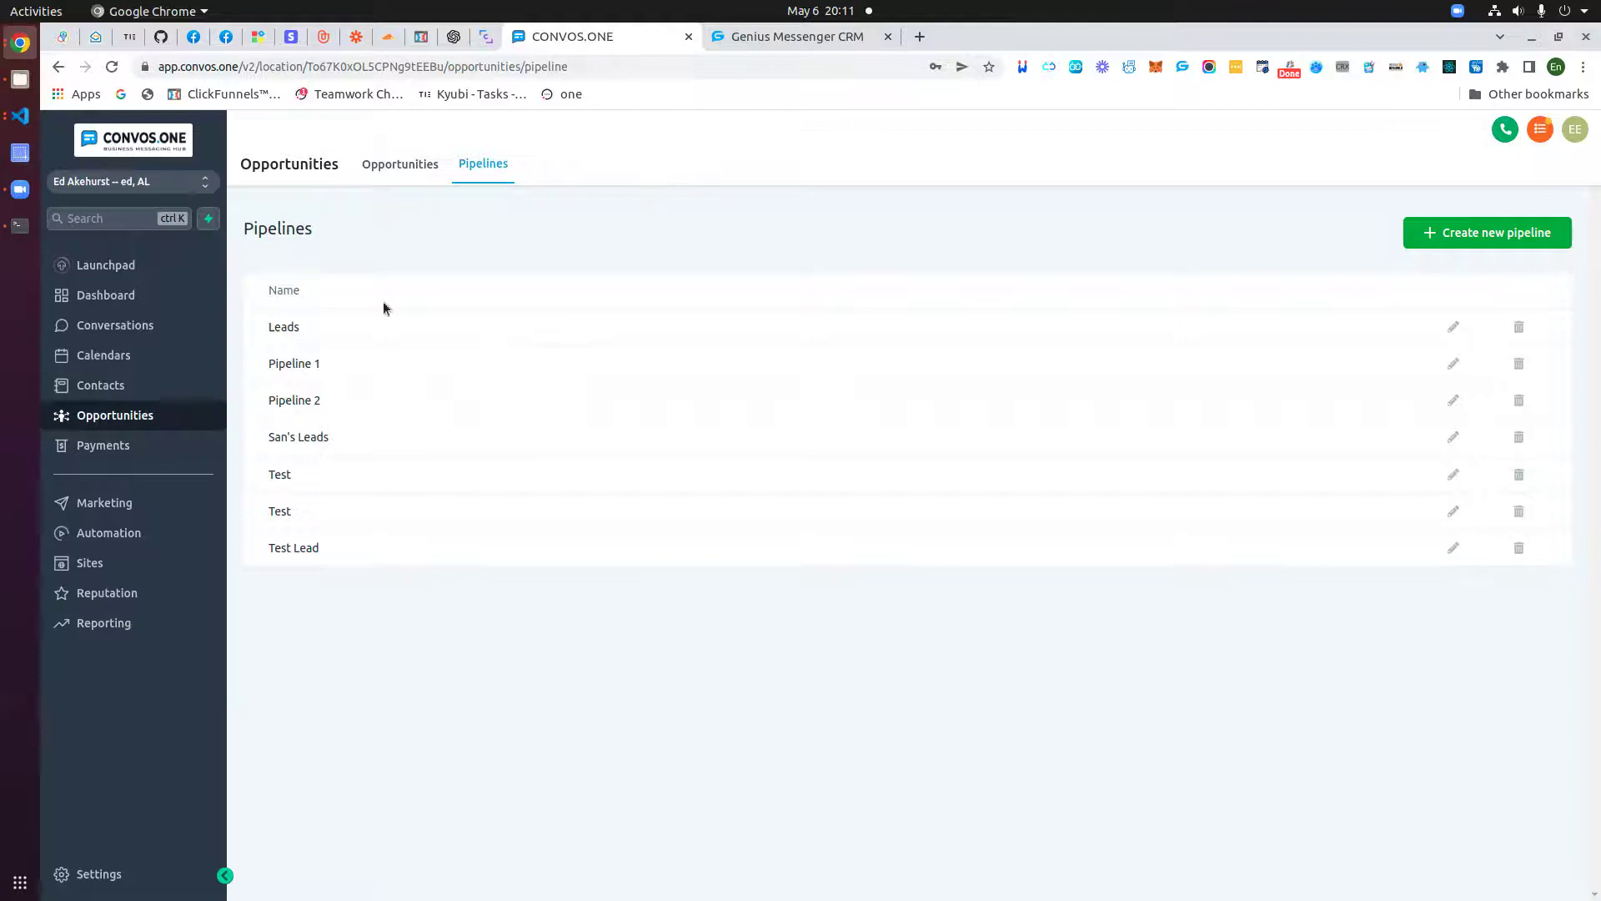
- Display the San's Leads pipeline in Genius Messenger CRM and examine its stage names and their short-code prefix
{"action": "left_click", "coordinate": [793, 44]}
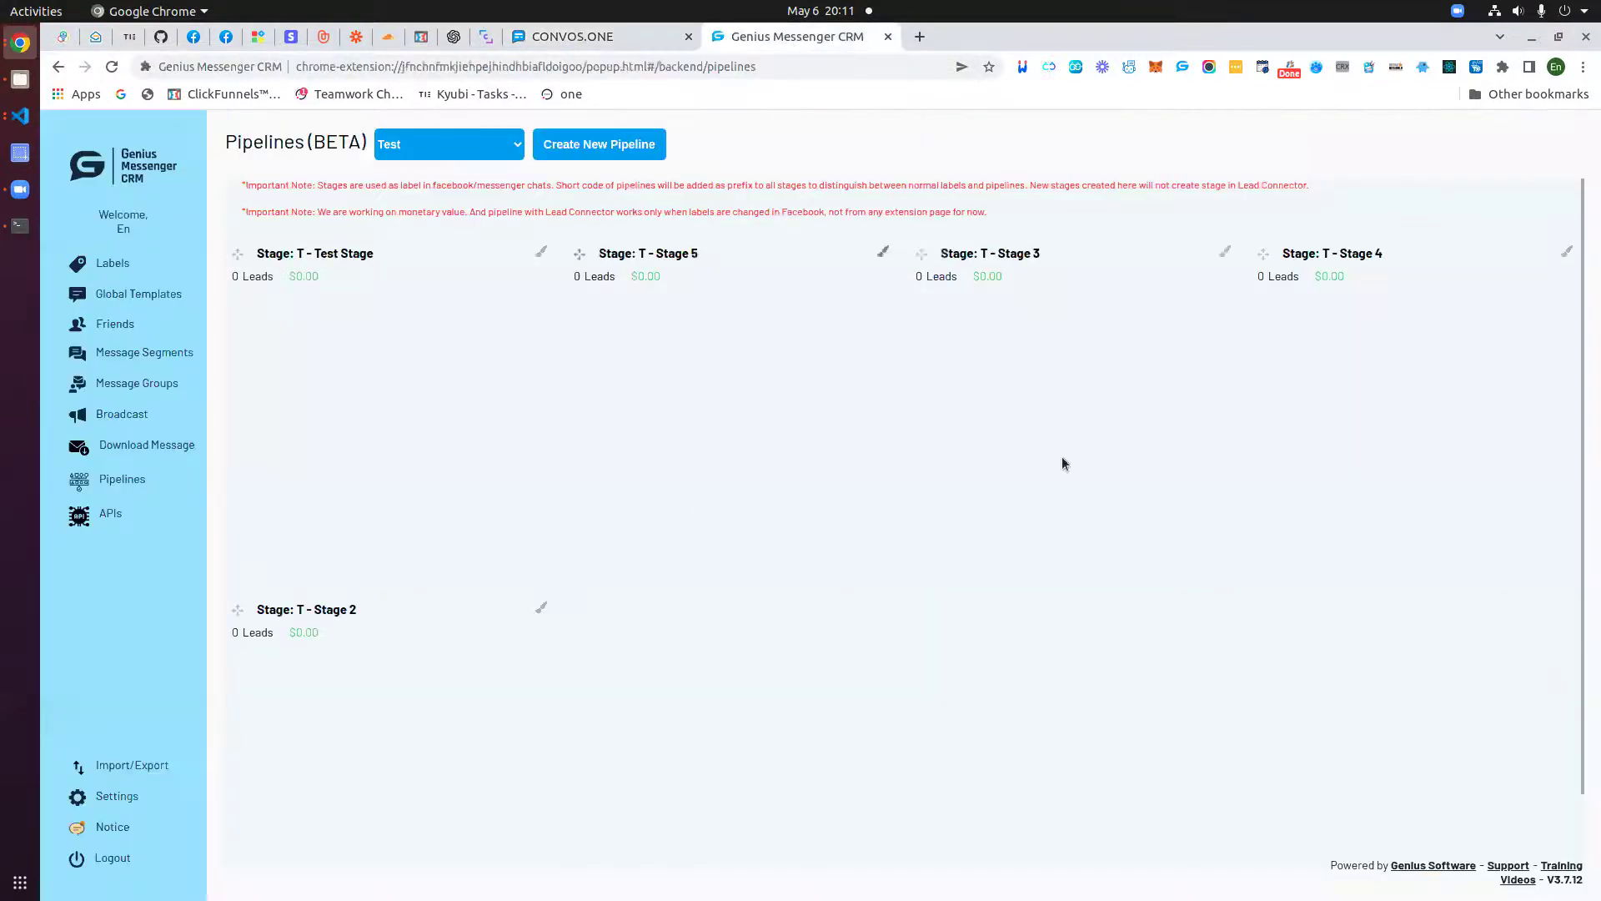
{"action": "left_click", "coordinate": [489, 150]}
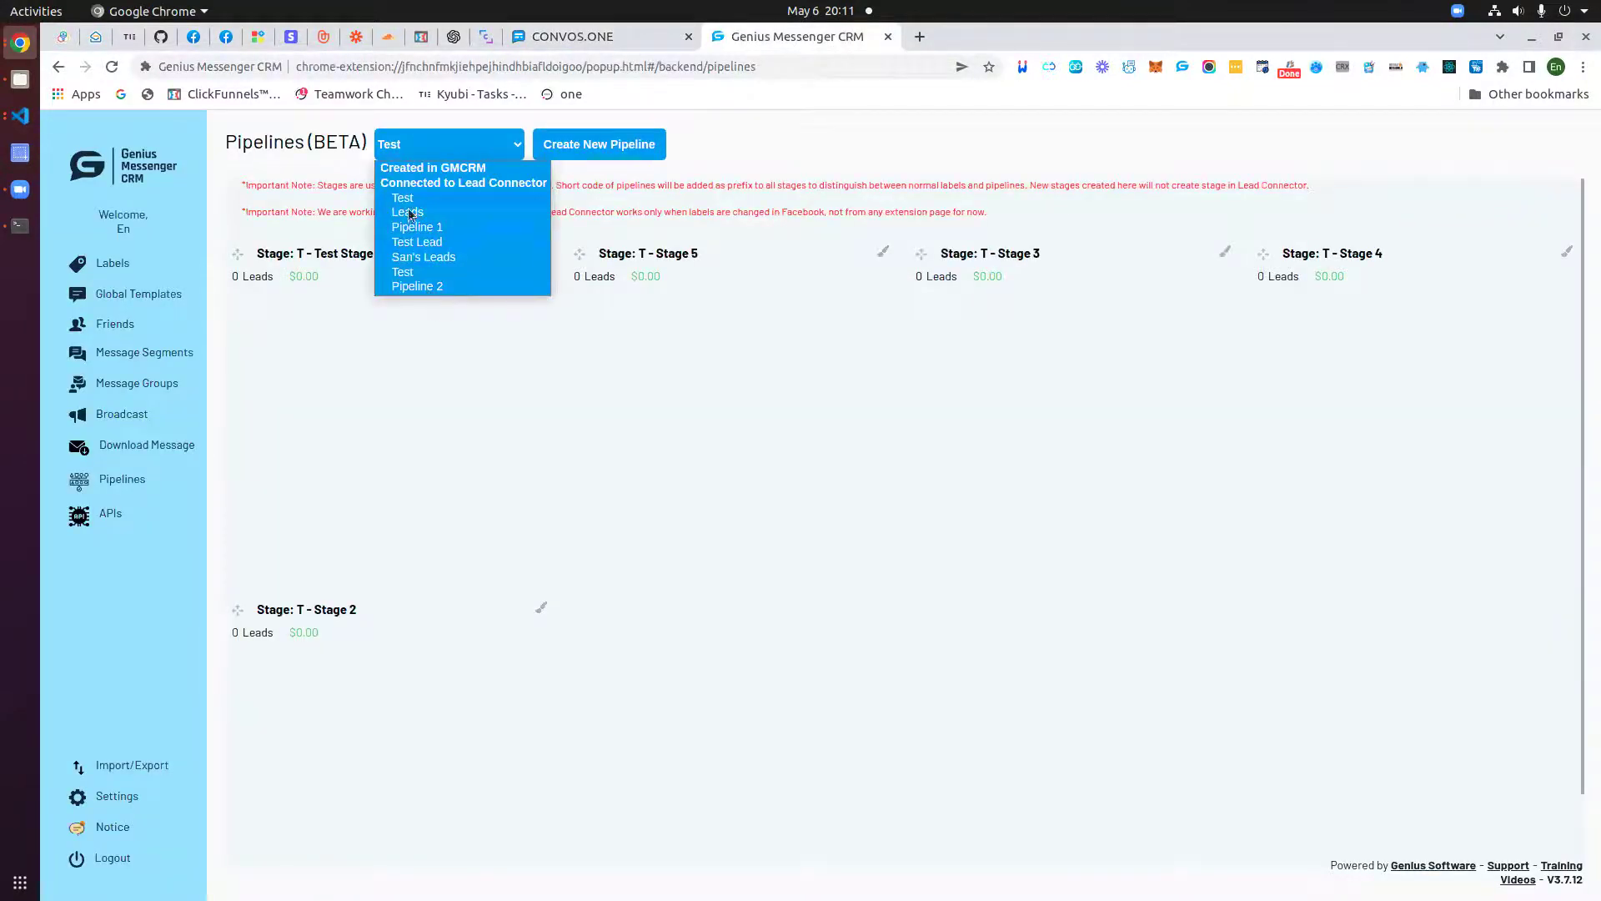
{"action": "left_click", "coordinate": [427, 258]}
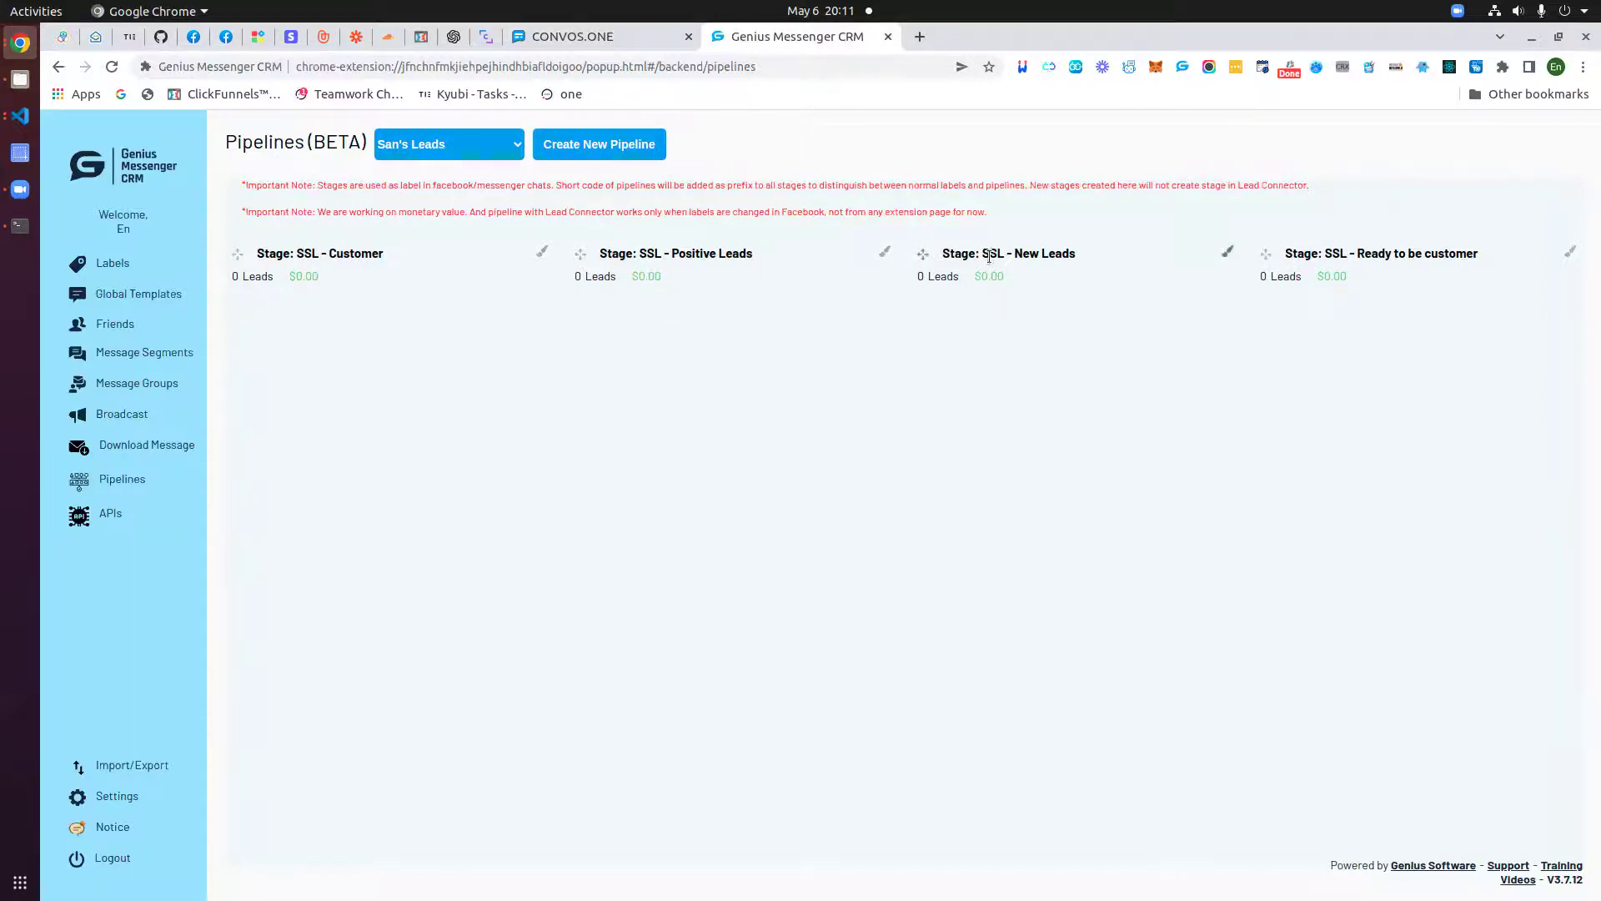
{"action": "left_click_drag", "start_coordinate": [983, 252], "coordinate": [1000, 253]}
{"action": "left_click_drag", "start_coordinate": [1326, 253], "coordinate": [1356, 258]}
{"action": "left_click_drag", "start_coordinate": [640, 254], "coordinate": [664, 252]}
{"action": "left_click", "coordinate": [636, 257]}
{"action": "left_click_drag", "start_coordinate": [638, 254], "coordinate": [664, 255]}
- Switch to Facebook Messenger and check the label choices of the contact labeled GHL new leads for pipeline stages
{"action": "left_click", "coordinate": [226, 37]}
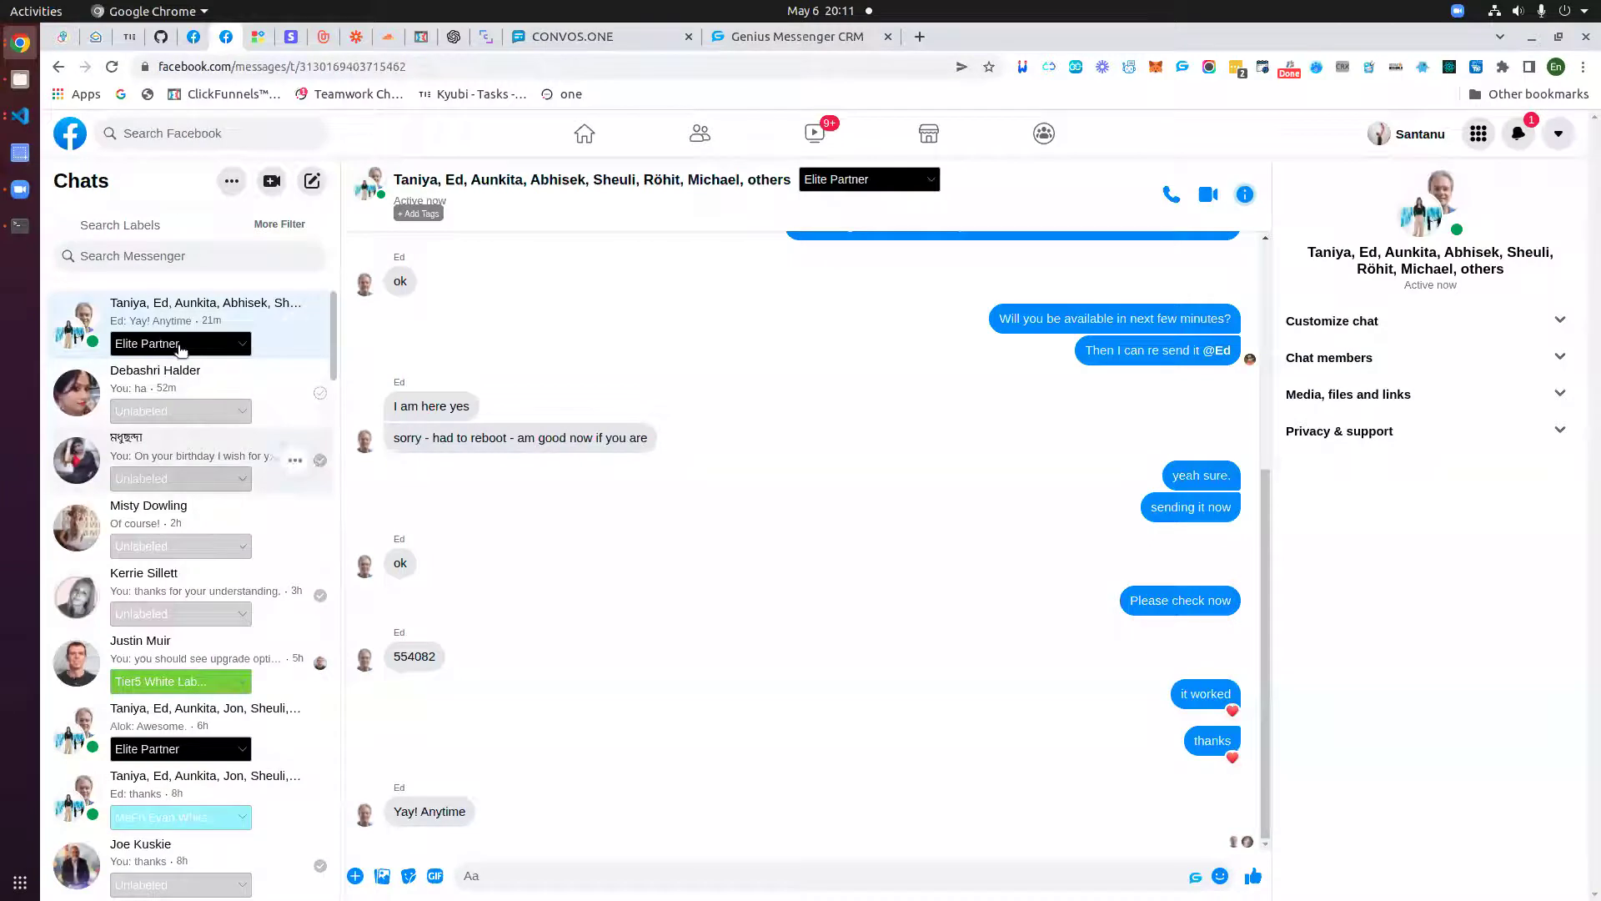
{"action": "scroll", "coordinate": [179, 458], "scroll_direction": "down", "scroll_amount": 3}
{"action": "scroll", "coordinate": [179, 458], "scroll_direction": "up", "scroll_amount": 3}
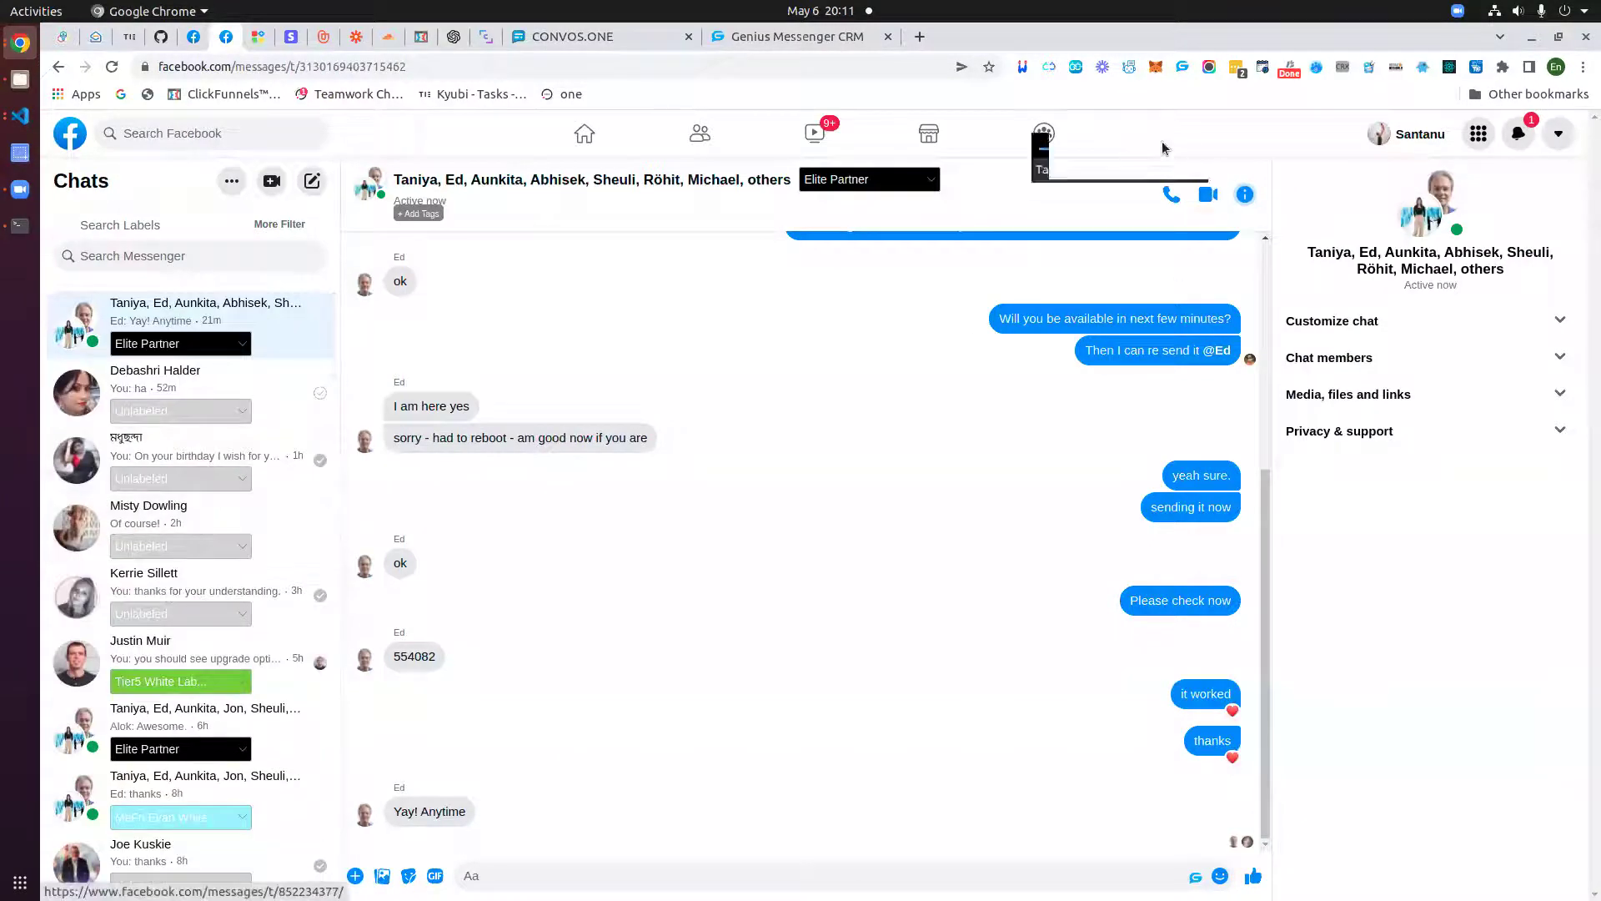
{"action": "scroll", "coordinate": [209, 593], "scroll_direction": "down", "scroll_amount": 4}
{"action": "scroll", "coordinate": [209, 593], "scroll_direction": "down", "scroll_amount": 5}
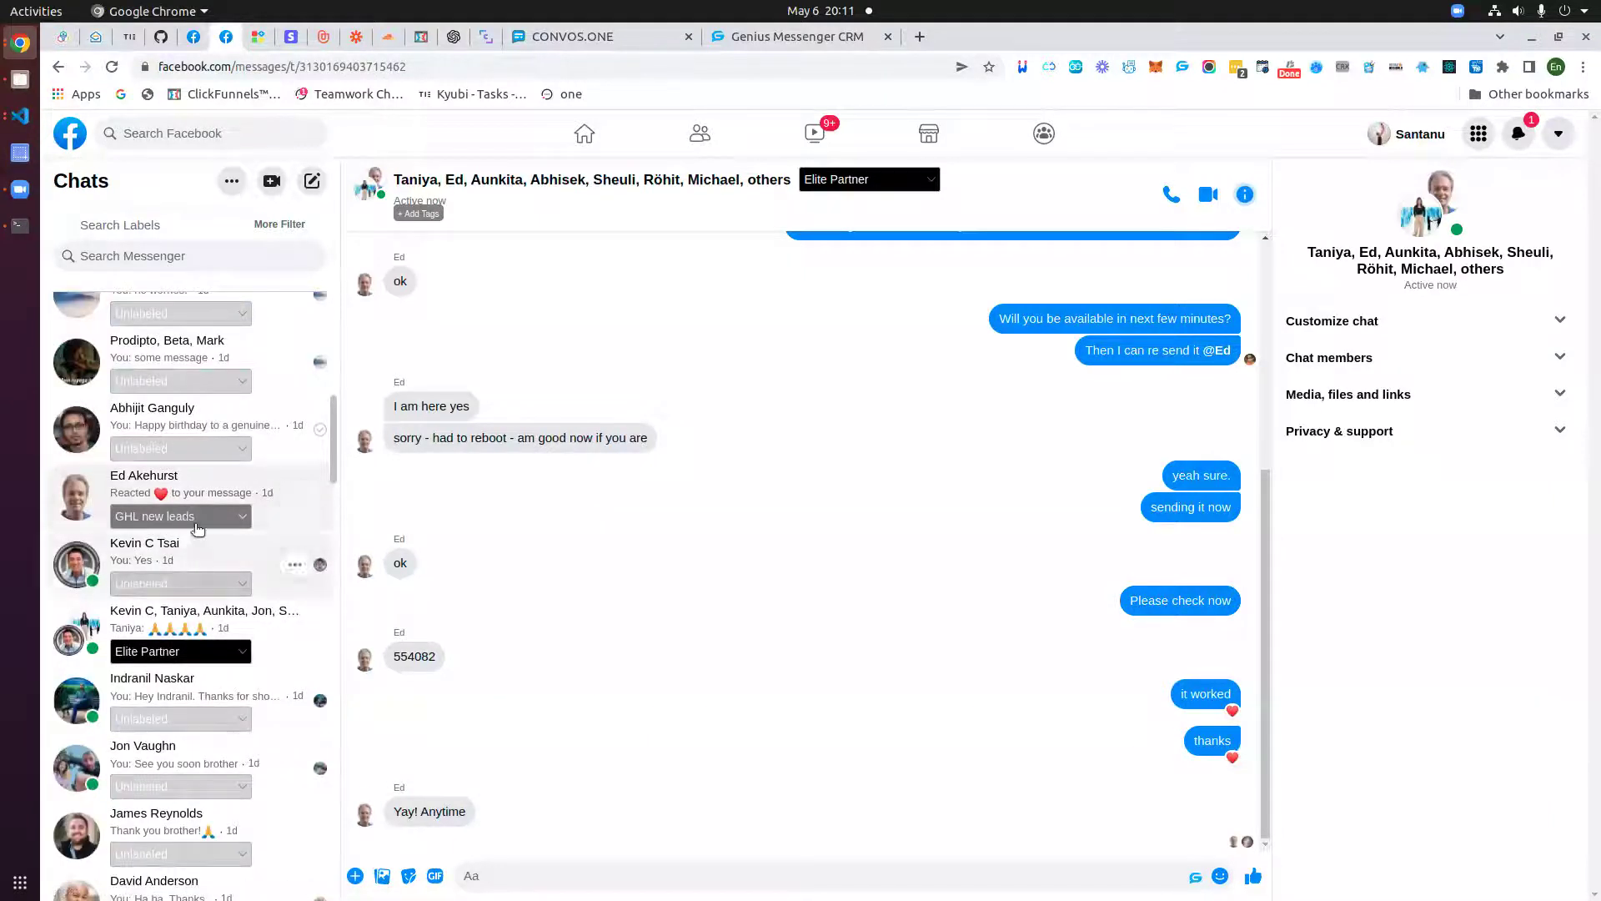
{"action": "left_click", "coordinate": [217, 518]}
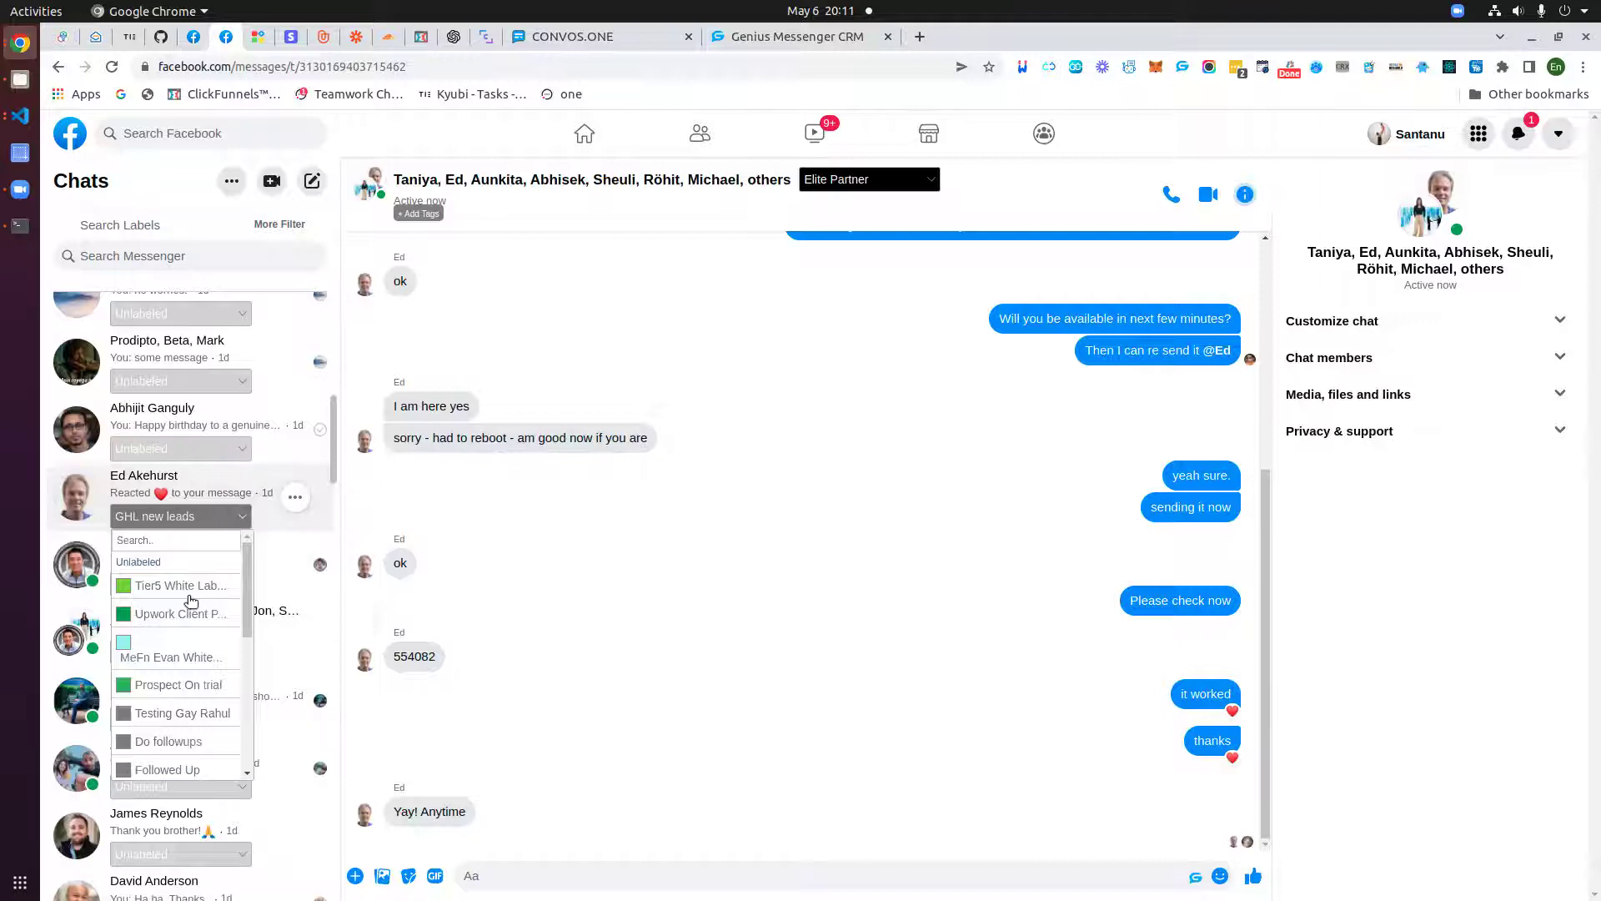
{"action": "scroll", "coordinate": [192, 608], "scroll_direction": "down", "scroll_amount": 3}
{"action": "scroll", "coordinate": [192, 608], "scroll_direction": "down", "scroll_amount": 5}
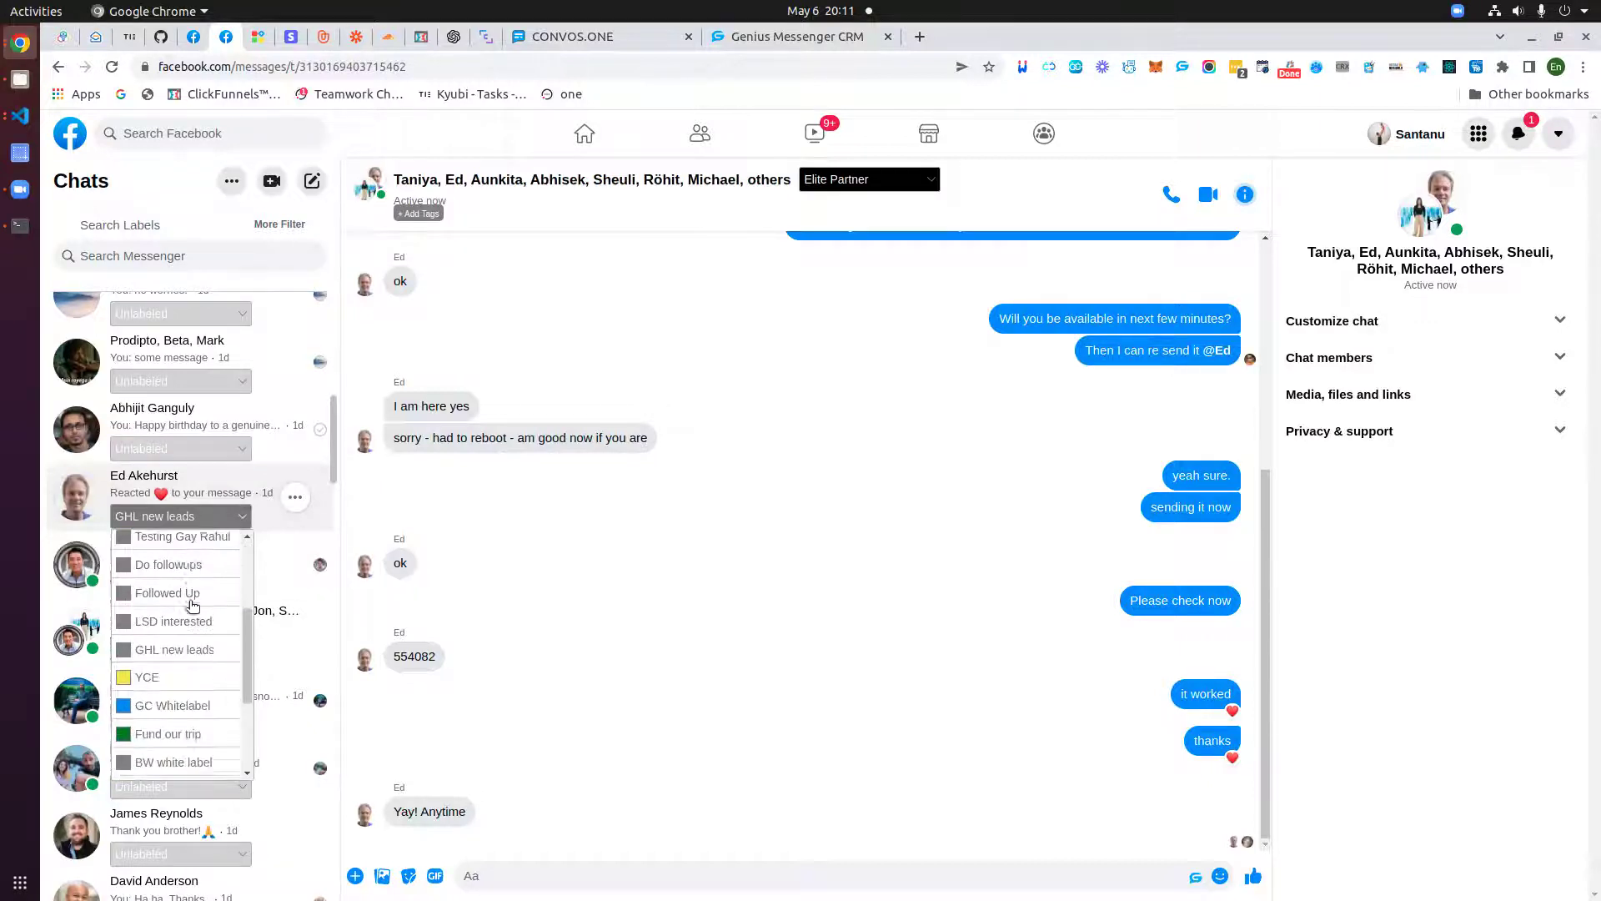
{"action": "scroll", "coordinate": [187, 612], "scroll_direction": "up", "scroll_amount": 10}
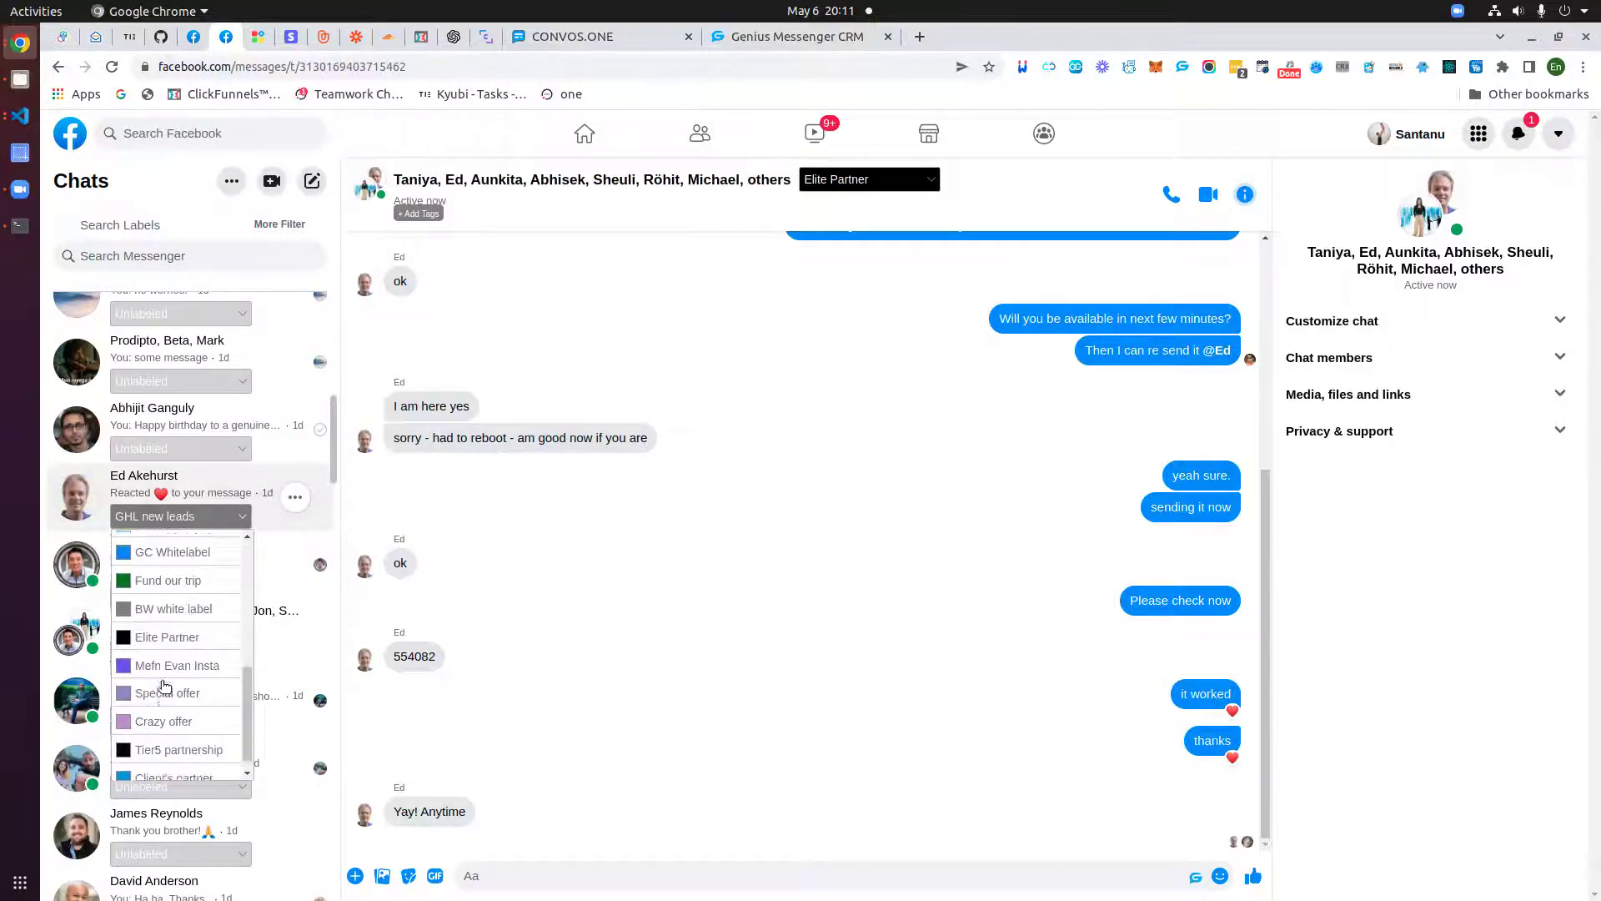
{"action": "scroll", "coordinate": [176, 778], "scroll_direction": "down", "scroll_amount": 1}
{"action": "scroll", "coordinate": [175, 778], "scroll_direction": "down", "scroll_amount": 4}
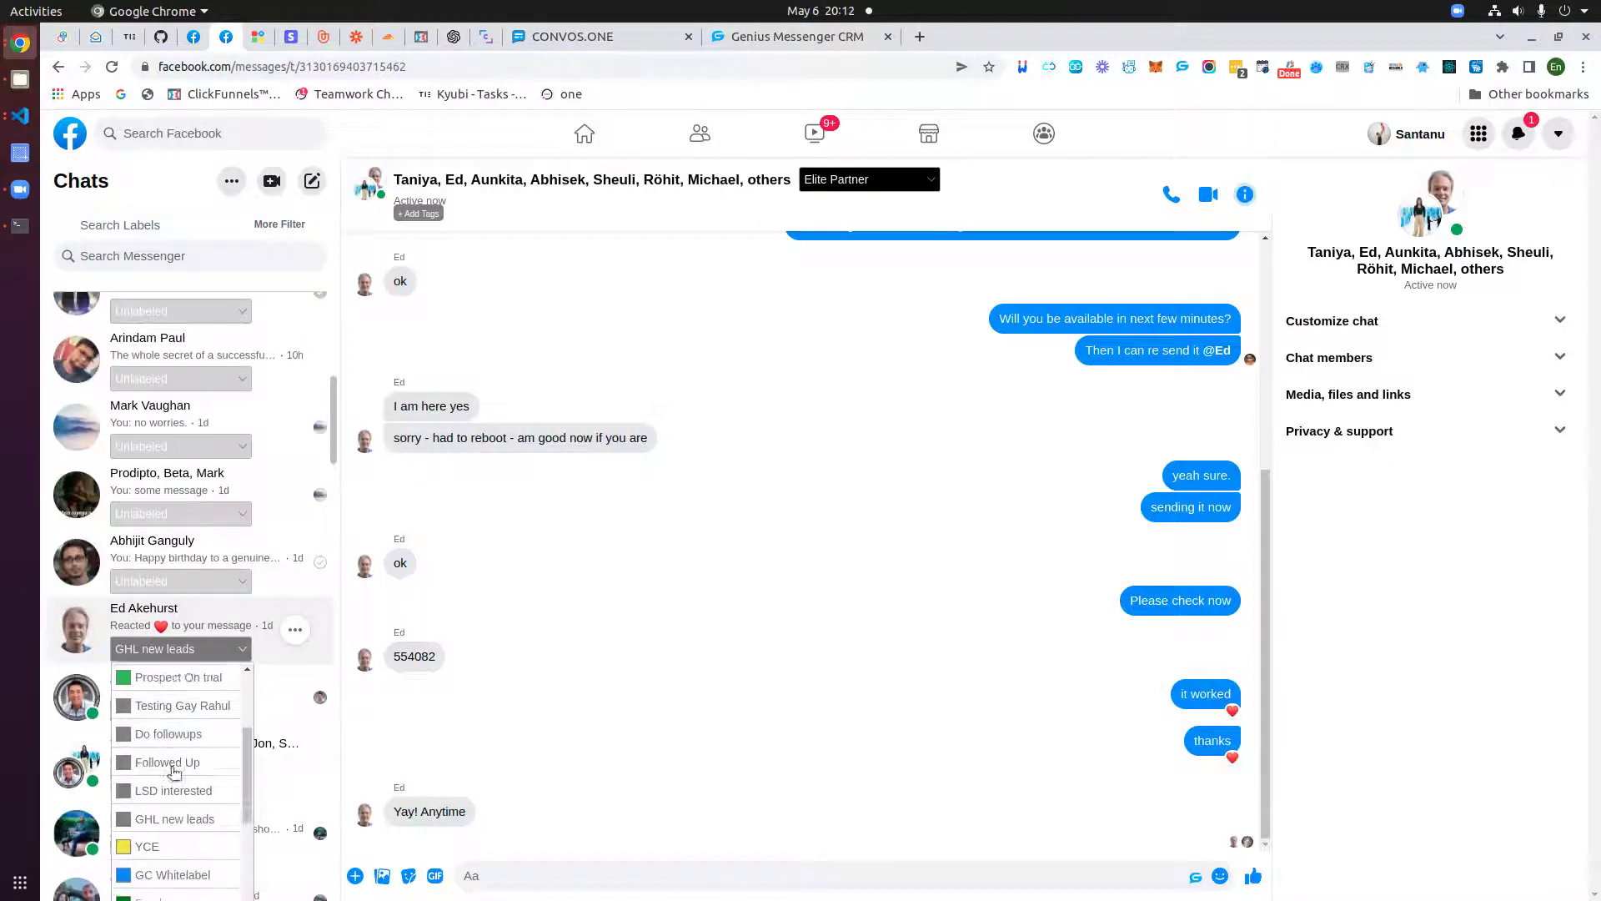
{"action": "scroll", "coordinate": [173, 757], "scroll_direction": "down", "scroll_amount": 2}
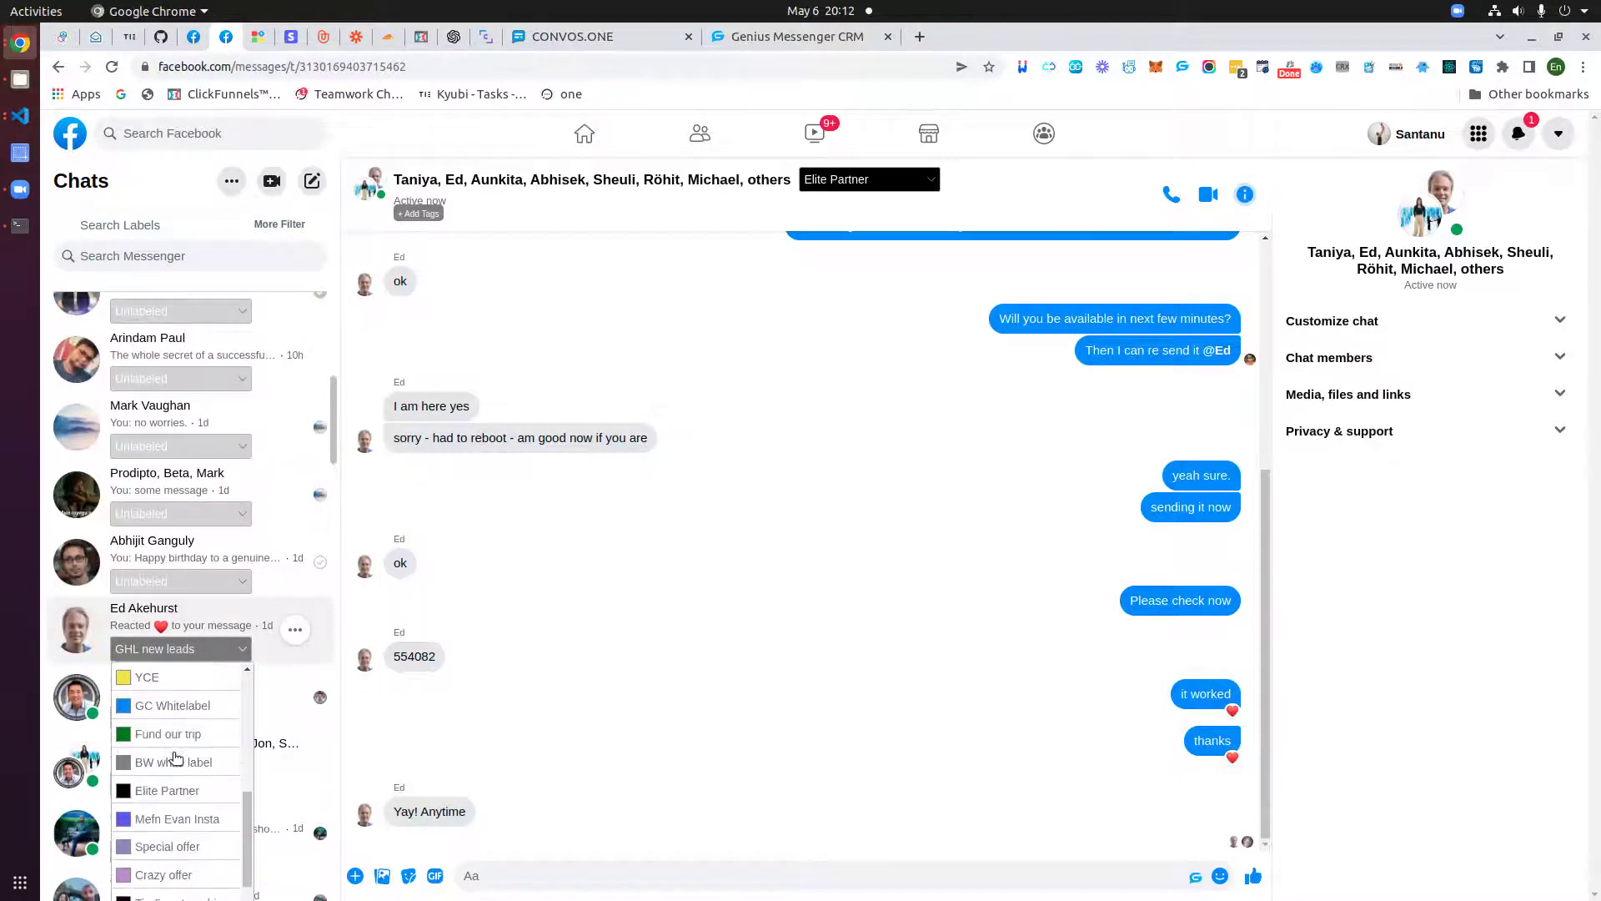
{"action": "scroll", "coordinate": [174, 755], "scroll_direction": "up", "scroll_amount": 5}
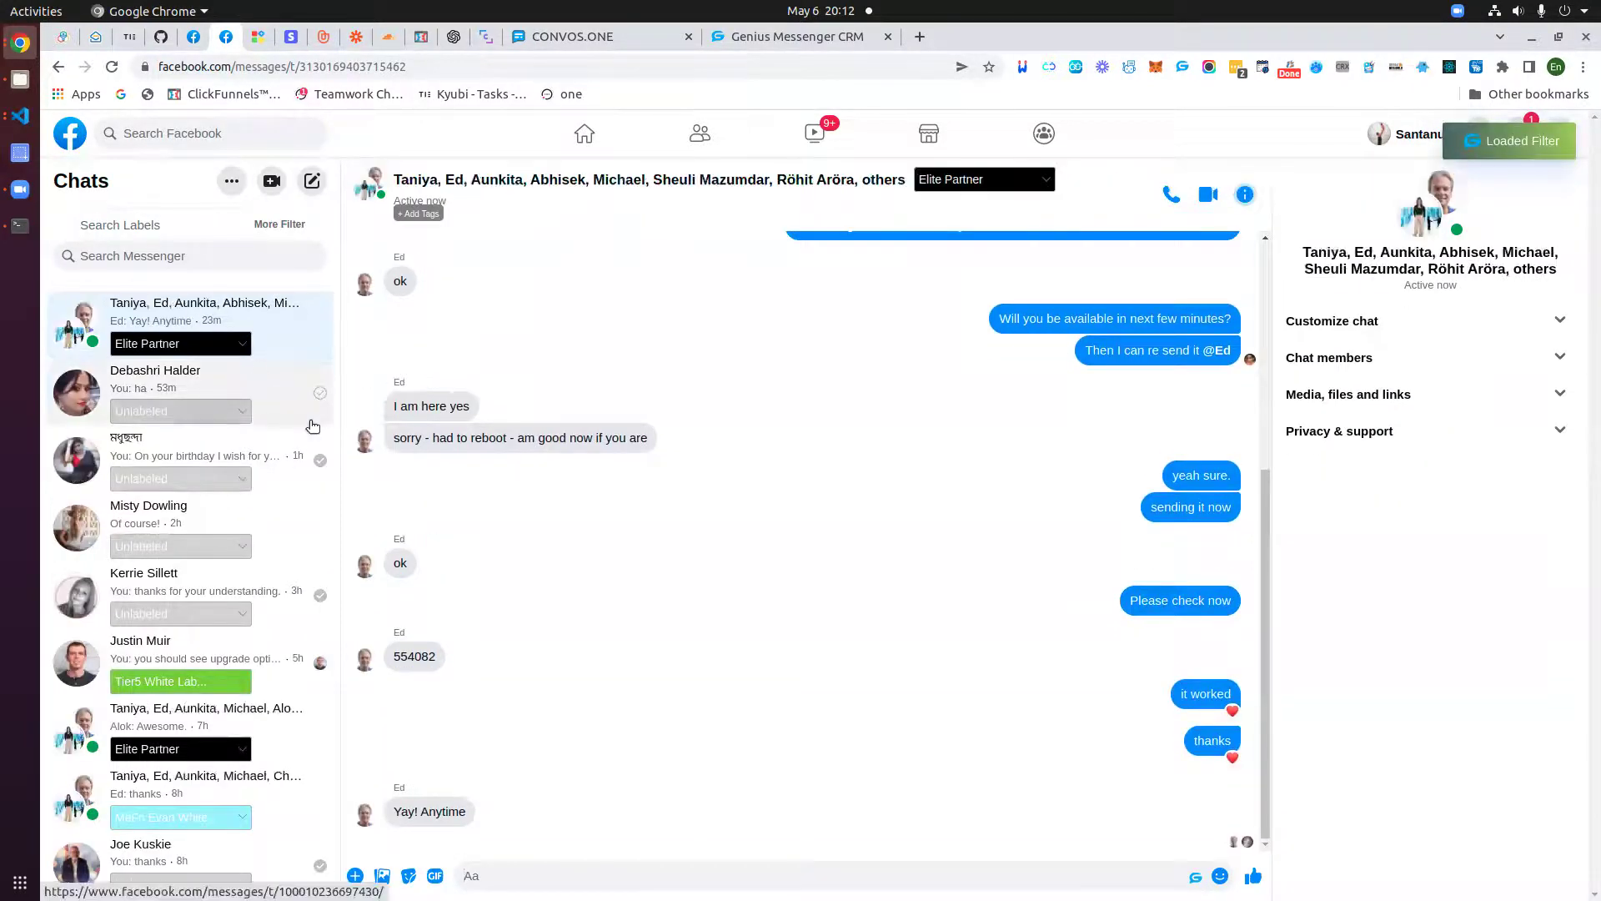
- Find the chat contact labeled GHL new leads and examine the short-code prefixes of the stages in its label list
{"action": "scroll", "coordinate": [260, 396], "scroll_direction": "down", "scroll_amount": 3}
{"action": "scroll", "coordinate": [254, 451], "scroll_direction": "down", "scroll_amount": 4}
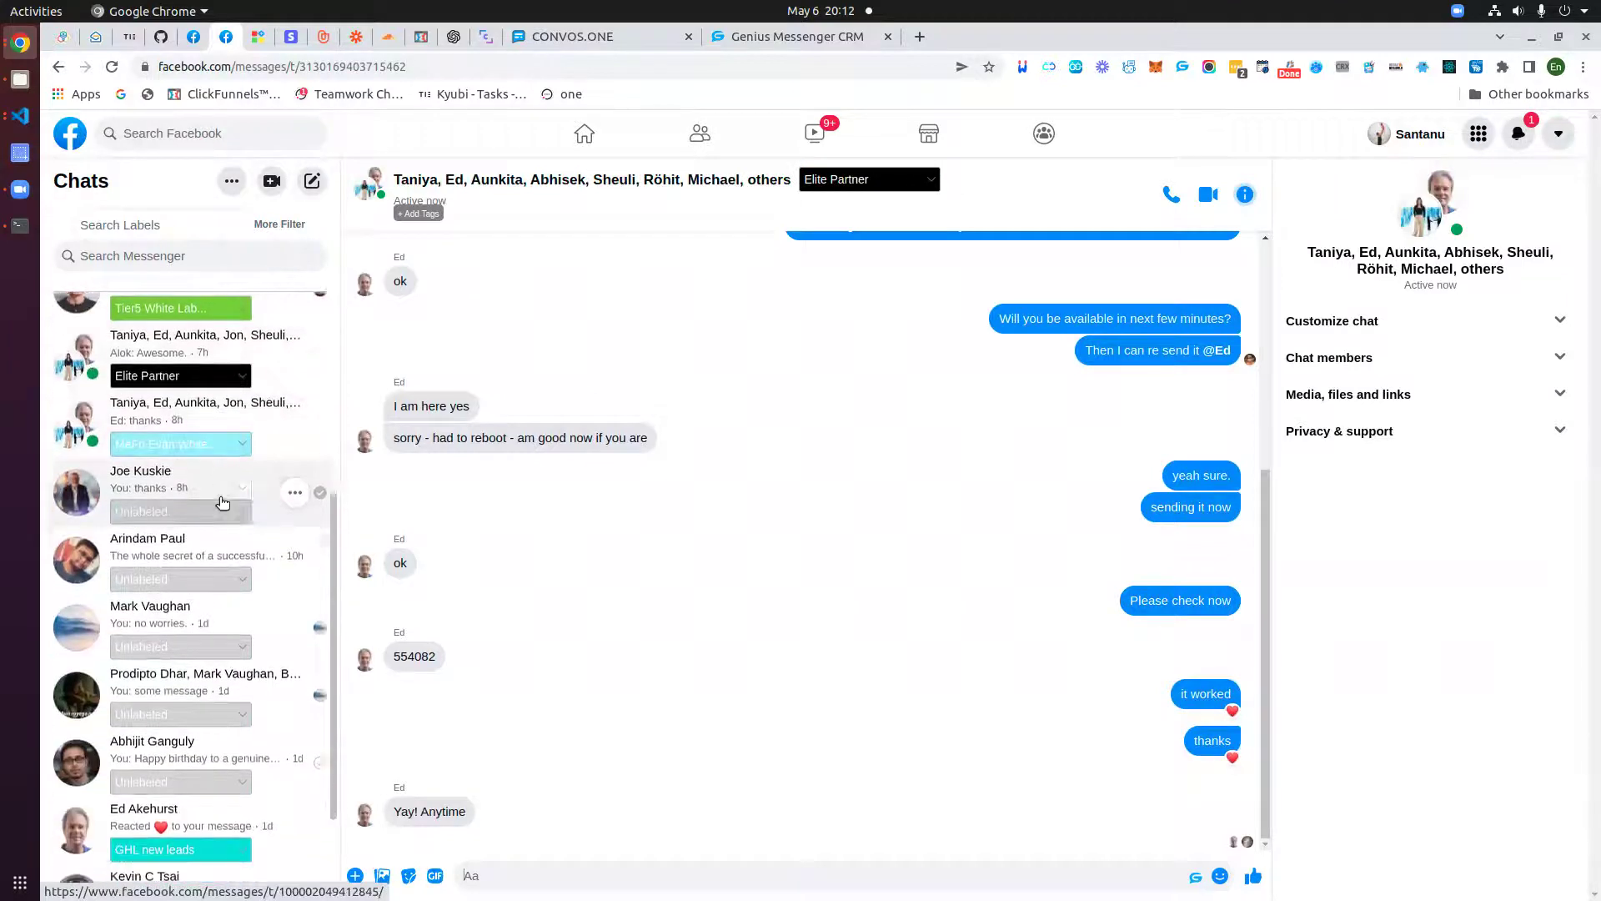
{"action": "left_click", "coordinate": [238, 698]}
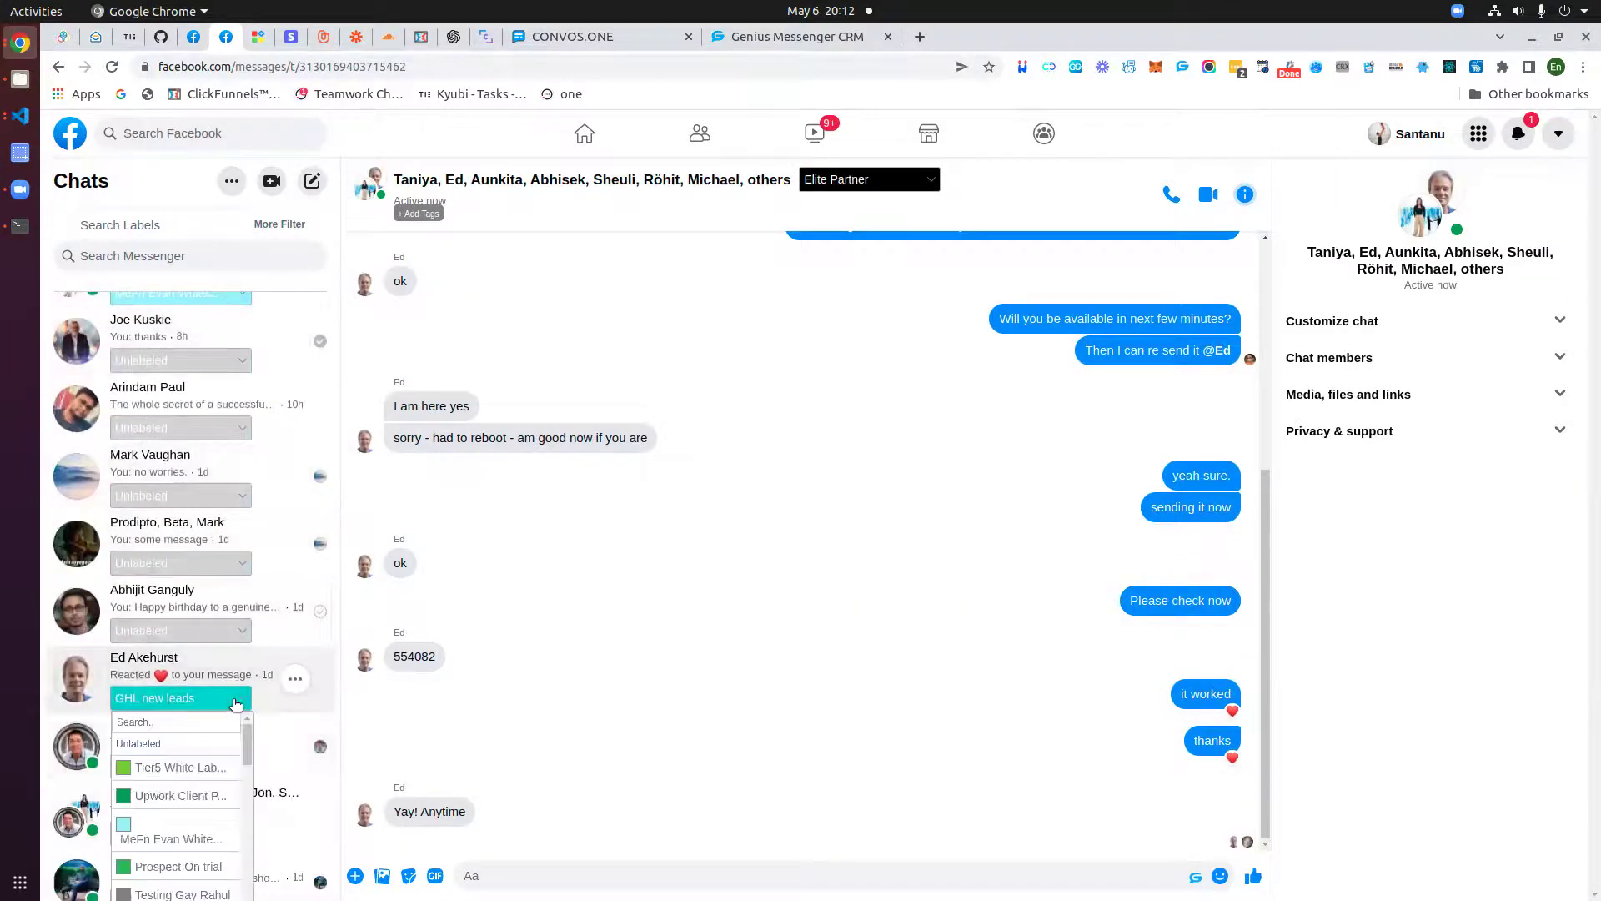
{"action": "scroll", "coordinate": [241, 762], "scroll_direction": "down", "scroll_amount": 2}
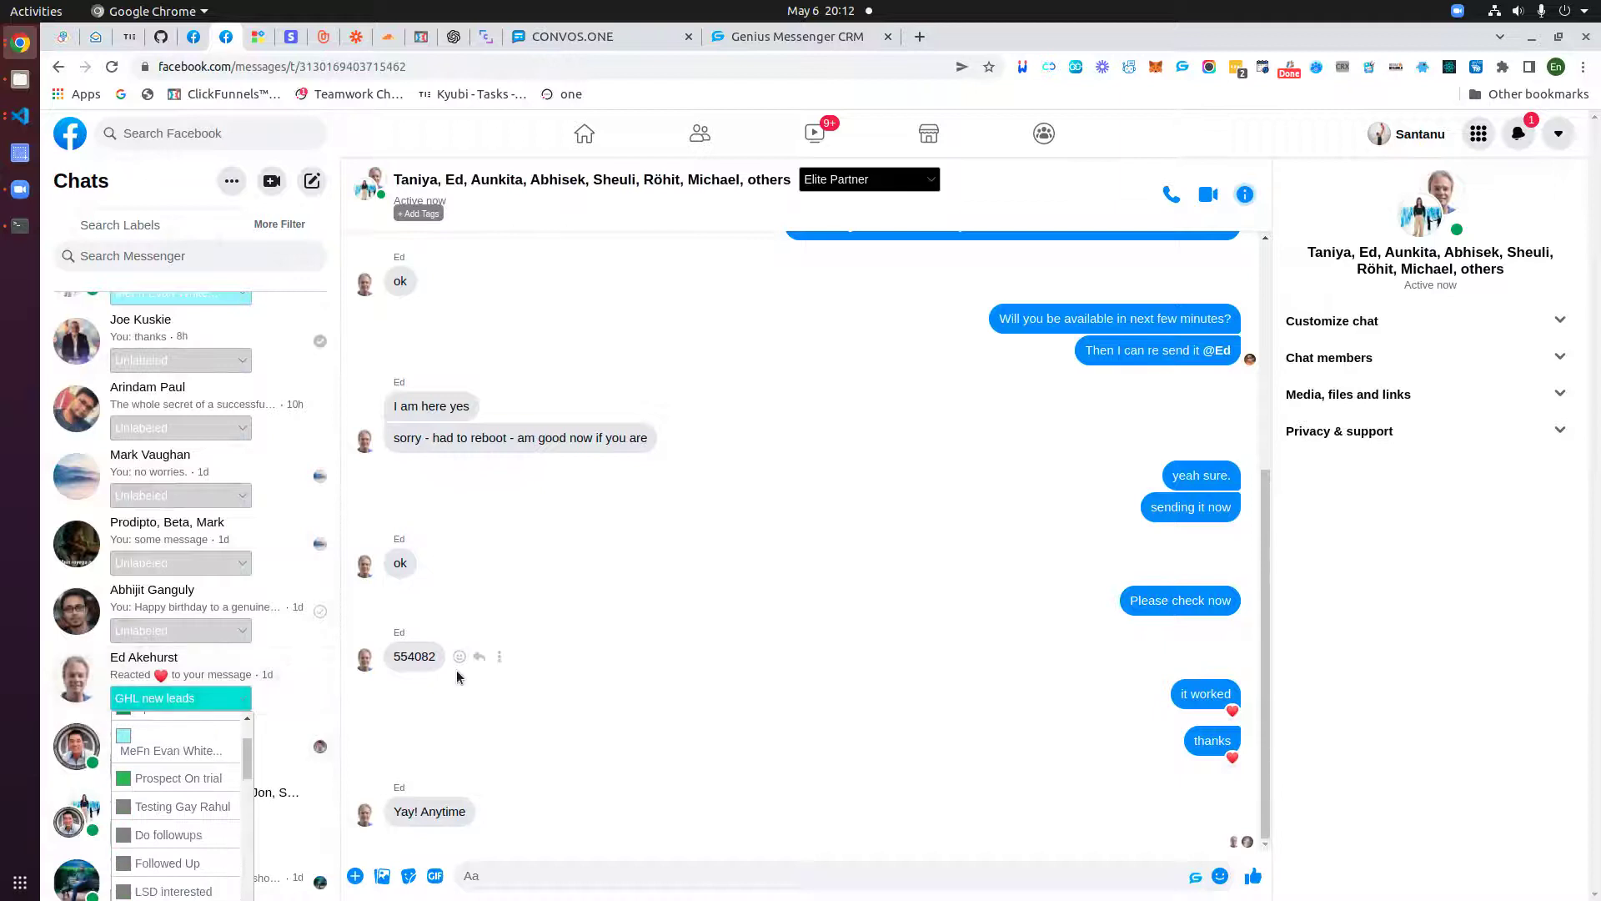
{"action": "scroll", "coordinate": [247, 757], "scroll_direction": "down", "scroll_amount": 2}
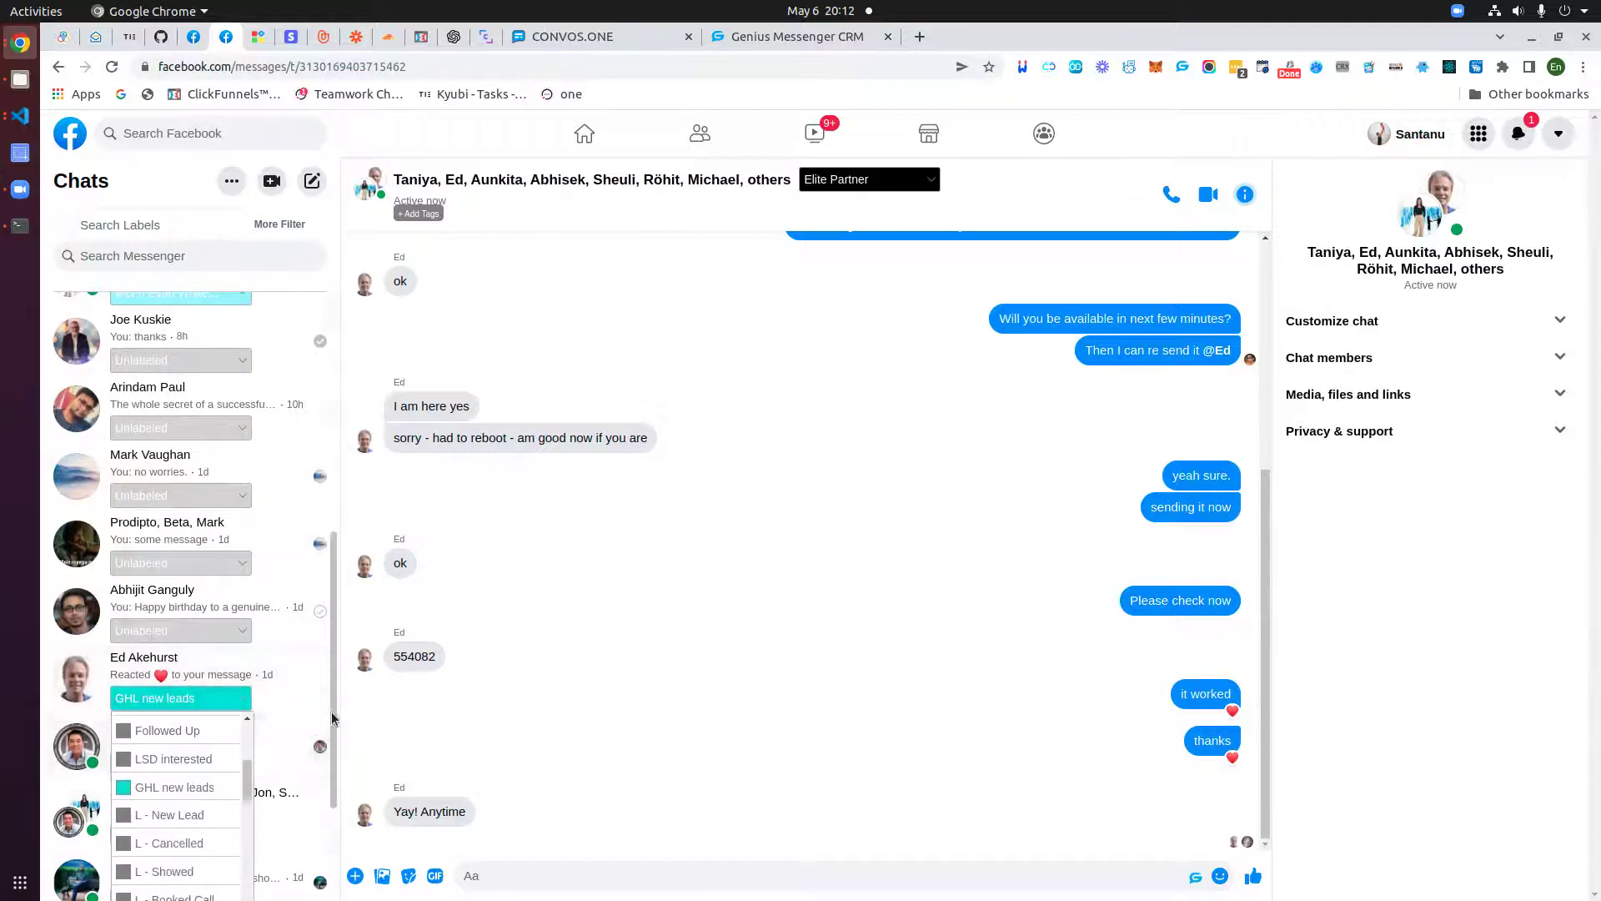
{"action": "scroll", "coordinate": [328, 729], "scroll_direction": "down", "scroll_amount": 2}
{"action": "scroll", "coordinate": [171, 613], "scroll_direction": "down", "scroll_amount": 1}
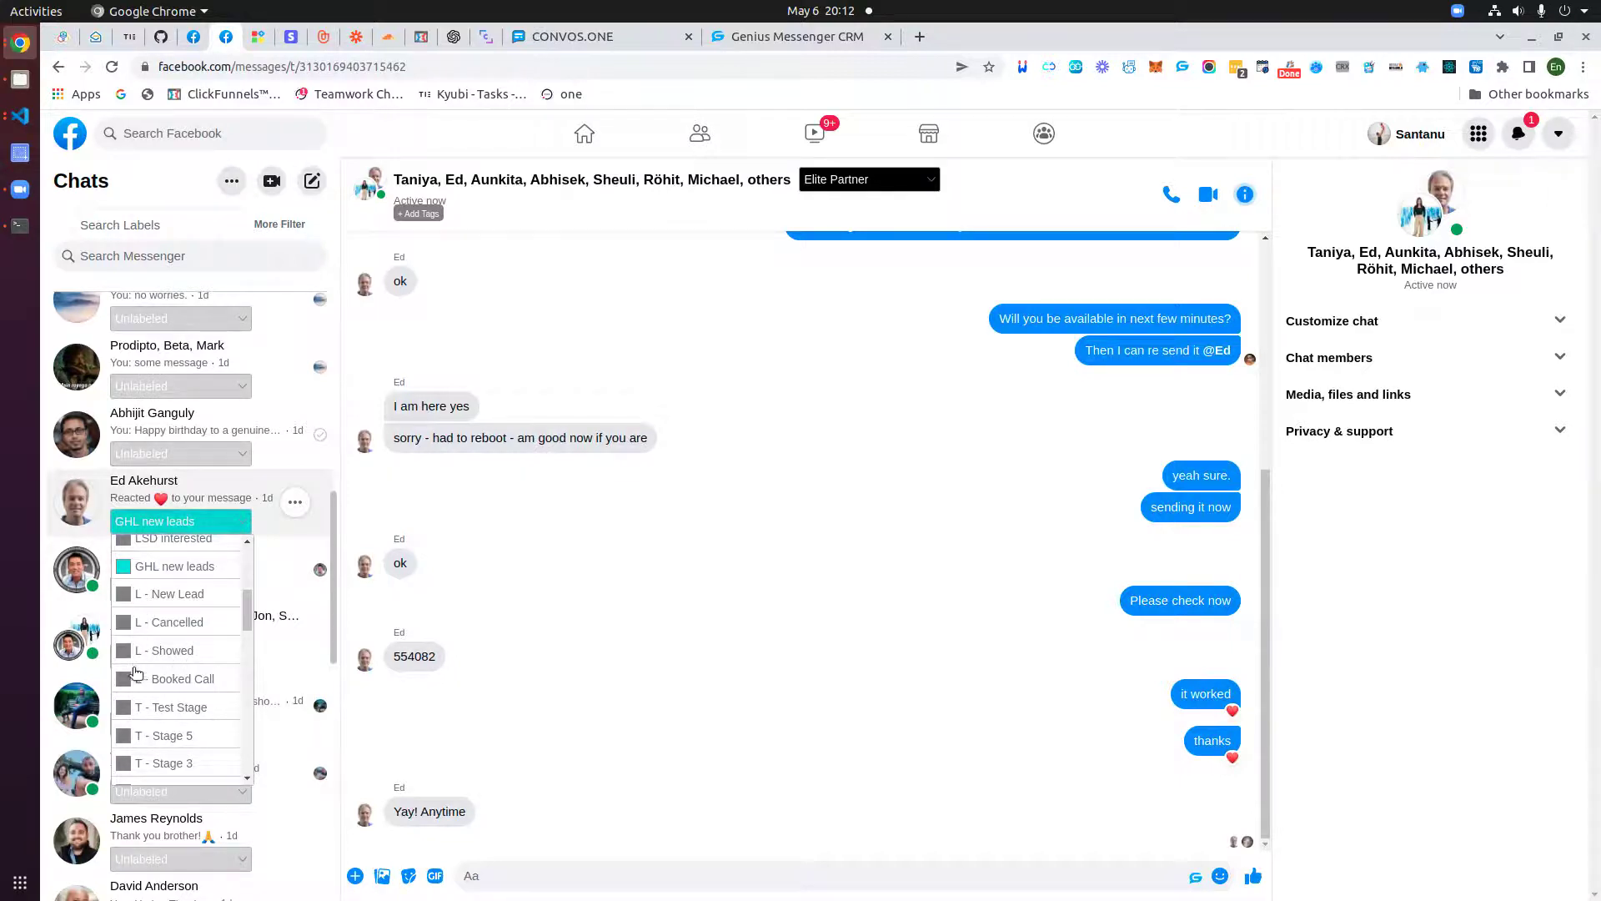
{"action": "scroll", "coordinate": [133, 594], "scroll_direction": "down", "scroll_amount": 3}
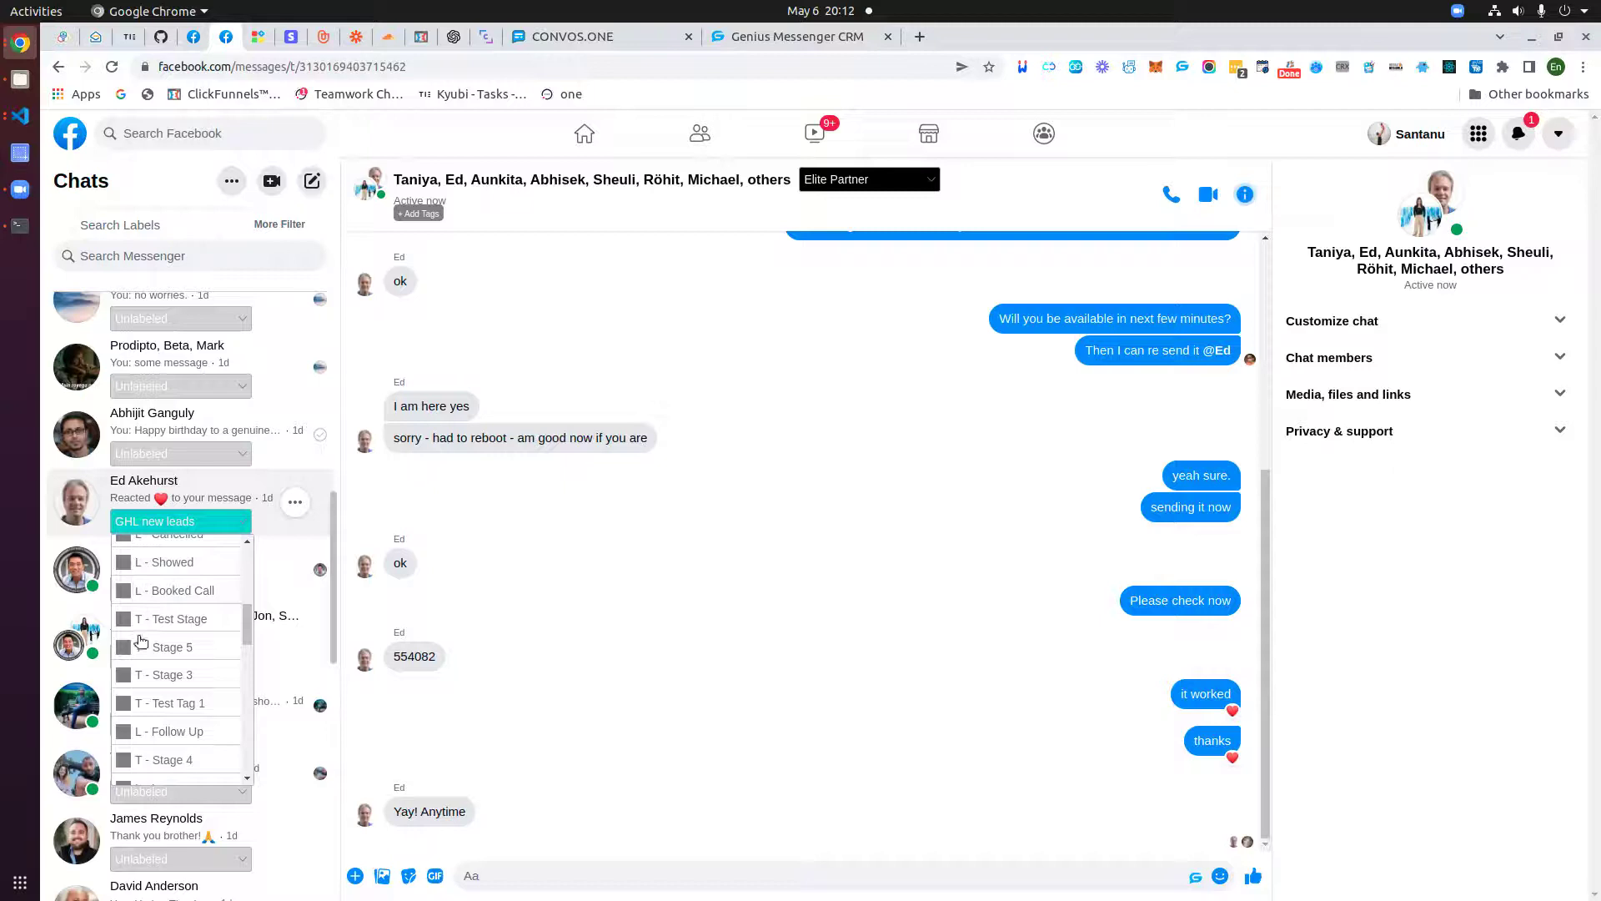
{"action": "scroll", "coordinate": [142, 703], "scroll_direction": "down", "scroll_amount": 1}
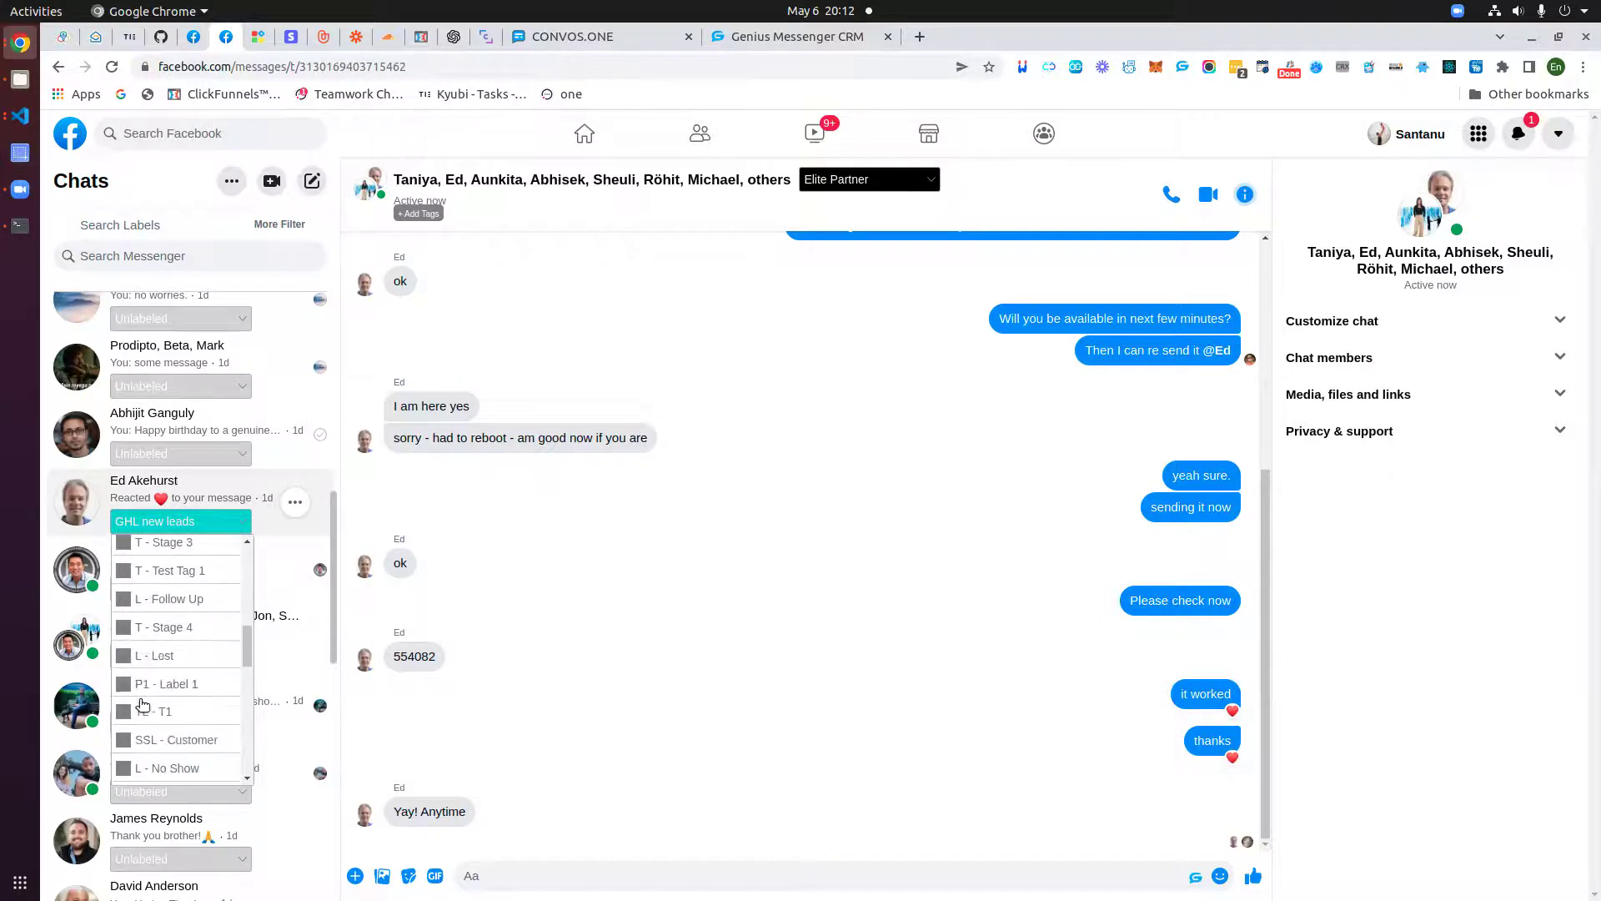
{"action": "scroll", "coordinate": [137, 620], "scroll_direction": "down", "scroll_amount": 1}
{"action": "scroll", "coordinate": [137, 619], "scroll_direction": "down", "scroll_amount": 1}
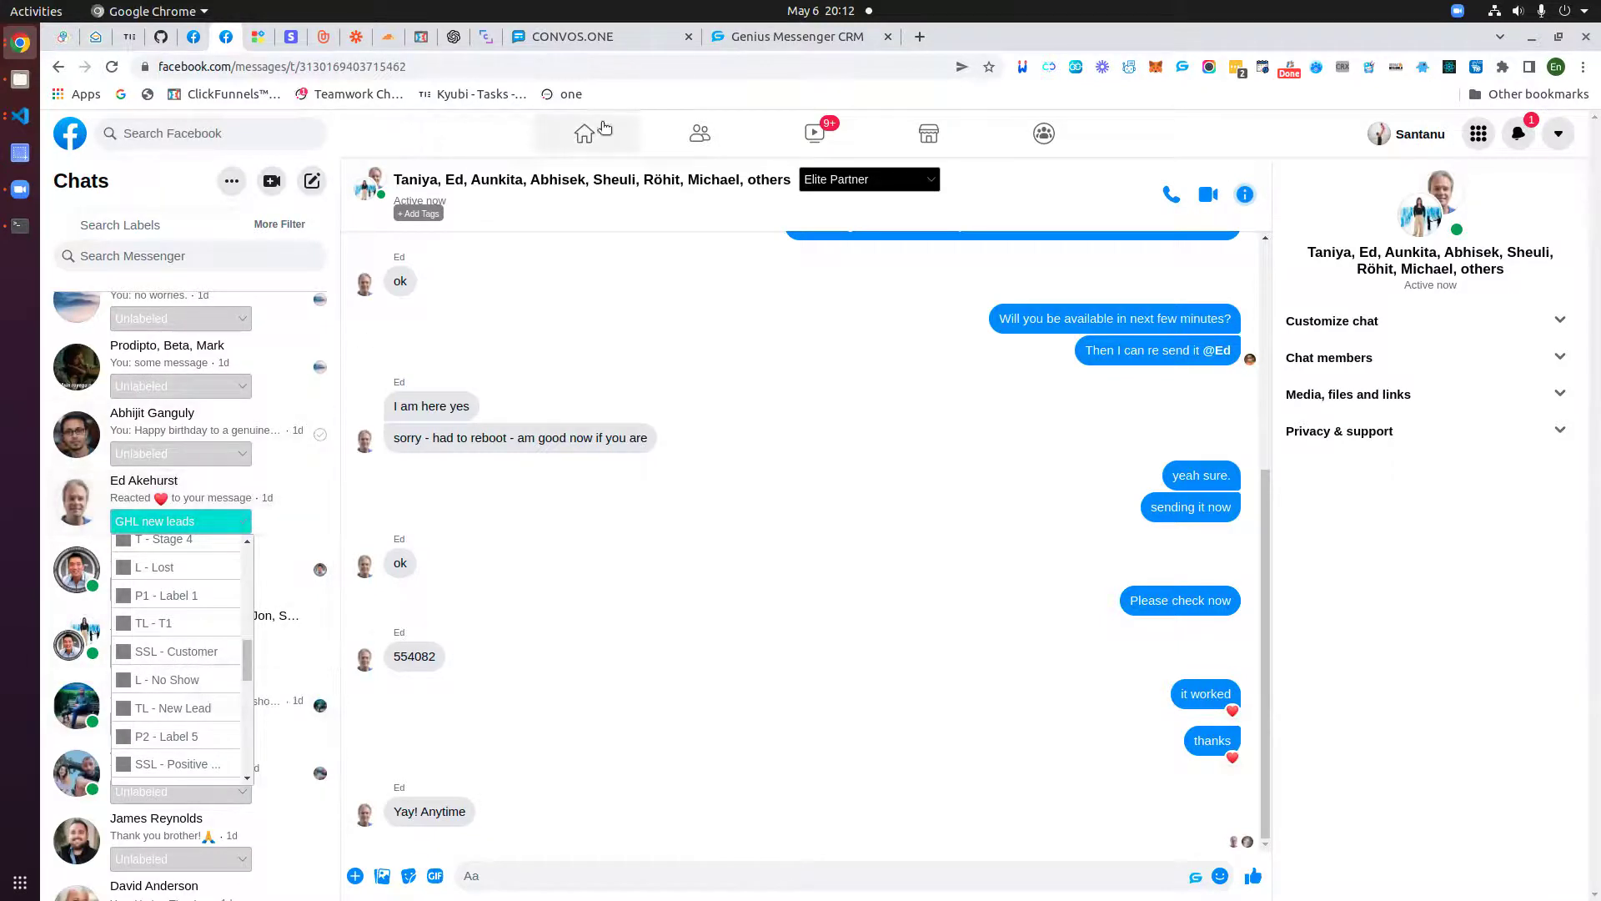
- Switch to Genius Messenger CRM and compare the stage prefixes of the San's Leads, Leads, Test and Pipeline 2 pipelines
{"action": "left_click", "coordinate": [743, 38]}
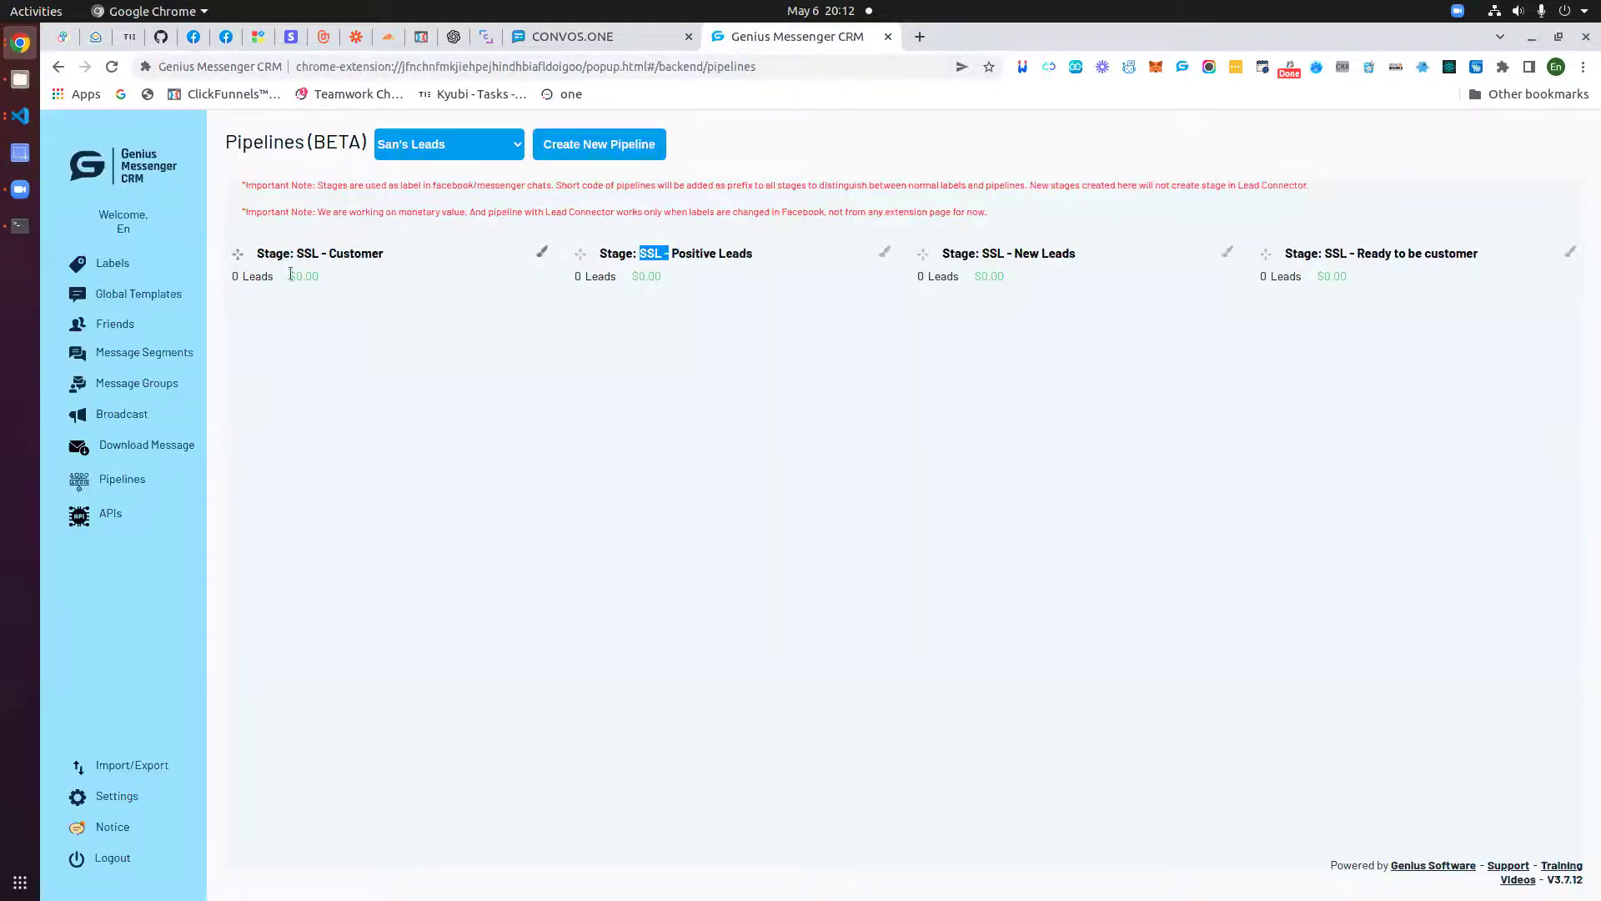
{"action": "left_click_drag", "start_coordinate": [298, 253], "coordinate": [328, 254]}
{"action": "left_click", "coordinate": [473, 148]}
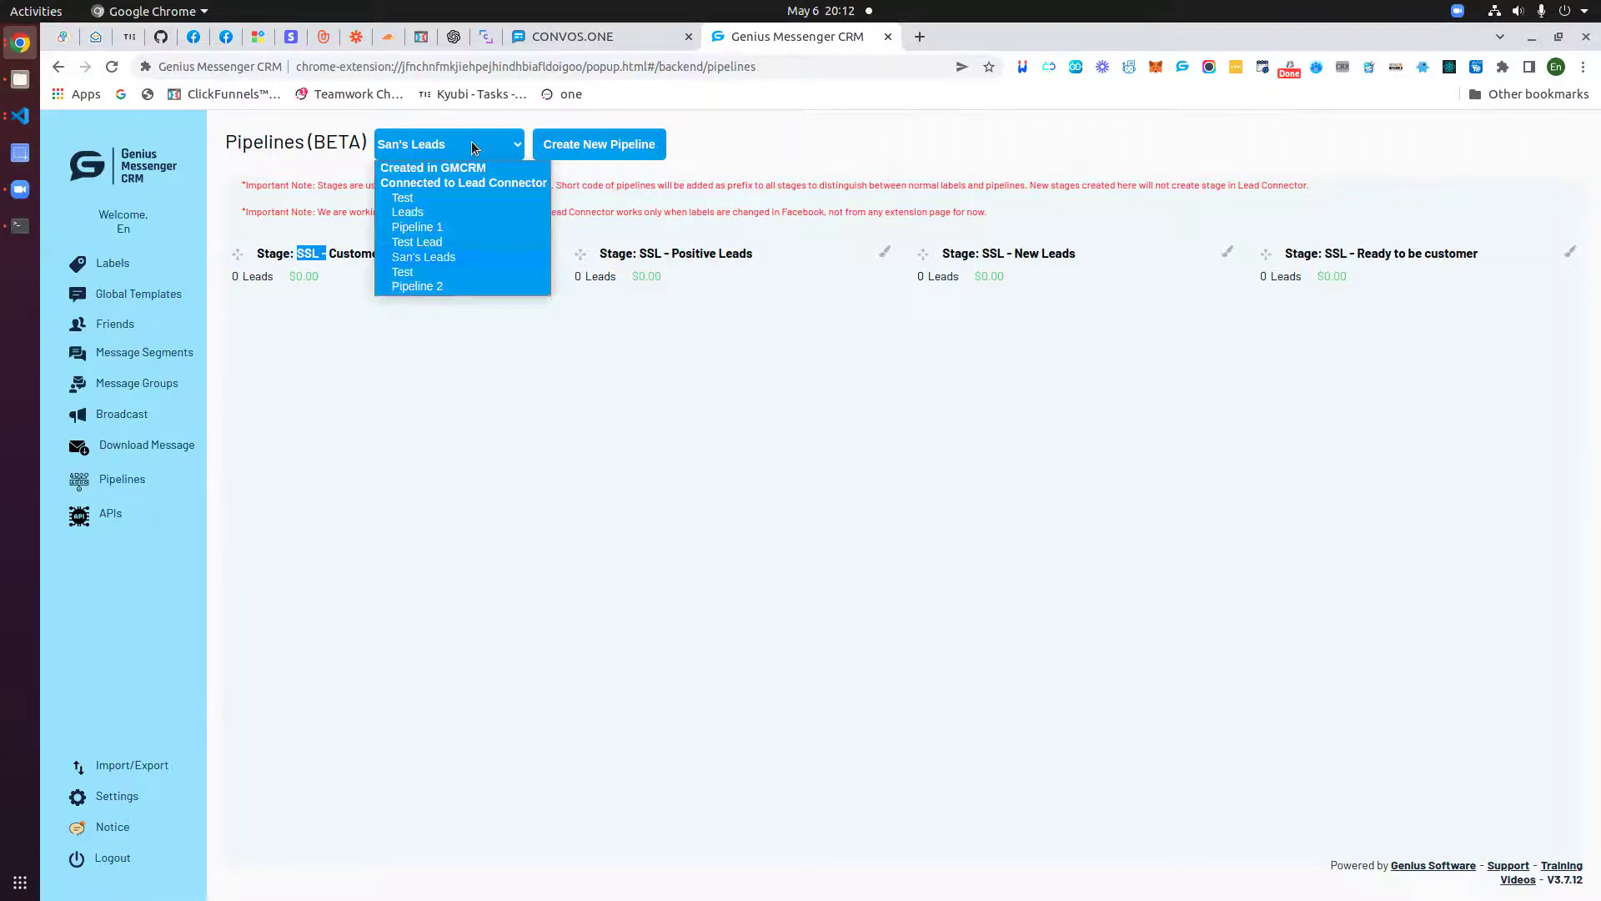
{"action": "left_click", "coordinate": [414, 212]}
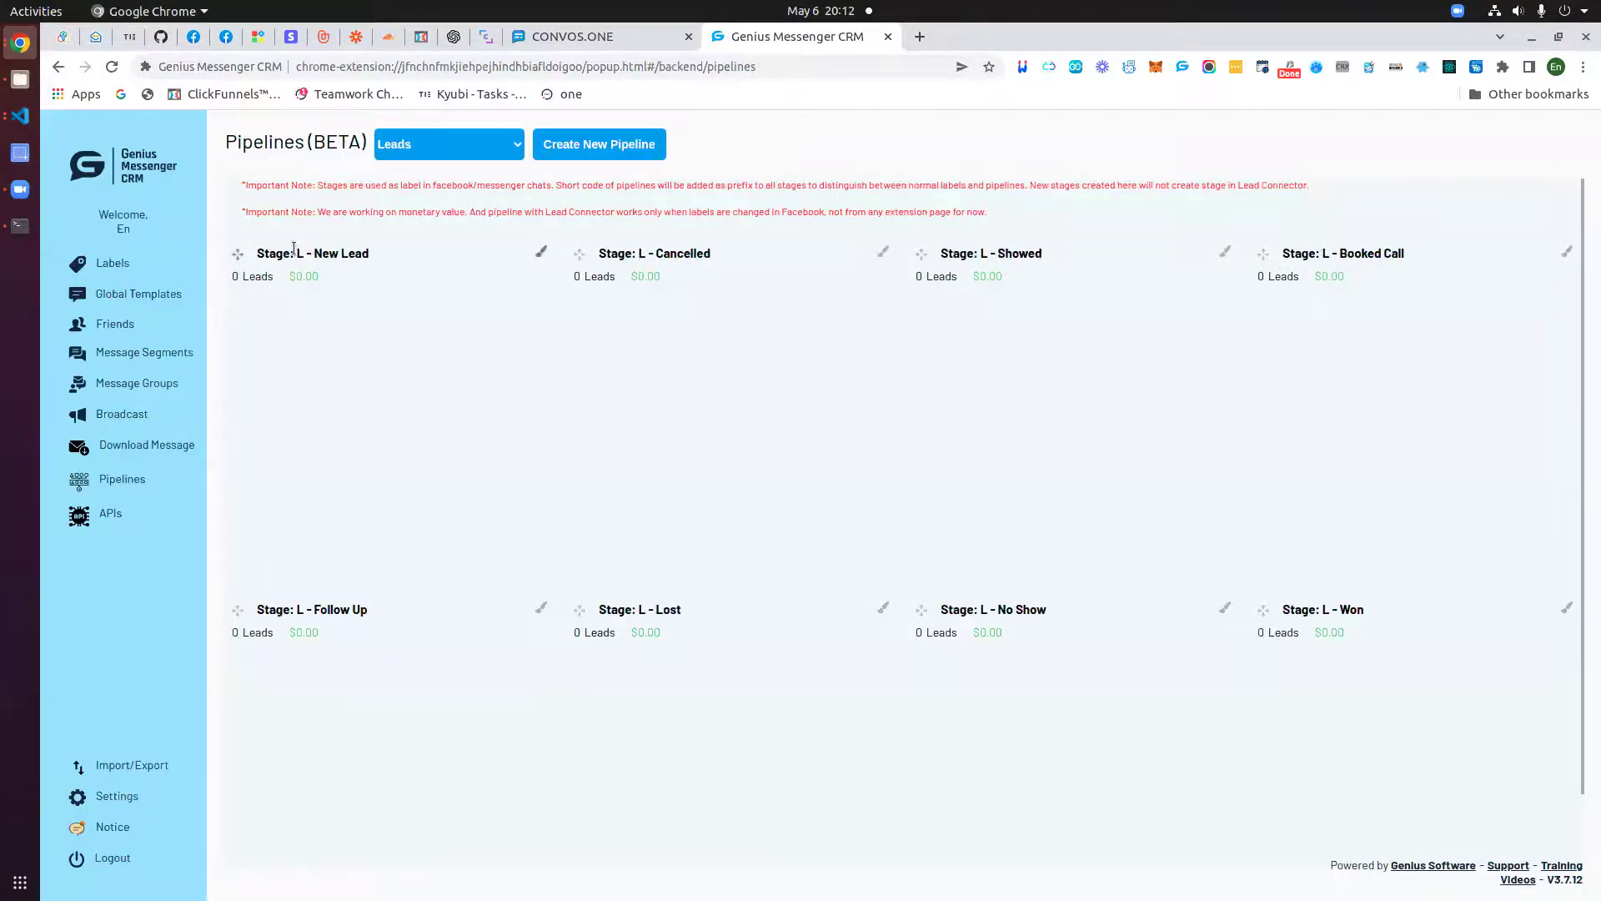
{"action": "left_click", "coordinate": [488, 151]}
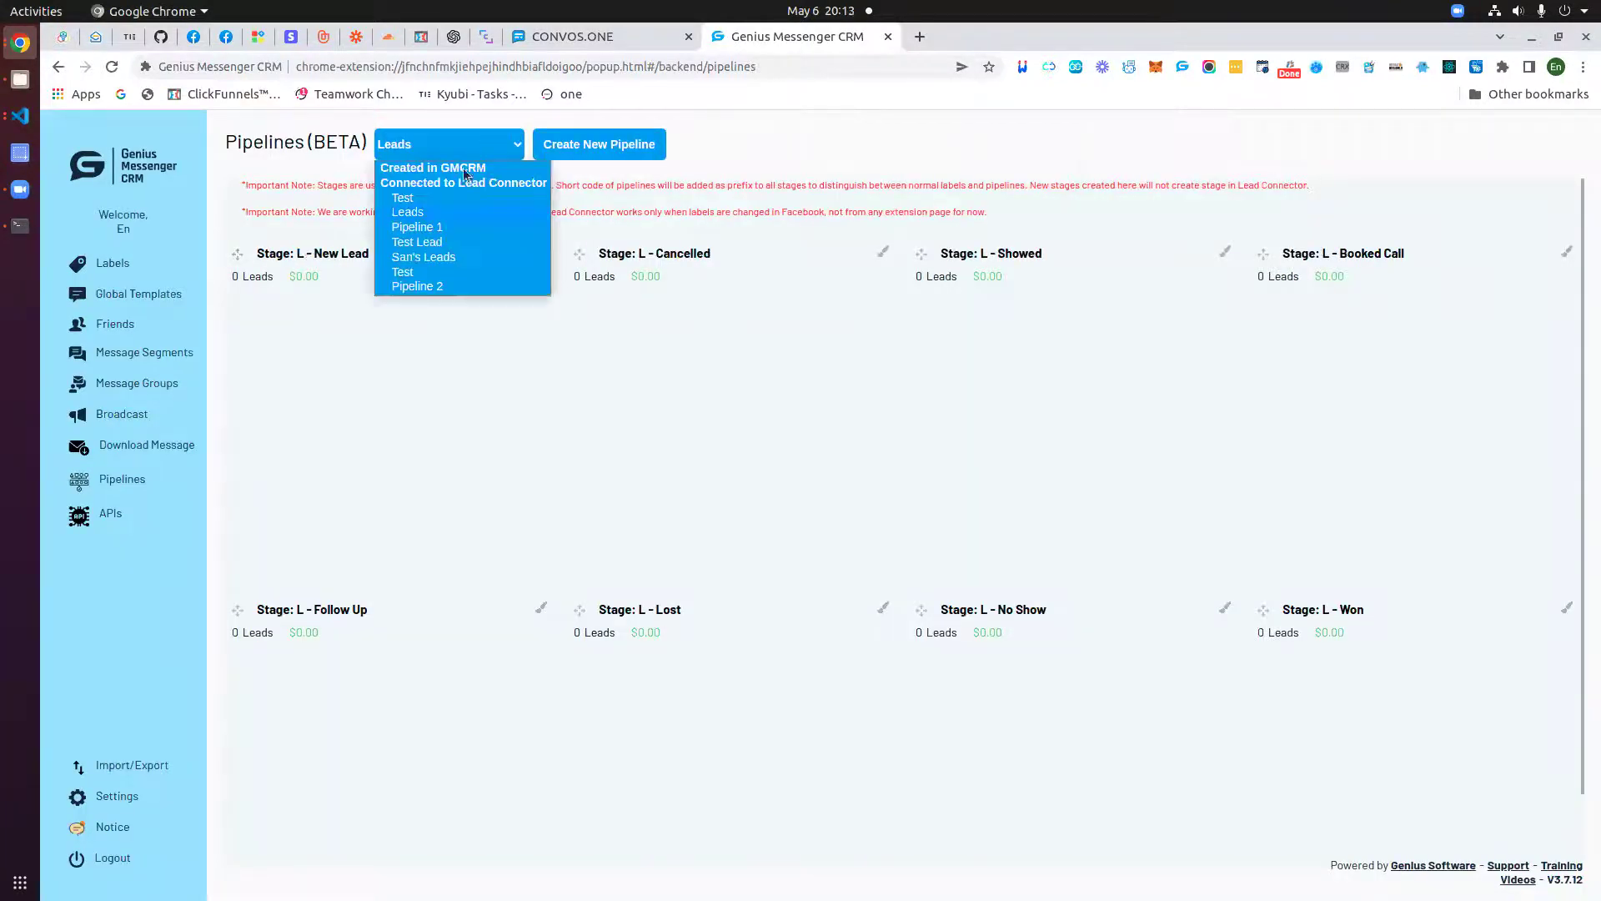
{"action": "left_click", "coordinate": [302, 252]}
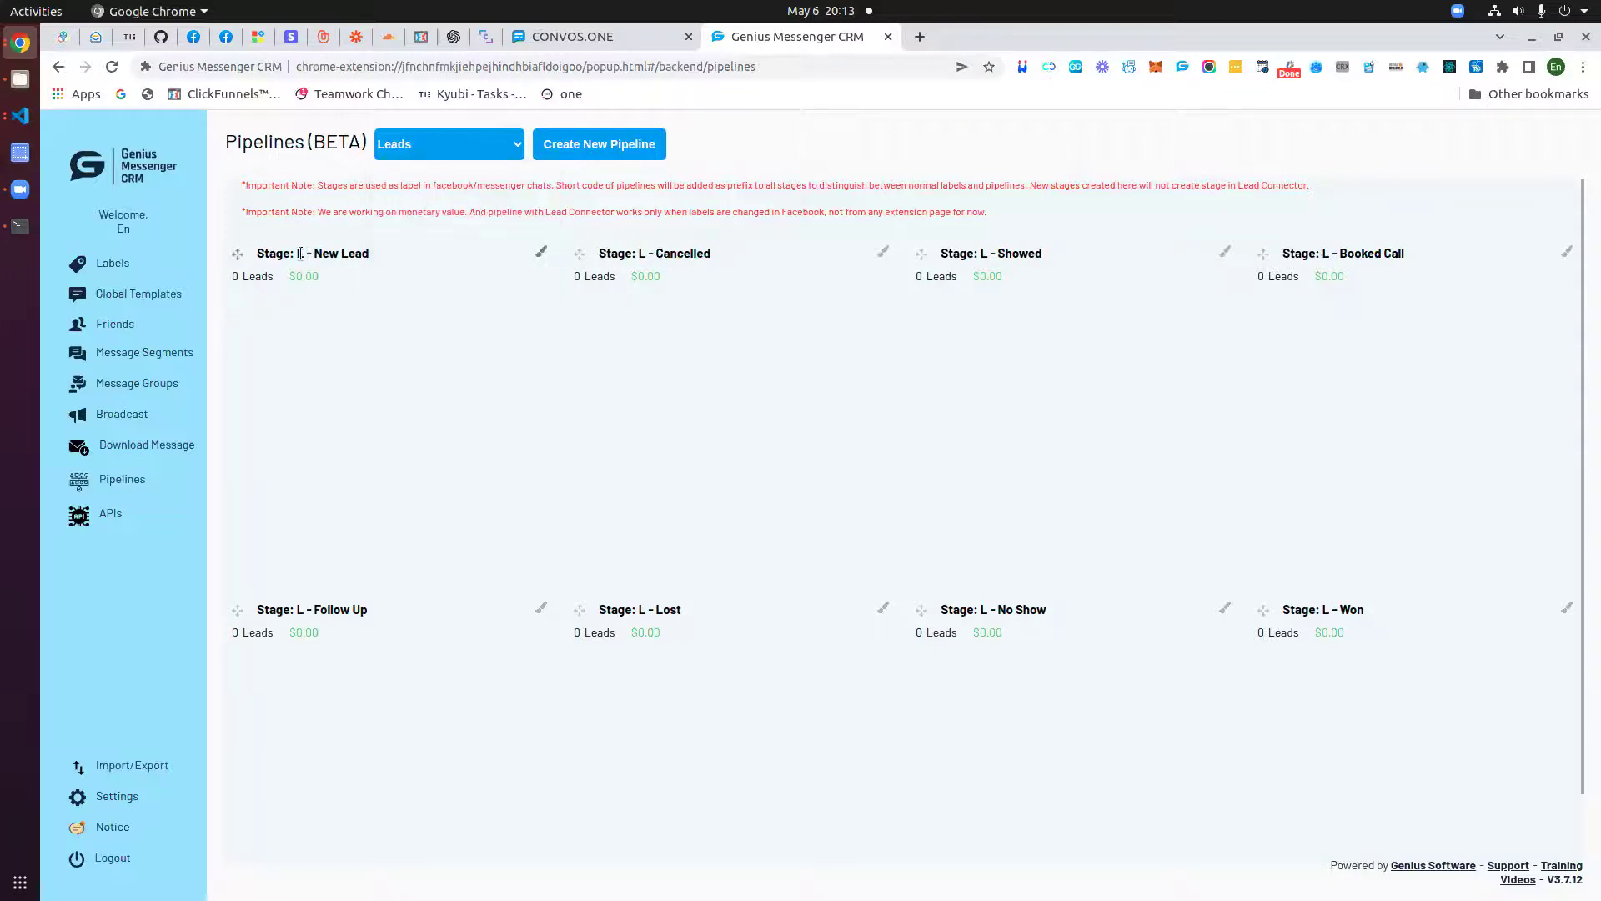
{"action": "left_click", "coordinate": [427, 148]}
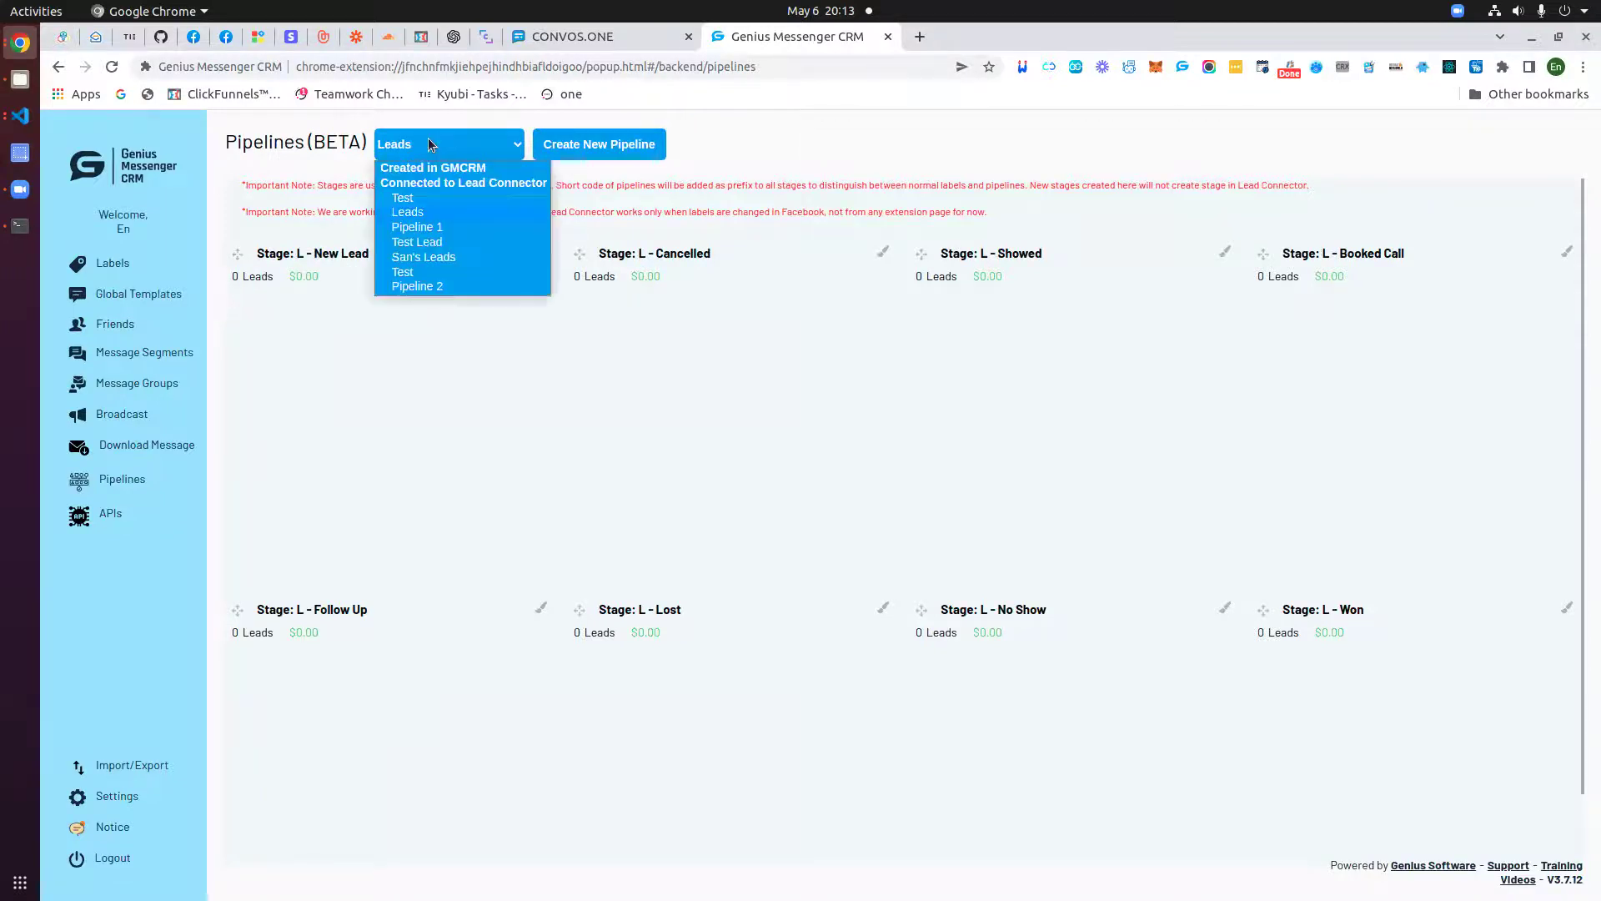
{"action": "left_click", "coordinate": [412, 271]}
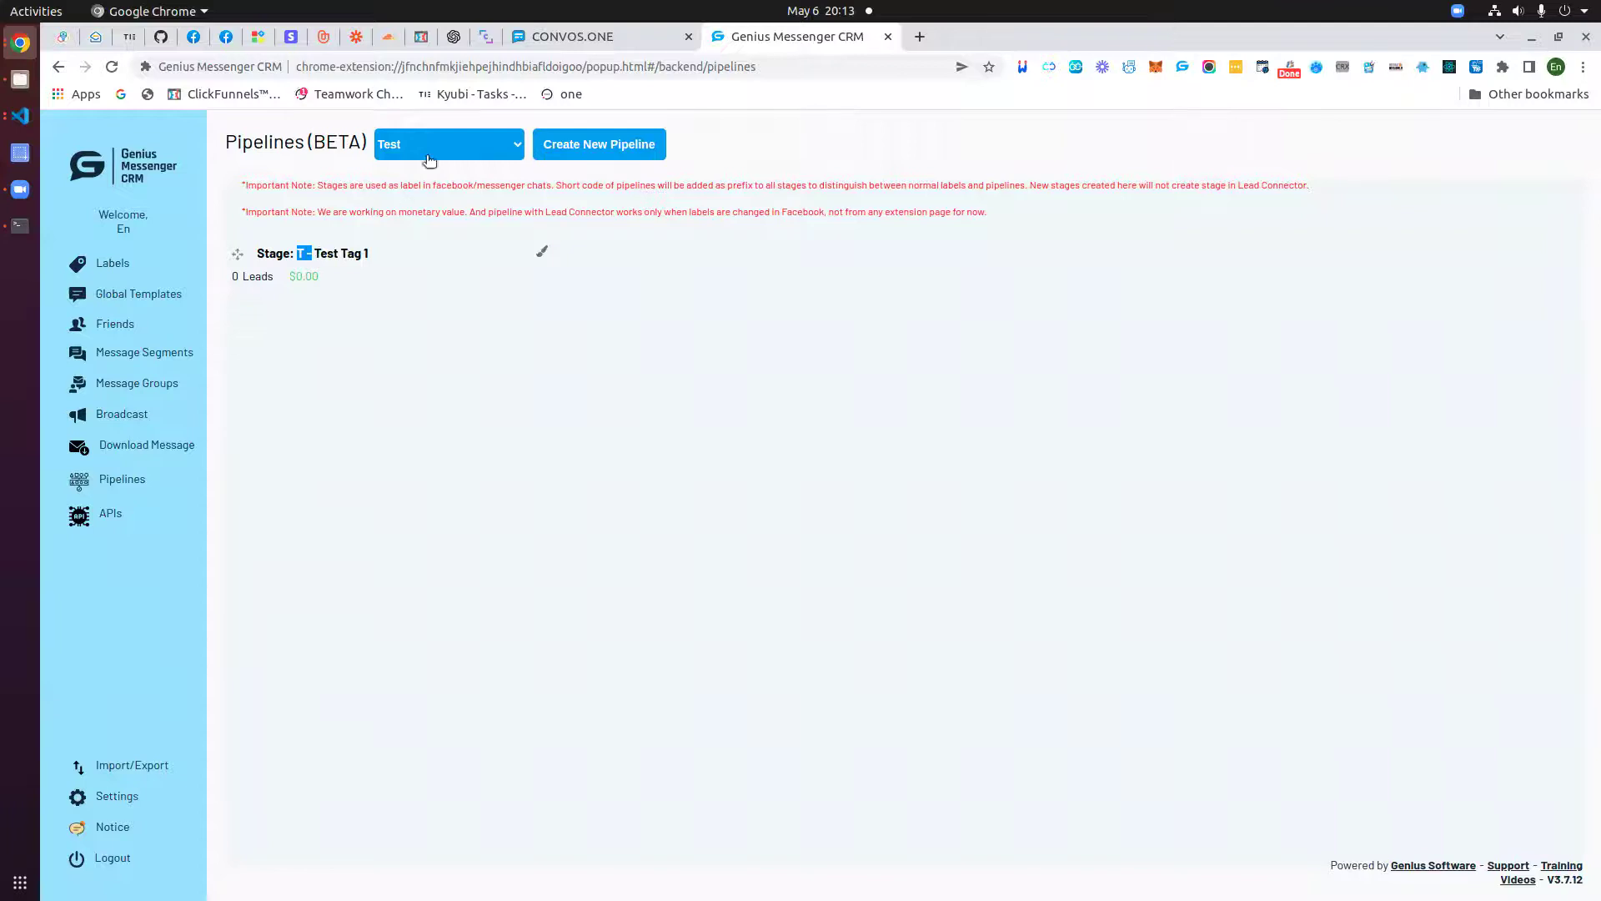
{"action": "left_click", "coordinate": [429, 147]}
{"action": "left_click", "coordinate": [418, 285]}
{"action": "left_click_drag", "start_coordinate": [299, 251], "coordinate": [315, 255]}
- Switch to Facebook Messenger and assign the label SSL - New Leads to the contact labeled GHL new leads
{"action": "left_click", "coordinate": [579, 35]}
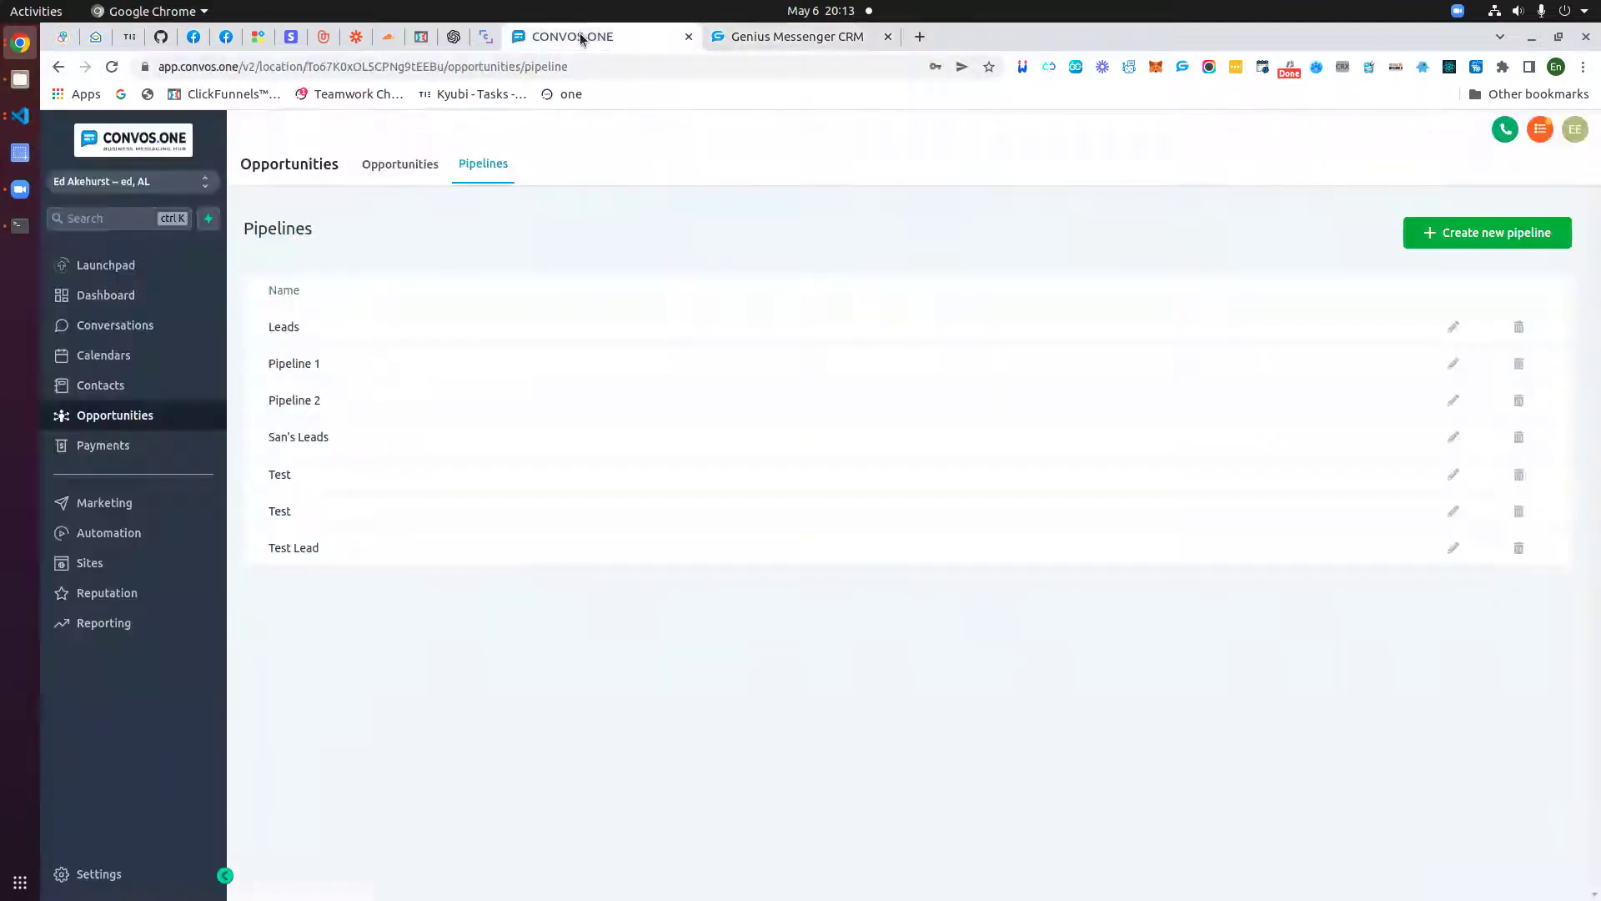
{"action": "left_click", "coordinate": [237, 39]}
{"action": "scroll", "coordinate": [154, 626], "scroll_direction": "down", "scroll_amount": 3}
{"action": "scroll", "coordinate": [156, 632], "scroll_direction": "down", "scroll_amount": 5}
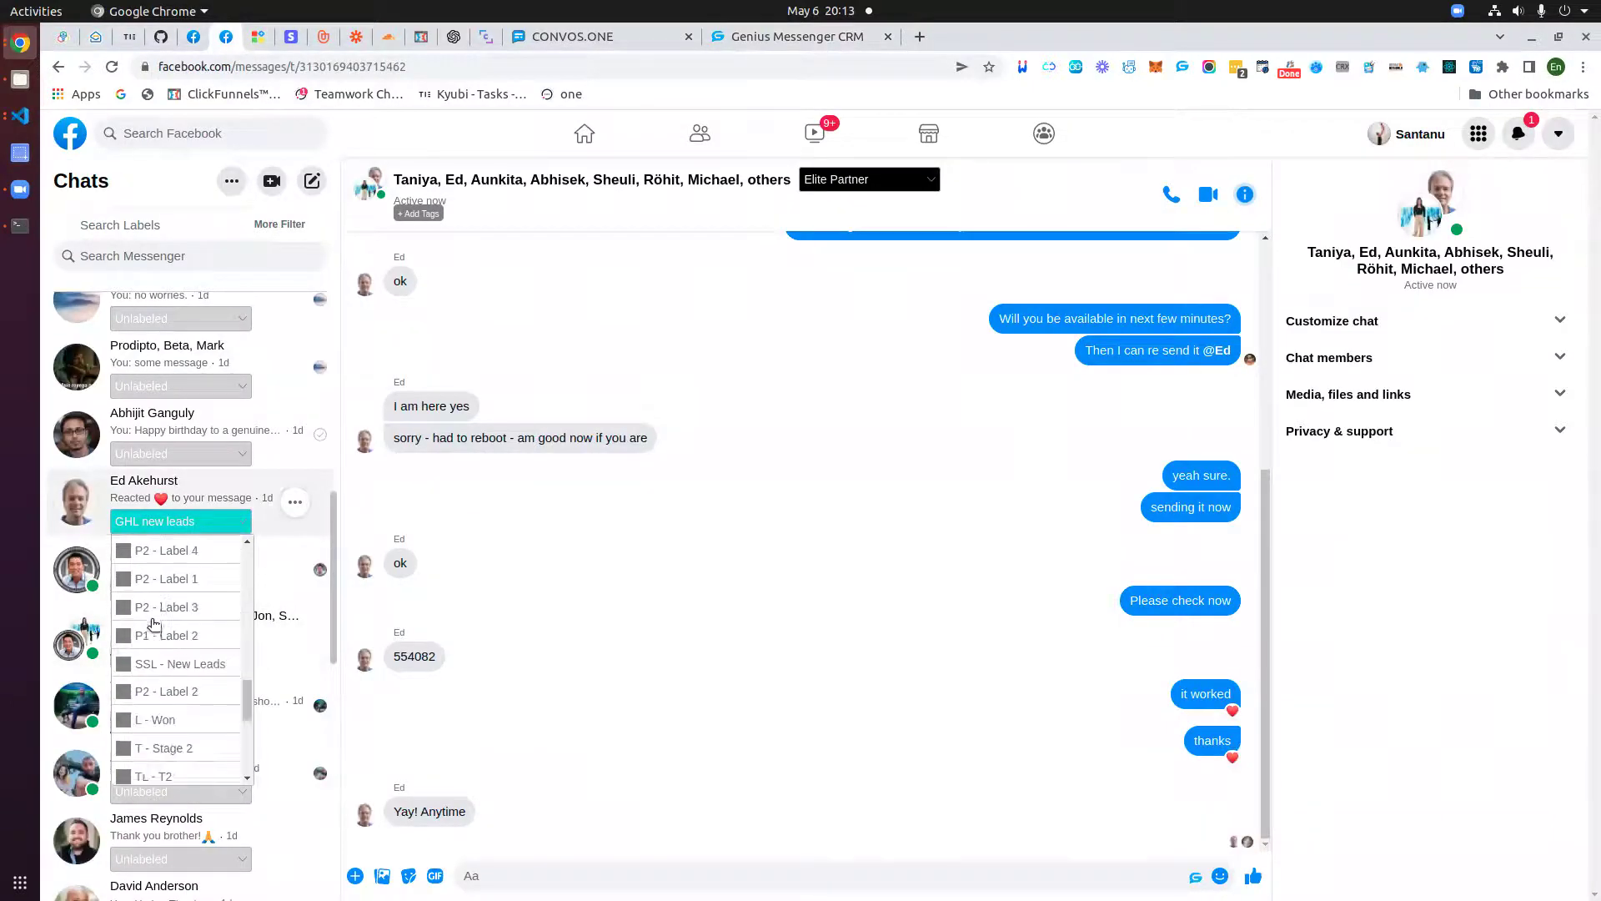
{"action": "scroll", "coordinate": [155, 623], "scroll_direction": "down", "scroll_amount": 2}
{"action": "scroll", "coordinate": [167, 630], "scroll_direction": "down", "scroll_amount": 3}
{"action": "scroll", "coordinate": [173, 728], "scroll_direction": "up", "scroll_amount": 5}
{"action": "scroll", "coordinate": [174, 728], "scroll_direction": "up", "scroll_amount": 5}
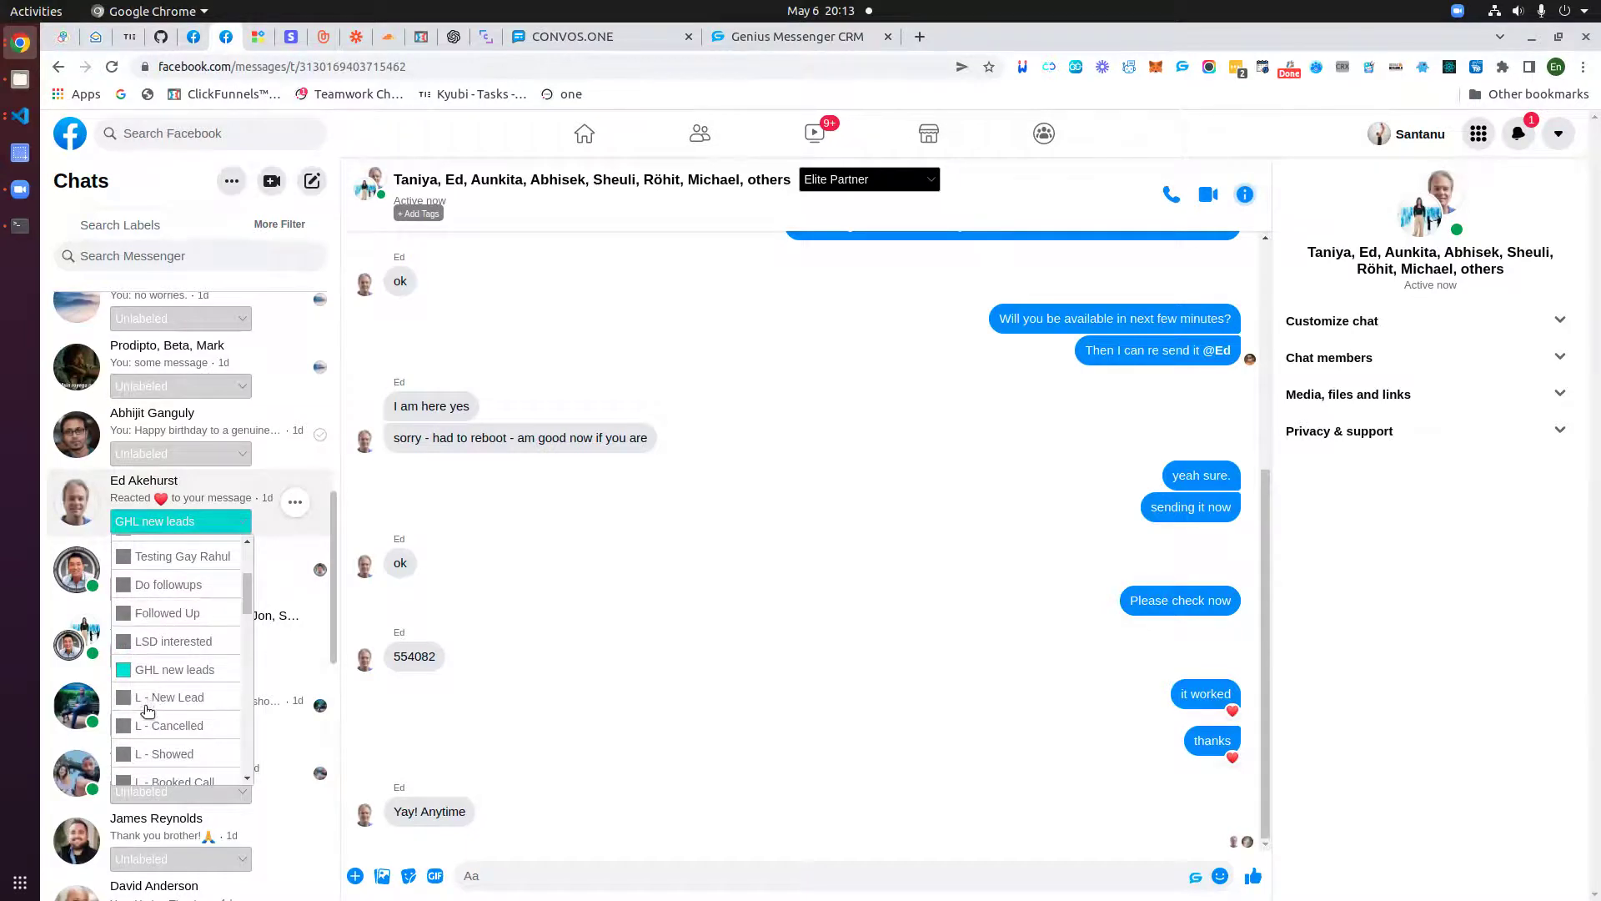
{"action": "scroll", "coordinate": [158, 703], "scroll_direction": "down", "scroll_amount": 5}
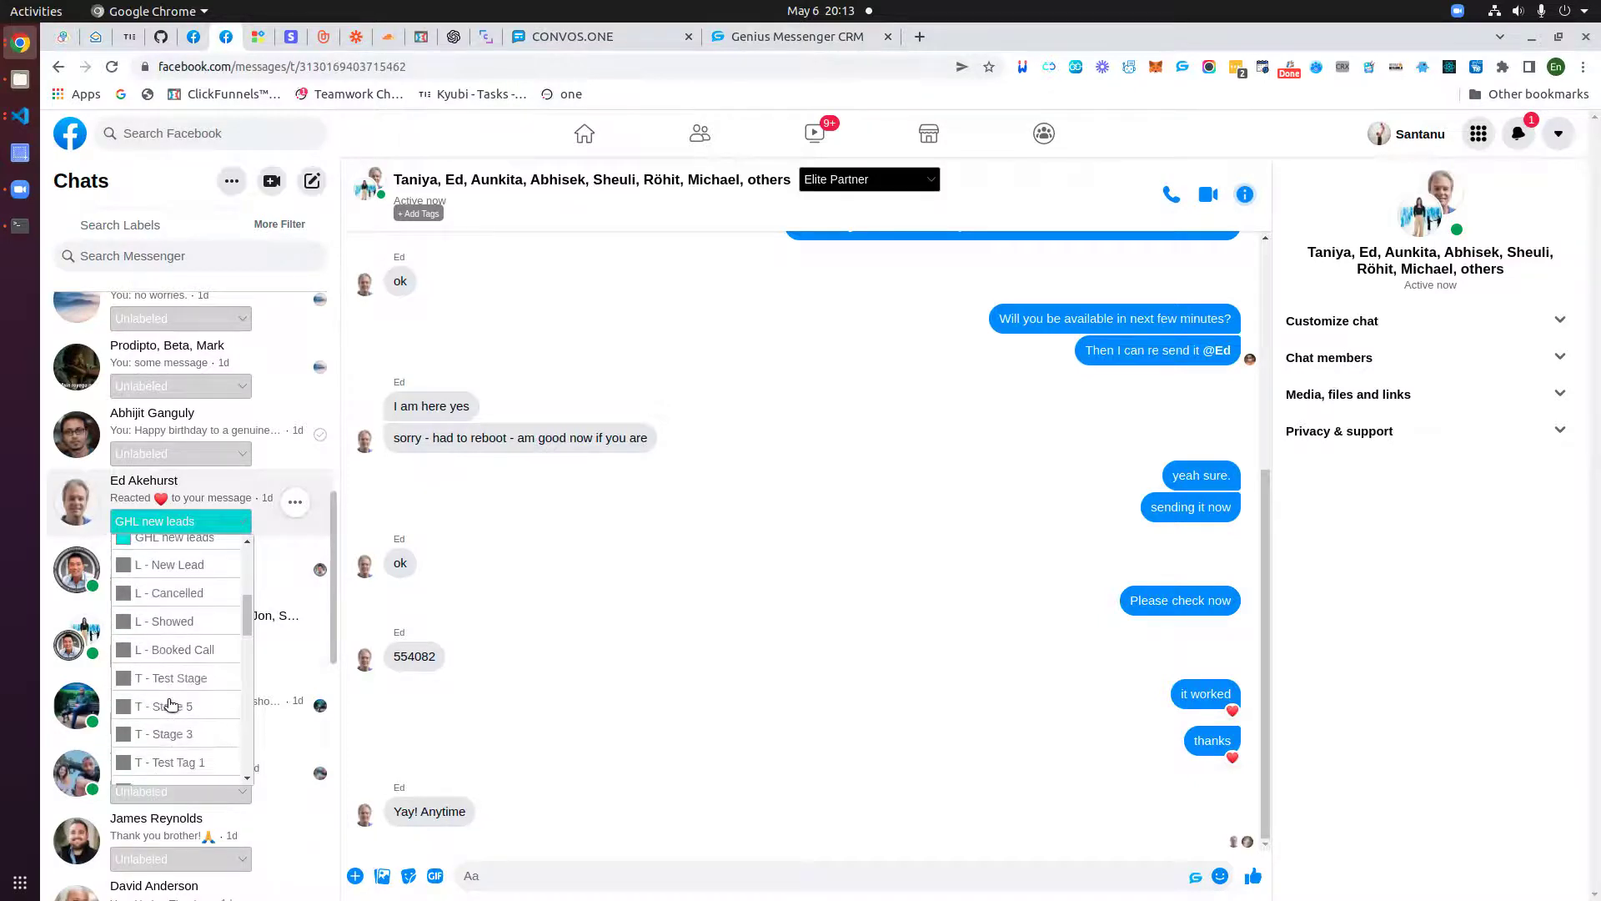
{"action": "scroll", "coordinate": [186, 702], "scroll_direction": "down", "scroll_amount": 2}
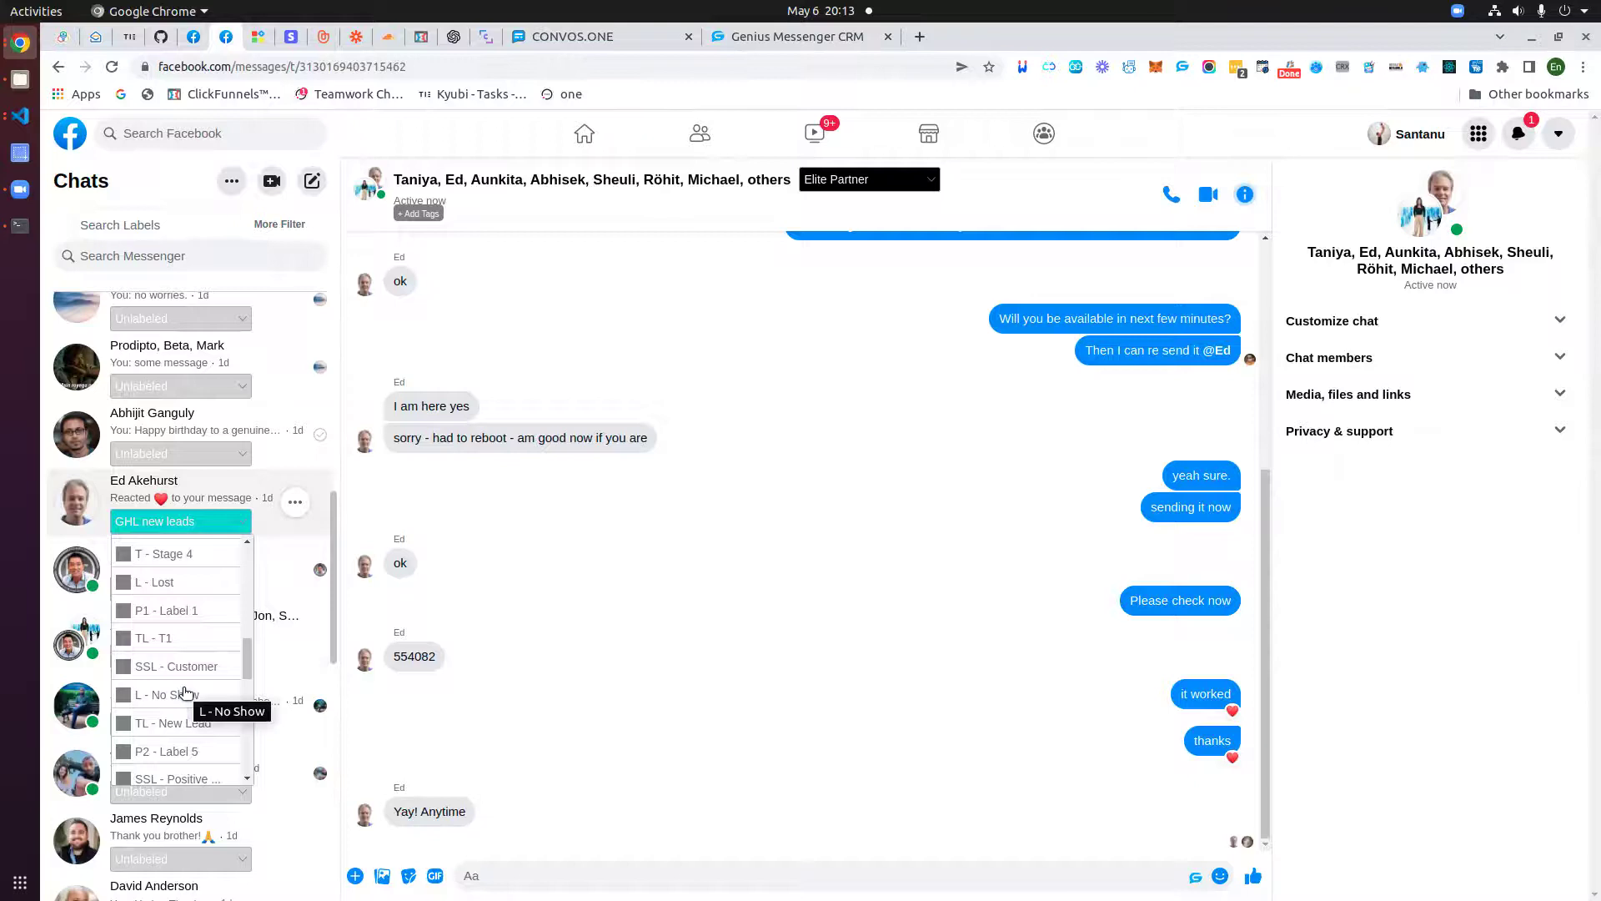
{"action": "scroll", "coordinate": [185, 692], "scroll_direction": "down", "scroll_amount": 2}
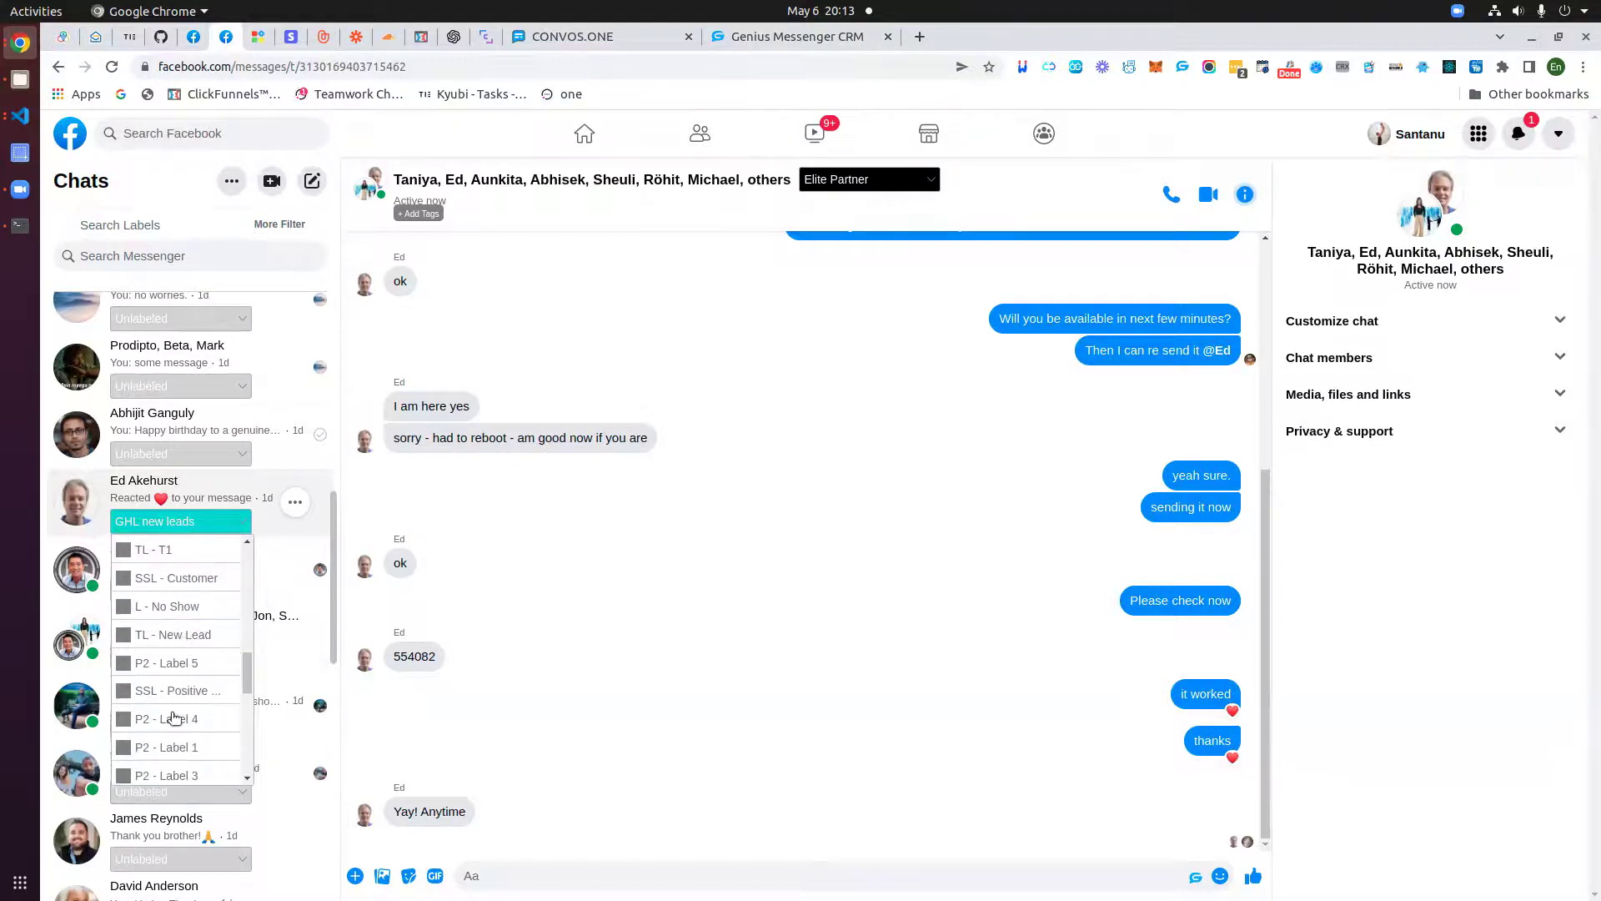
{"action": "scroll", "coordinate": [170, 707], "scroll_direction": "down", "scroll_amount": 3}
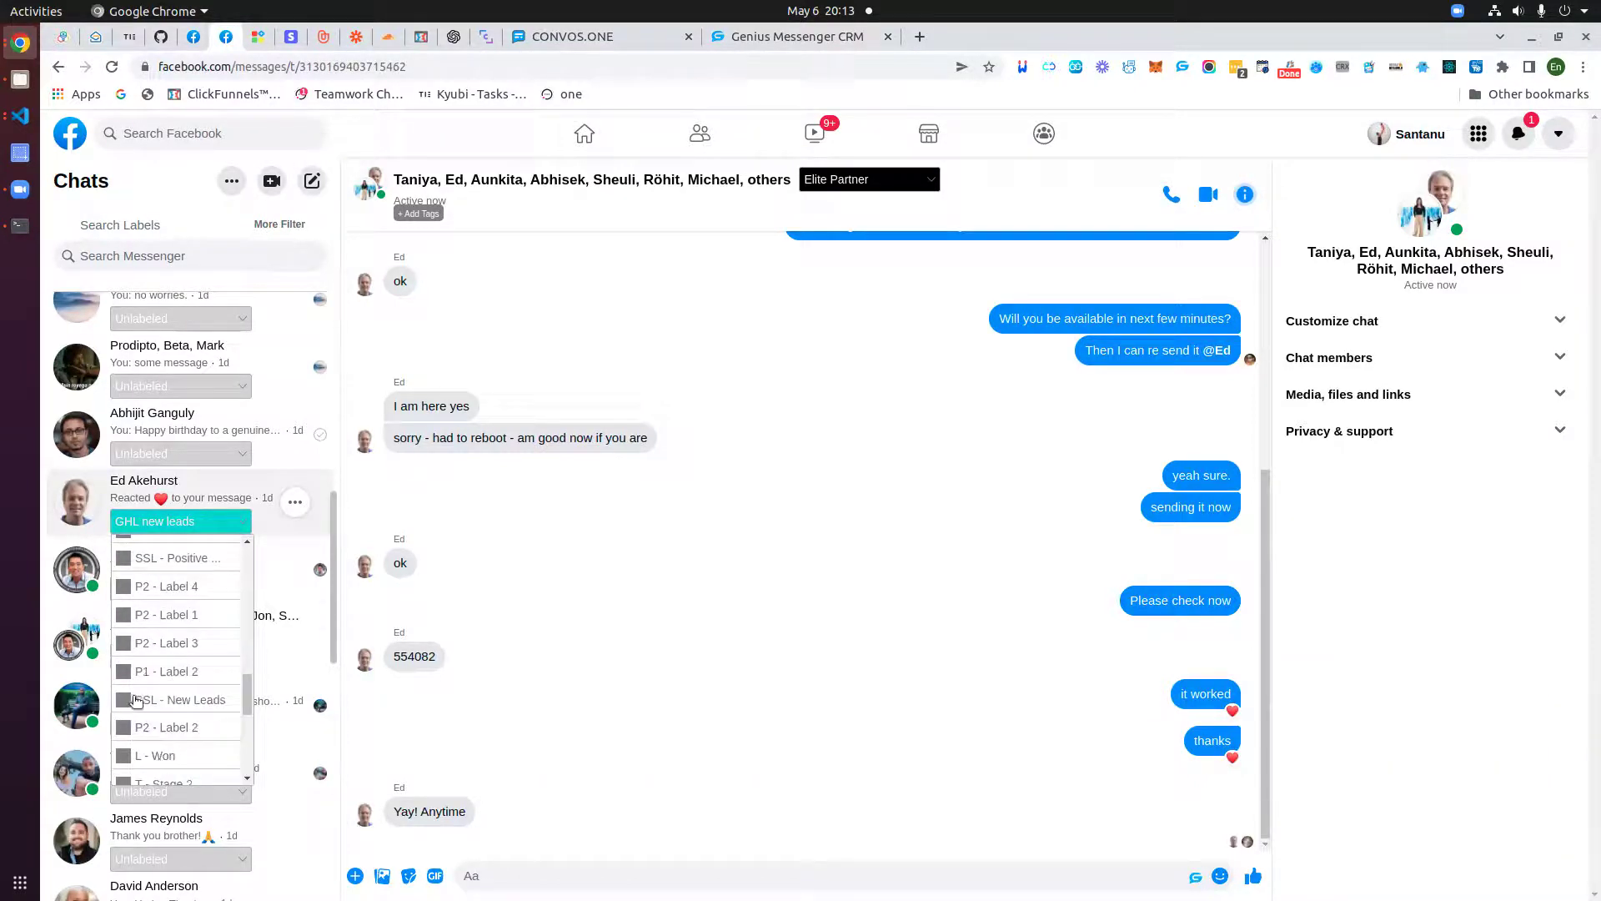
{"action": "left_click", "coordinate": [189, 703]}
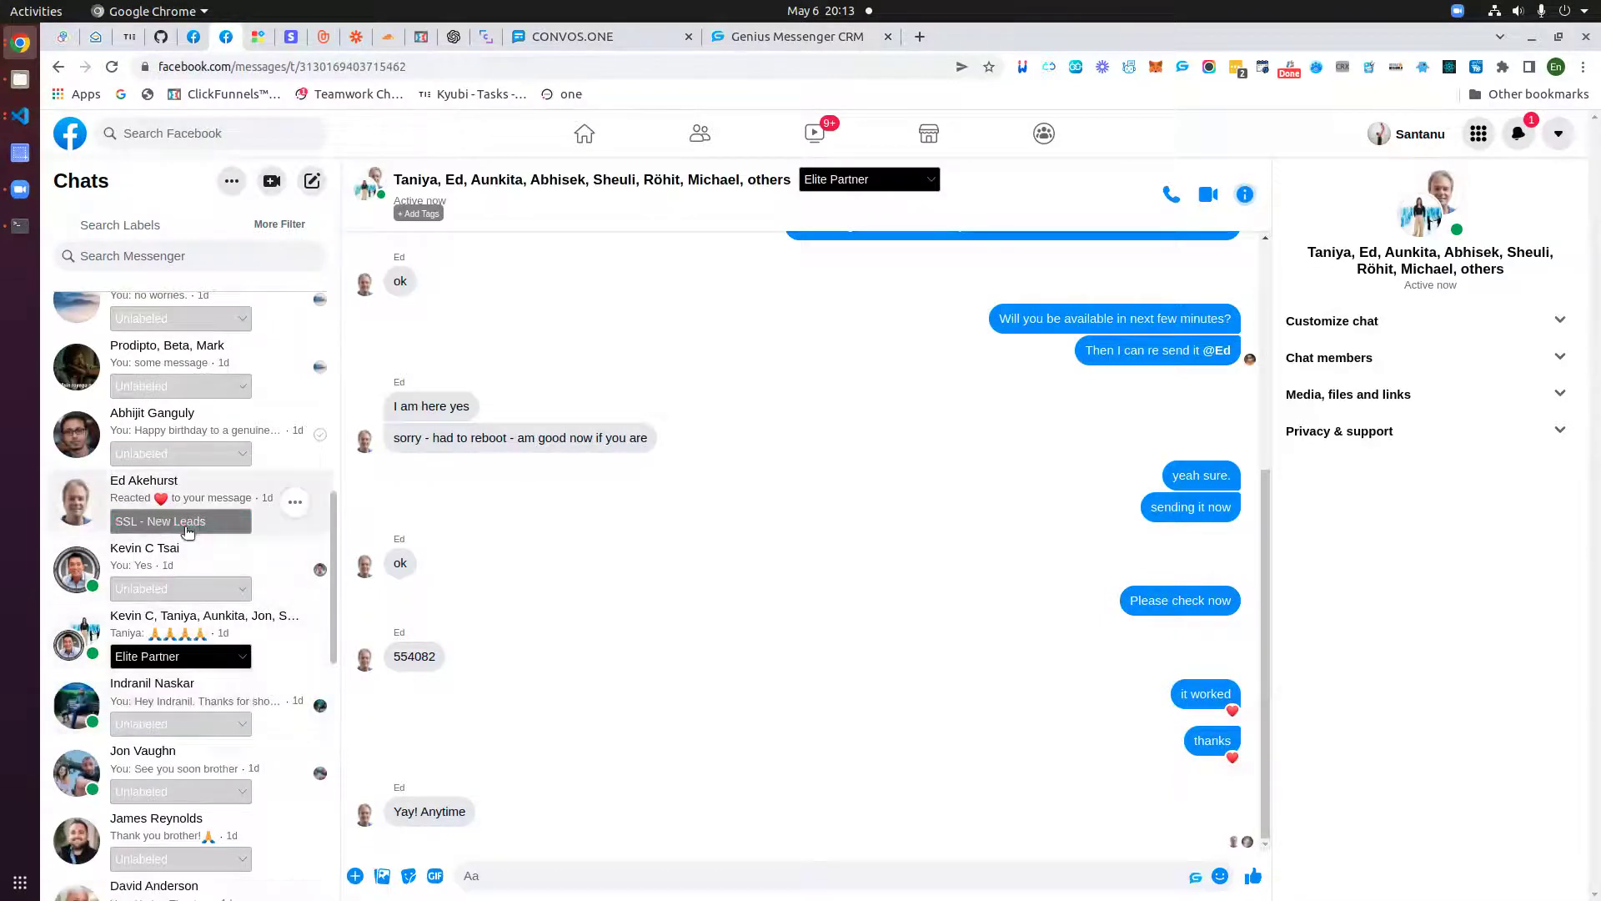
- Switch to Genius Messenger CRM, display the San's Leads pipeline and check the SSL - New Leads stage for the labeled contact
{"action": "left_click", "coordinate": [761, 37]}
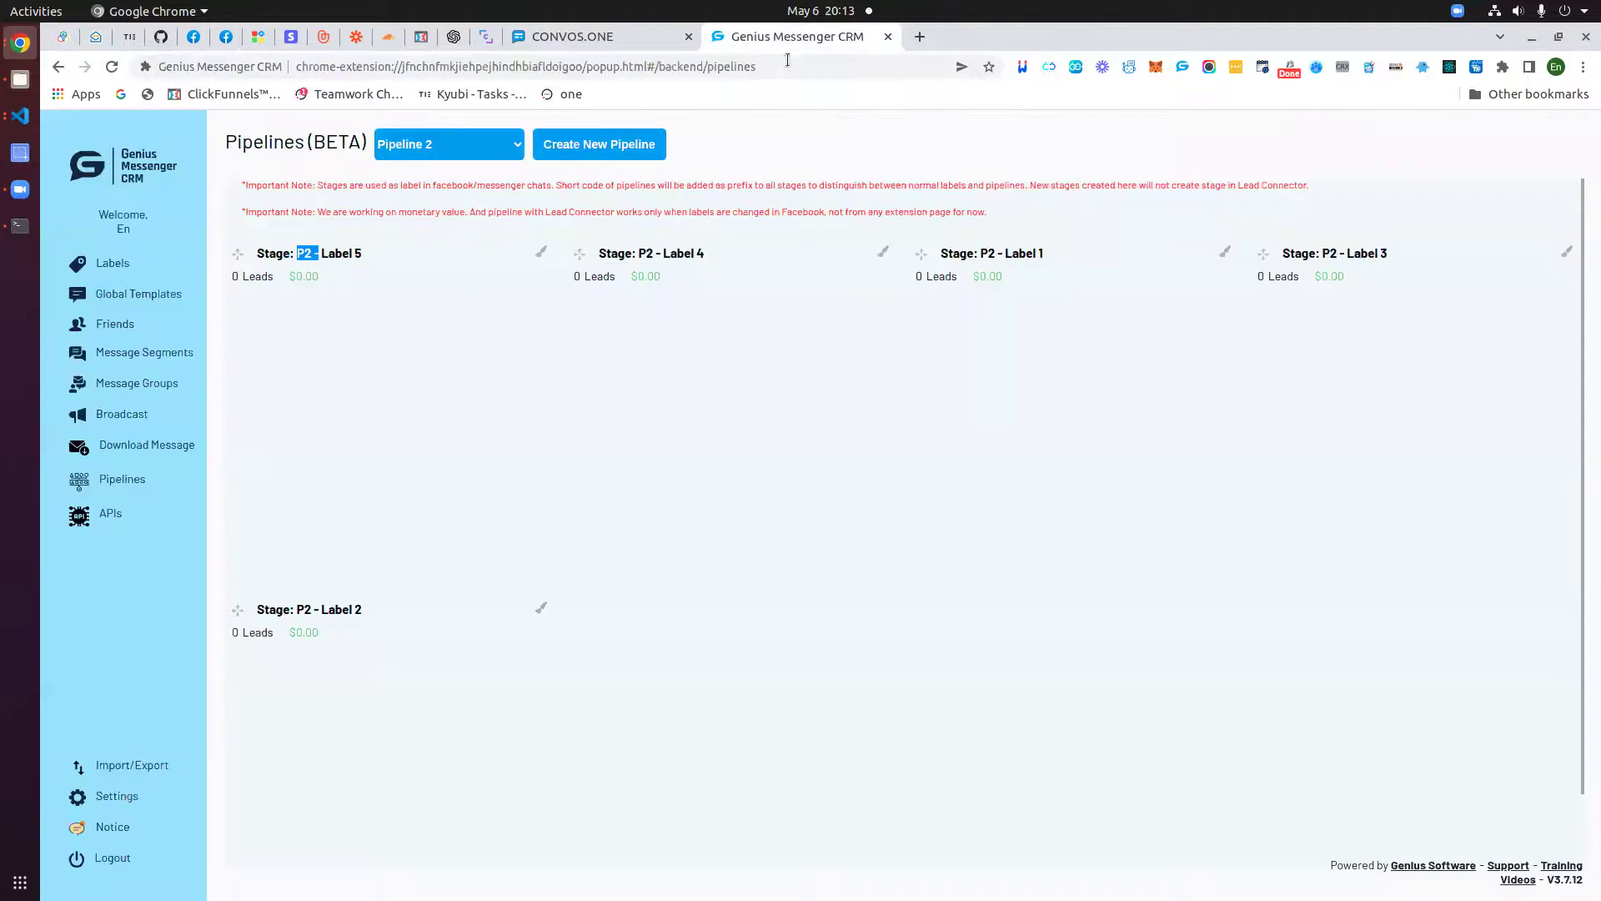
{"action": "left_click", "coordinate": [444, 148]}
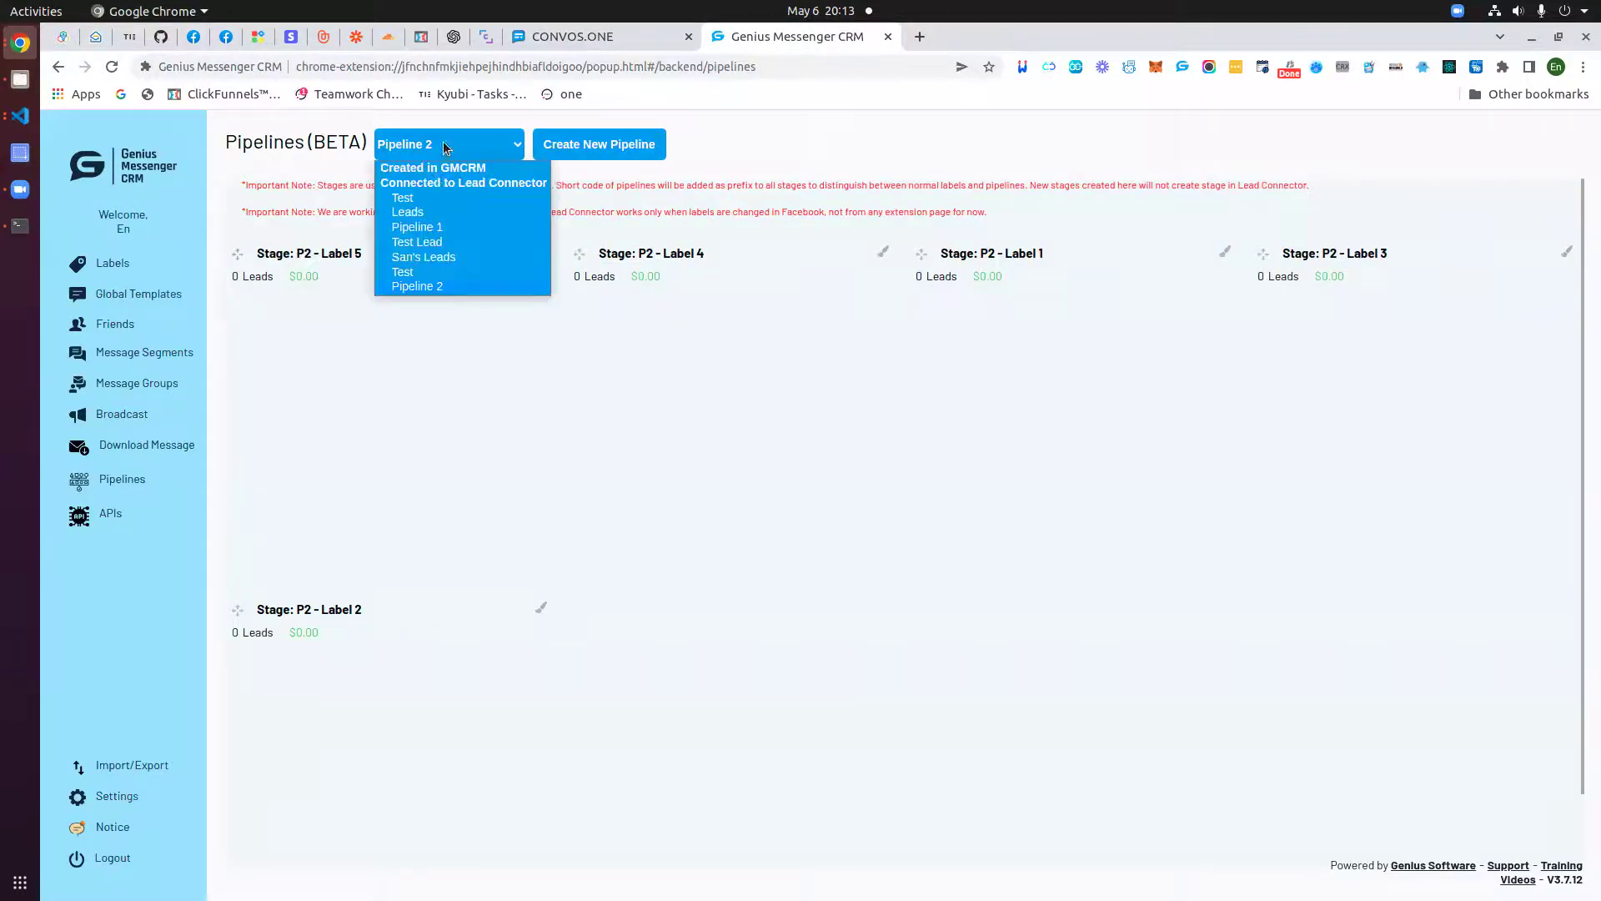
{"action": "left_click", "coordinate": [420, 257]}
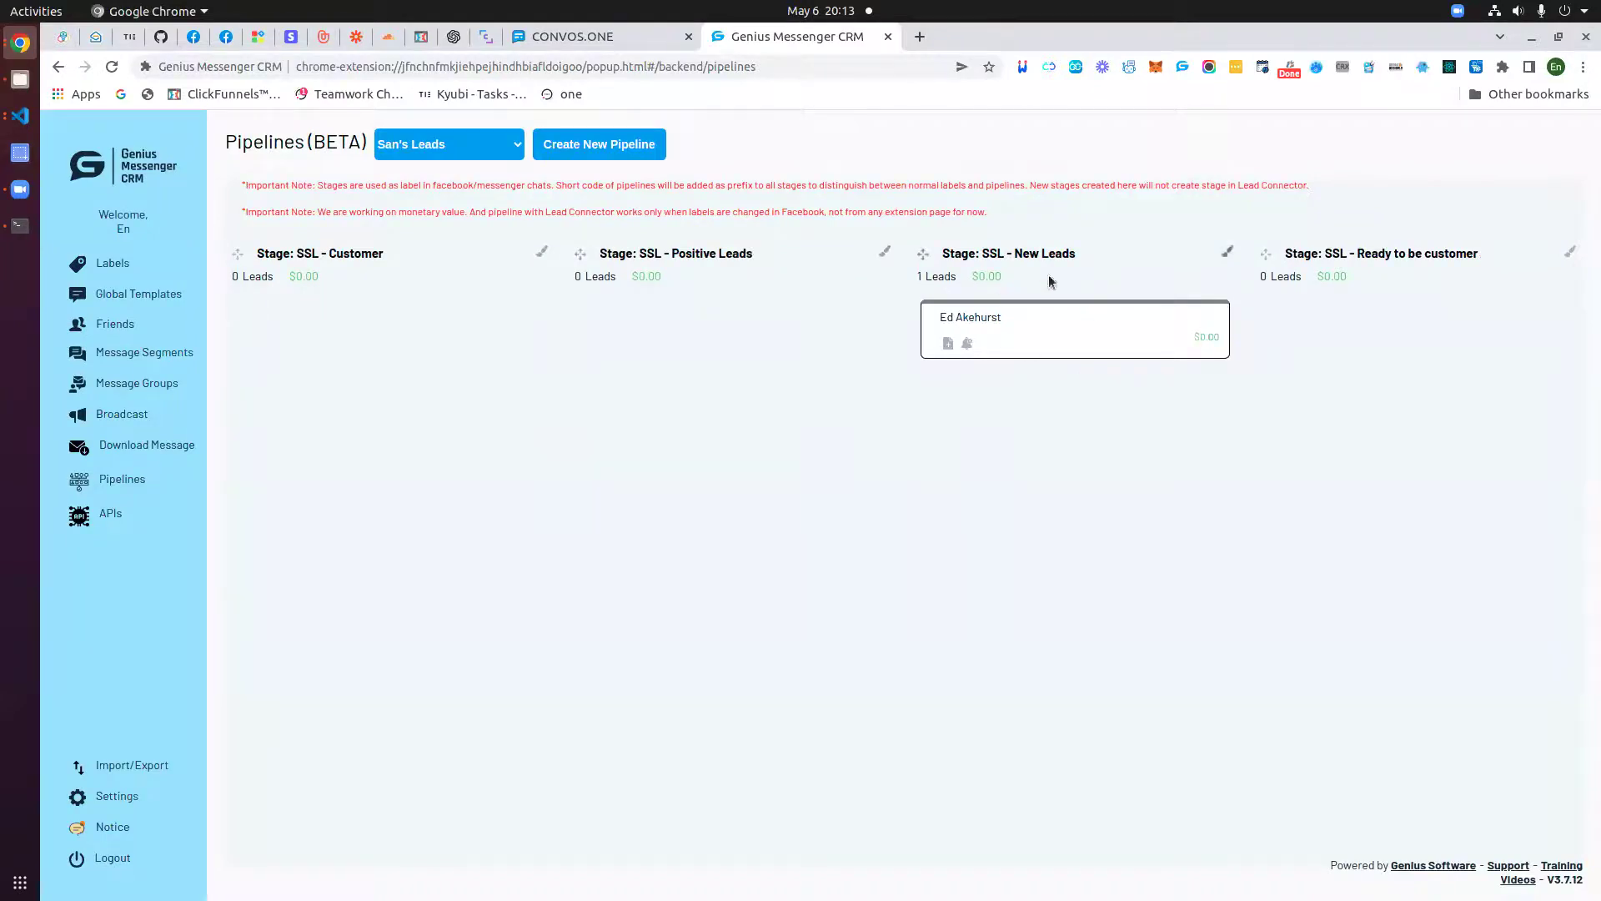
{"action": "left_click_drag", "start_coordinate": [1094, 252], "coordinate": [1044, 255]}
{"action": "left_click", "coordinate": [1075, 260]}
{"action": "left_click_drag", "start_coordinate": [1015, 256], "coordinate": [1075, 255]}
- Set the color of the SSL - New Leads stage to a light green
{"action": "left_click", "coordinate": [1231, 253]}
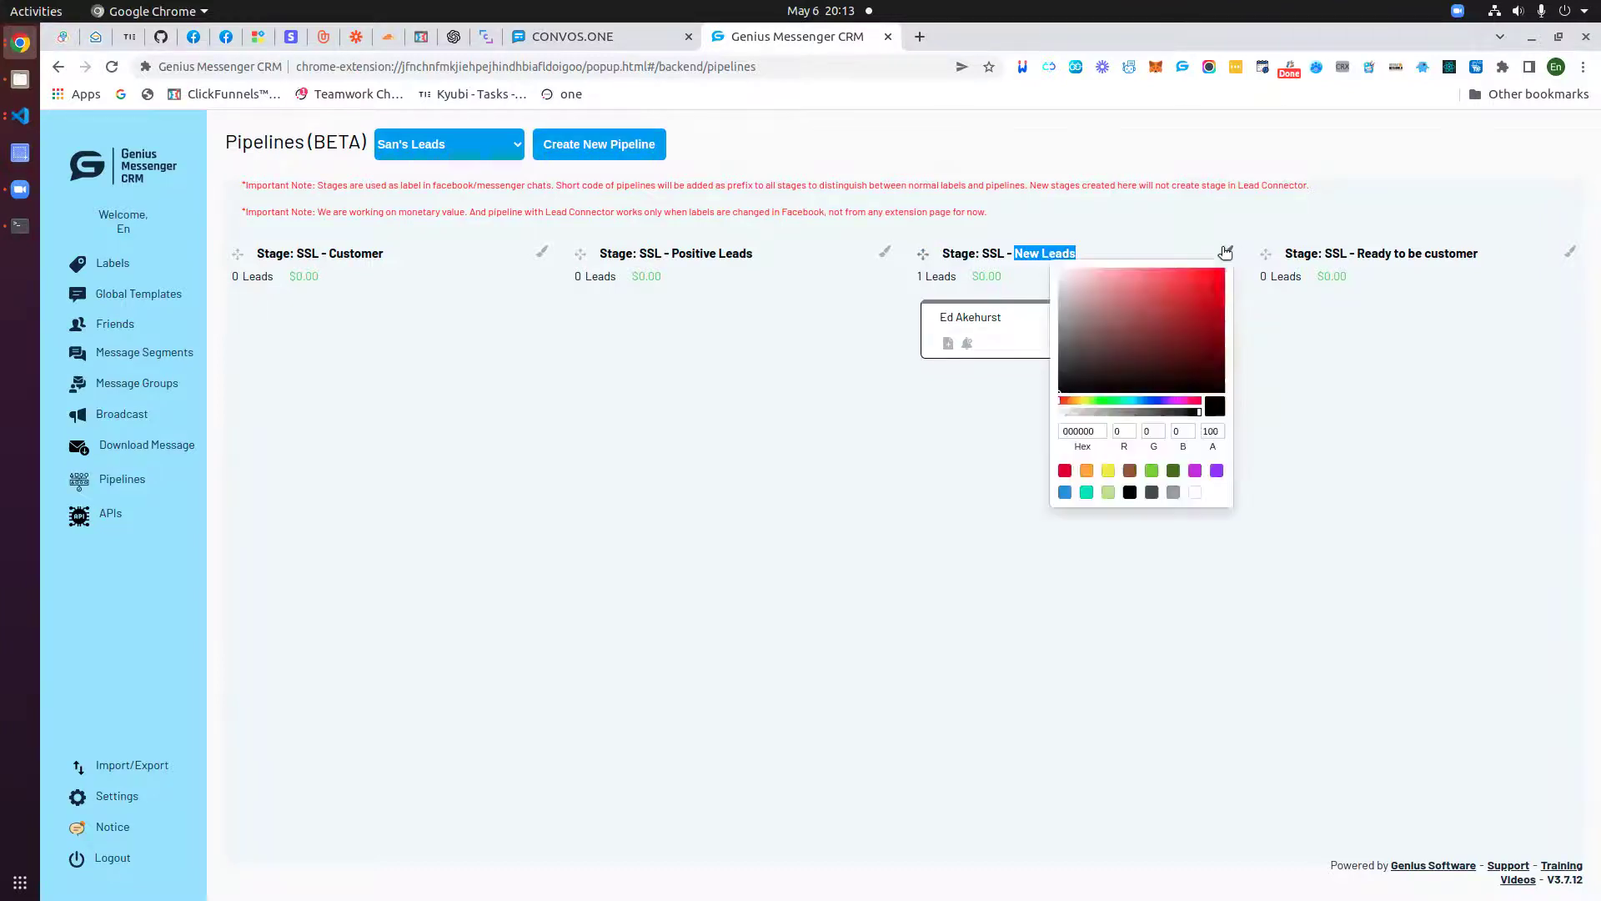
{"action": "left_click", "coordinate": [1112, 403]}
{"action": "left_click_drag", "start_coordinate": [1113, 404], "coordinate": [1099, 403]}
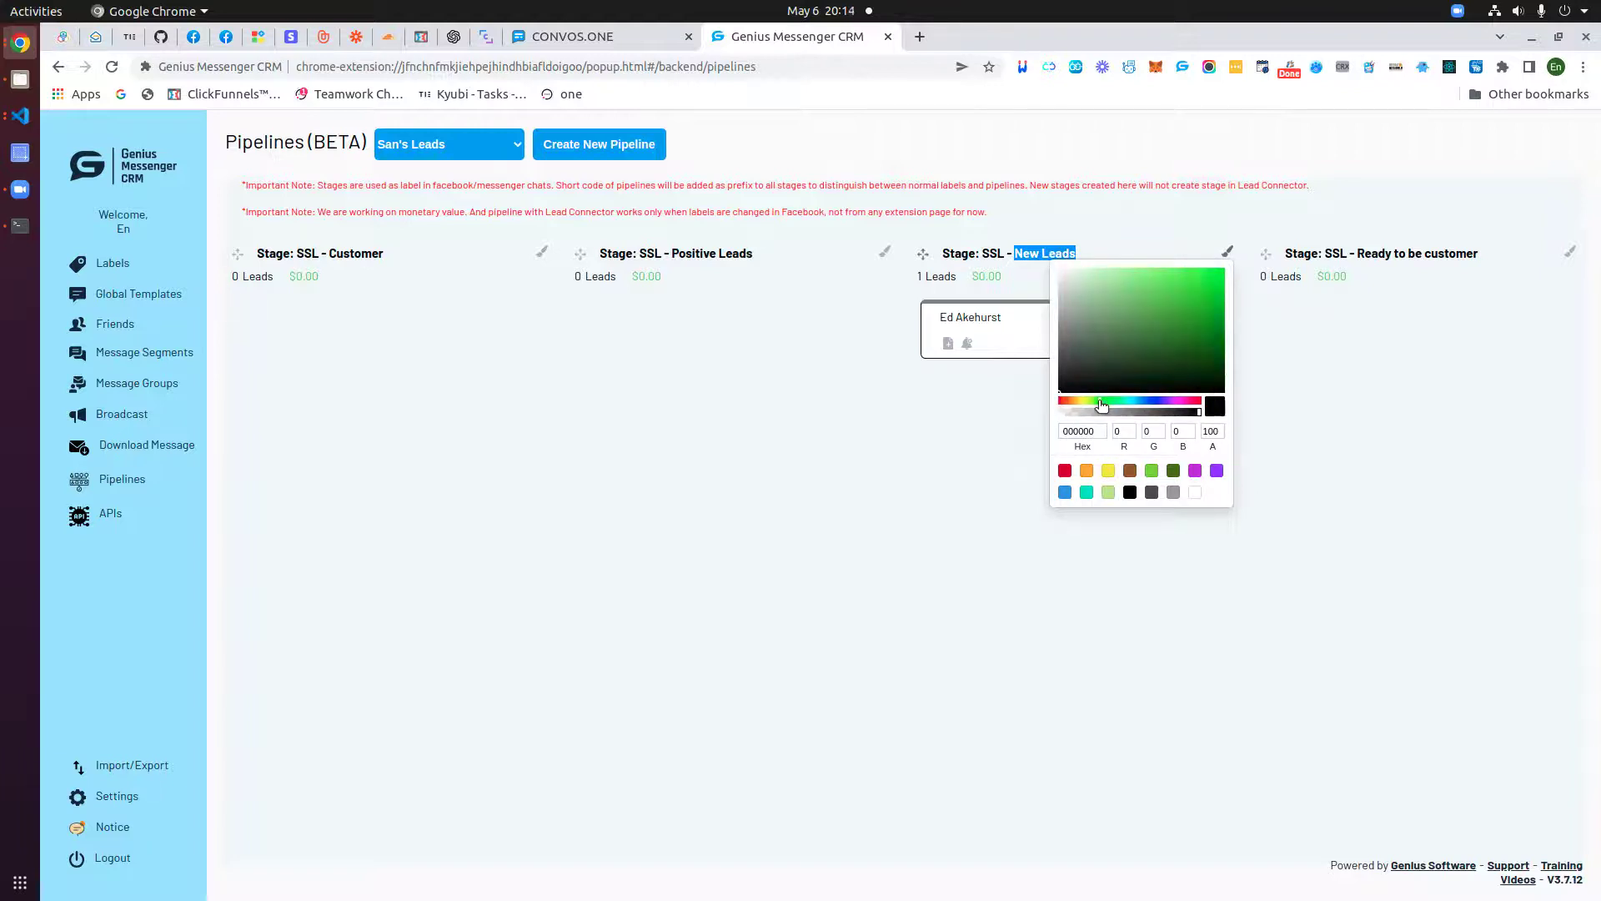
{"action": "left_click_drag", "start_coordinate": [1153, 326], "coordinate": [1151, 291]}
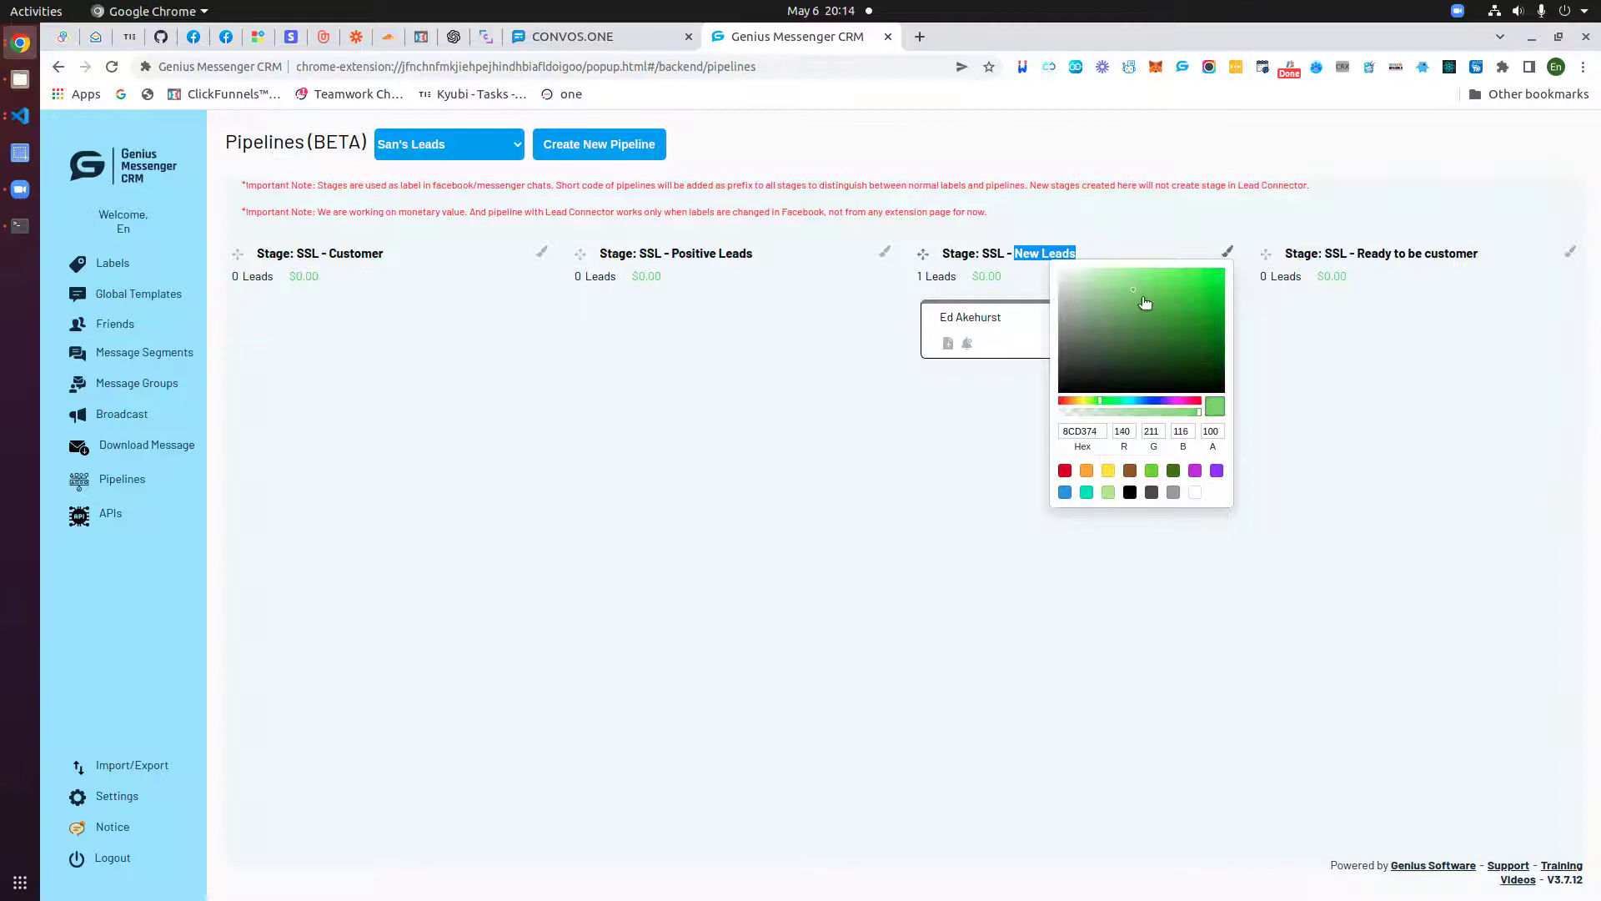
{"action": "left_click", "coordinate": [1264, 402]}
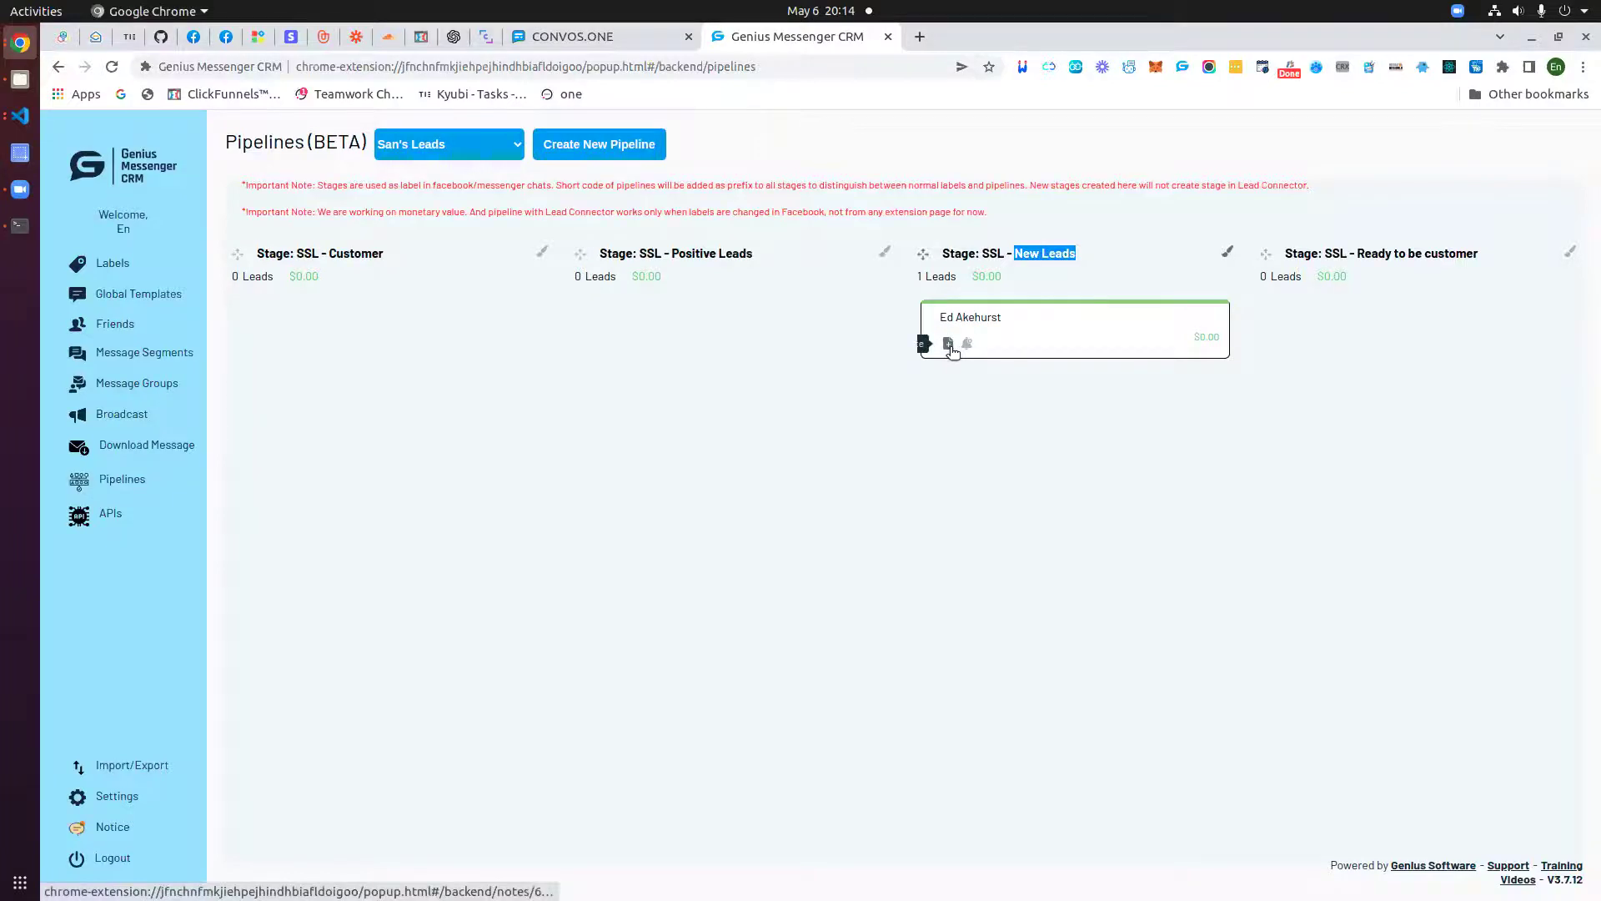
- View the notes page of the lead in SSL - New Leads, and return to the San's Leads pipeline
{"action": "left_click", "coordinate": [950, 344]}
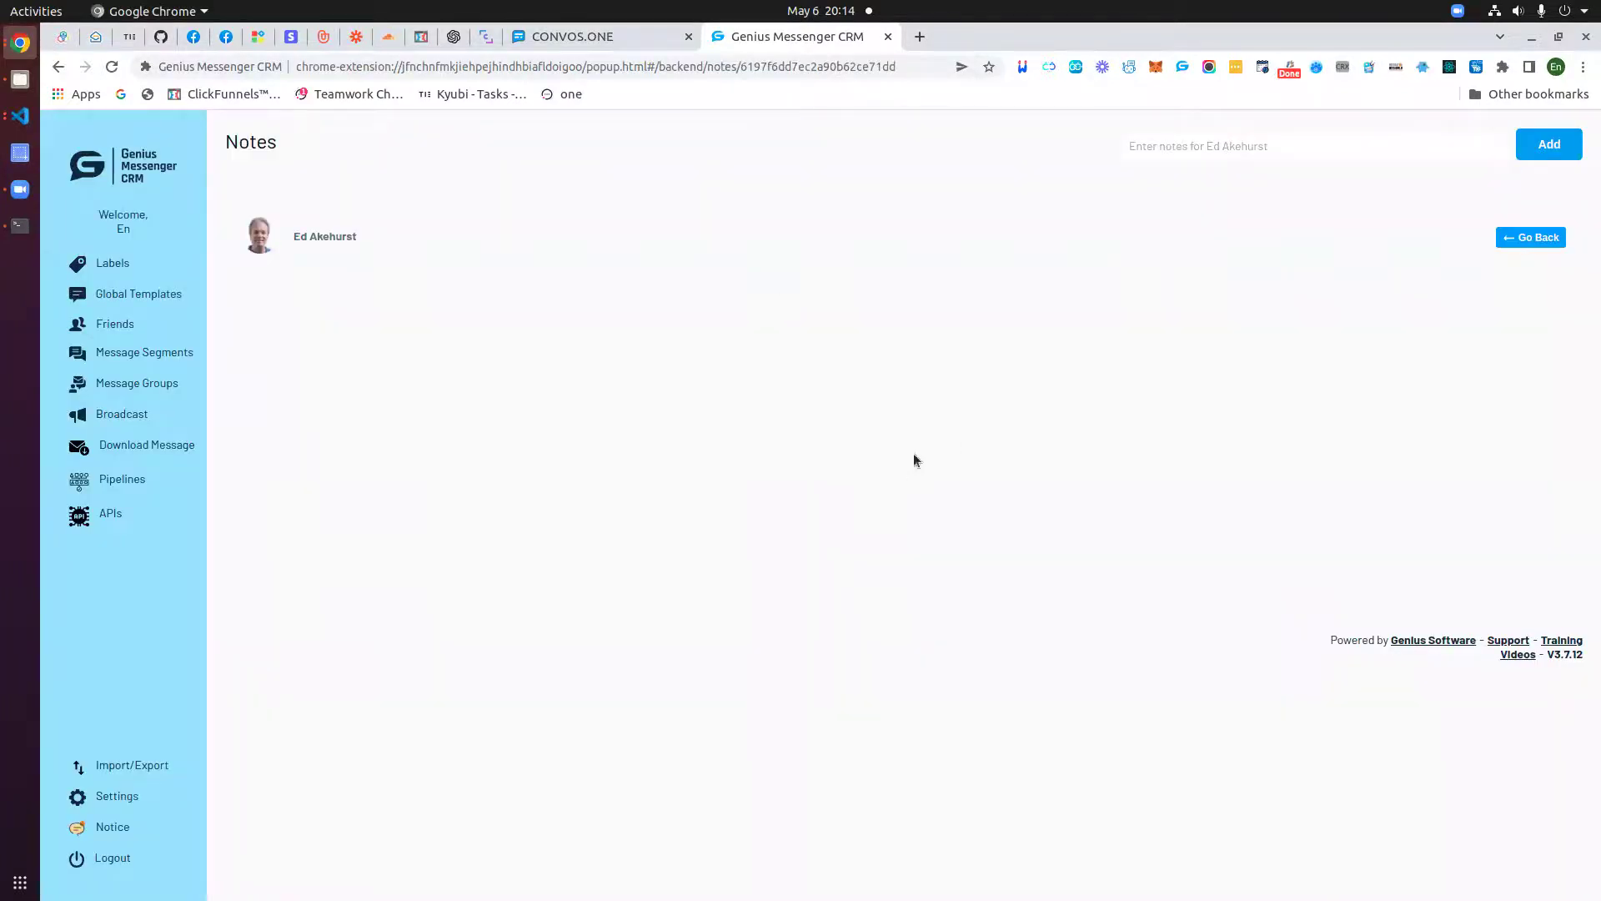
{"action": "left_click", "coordinate": [1526, 237]}
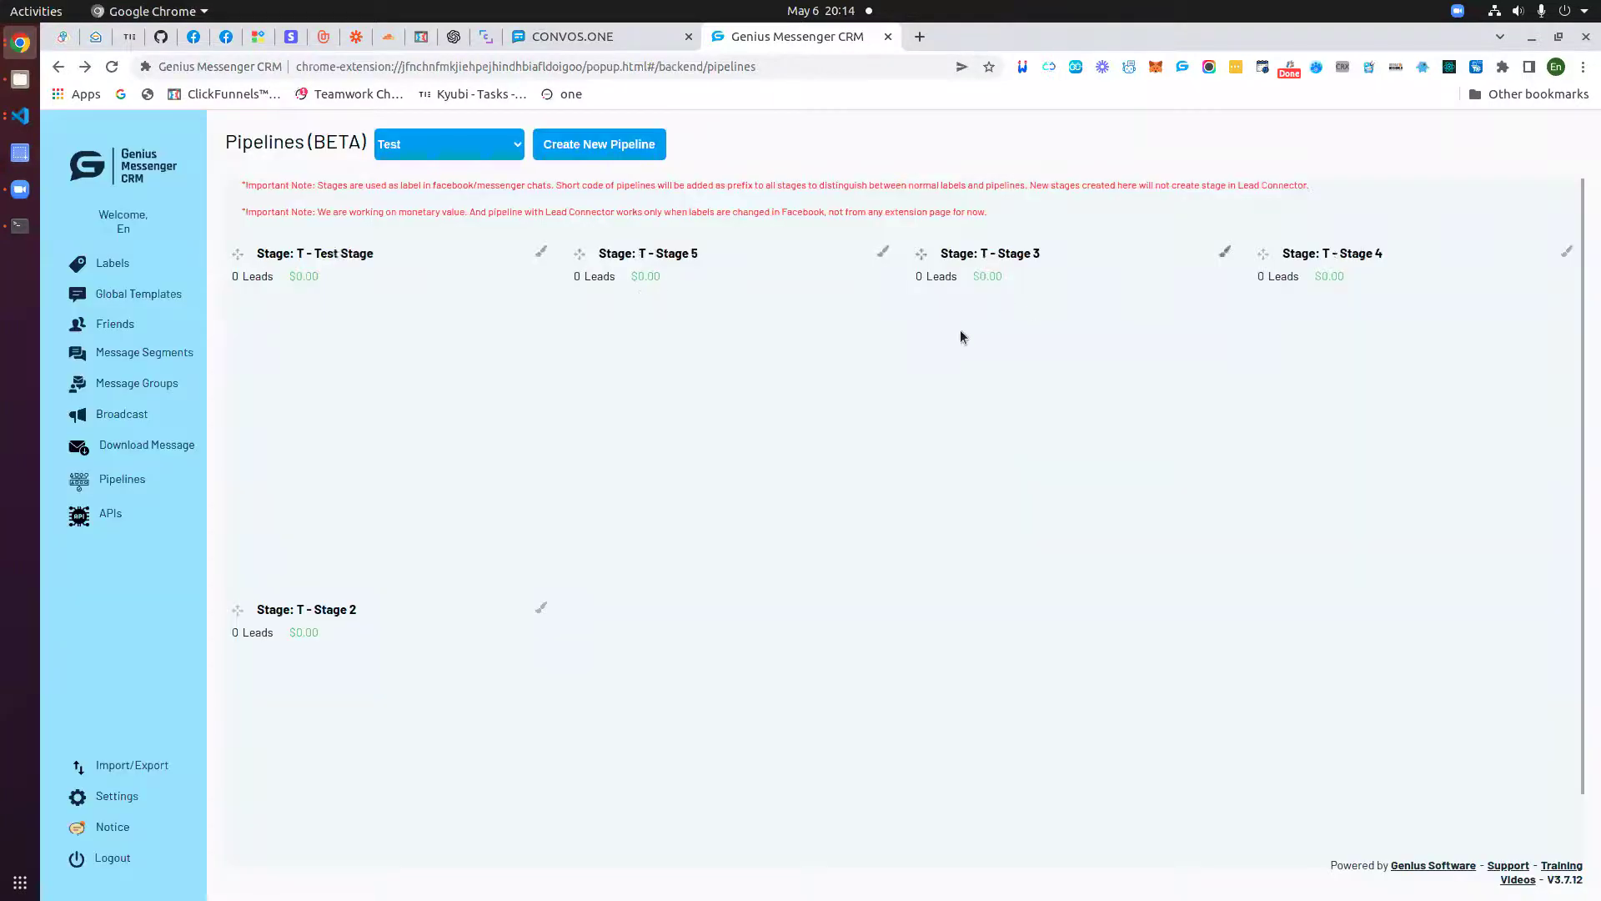
{"action": "left_click", "coordinate": [428, 149]}
{"action": "left_click", "coordinate": [439, 265]}
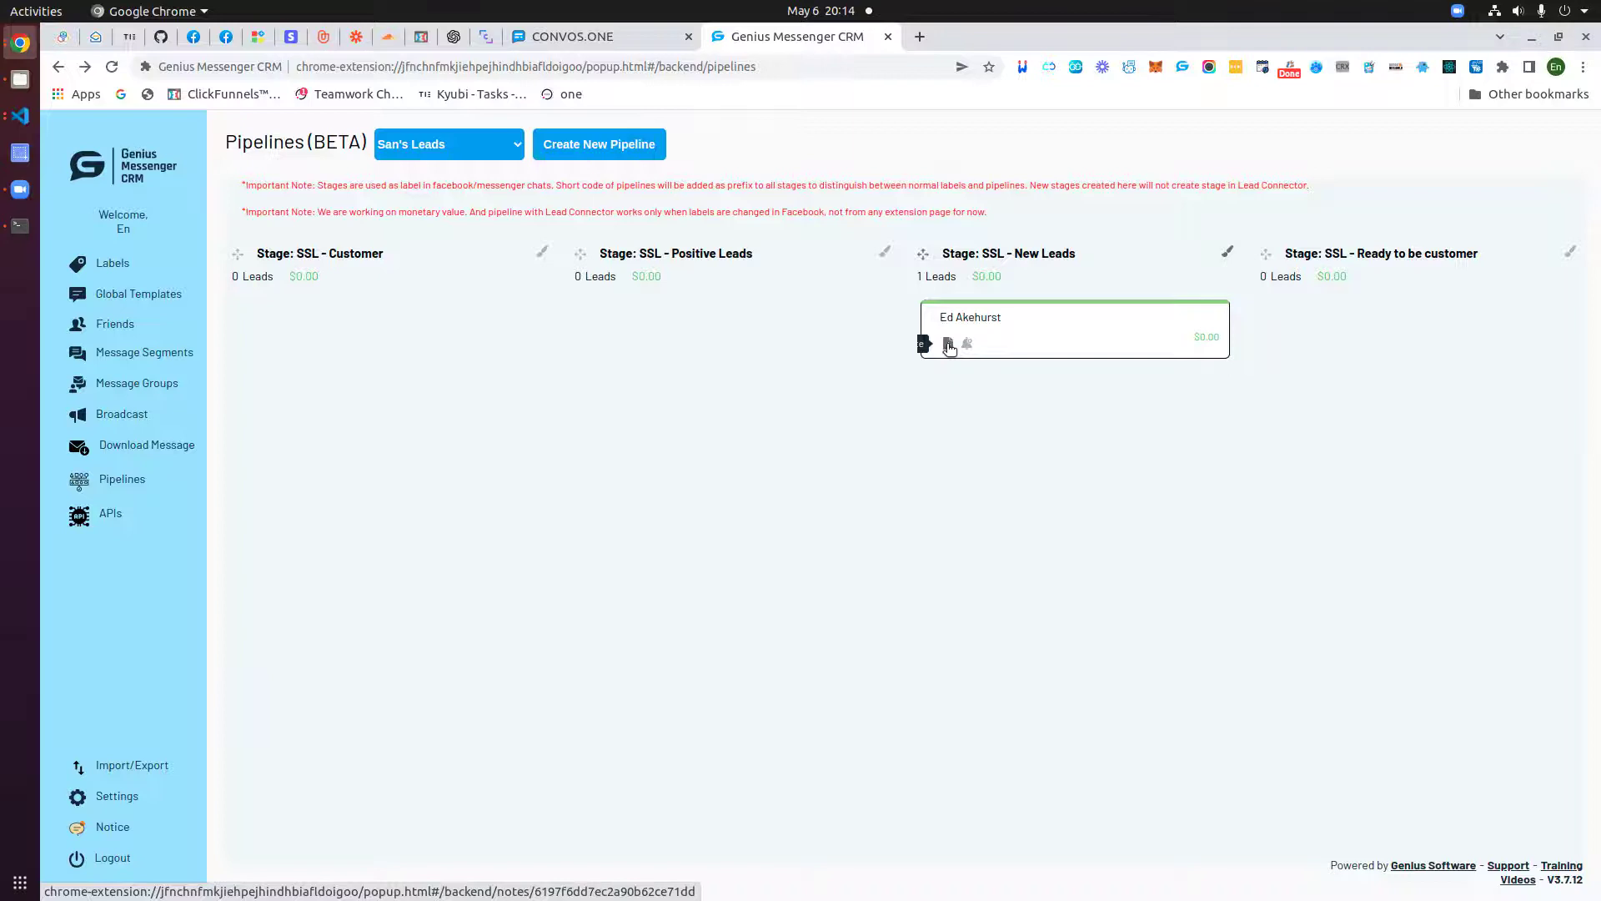
- Review the notification form of the lead in SSL - New Leads, including its subject and email fields, and close it unsaved
{"action": "left_click", "coordinate": [967, 345]}
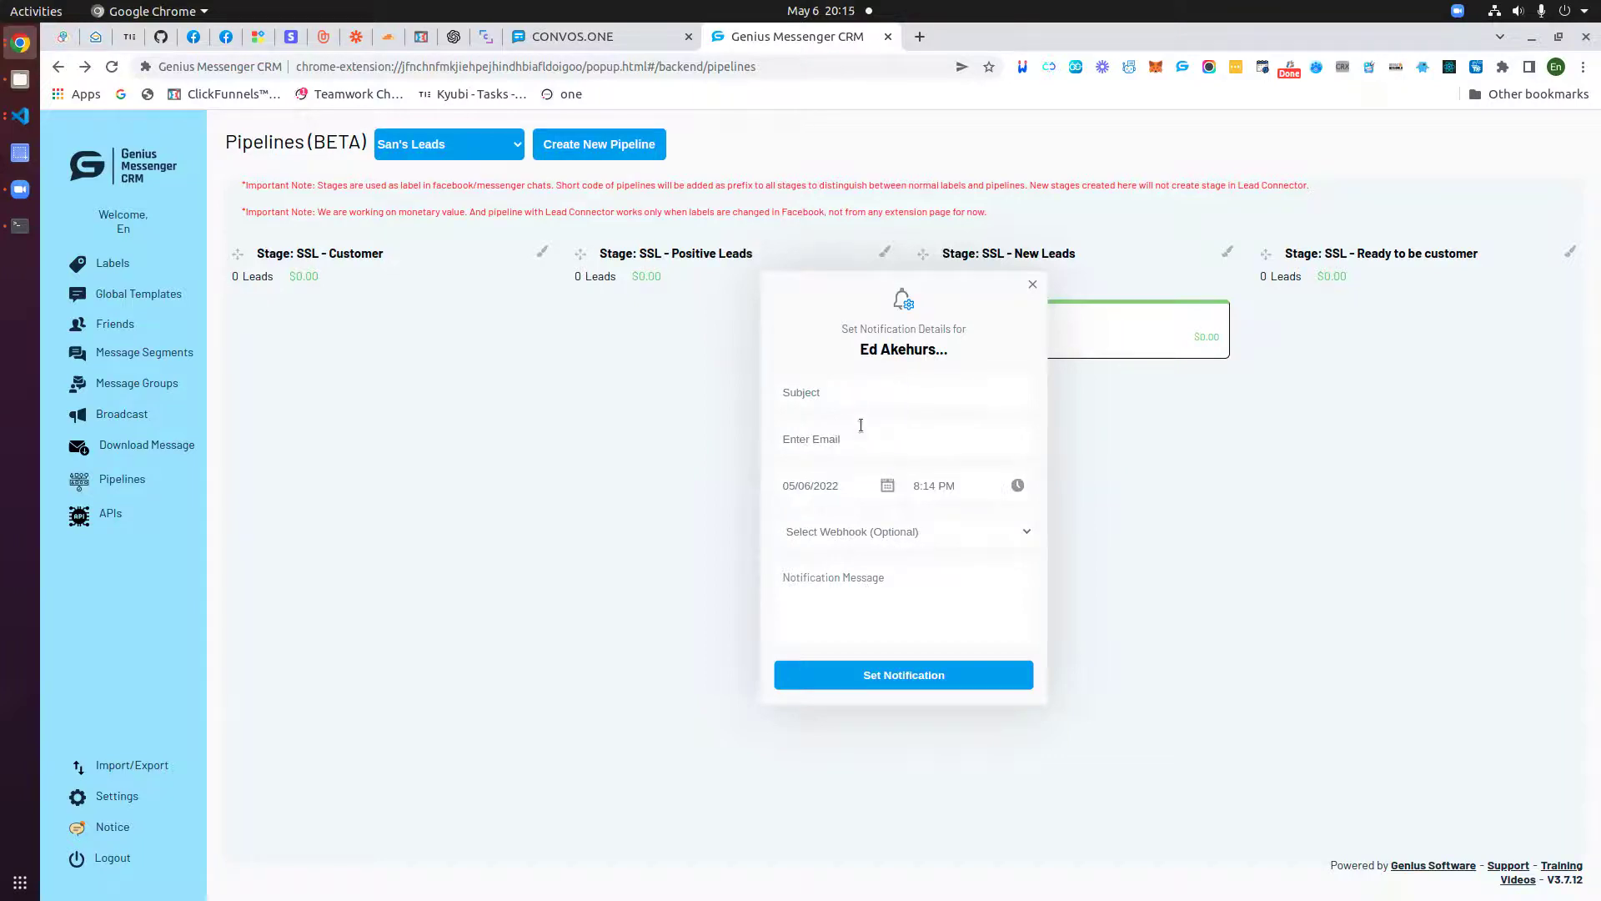
{"action": "left_click", "coordinate": [846, 395]}
{"action": "left_click", "coordinate": [832, 442]}
{"action": "left_click", "coordinate": [1032, 285]}
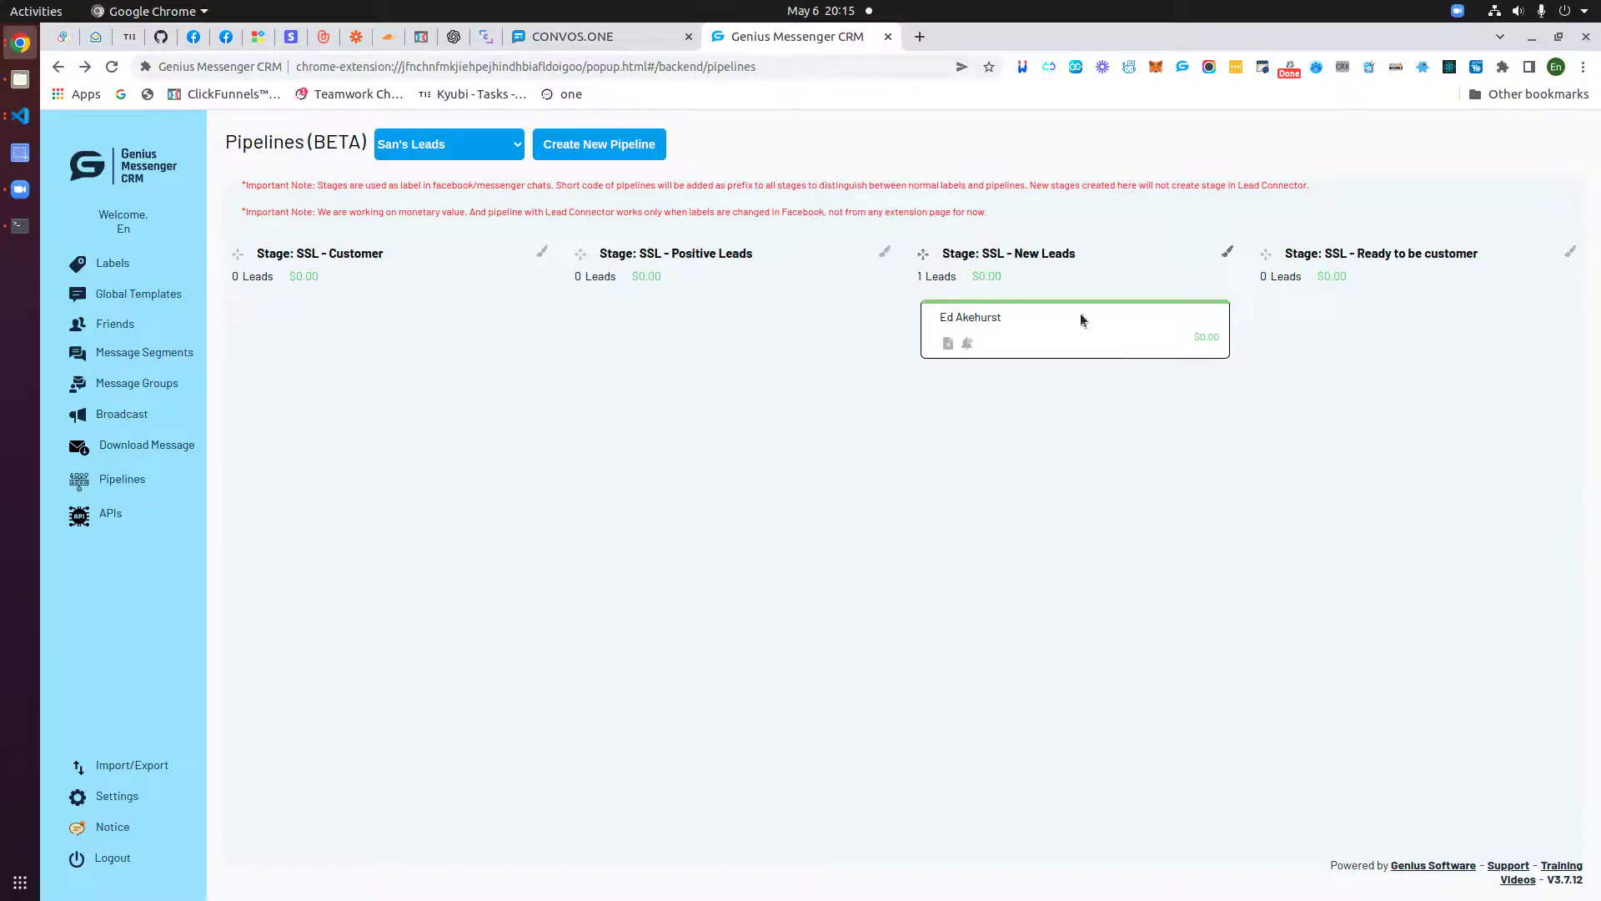
- Switch to CONVOS.ONE and show the opportunities board of the San's Leads pipeline
{"action": "left_click", "coordinate": [563, 37]}
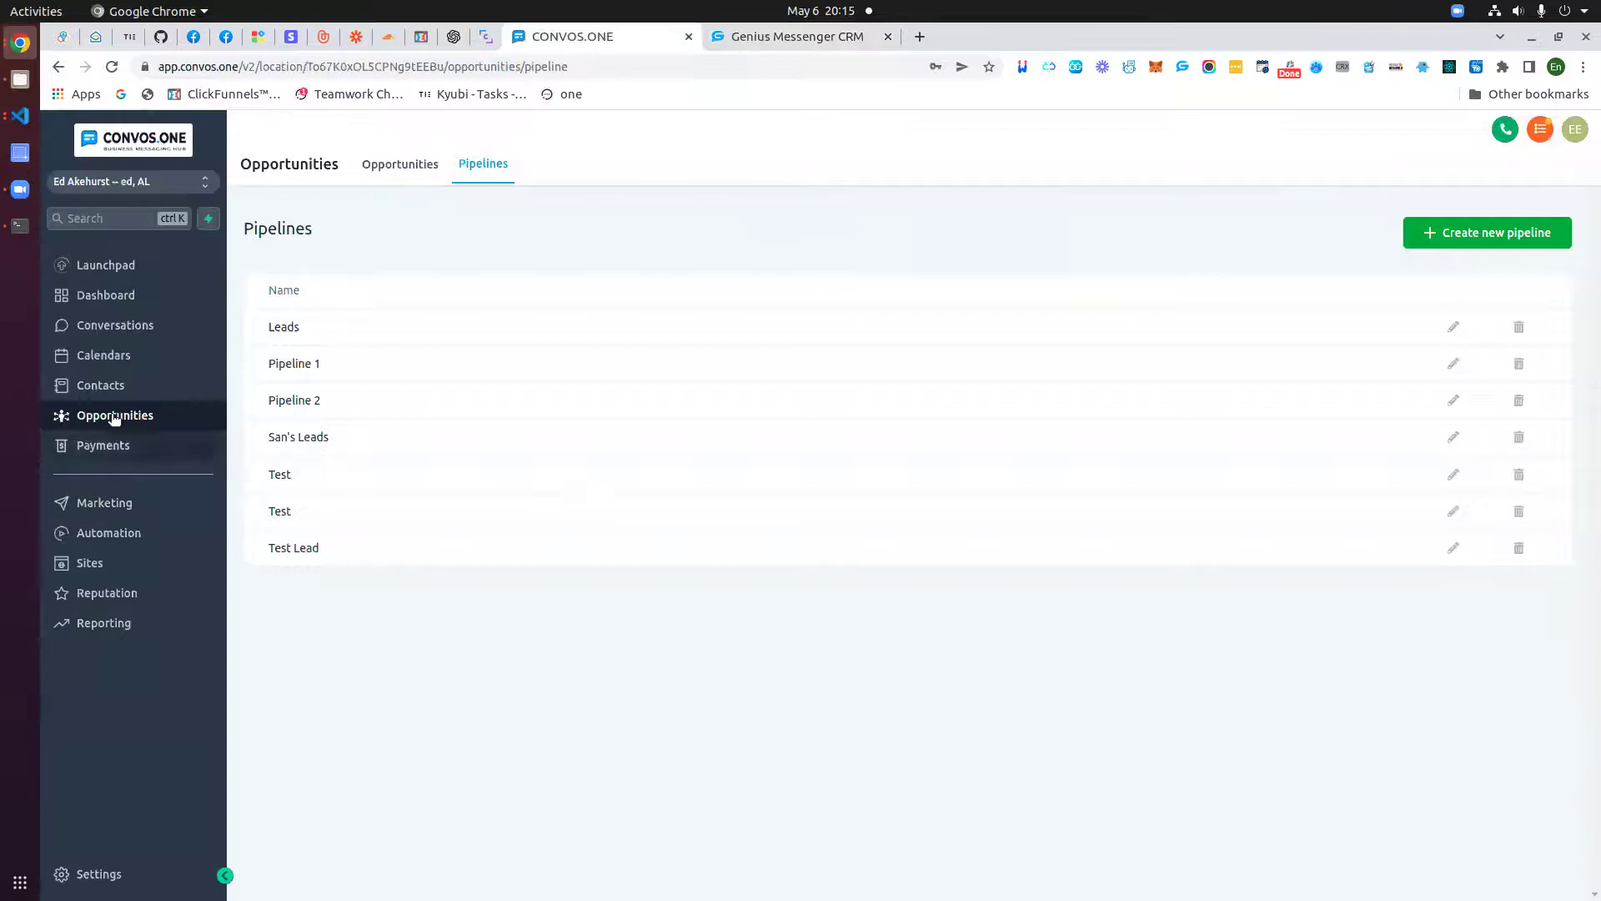
{"action": "left_click", "coordinate": [396, 163]}
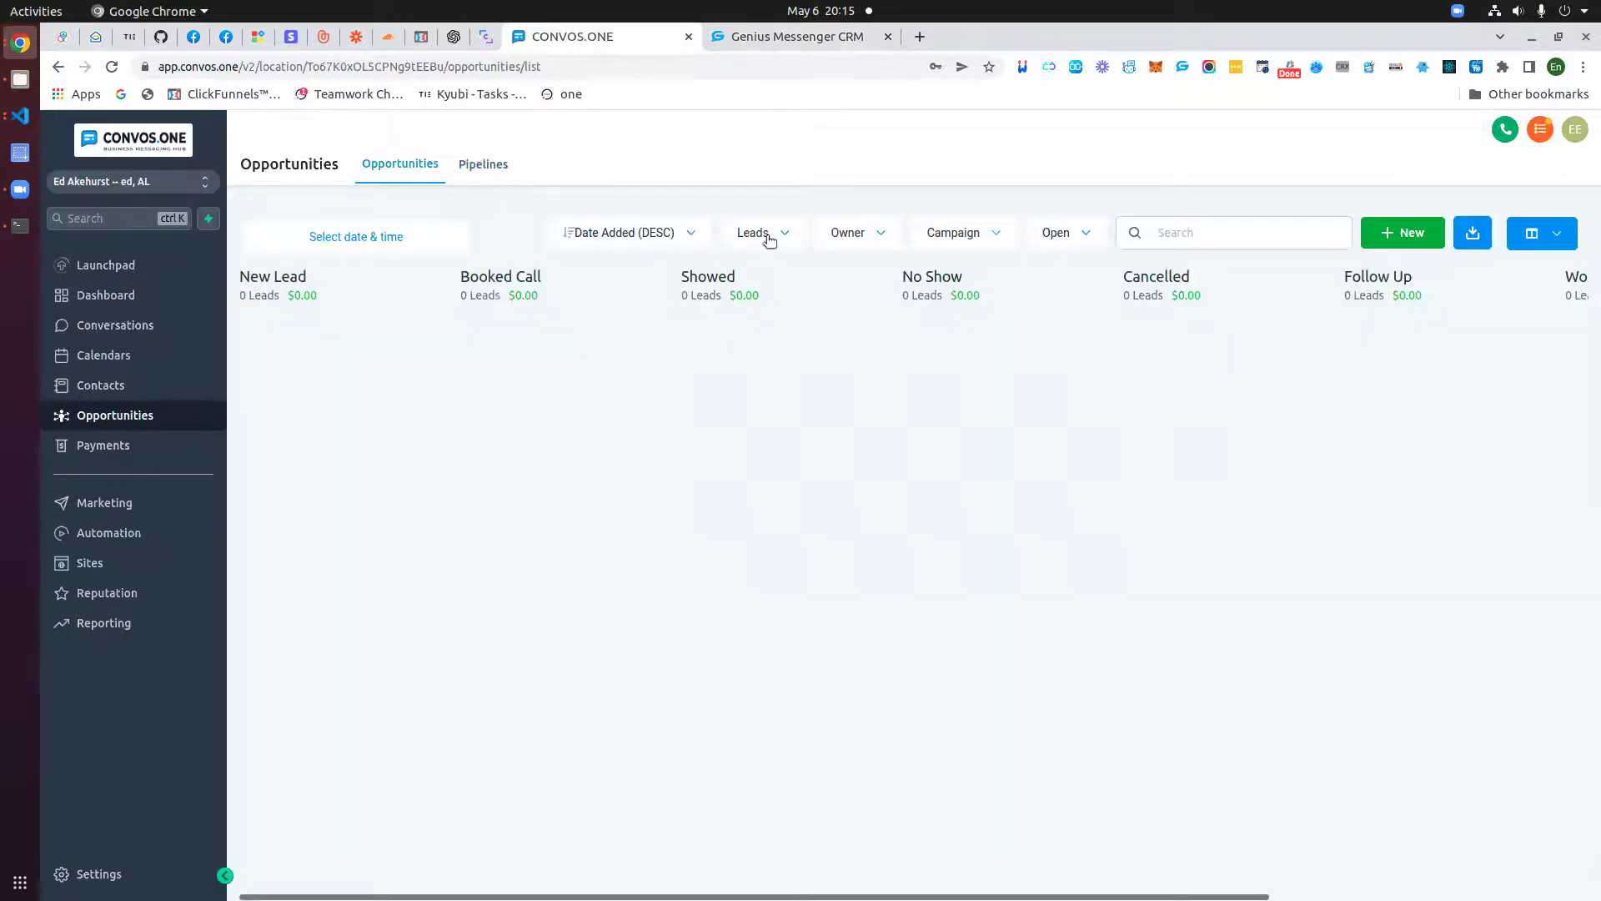
{"action": "left_click", "coordinate": [762, 235]}
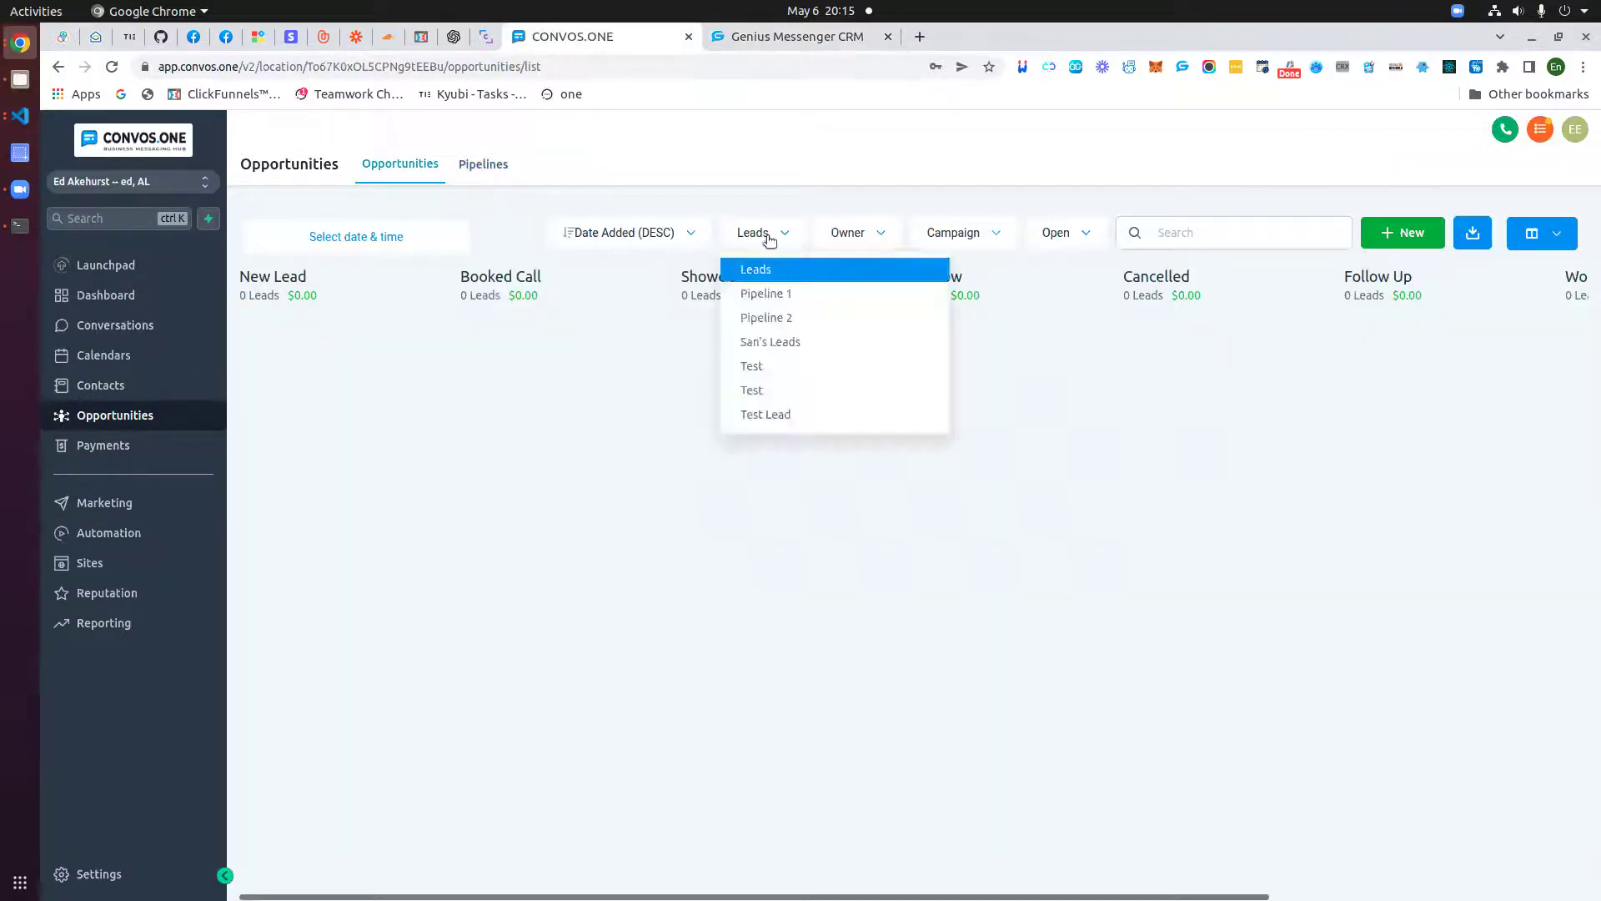
{"action": "left_click", "coordinate": [758, 343]}
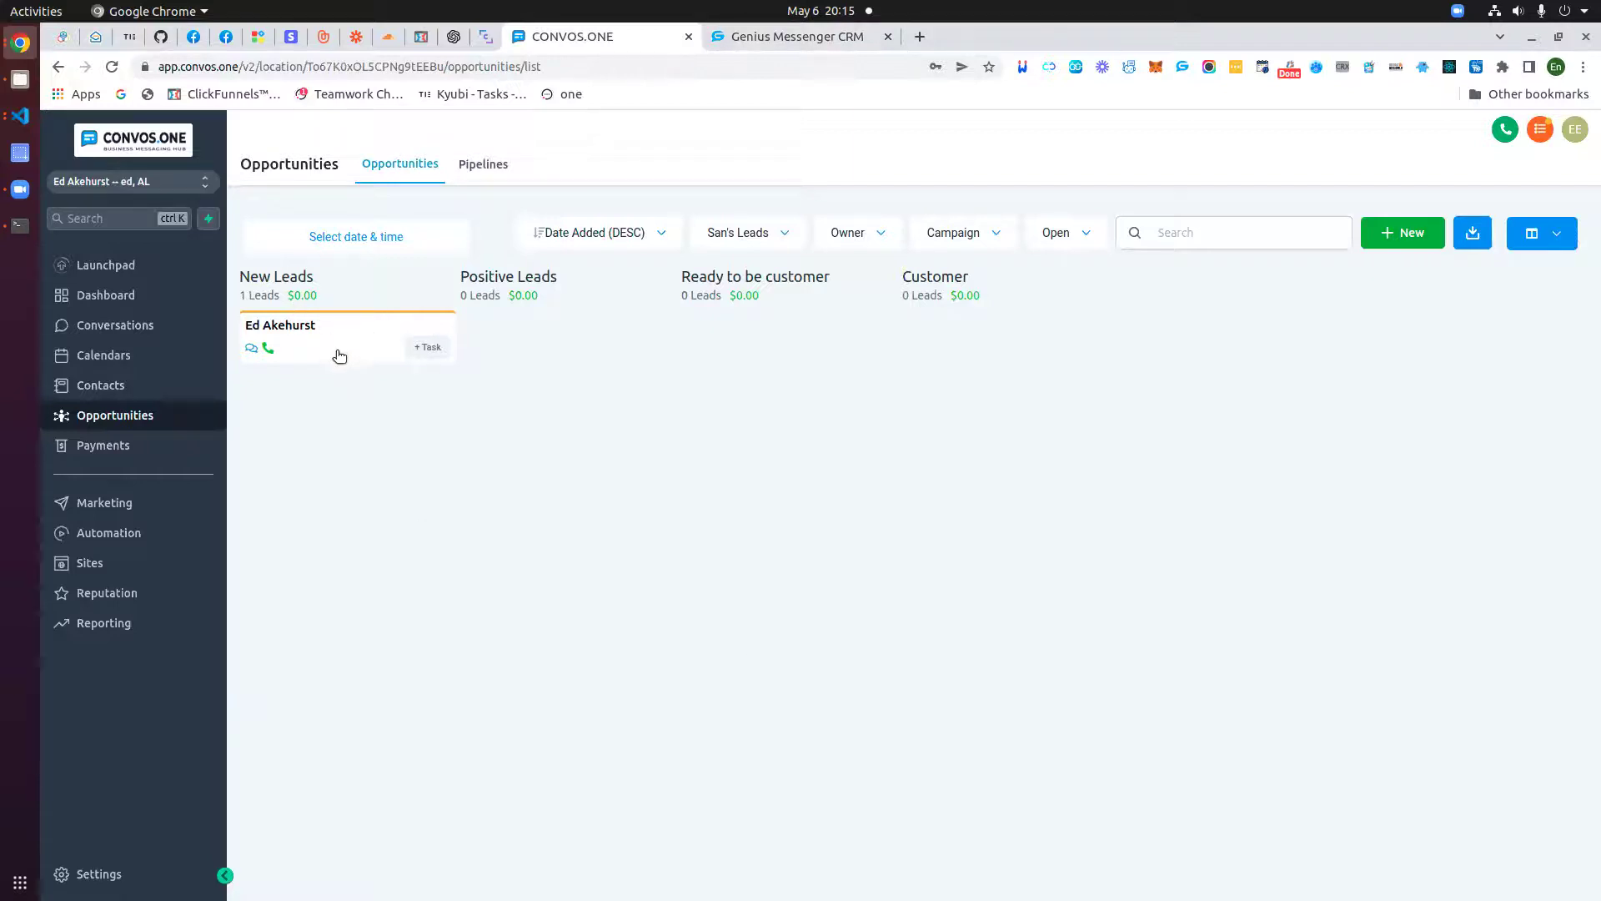
- Open the contact record of the lead in New Leads and review its details, including the email address
{"action": "left_click", "coordinate": [285, 326]}
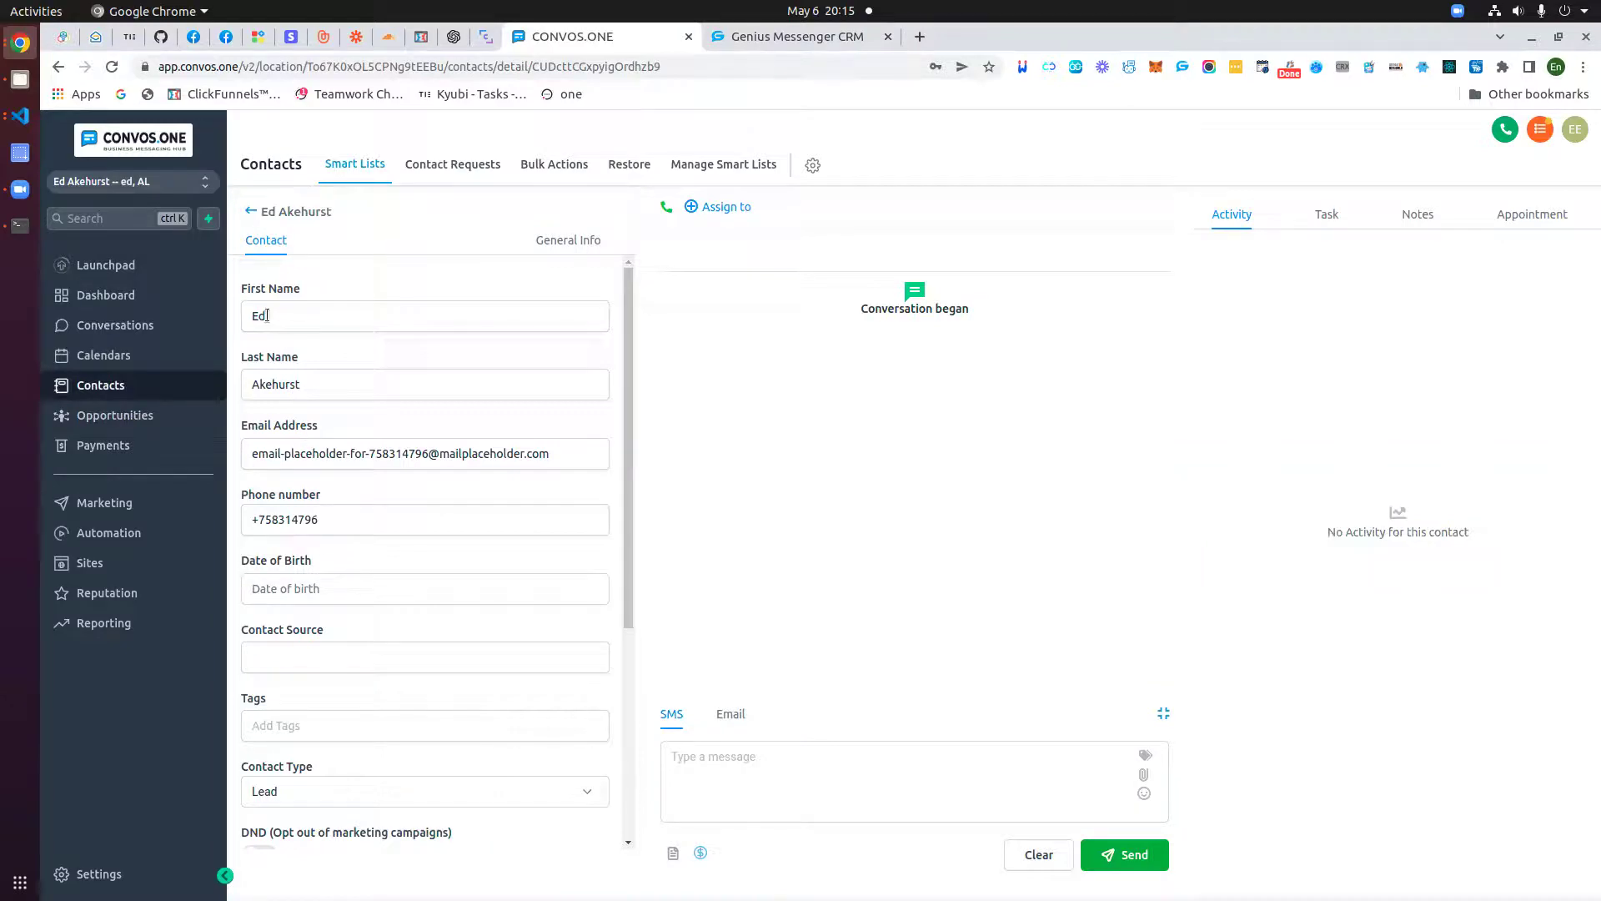
{"action": "scroll", "coordinate": [300, 482], "scroll_direction": "down", "scroll_amount": 1}
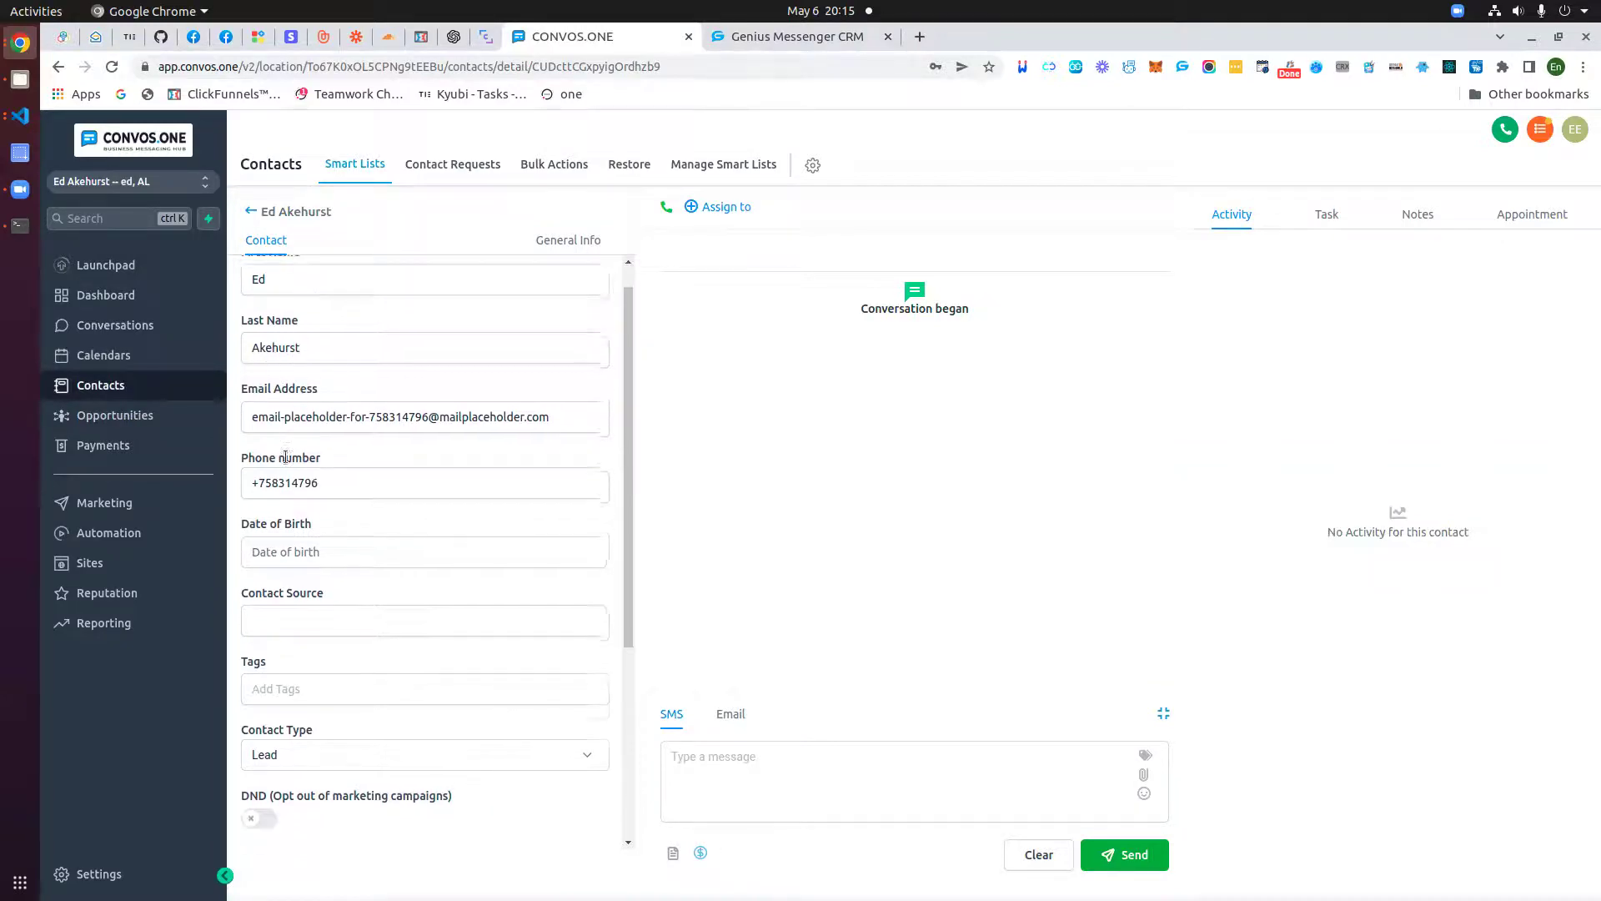
{"action": "left_click_drag", "start_coordinate": [562, 408], "coordinate": [236, 409]}
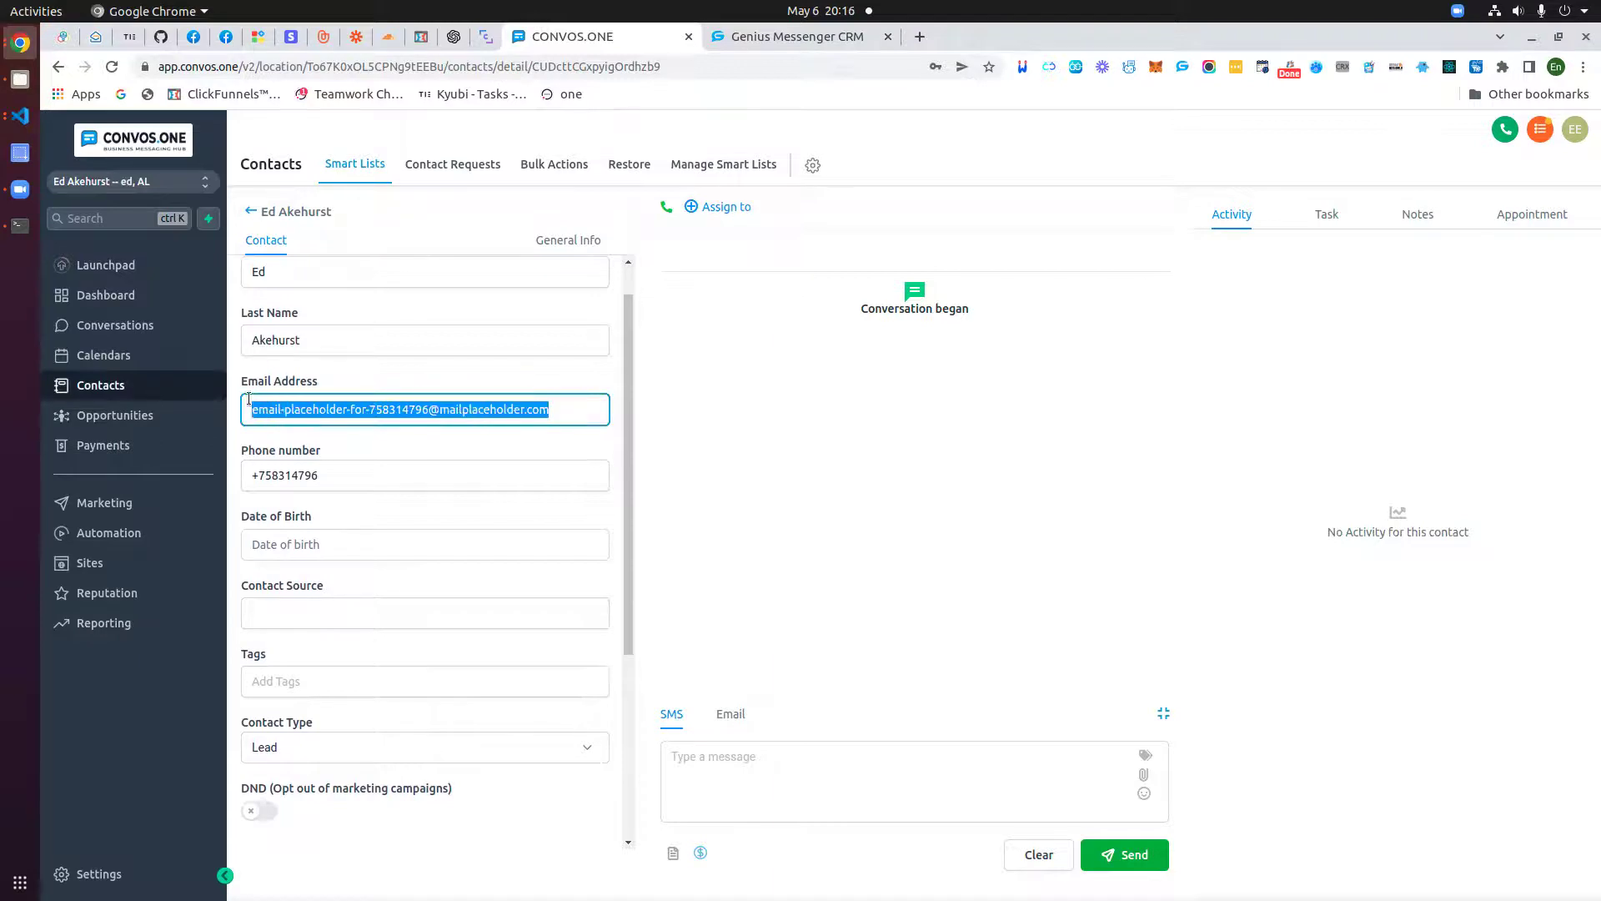
{"action": "left_click", "coordinate": [316, 439]}
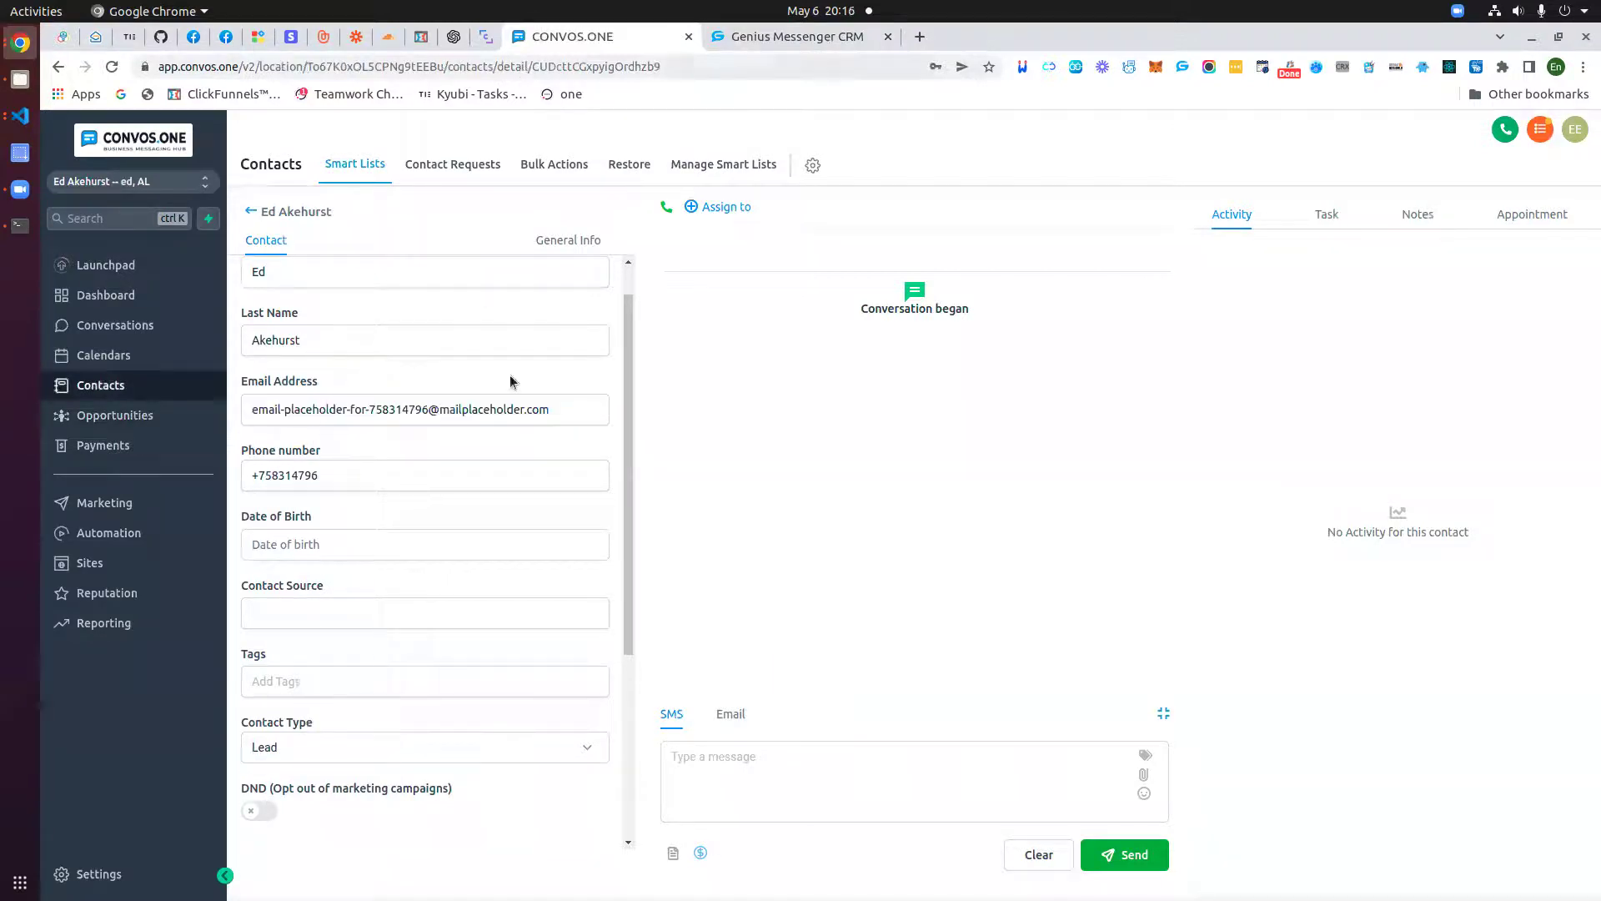
- Compare the lead's card in the Genius Messenger CRM pipeline with its contact record in CONVOS.ONE
{"action": "left_click", "coordinate": [793, 42]}
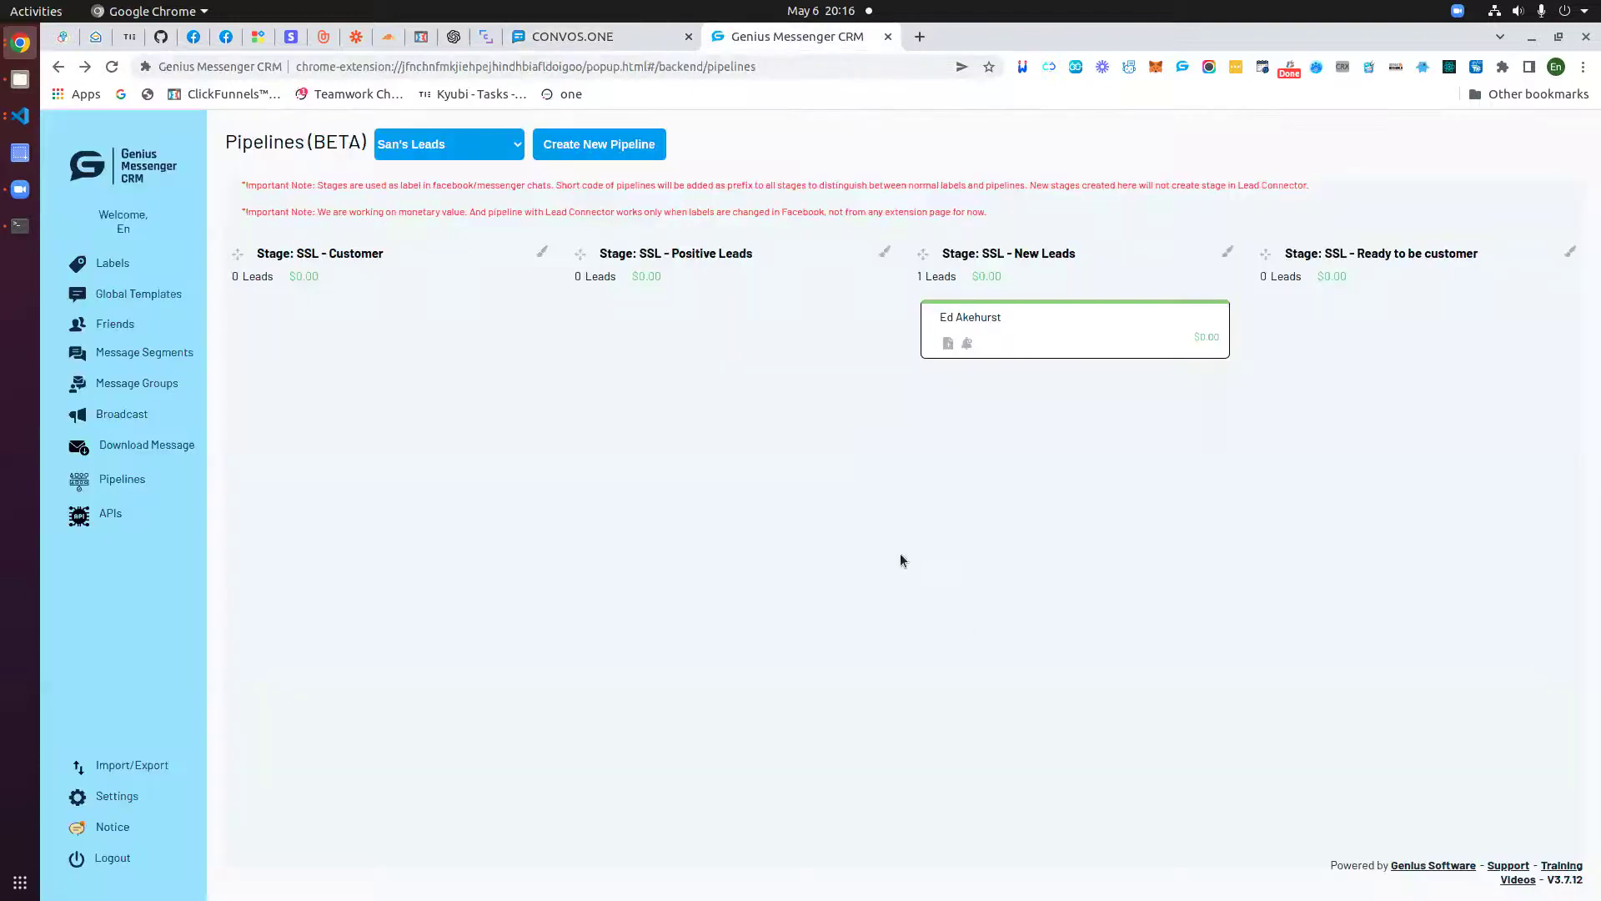
{"action": "left_click", "coordinate": [990, 315]}
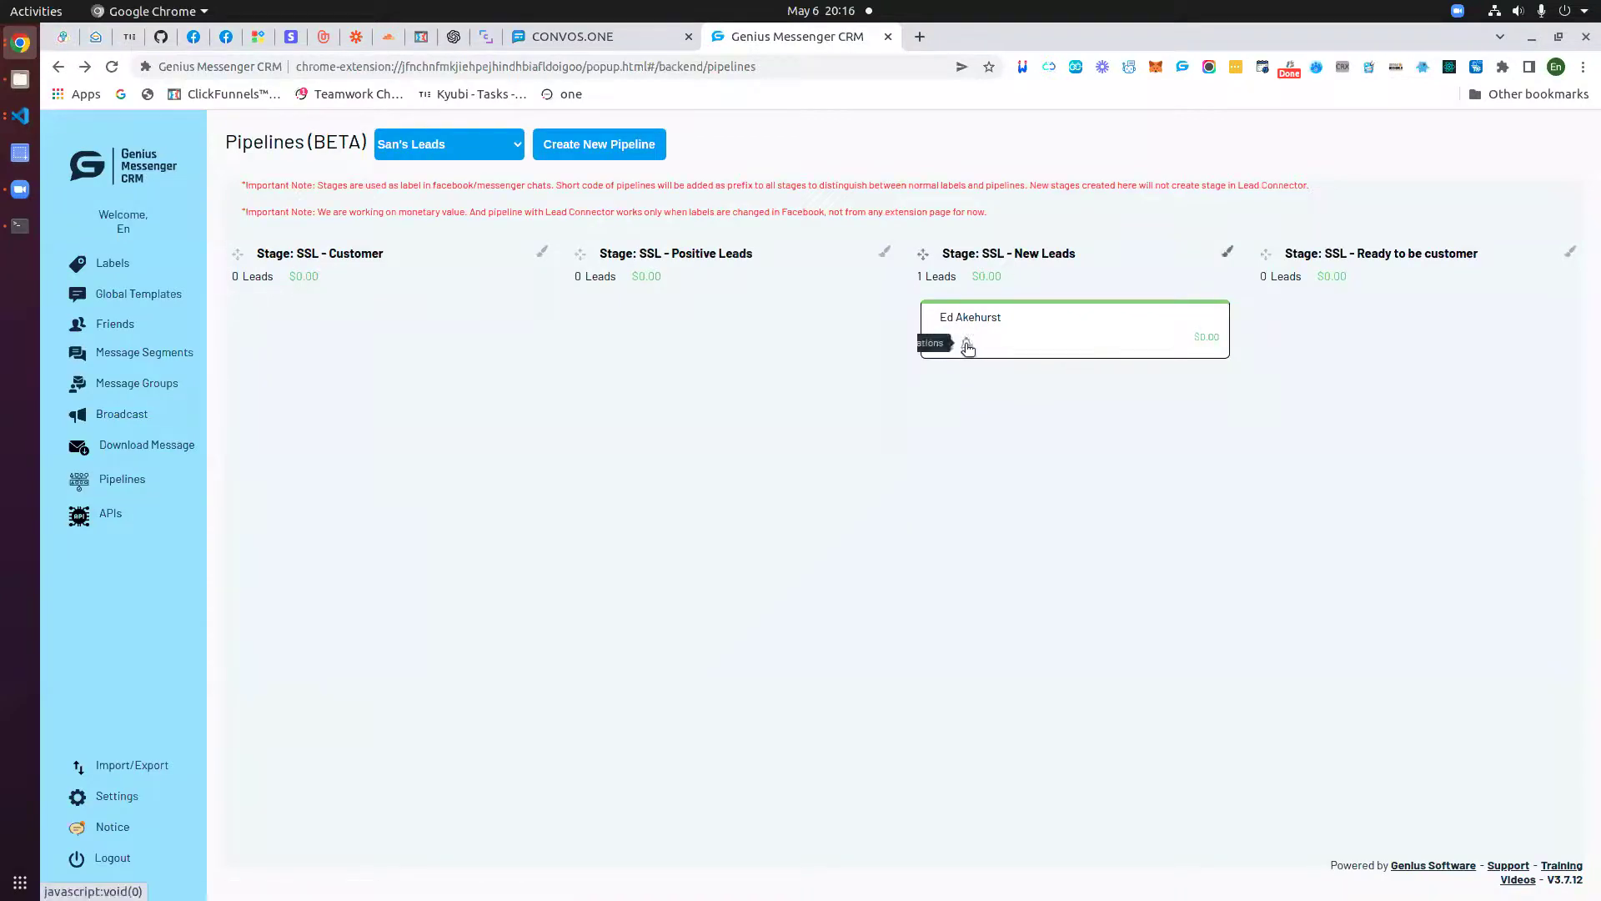
{"action": "left_click", "coordinate": [571, 38]}
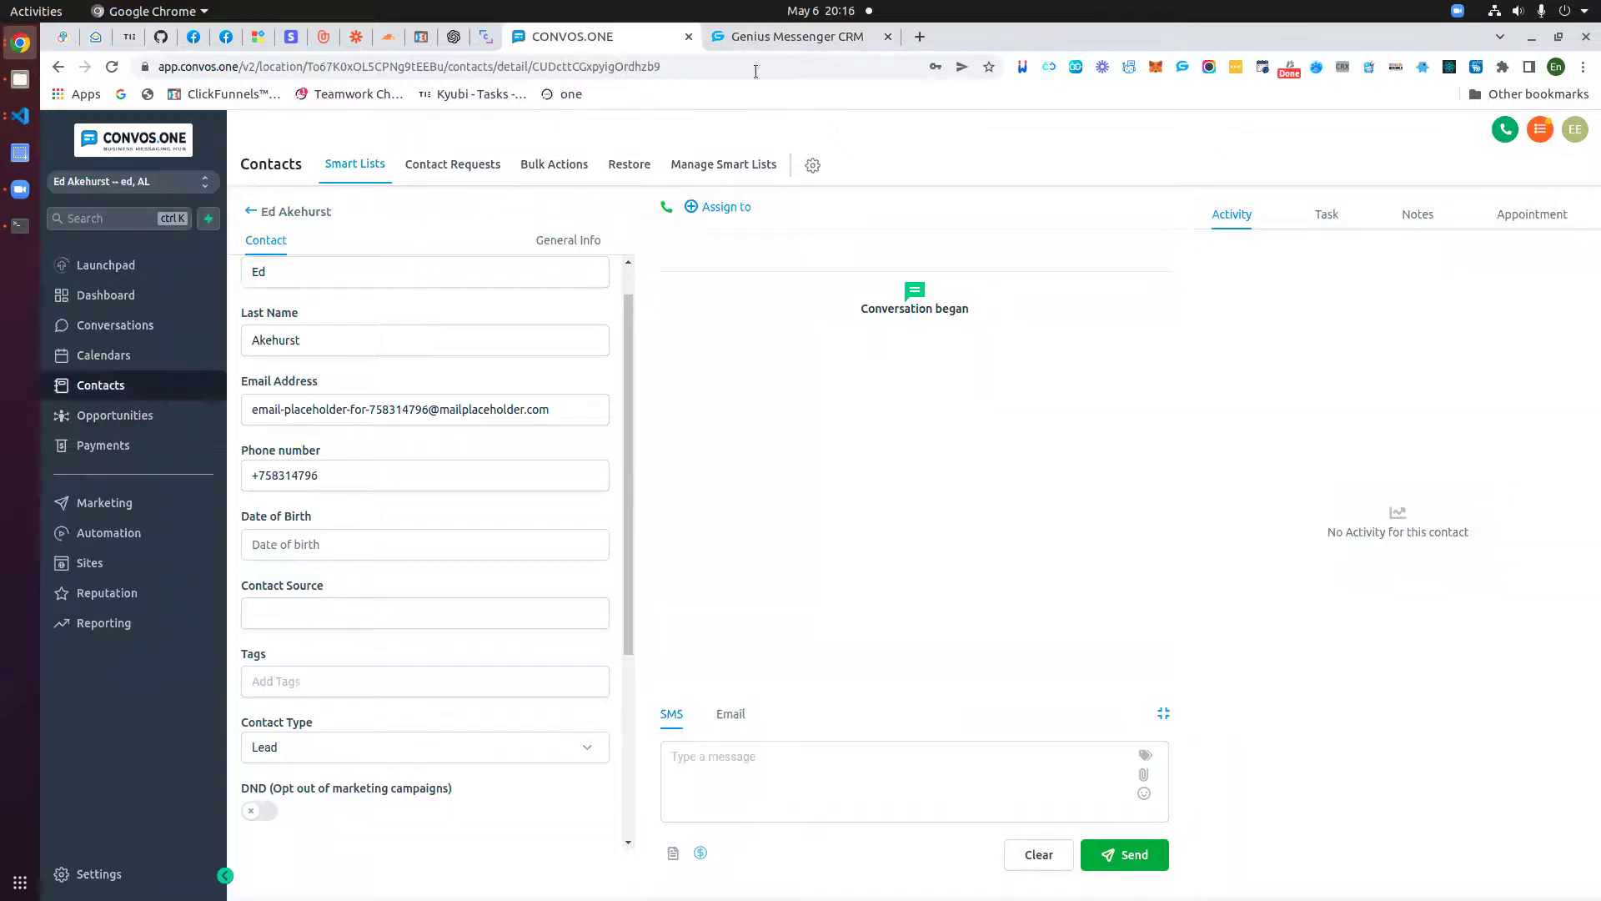
{"action": "left_click", "coordinate": [772, 40]}
- Open the Genius Messenger CRM friends list and search it for the labeled lead by first name
{"action": "left_click", "coordinate": [114, 325]}
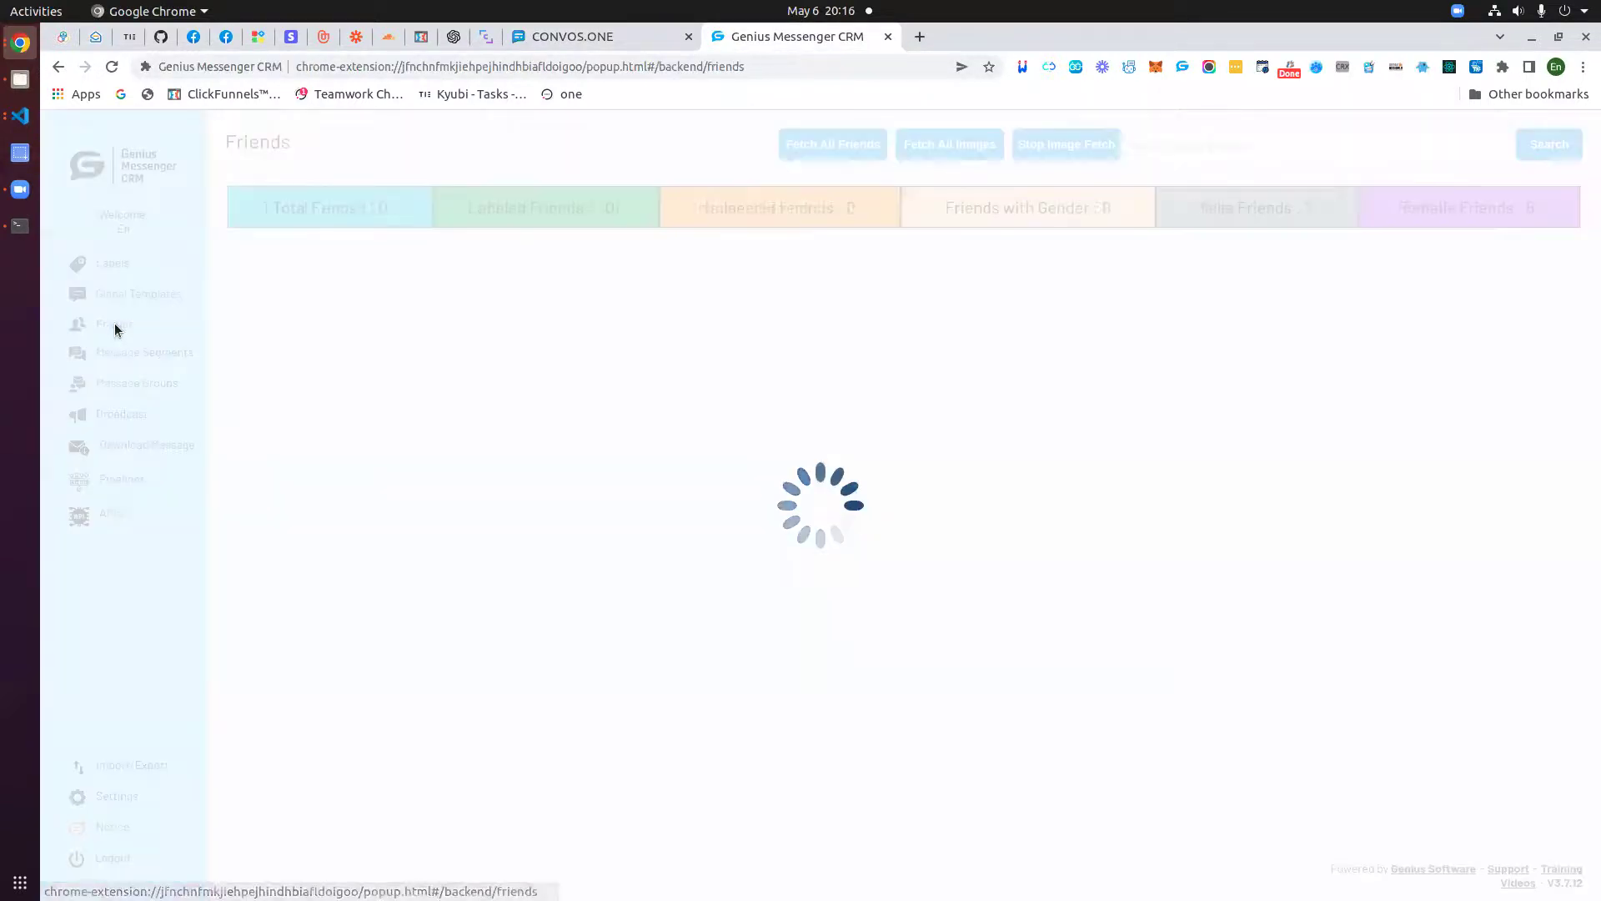
{"action": "scroll", "coordinate": [1051, 283], "scroll_direction": "down", "scroll_amount": 2}
{"action": "scroll", "coordinate": [1077, 442], "scroll_direction": "down", "scroll_amount": 4}
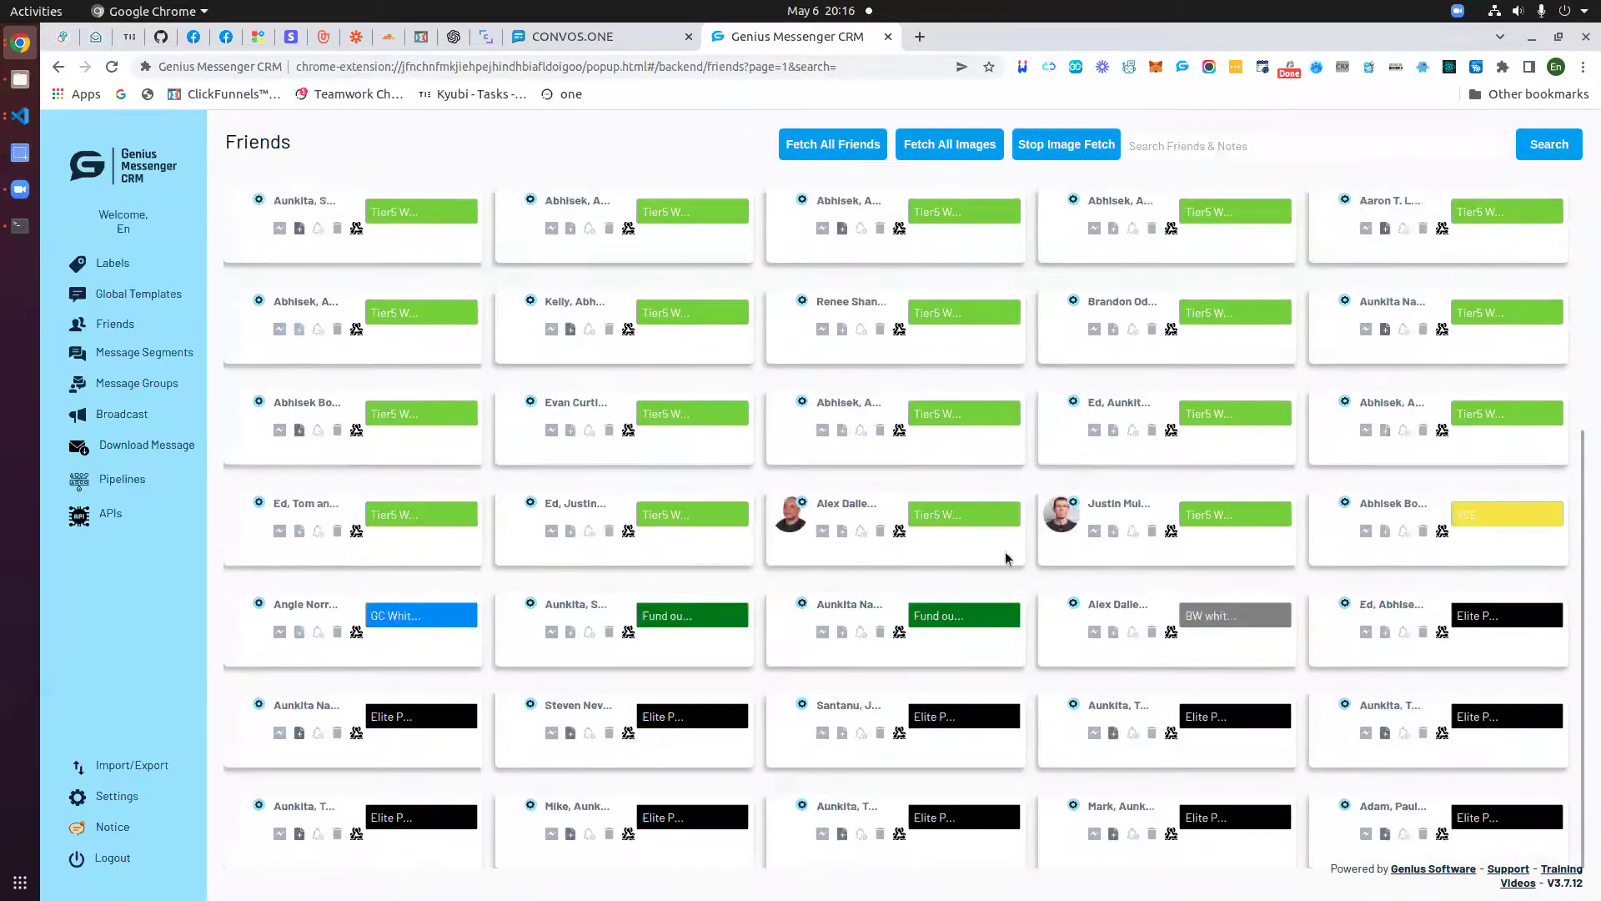
{"action": "scroll", "coordinate": [934, 533], "scroll_direction": "up", "scroll_amount": 5}
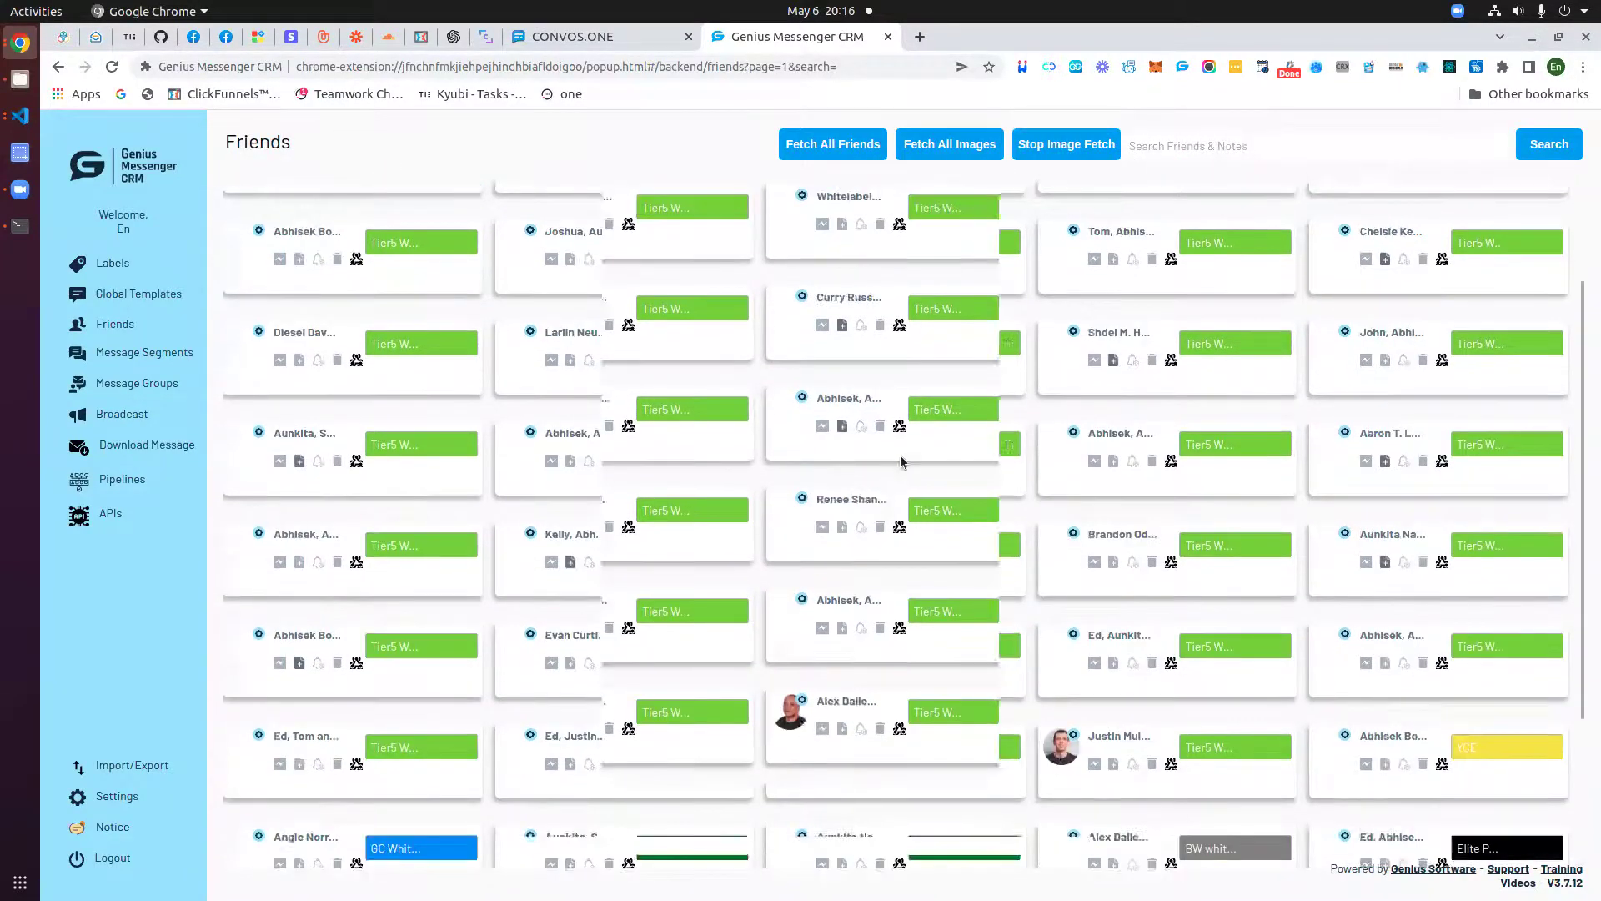
{"action": "left_click", "coordinate": [1169, 142]}
{"action": "type", "text": "Ed"}
{"action": "left_click", "coordinate": [1550, 147]}
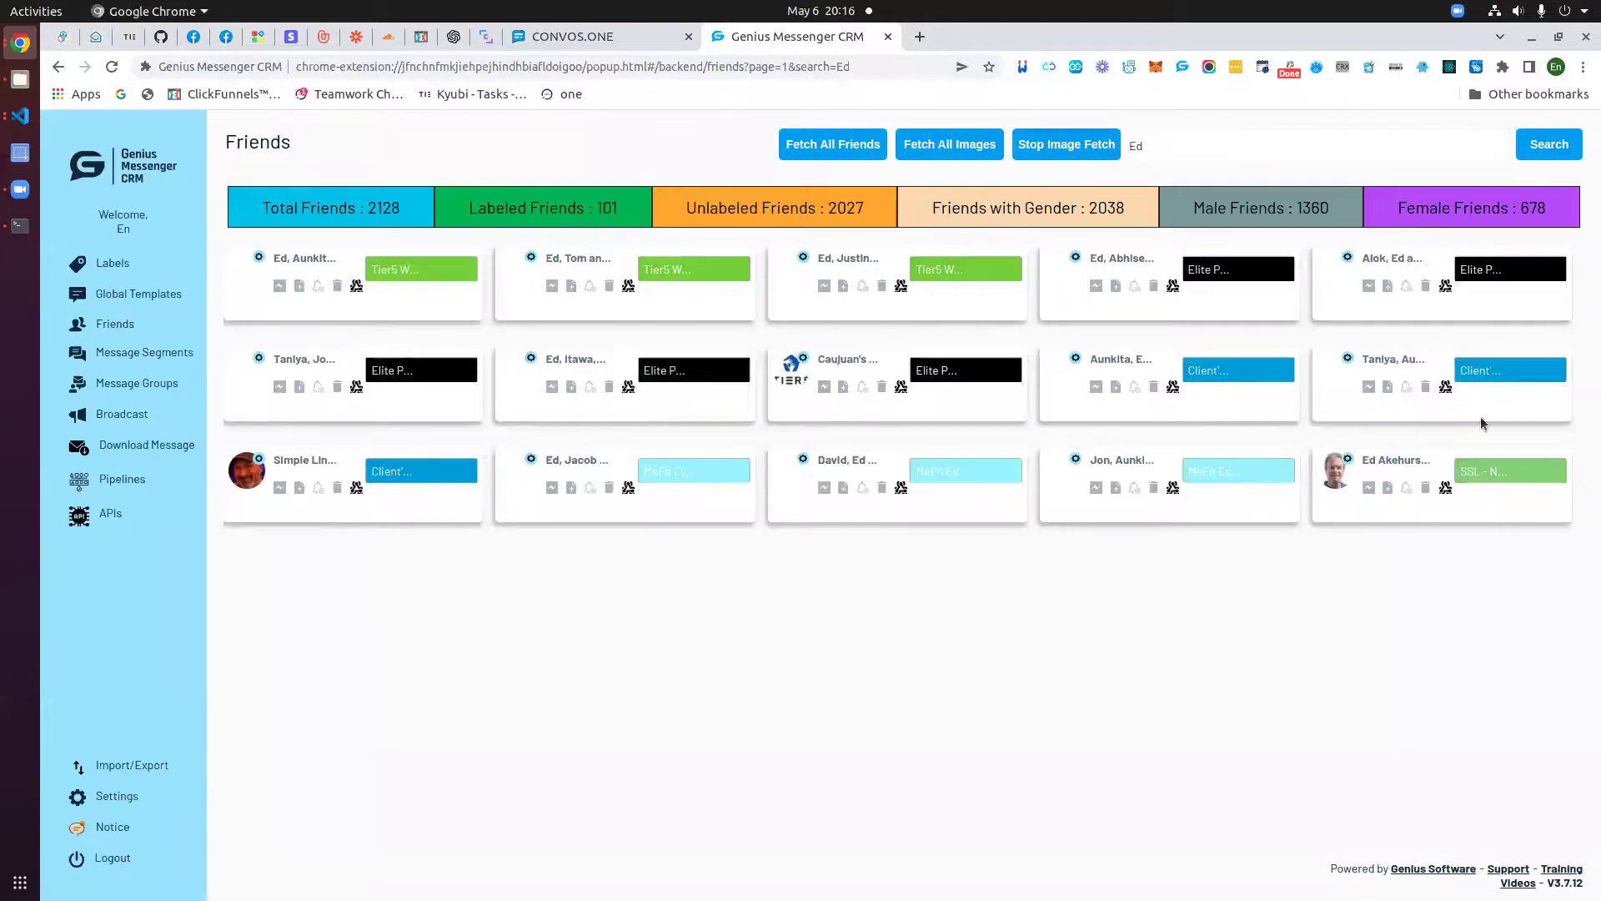
- View the Facebook profile and the notes page of the friend labeled SSL - New Leads, and return to the friends list
{"action": "left_click", "coordinate": [1393, 463]}
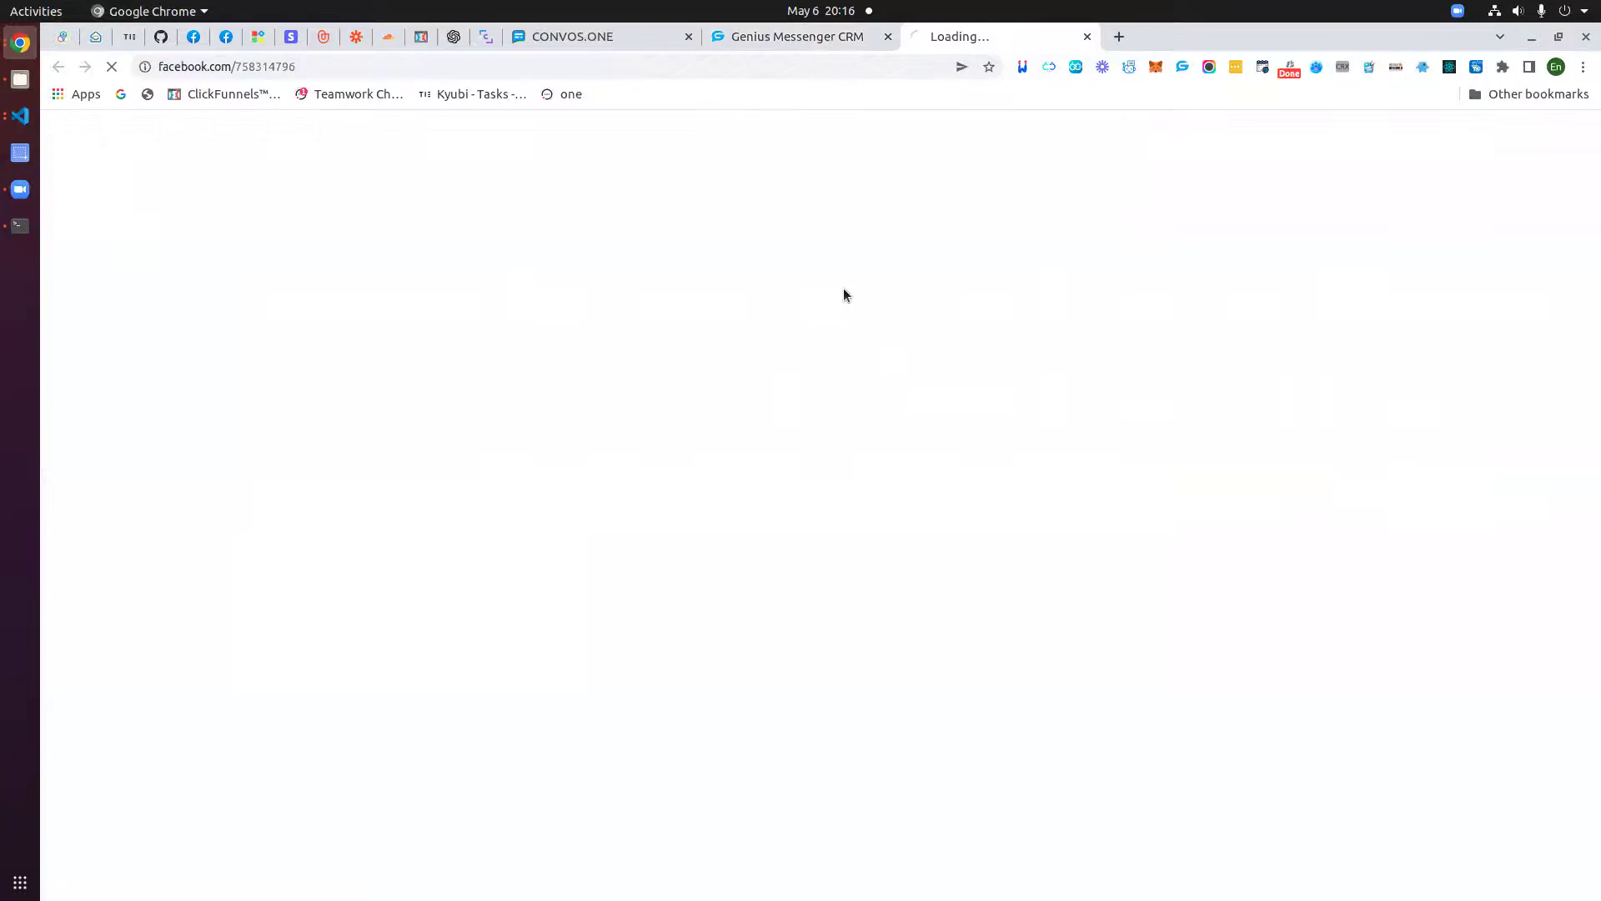
{"action": "left_click", "coordinate": [1087, 37]}
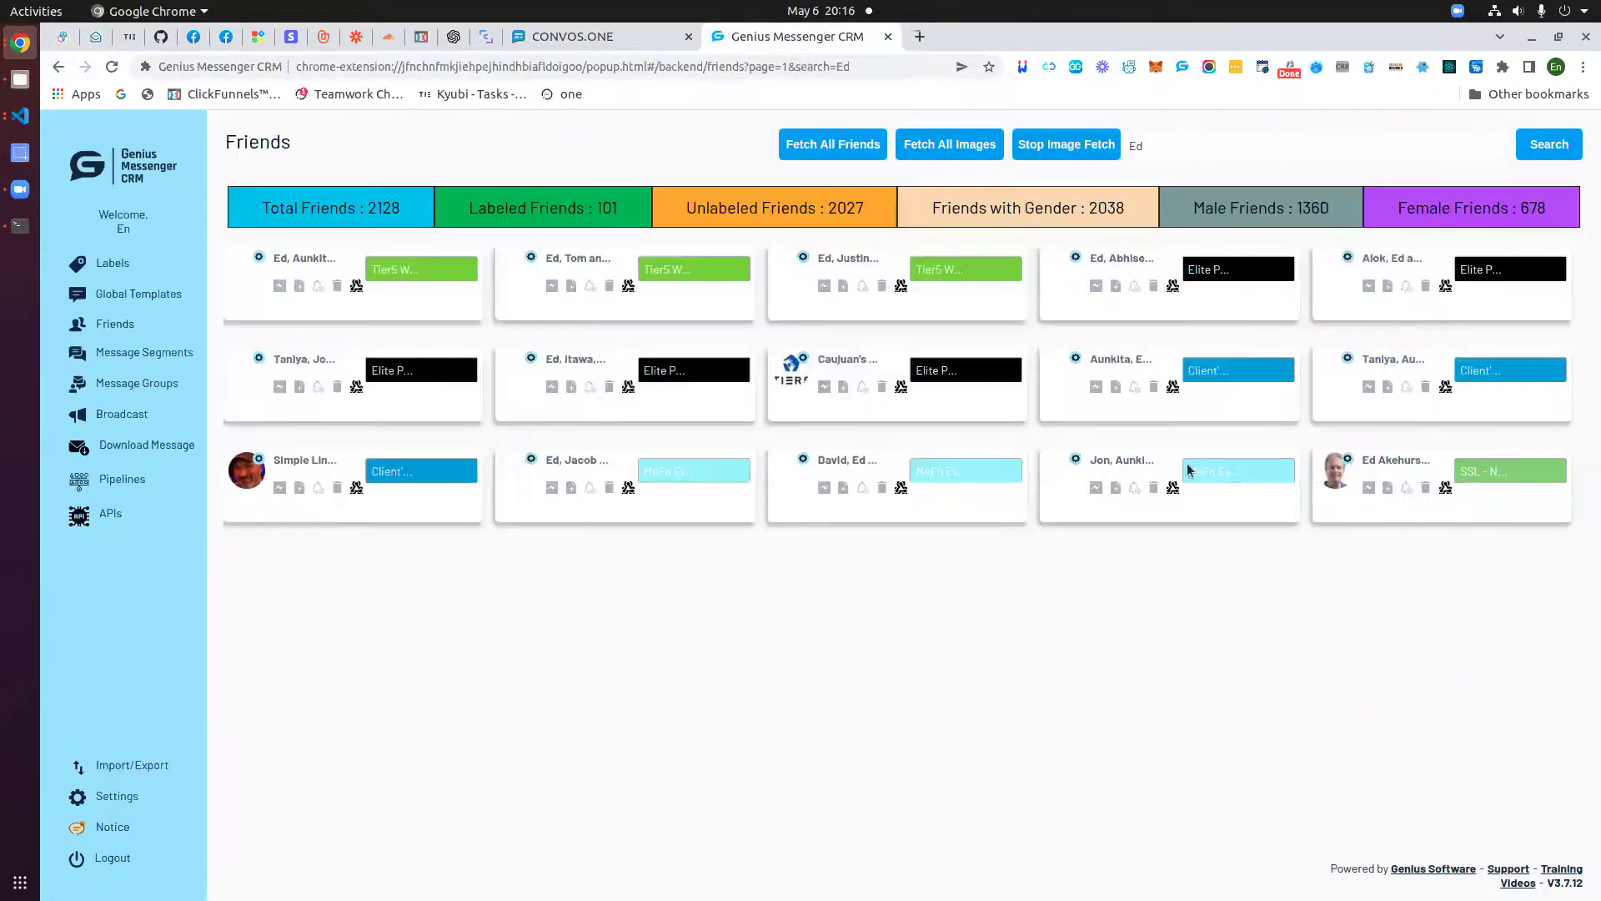
{"action": "left_click", "coordinate": [1387, 488]}
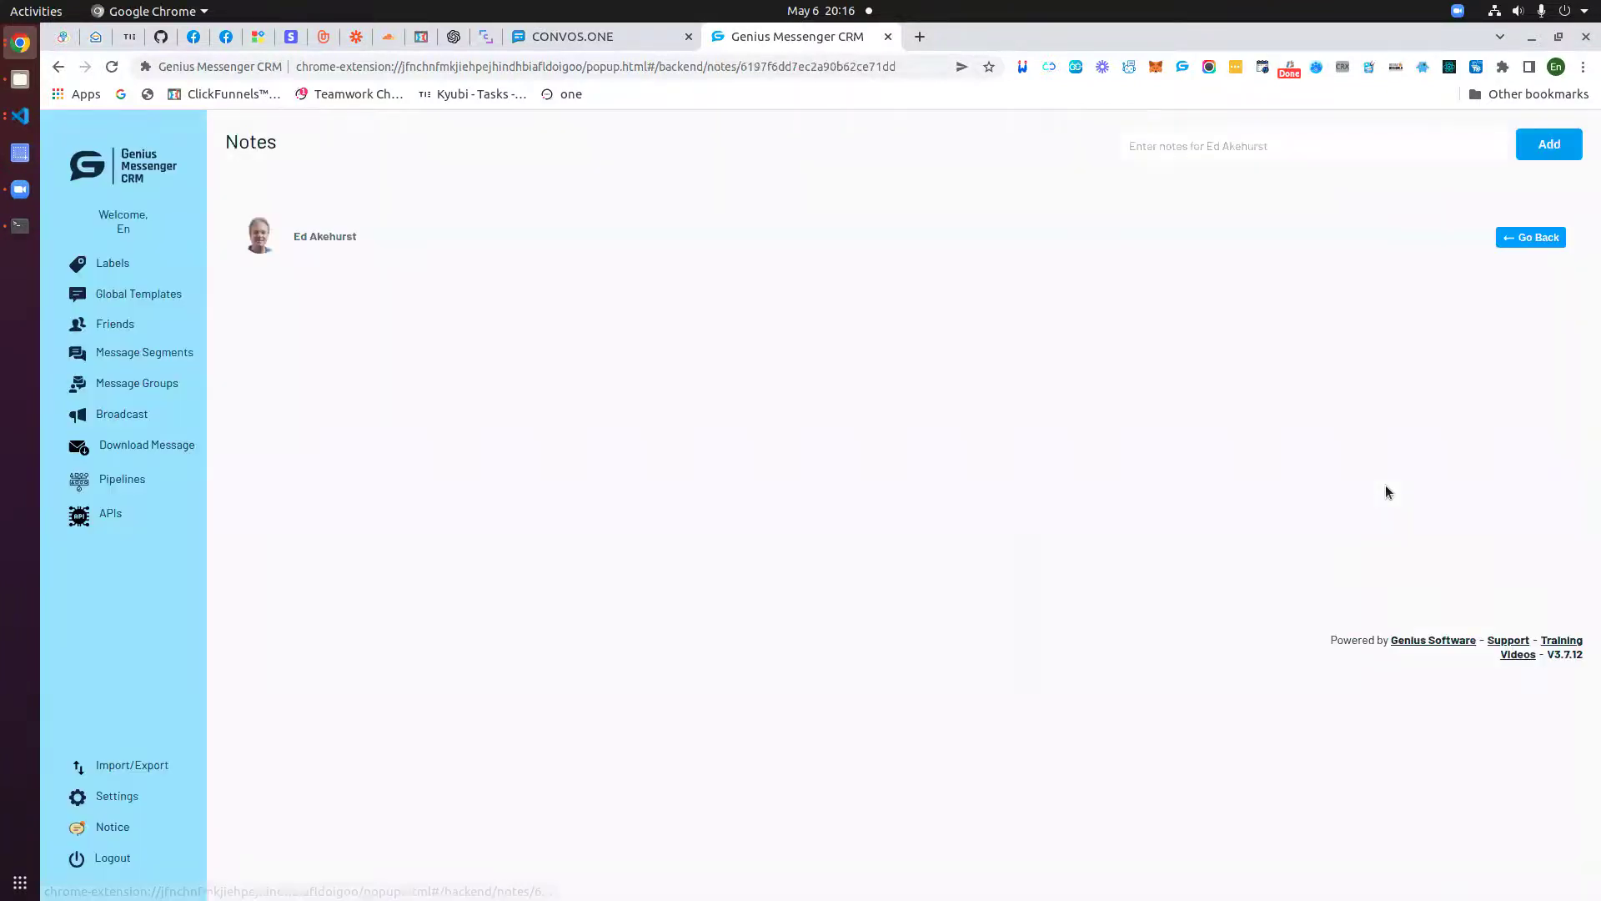
{"action": "left_click", "coordinate": [1339, 151]}
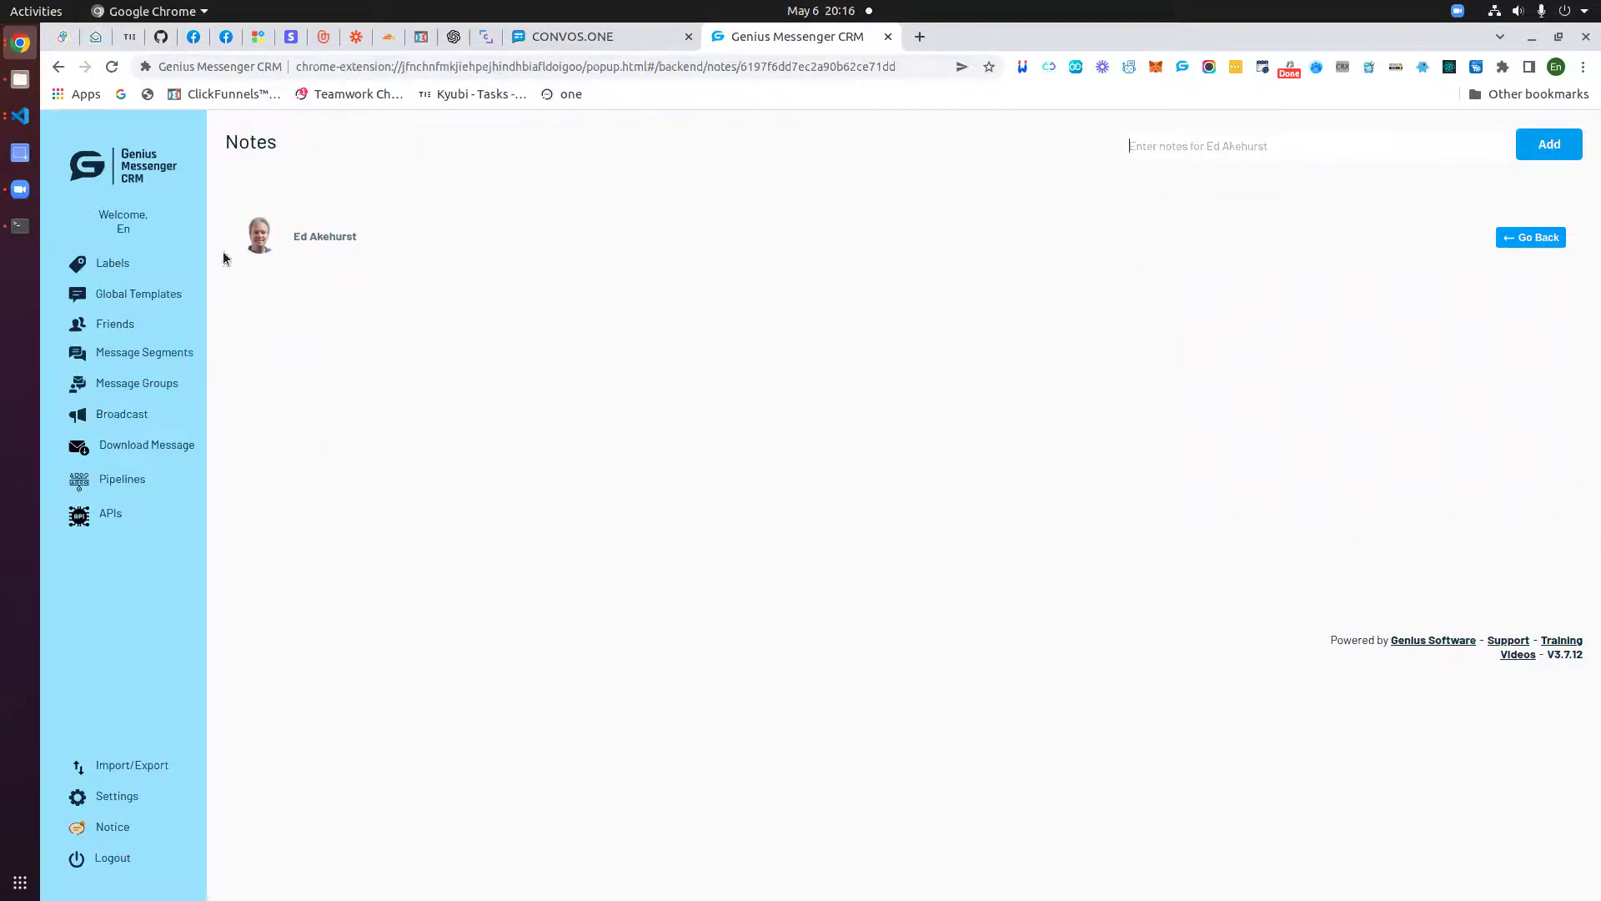
{"action": "left_click", "coordinate": [1531, 238]}
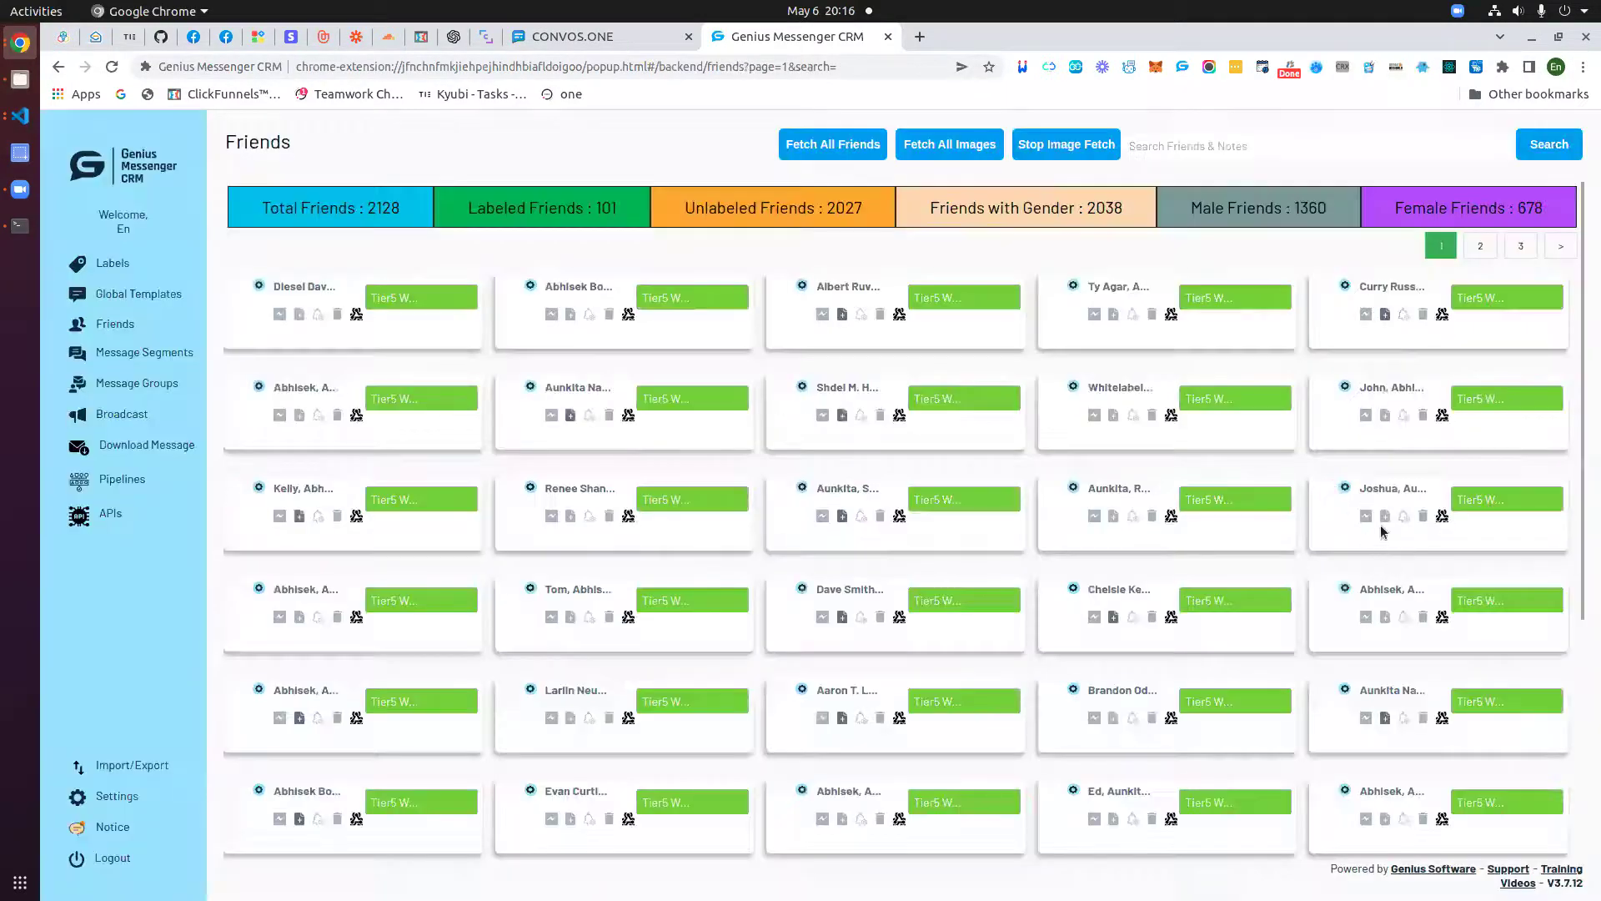
- Display the San's Leads pipeline on the Genius Messenger CRM pipelines page
{"action": "left_click", "coordinate": [121, 478]}
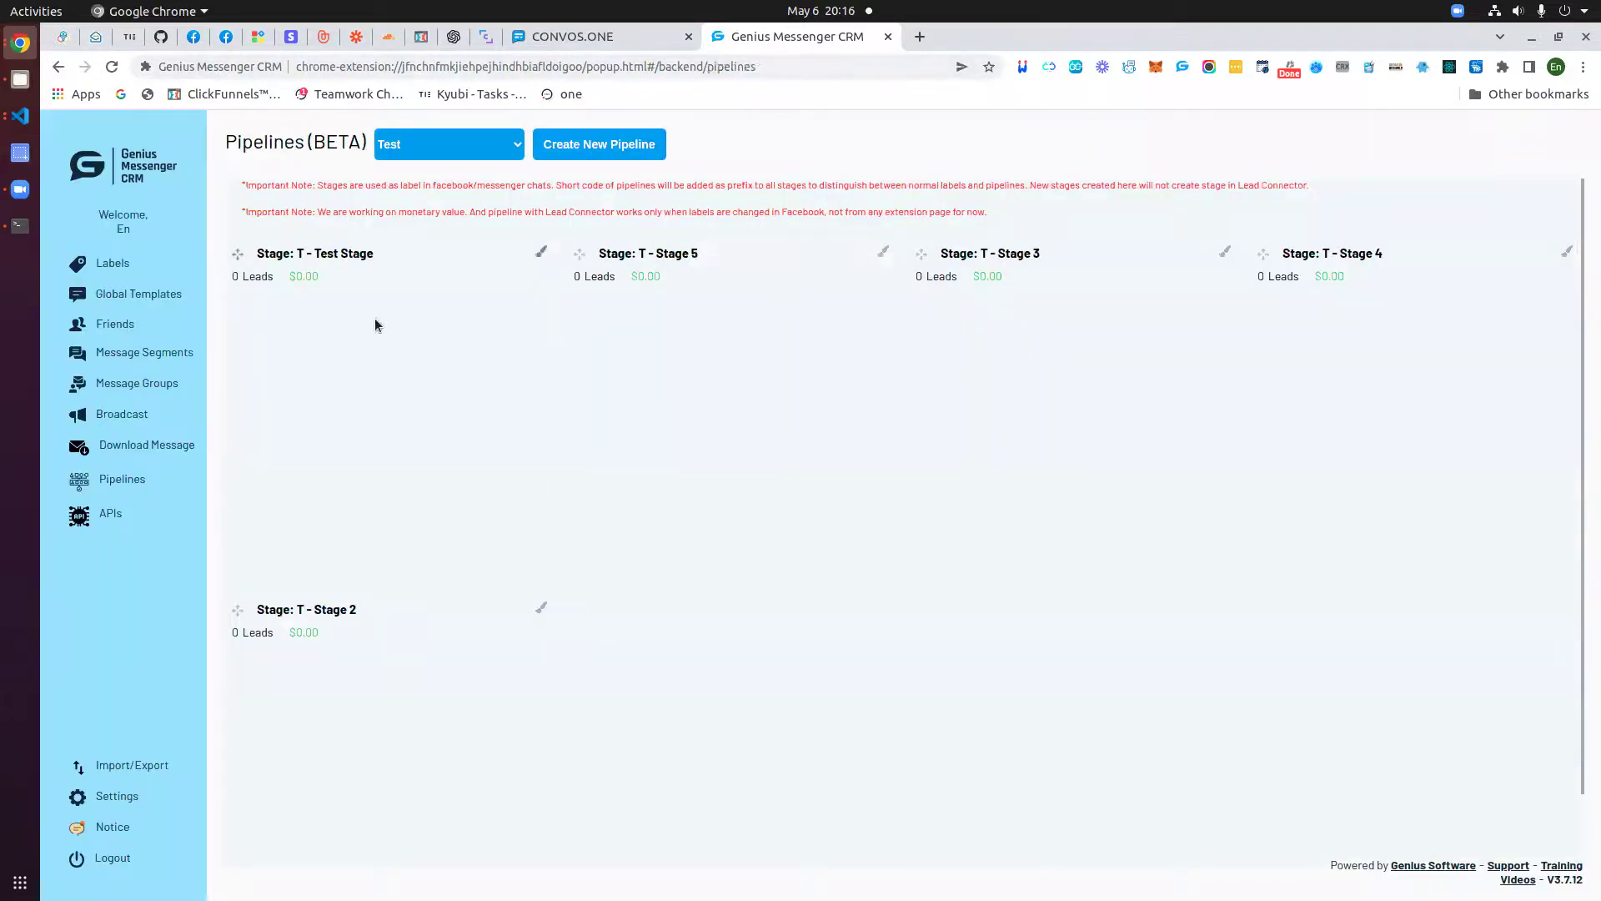
{"action": "left_click", "coordinate": [466, 151]}
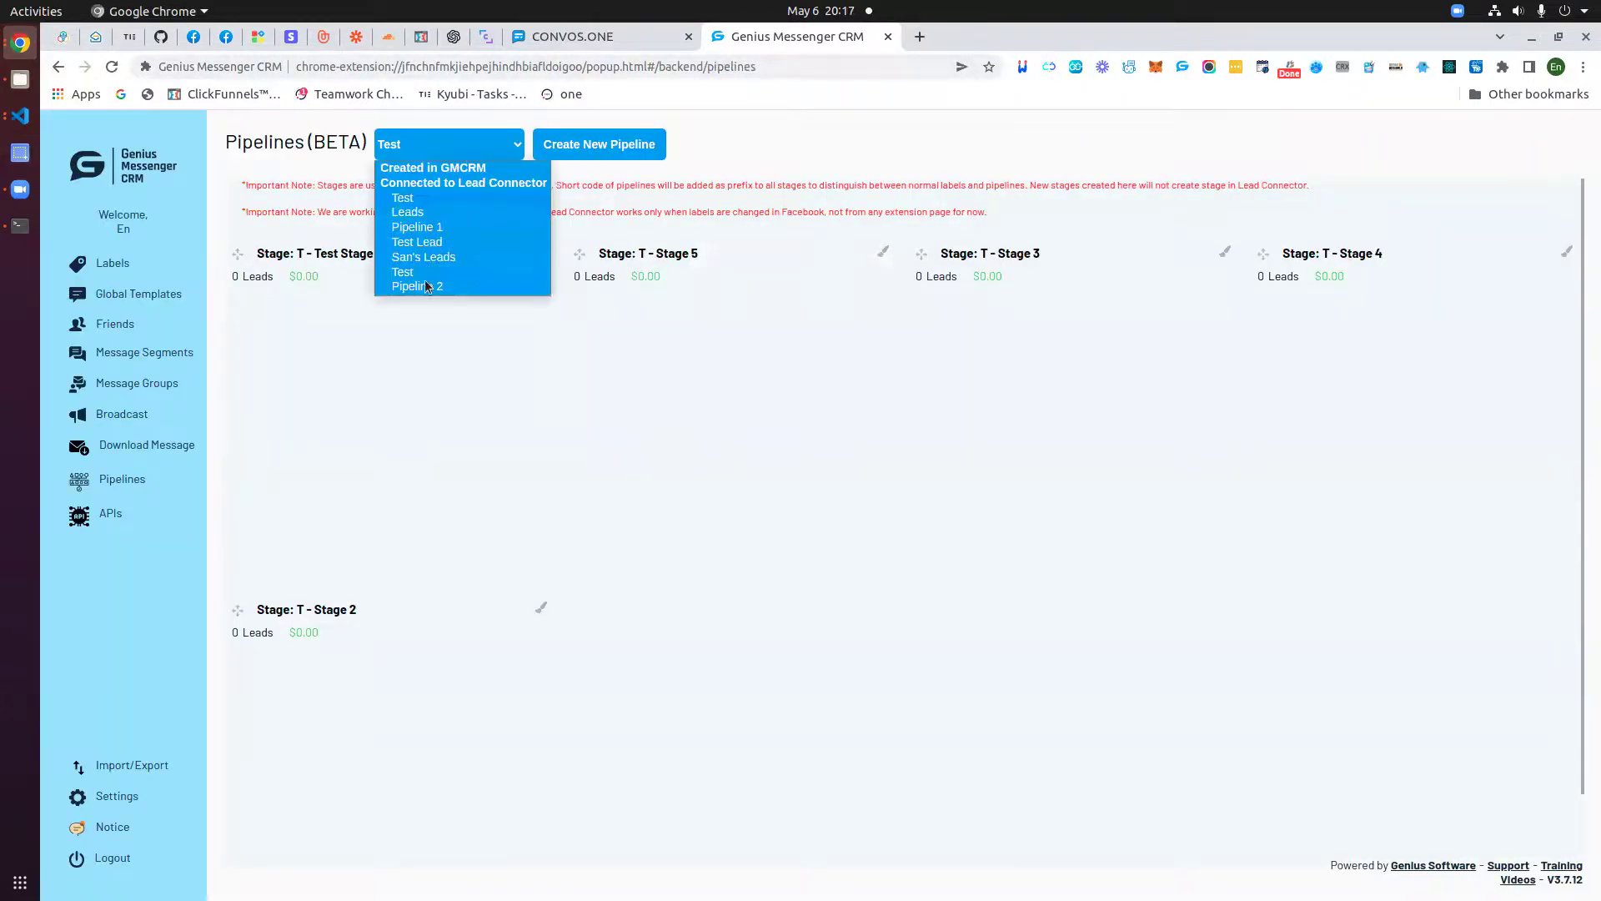
{"action": "left_click", "coordinate": [433, 259]}
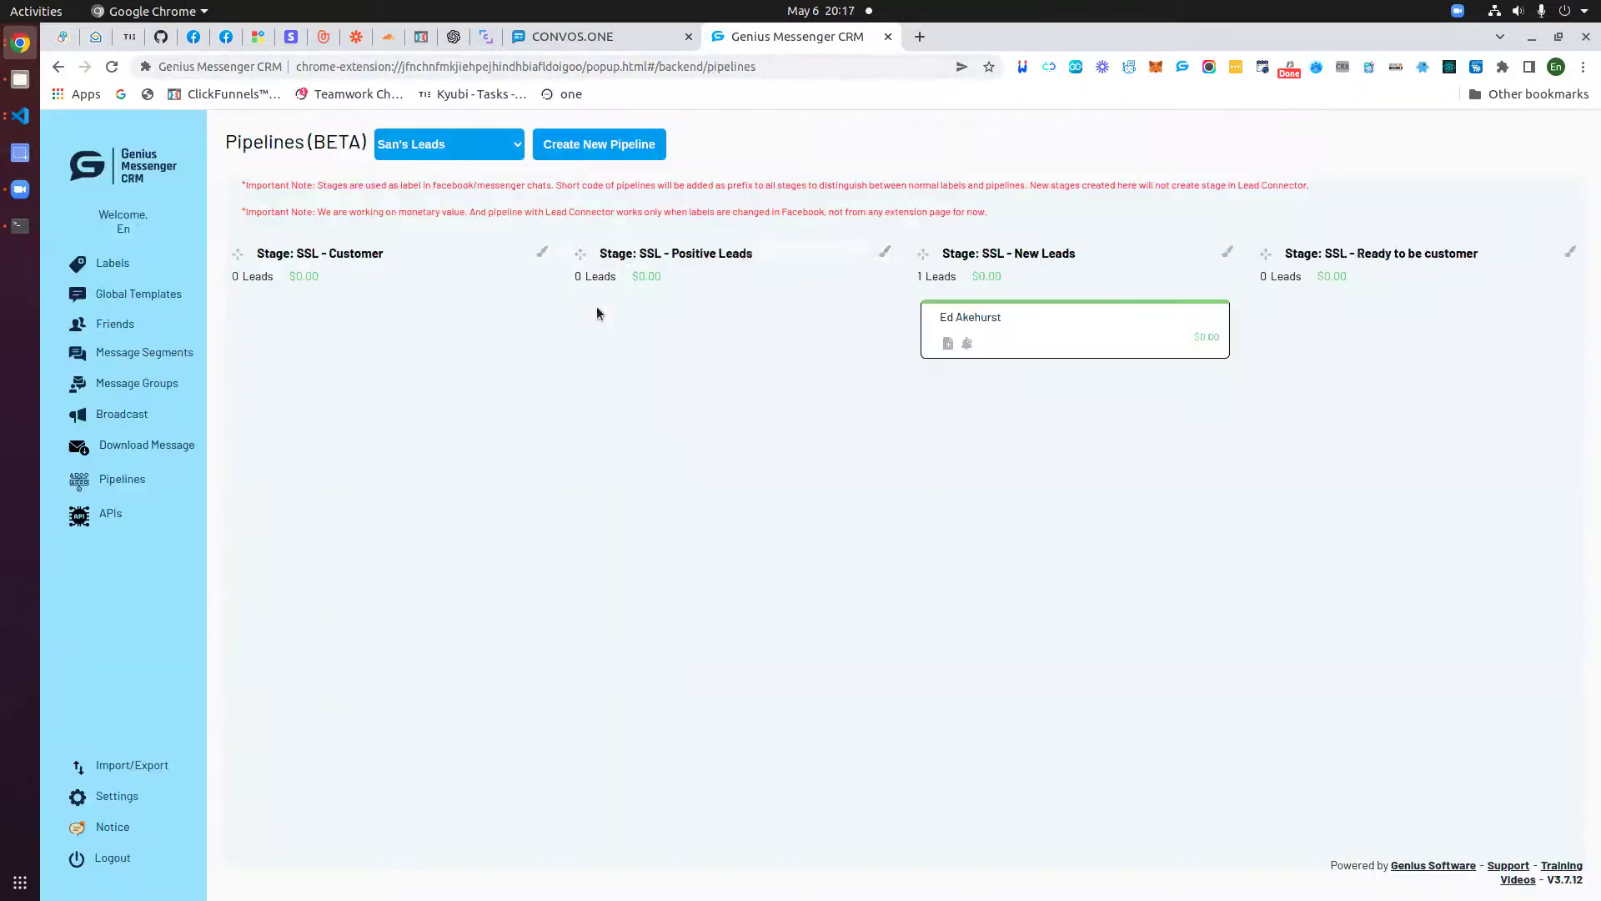
- Switch to CONVOS.ONE, review the lead's full contact details, and return to the San's Leads opportunities board
{"action": "left_click", "coordinate": [658, 35]}
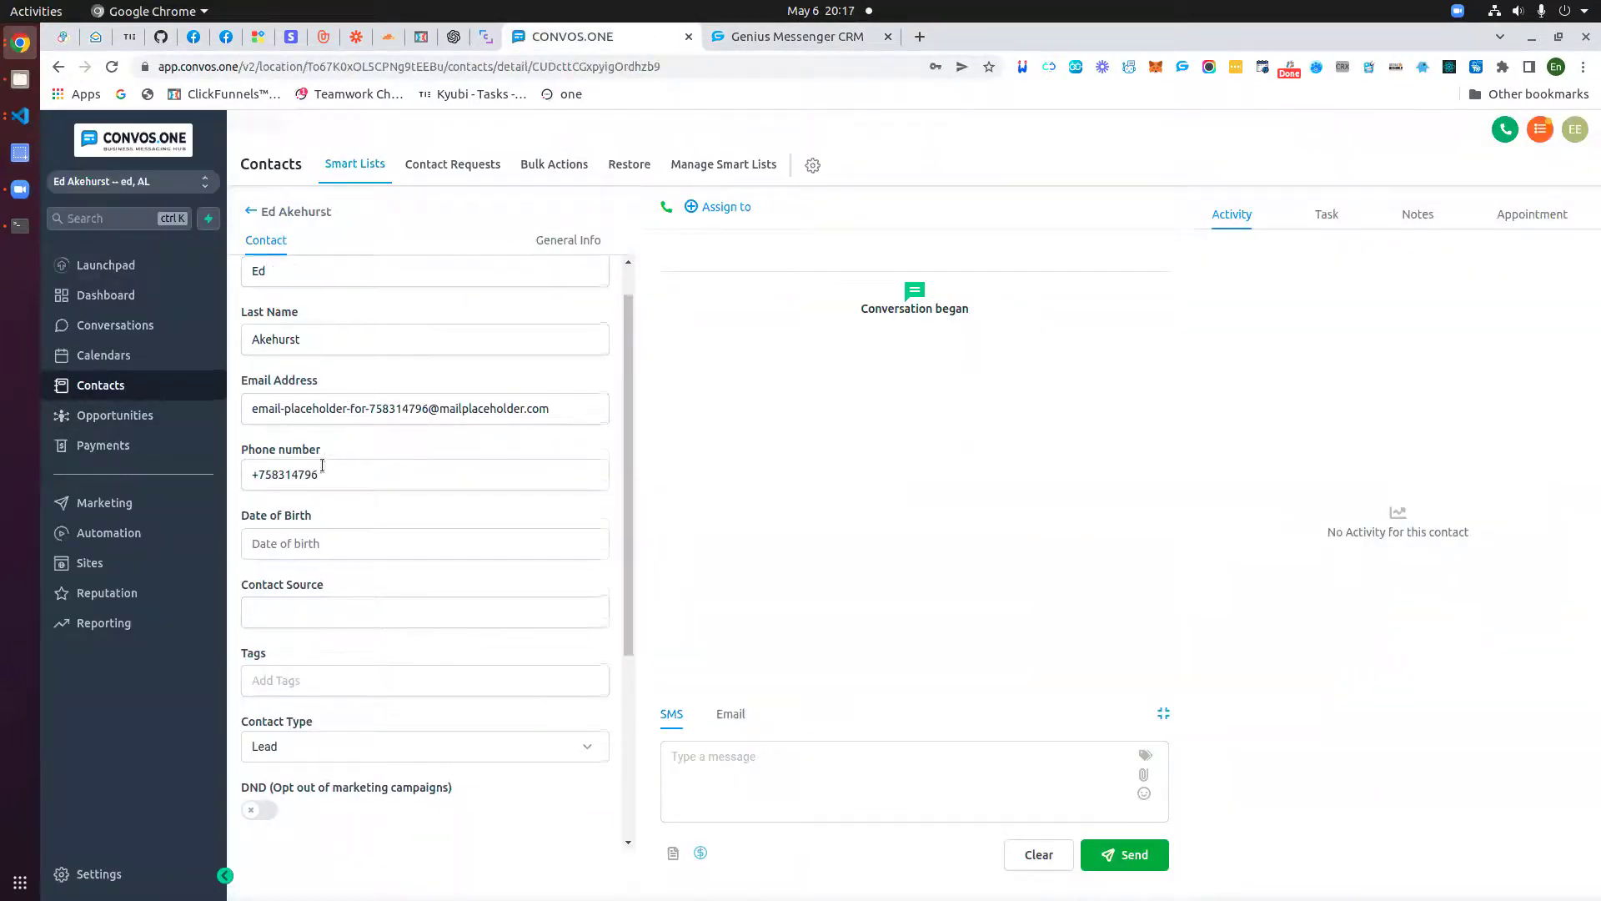
{"action": "scroll", "coordinate": [315, 467], "scroll_direction": "down", "scroll_amount": 3}
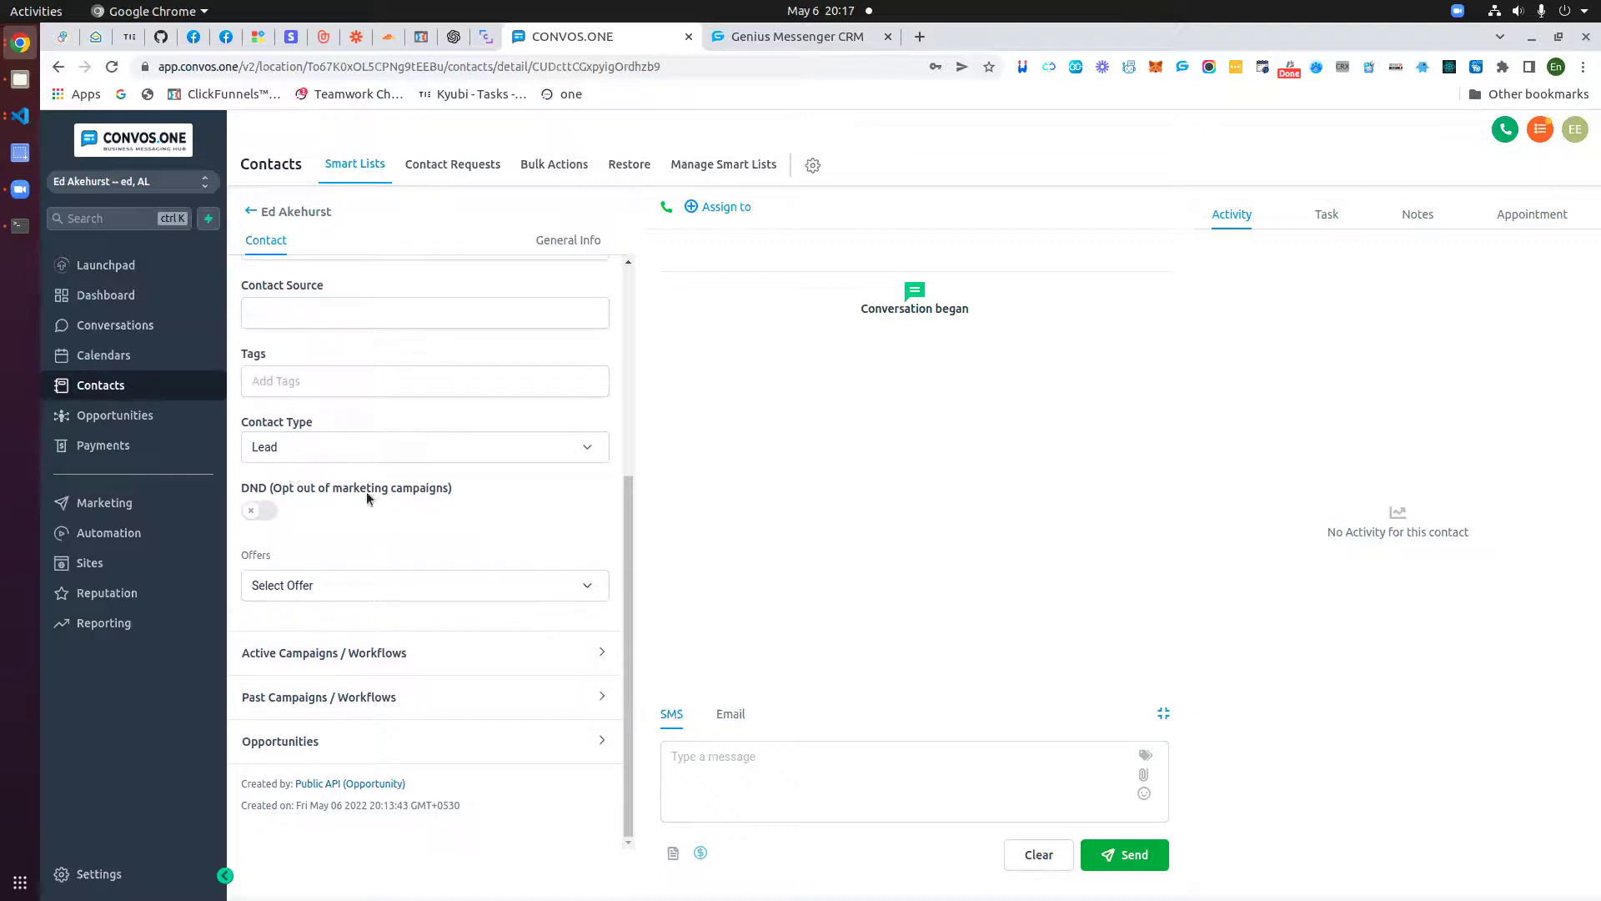
{"action": "scroll", "coordinate": [372, 554], "scroll_direction": "up", "scroll_amount": 5}
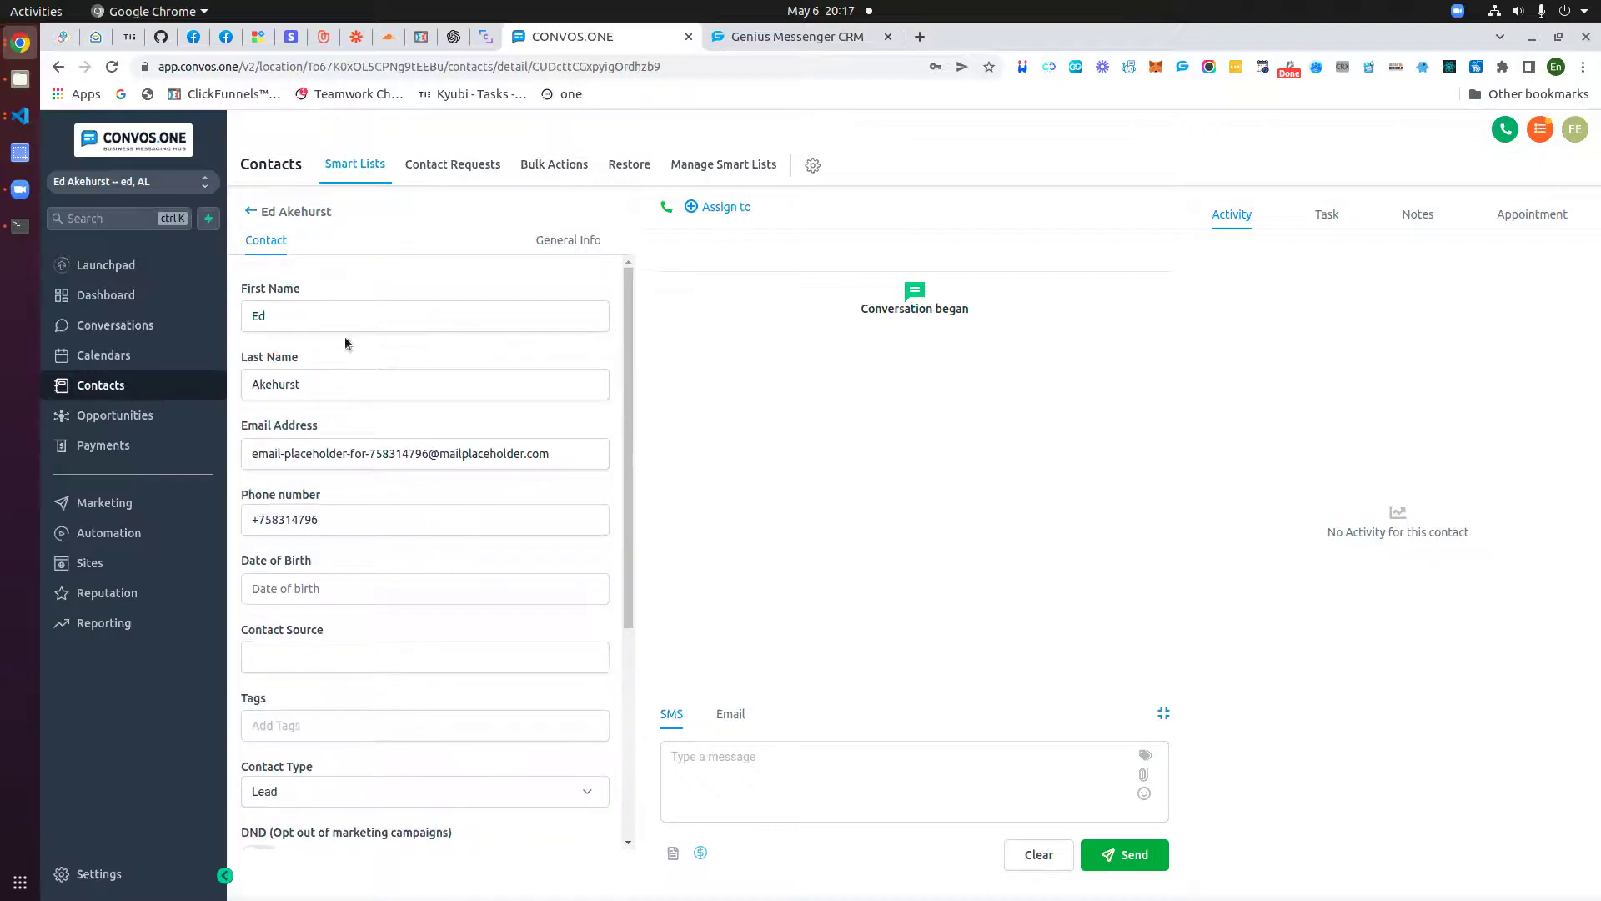
{"action": "left_click", "coordinate": [251, 211]}
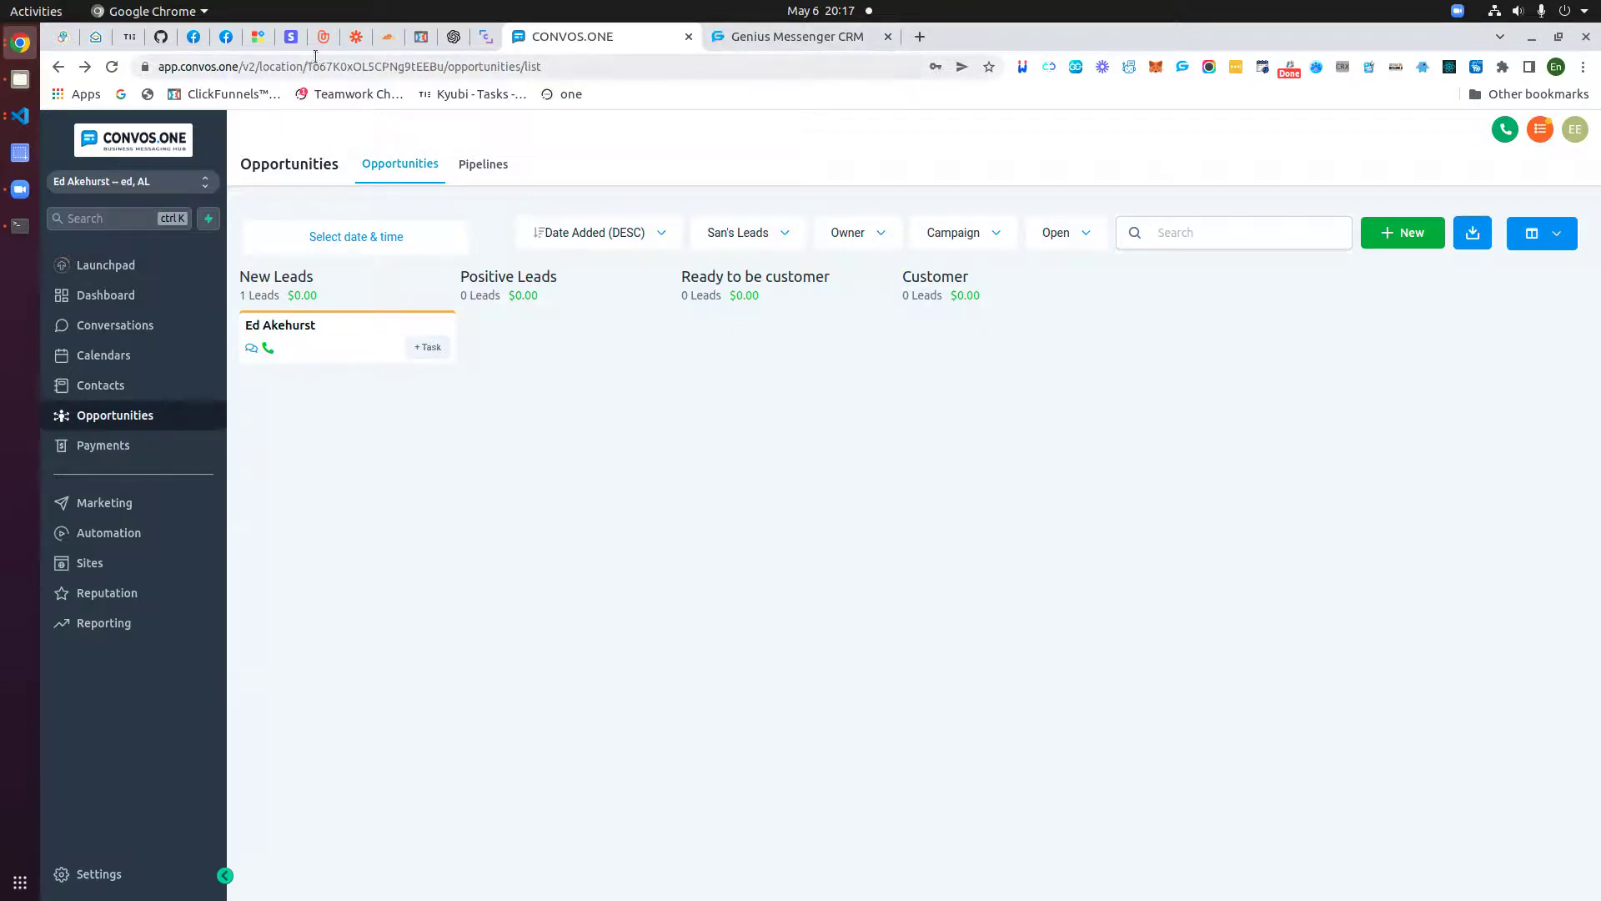
- Compare the contact's Messenger label with the SSL - New Leads stage in Genius Messenger CRM and the New Leads stage in CONVOS.ONE
{"action": "left_click", "coordinate": [226, 36]}
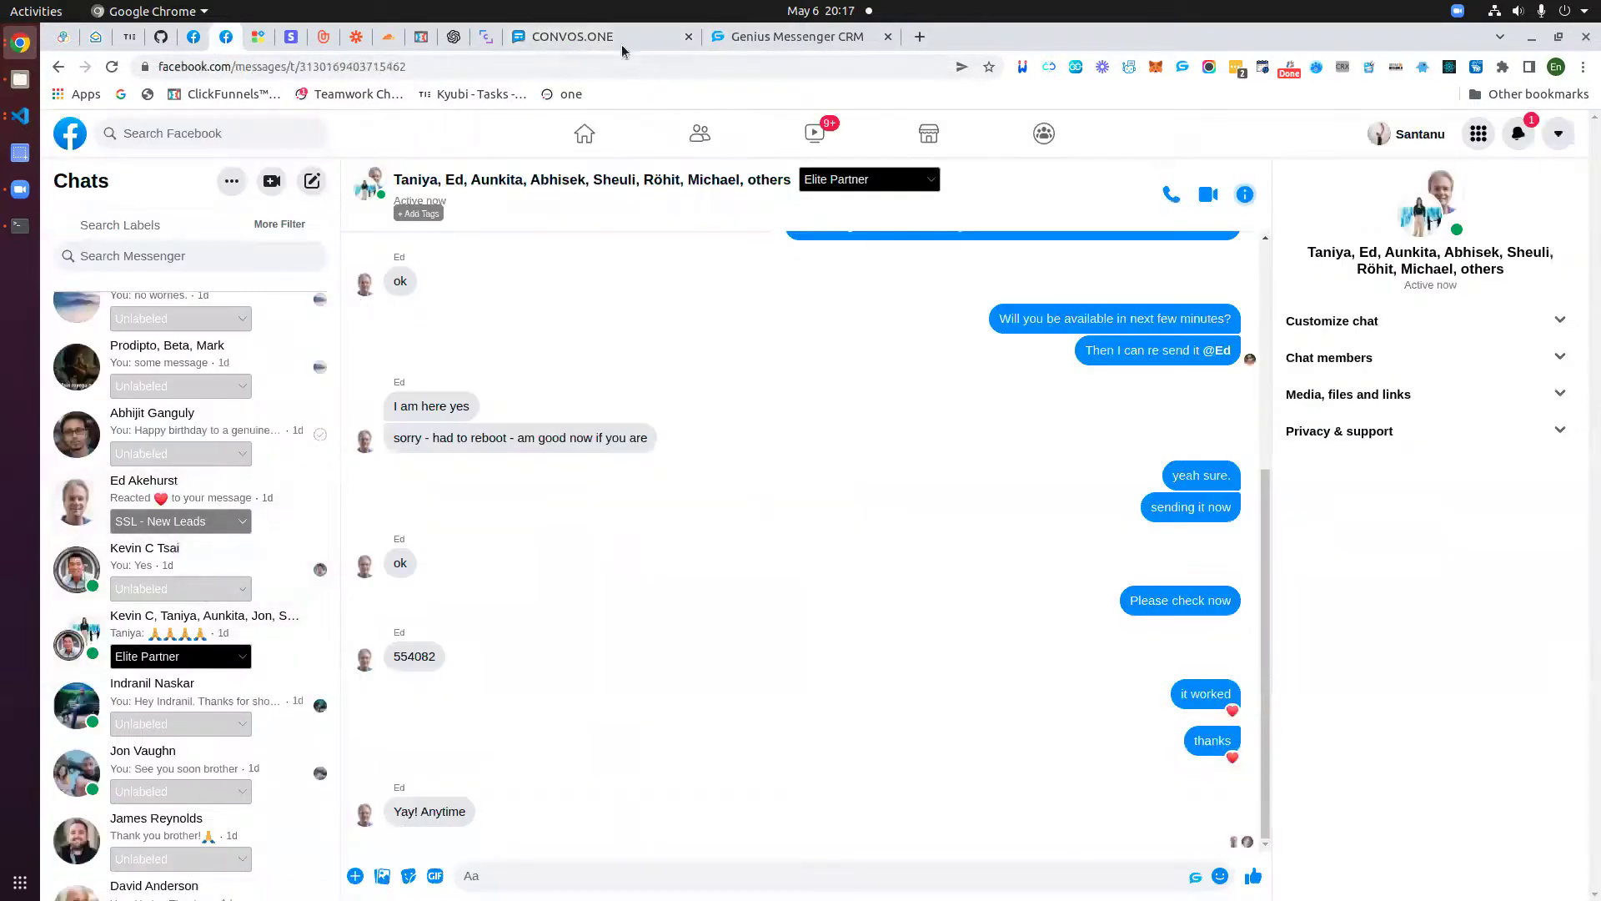
{"action": "left_click", "coordinate": [729, 36]}
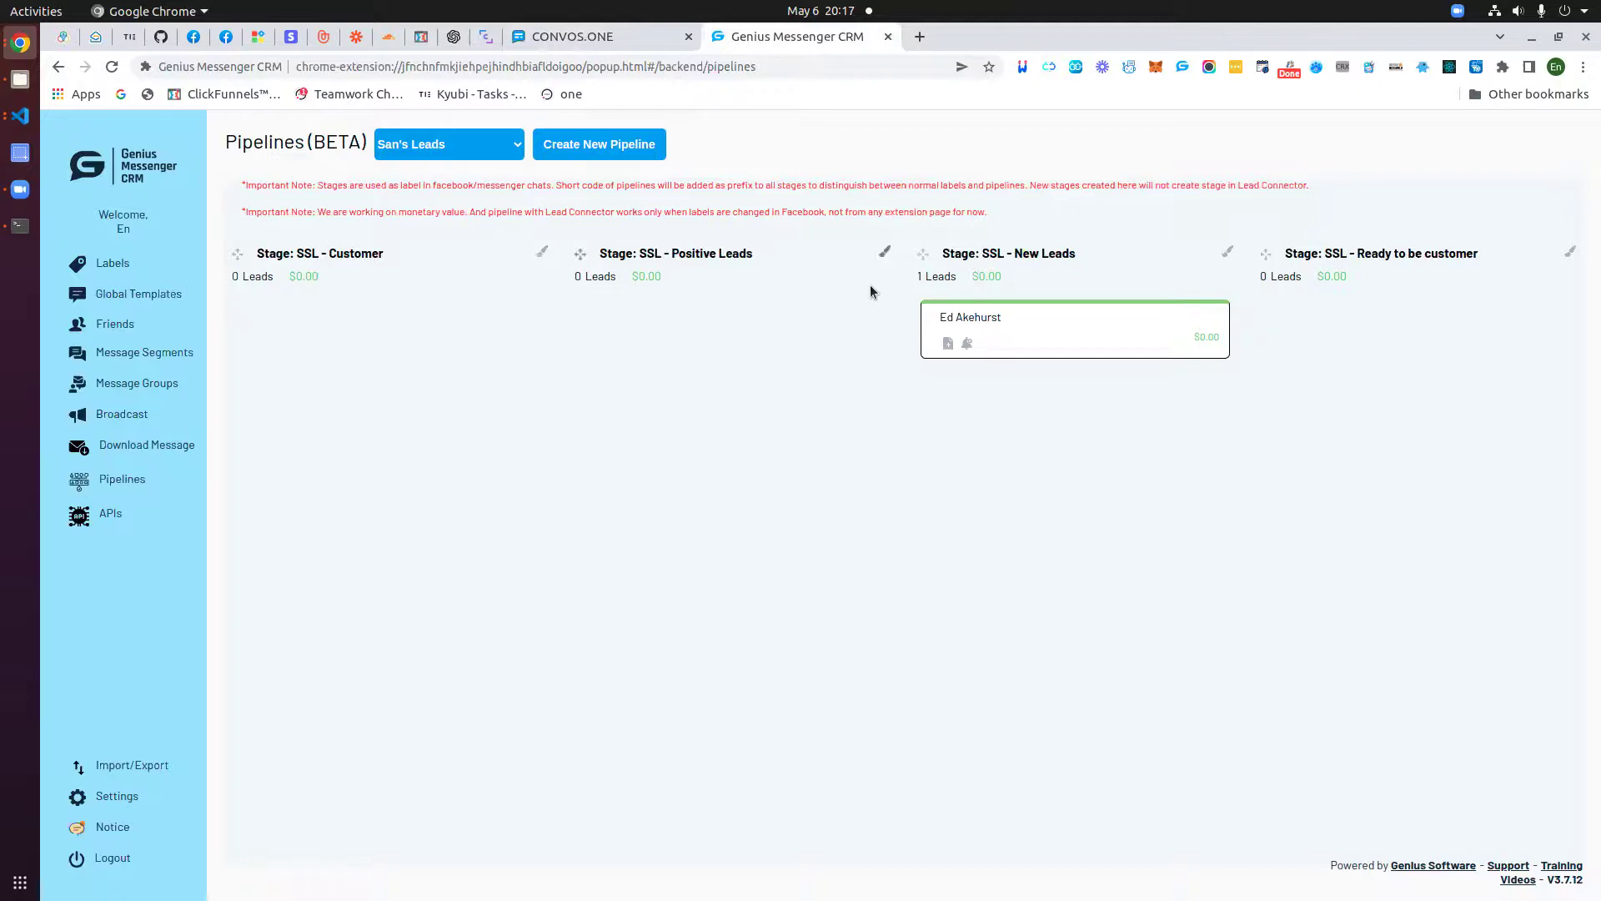
{"action": "left_click_drag", "start_coordinate": [983, 251], "coordinate": [1074, 252]}
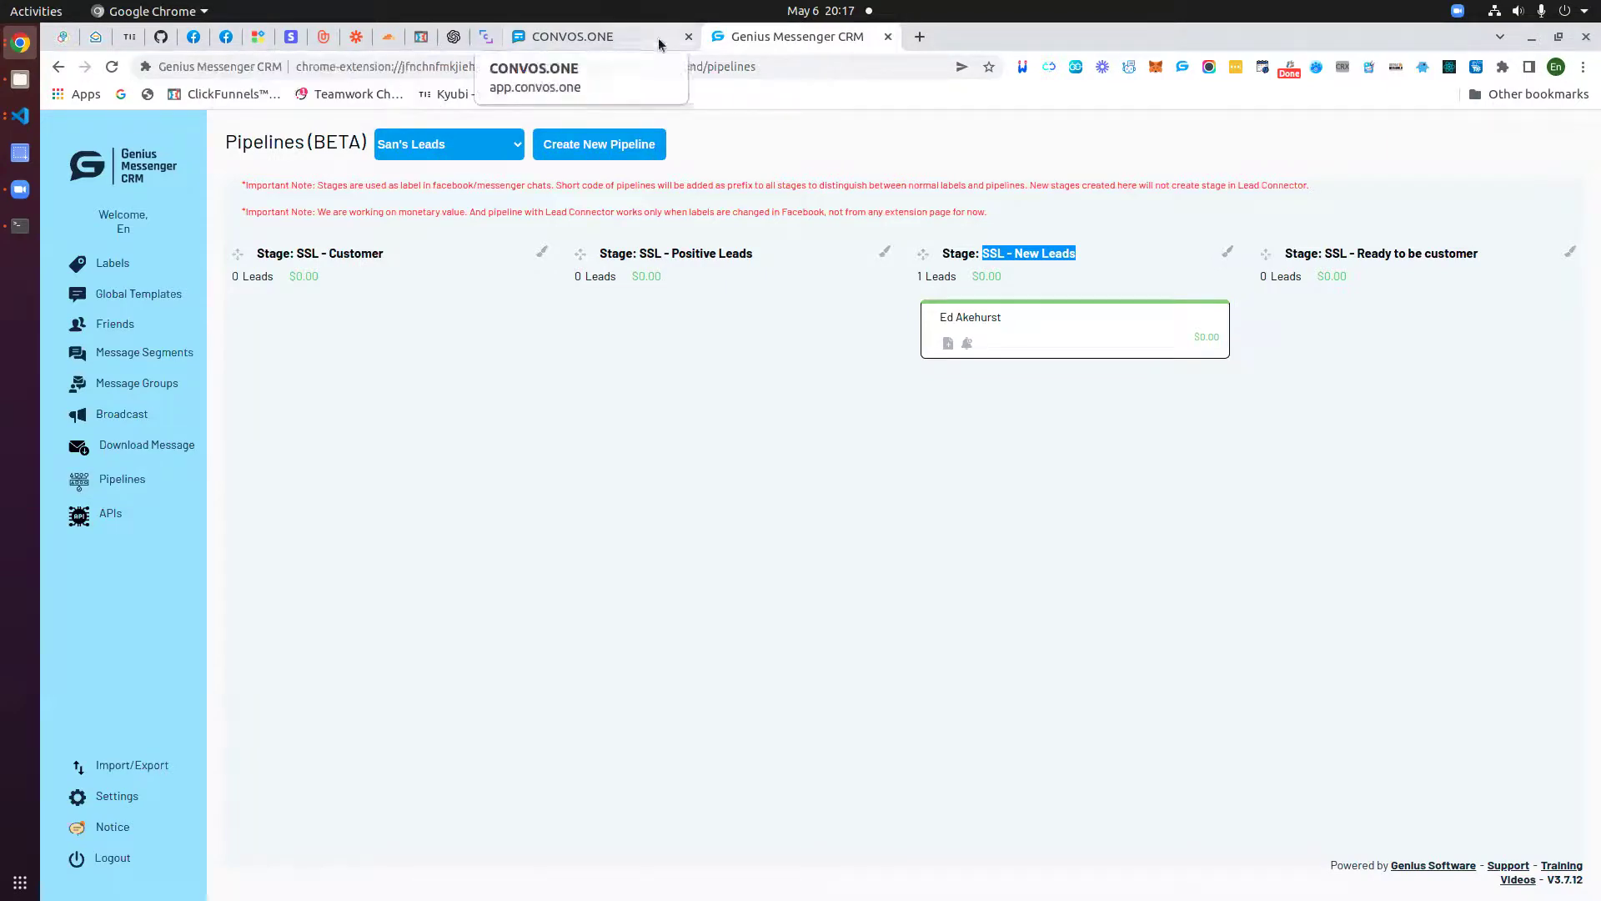
{"action": "left_click", "coordinate": [572, 37]}
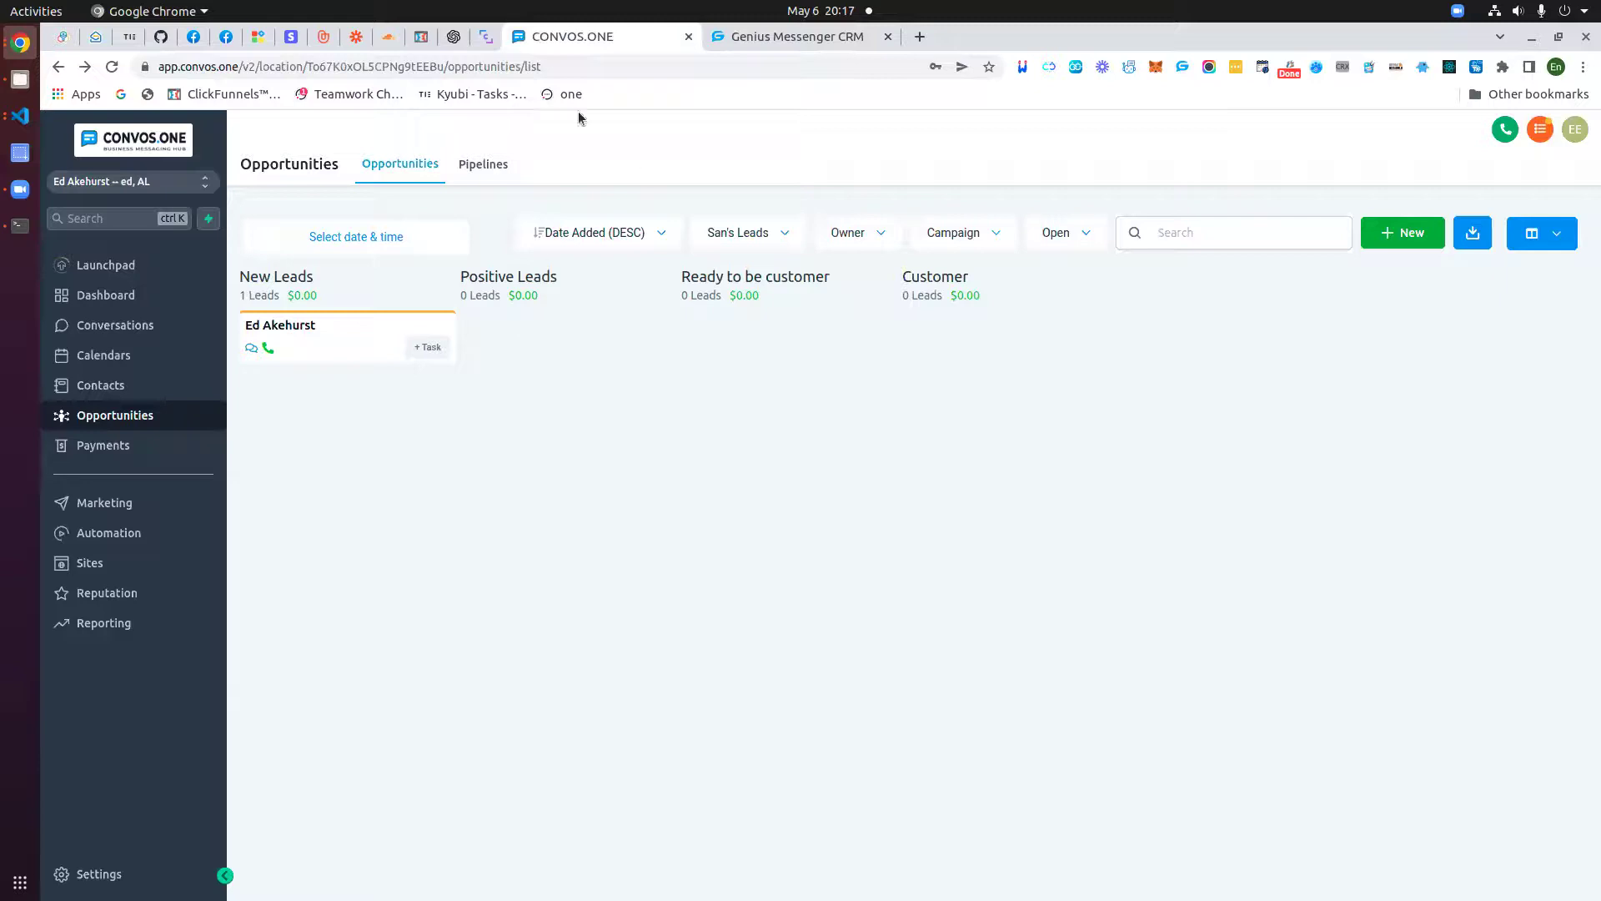
- Switch to Facebook Messenger and change the label of the contact labeled SSL - New Leads to SSL - Positive Leads
{"action": "left_click", "coordinate": [226, 36]}
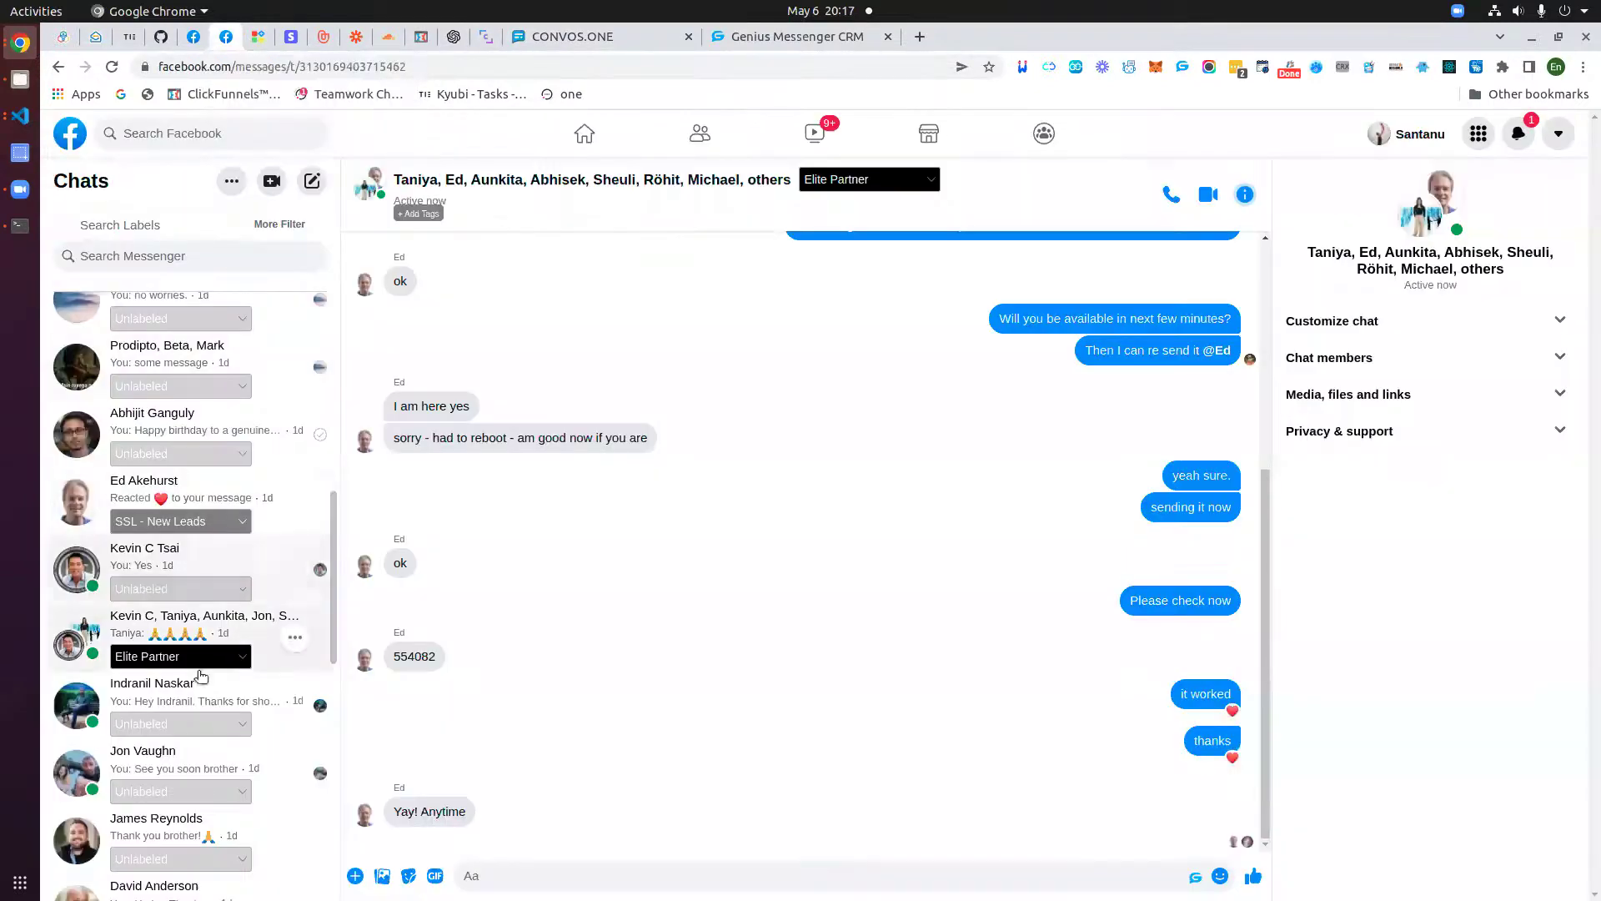
{"action": "scroll", "coordinate": [243, 675], "scroll_direction": "up", "scroll_amount": 4}
{"action": "scroll", "coordinate": [244, 676], "scroll_direction": "up", "scroll_amount": 3}
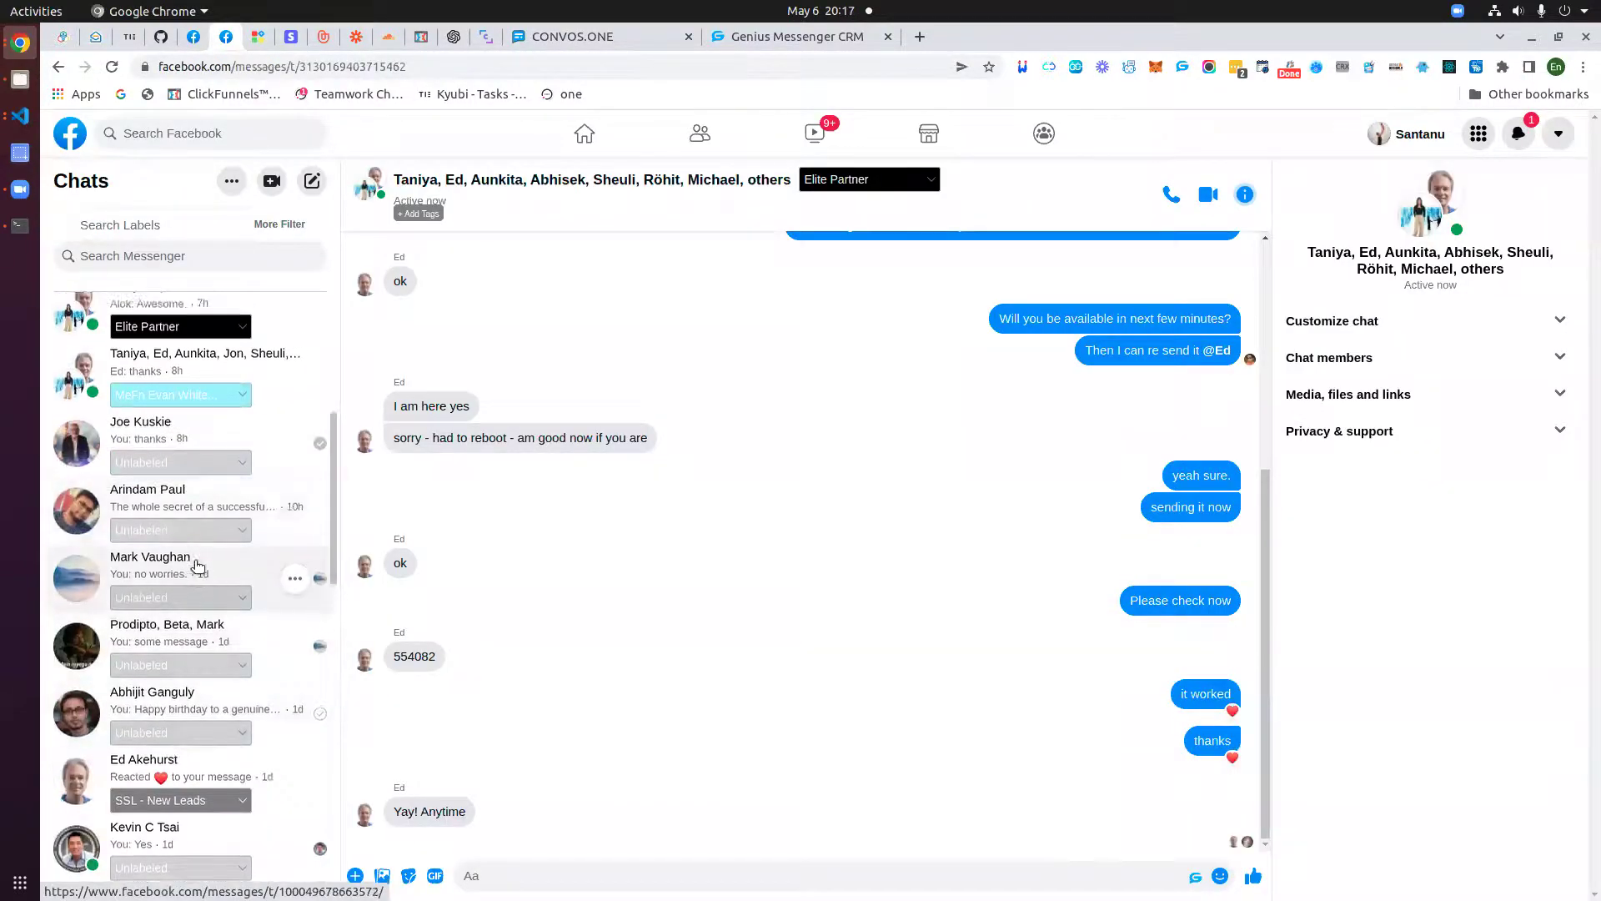
{"action": "scroll", "coordinate": [198, 563], "scroll_direction": "down", "scroll_amount": 4}
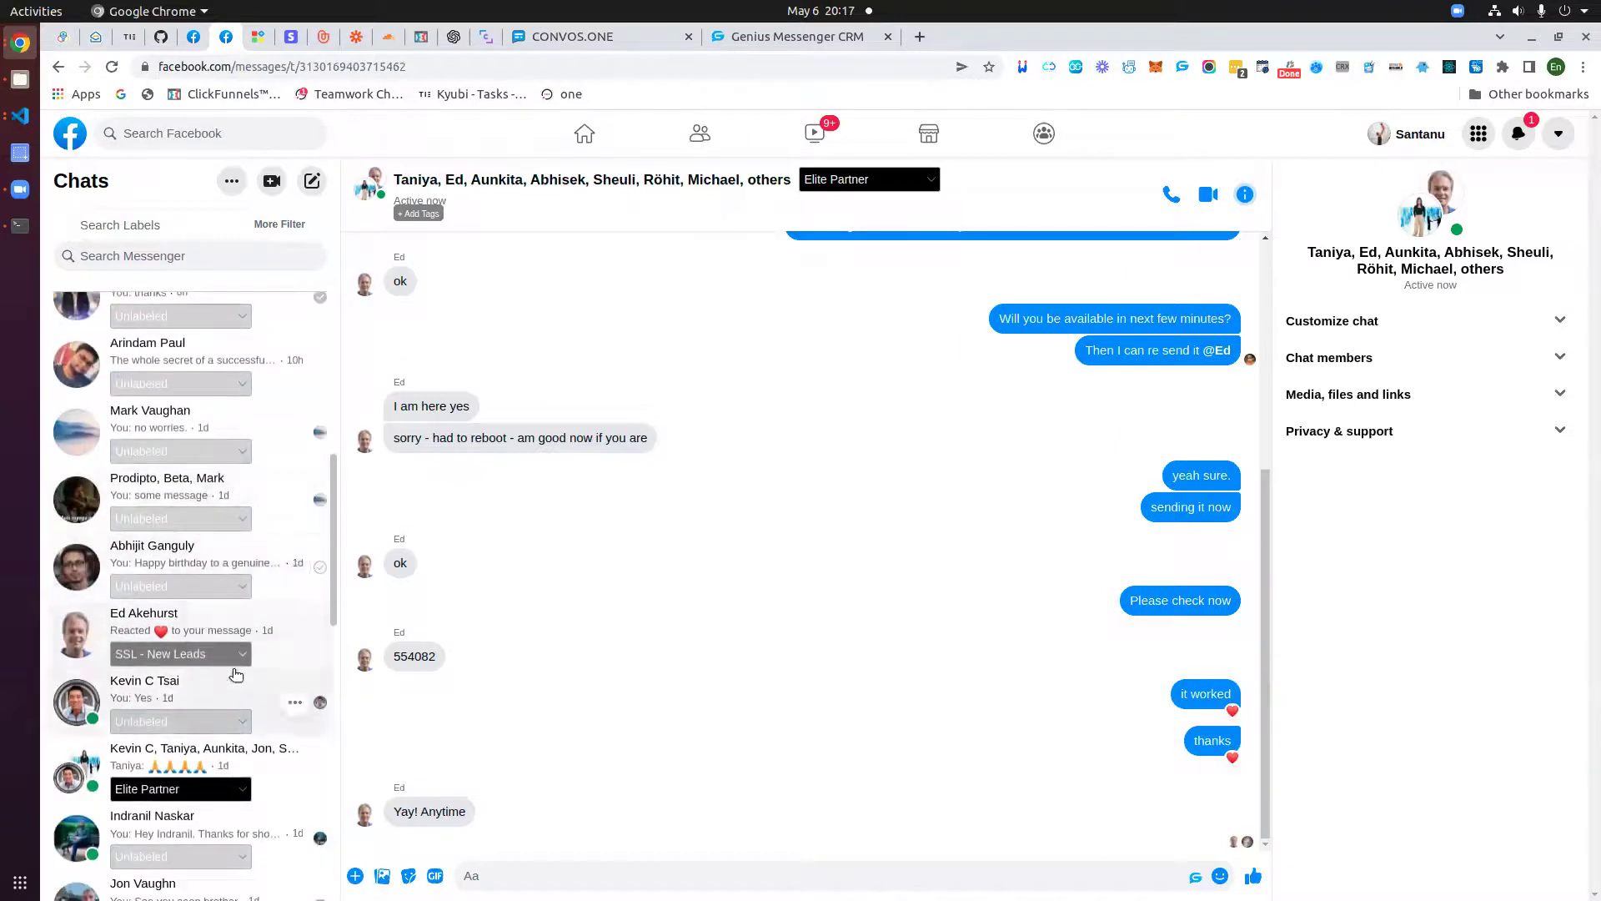
{"action": "left_click", "coordinate": [230, 658]}
{"action": "scroll", "coordinate": [200, 701], "scroll_direction": "down", "scroll_amount": 6}
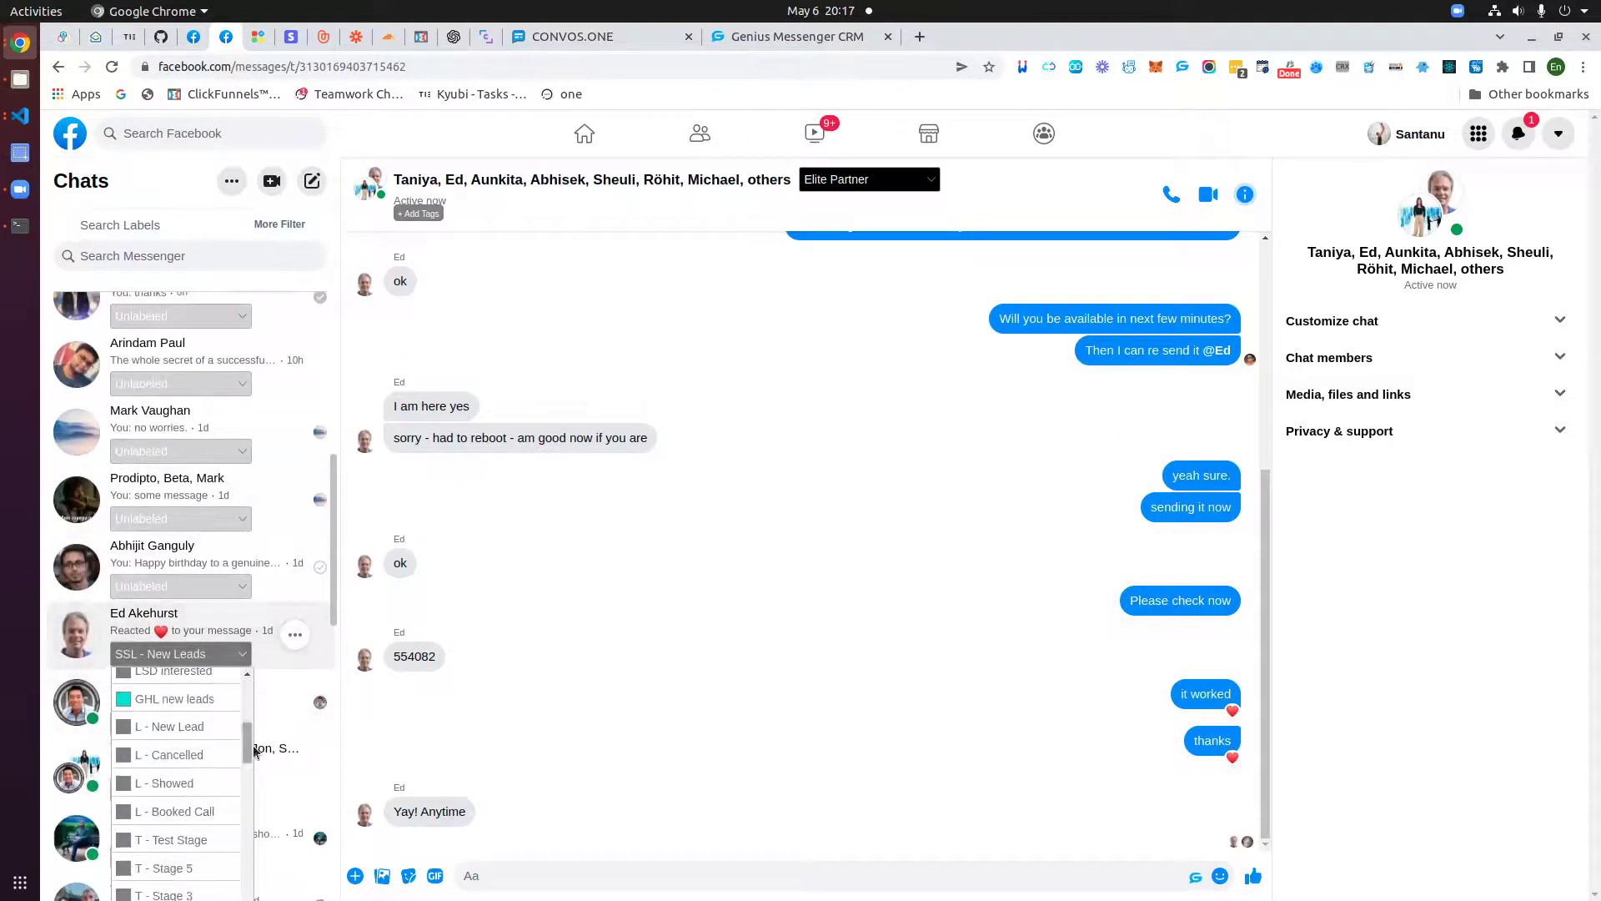
{"action": "scroll", "coordinate": [330, 676], "scroll_direction": "down", "scroll_amount": 3}
{"action": "scroll", "coordinate": [171, 565], "scroll_direction": "down", "scroll_amount": 2}
{"action": "scroll", "coordinate": [171, 565], "scroll_direction": "down", "scroll_amount": 5}
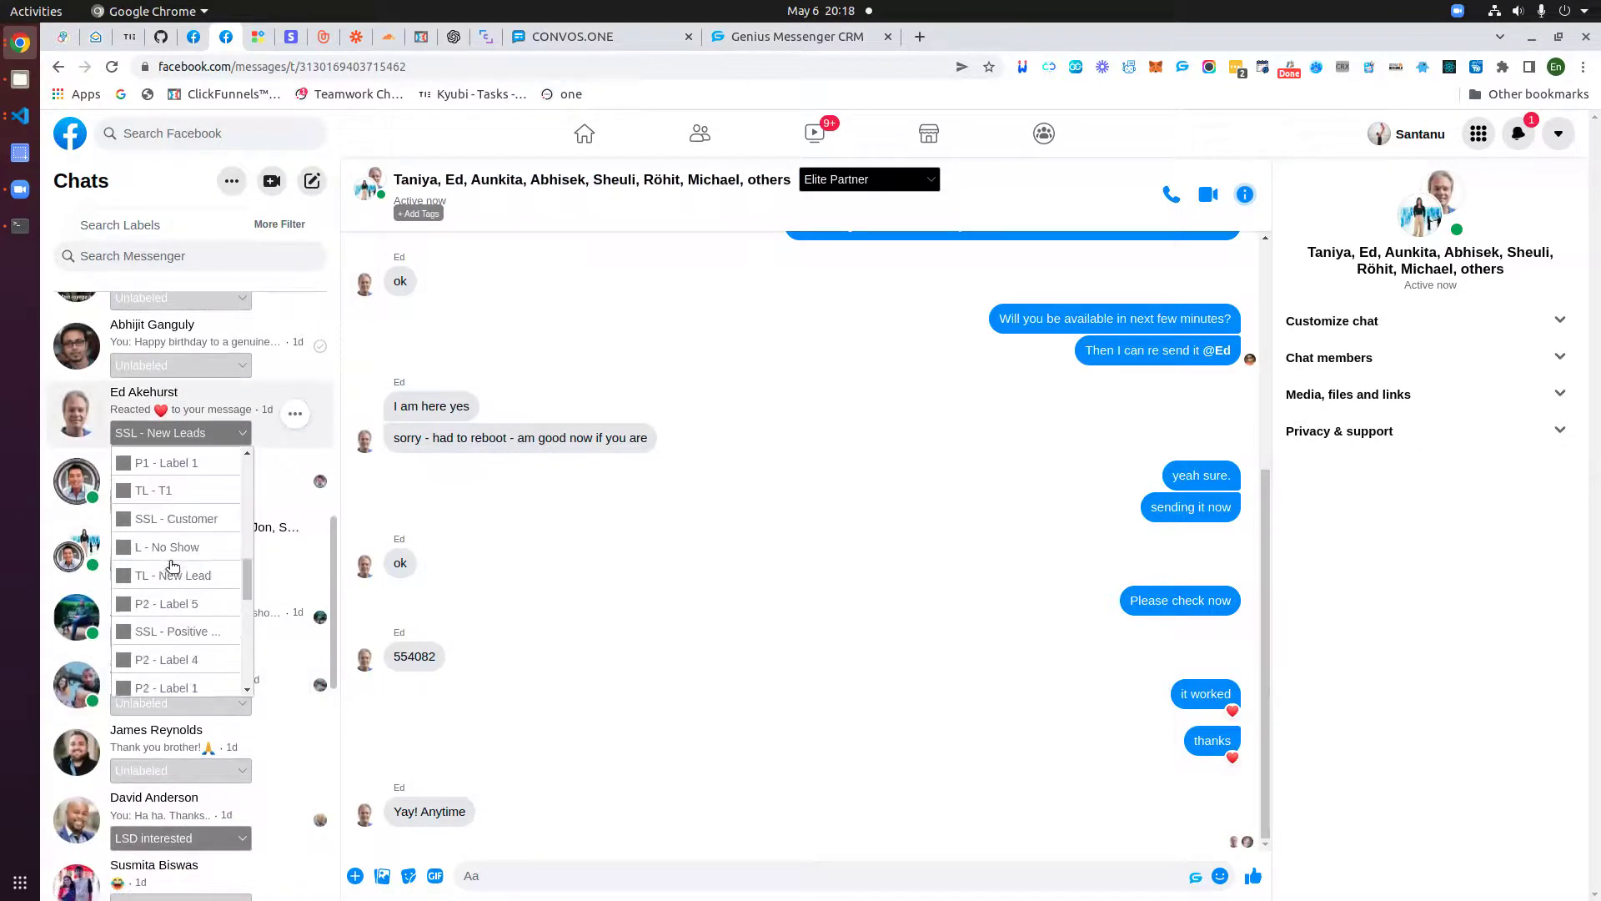
{"action": "scroll", "coordinate": [177, 554], "scroll_direction": "down", "scroll_amount": 2}
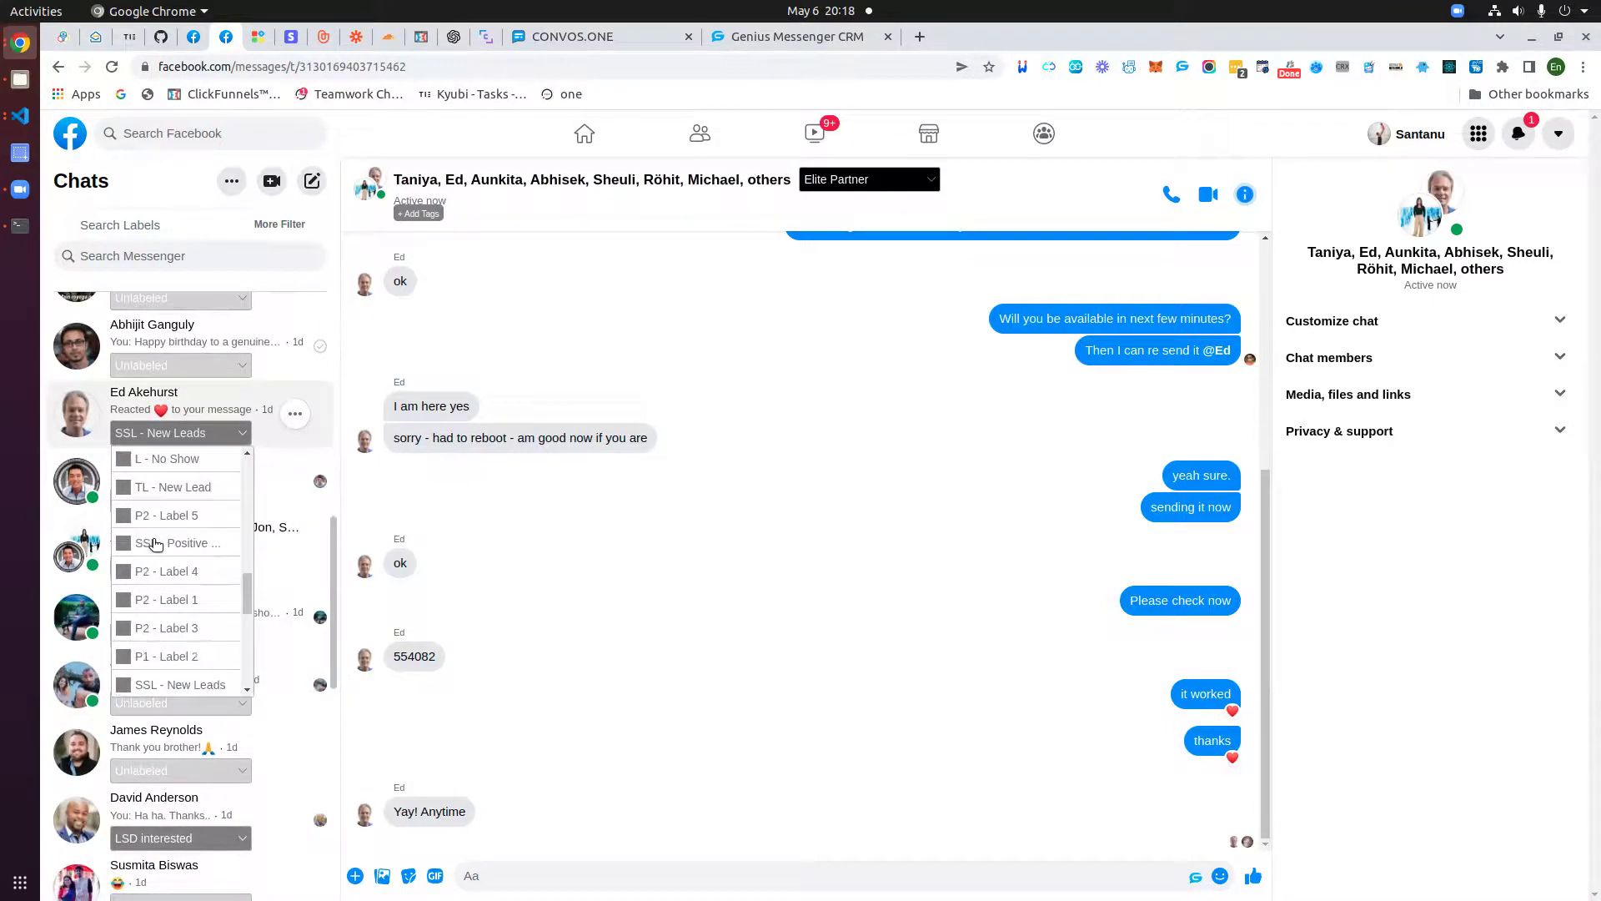
{"action": "left_click", "coordinate": [155, 544]}
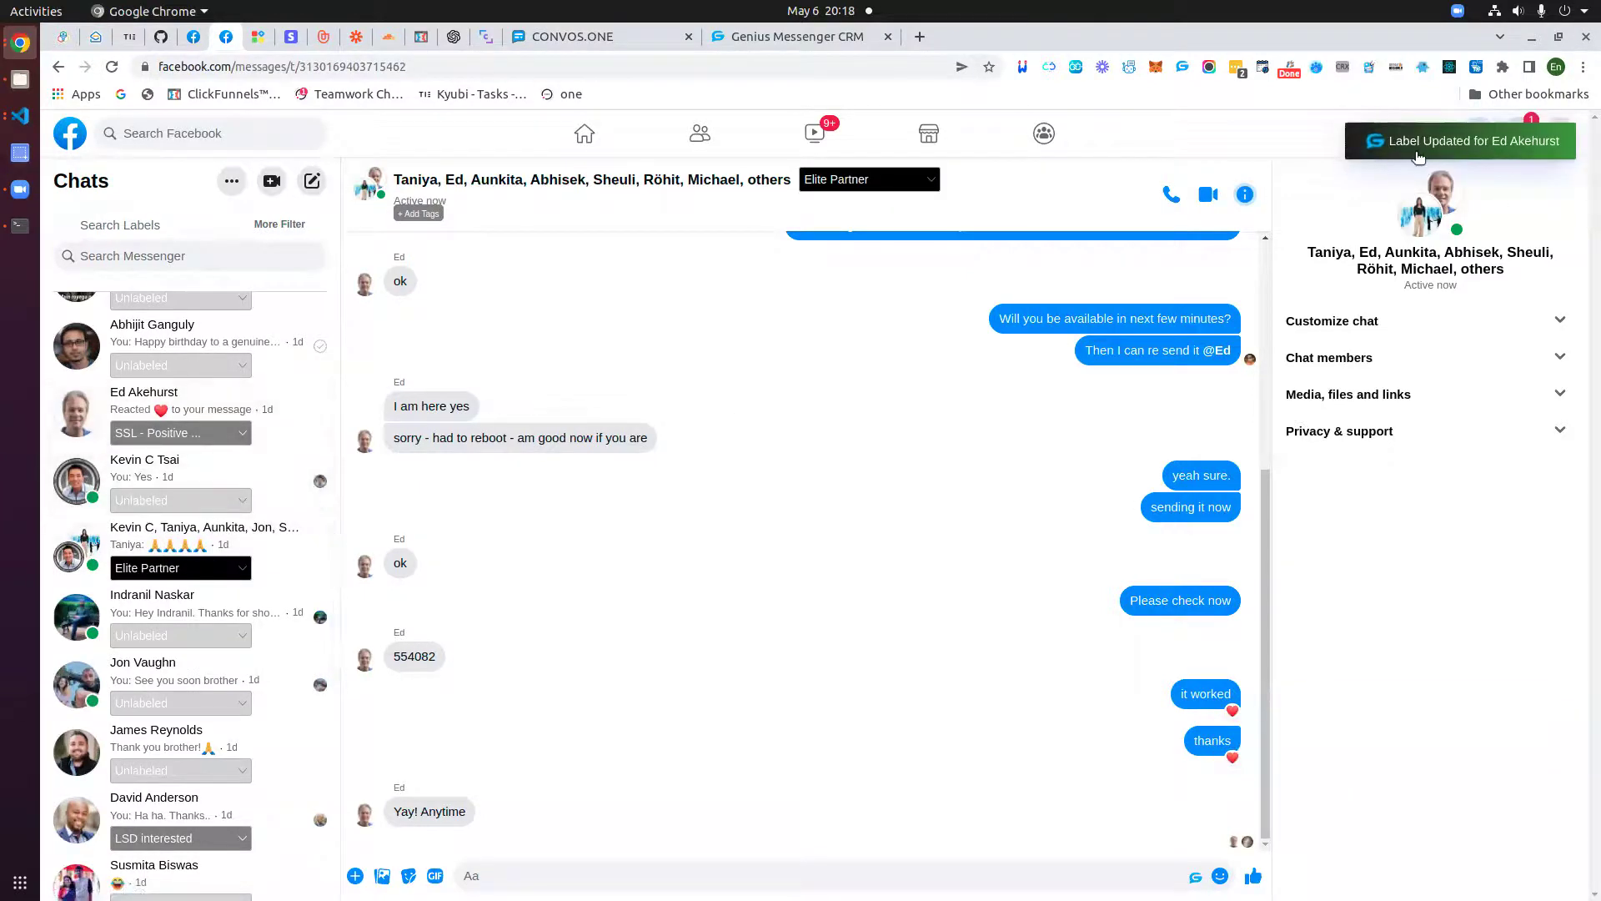
- Reload the Genius Messenger CRM pipelines page, display the San's Leads pipeline, and check the lead under the SSL - Positive Leads stage
{"action": "left_click", "coordinate": [781, 37]}
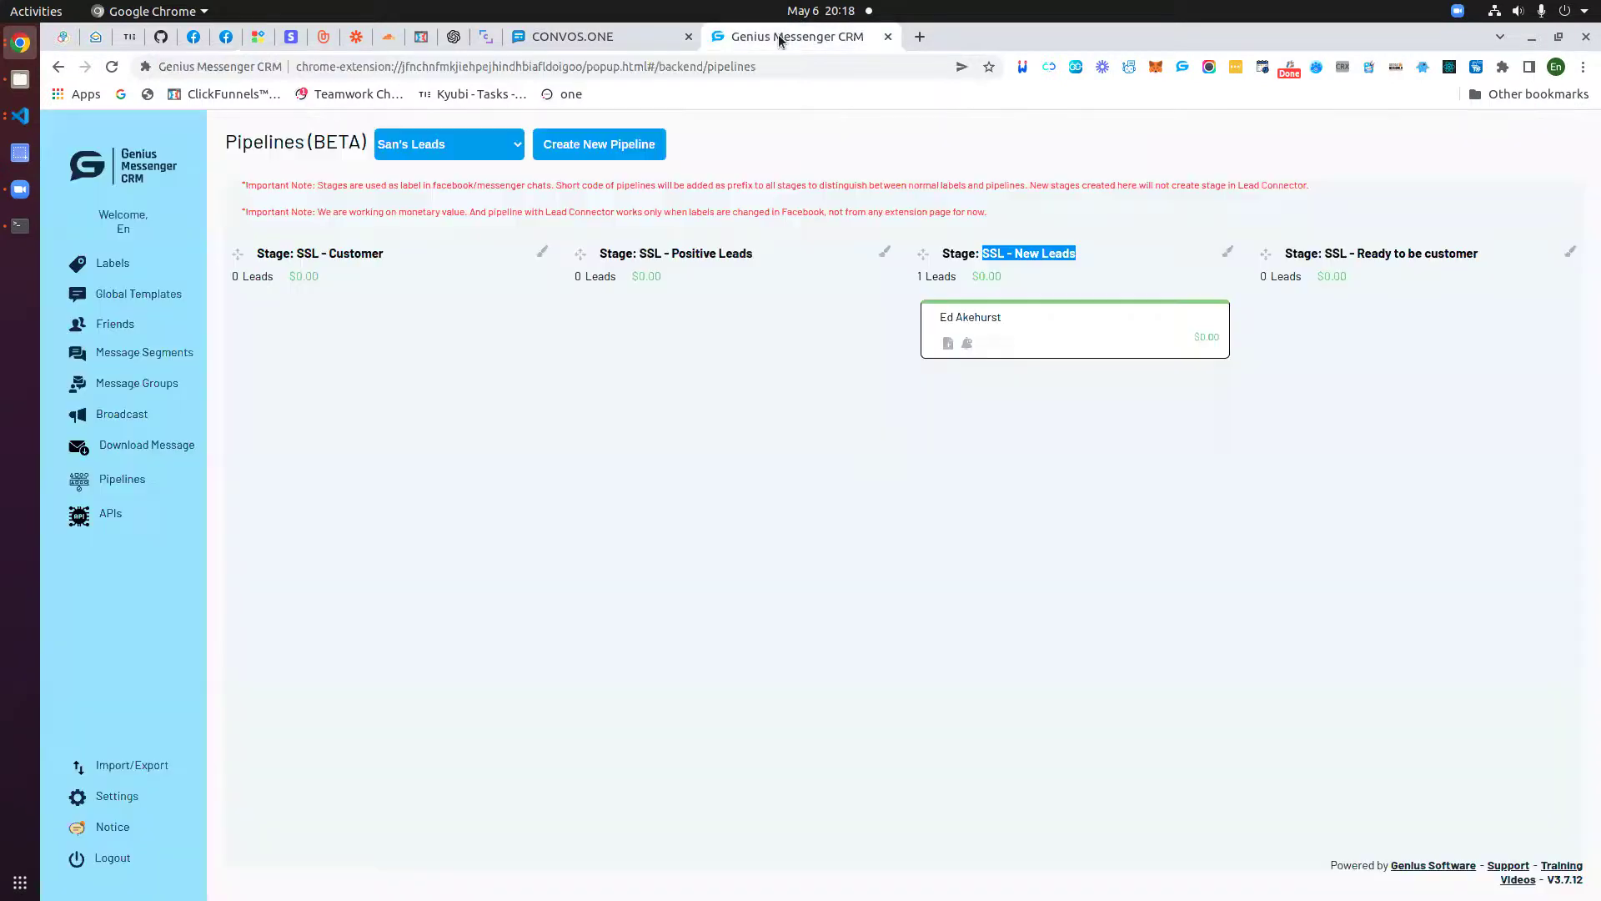
{"action": "left_click", "coordinate": [112, 69]}
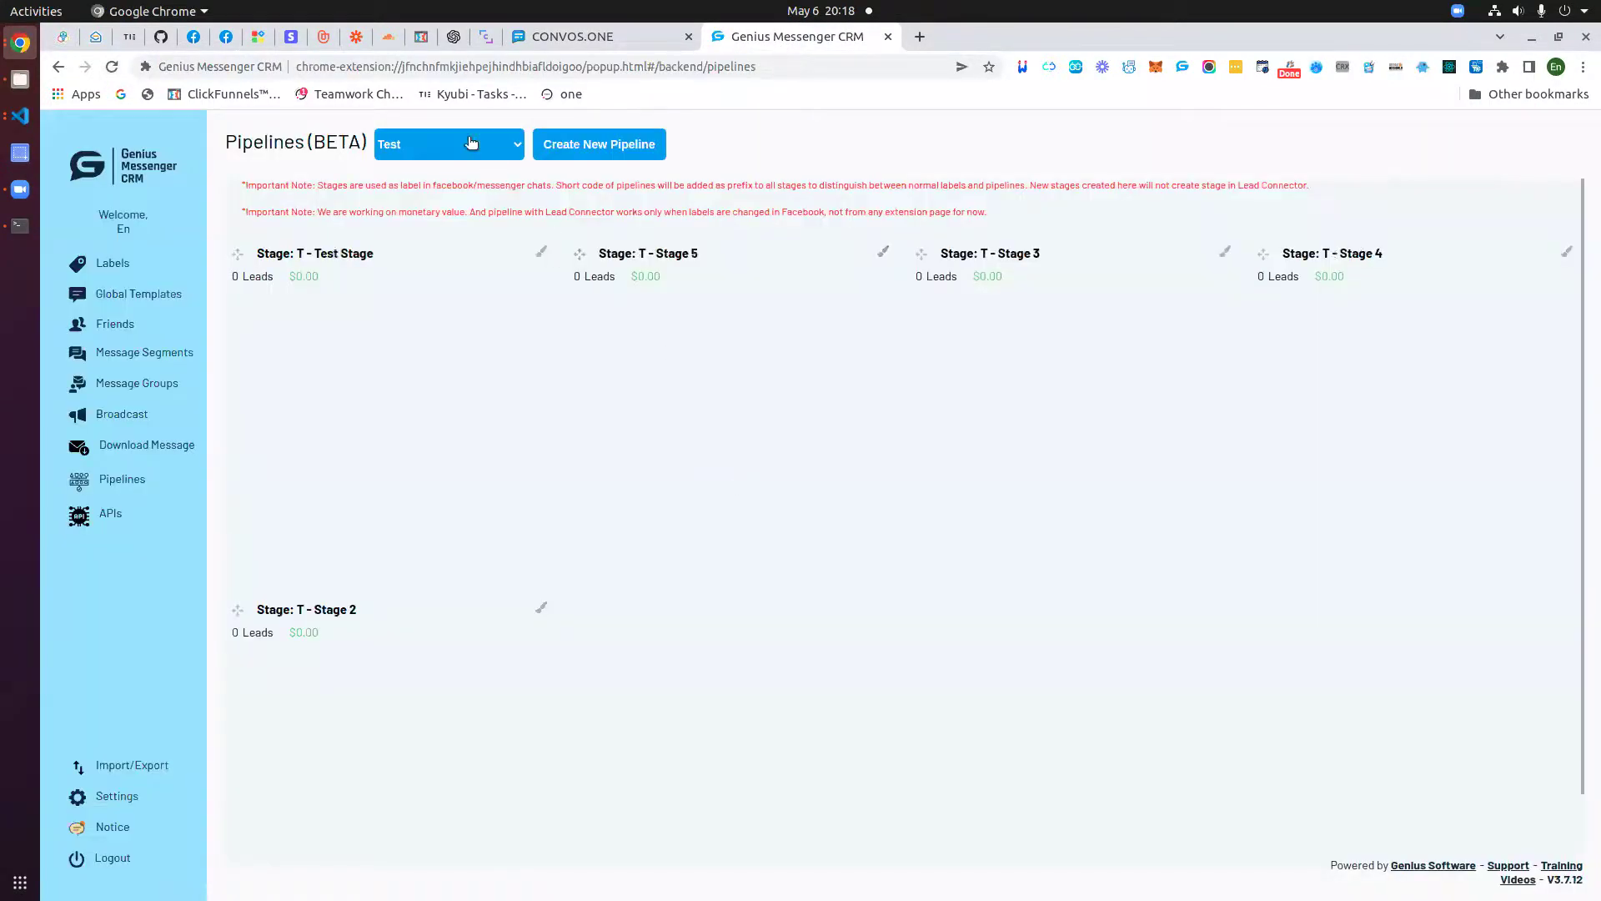
{"action": "left_click", "coordinate": [472, 143]}
{"action": "left_click", "coordinate": [423, 256]}
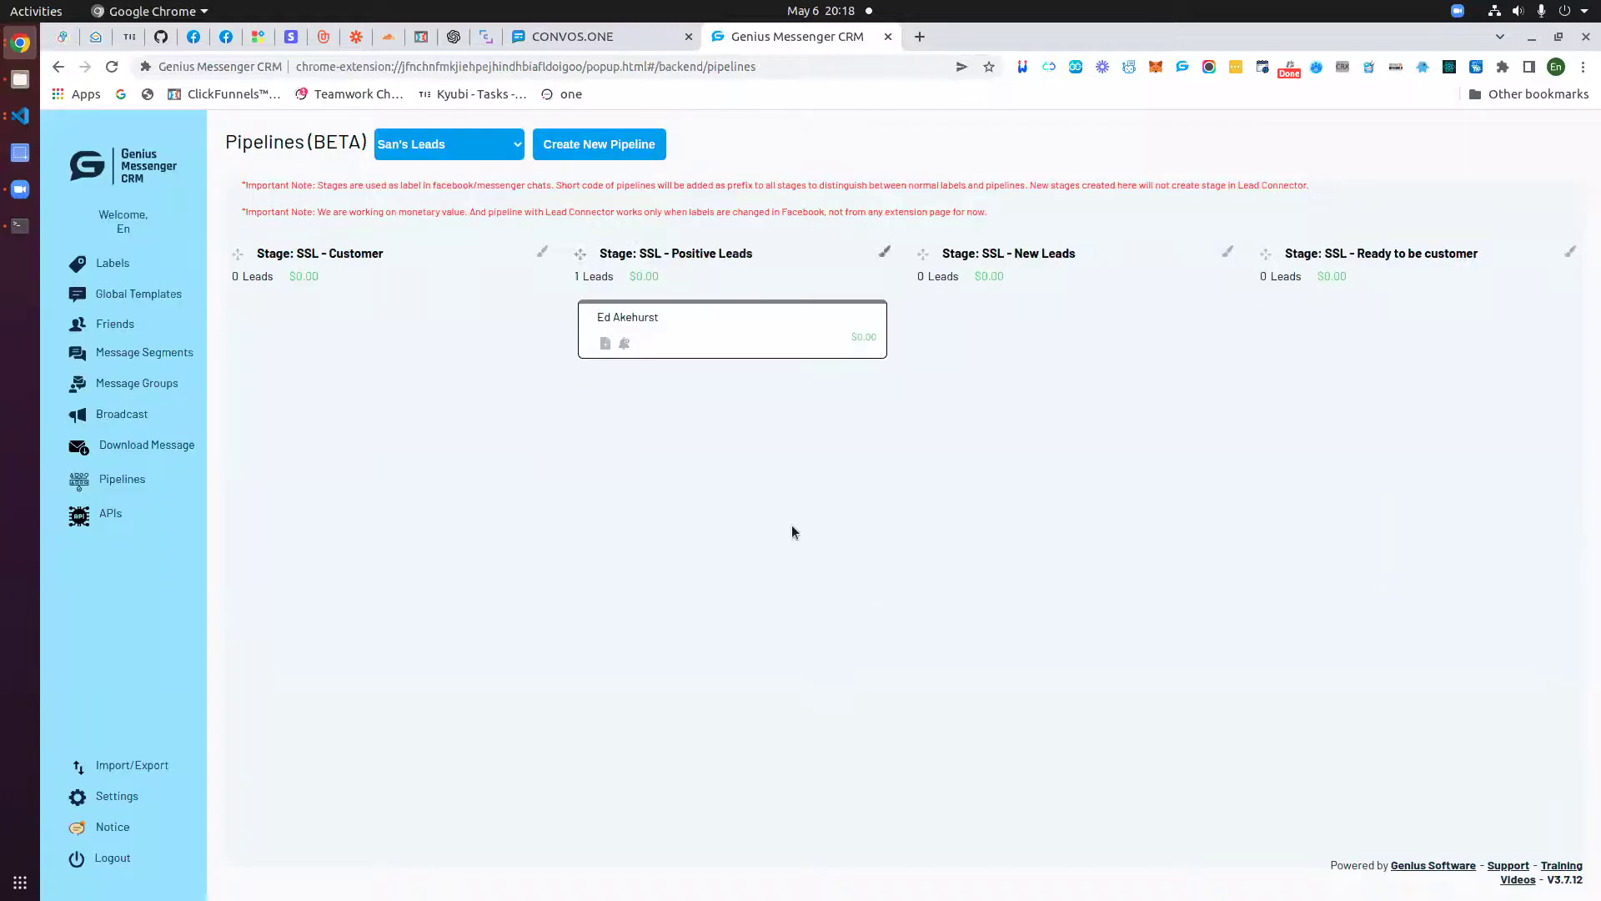
{"action": "left_click_drag", "start_coordinate": [641, 250], "coordinate": [749, 249]}
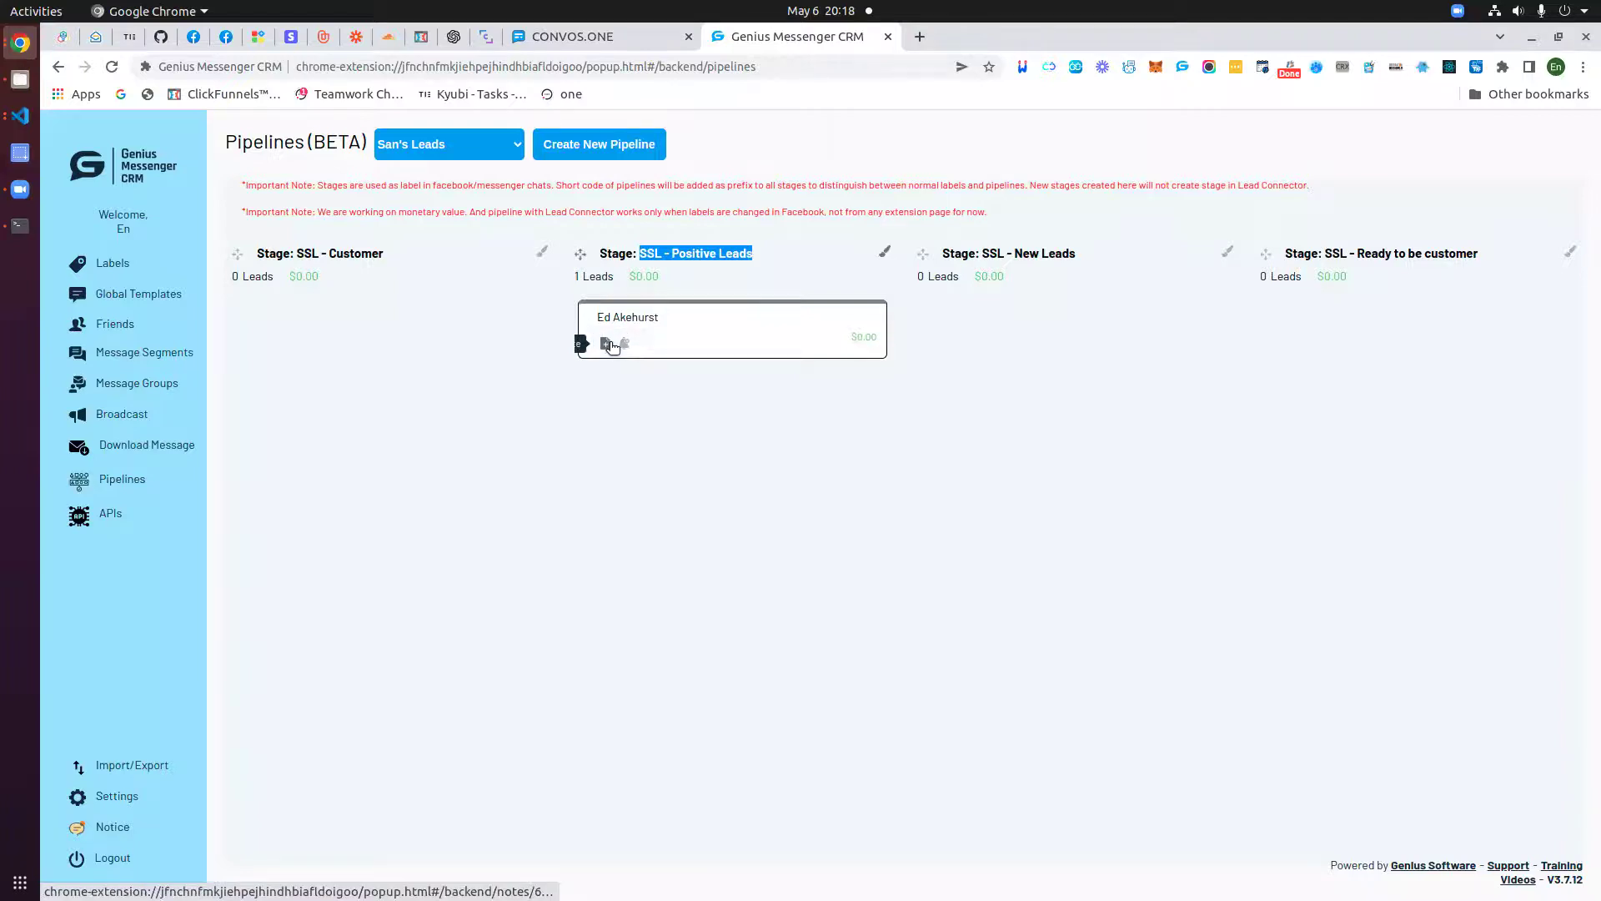
- Compare the lead's stage on the CONVOS.ONE opportunities board with its stage in the Genius Messenger CRM San's Leads pipeline
{"action": "left_click", "coordinate": [577, 37]}
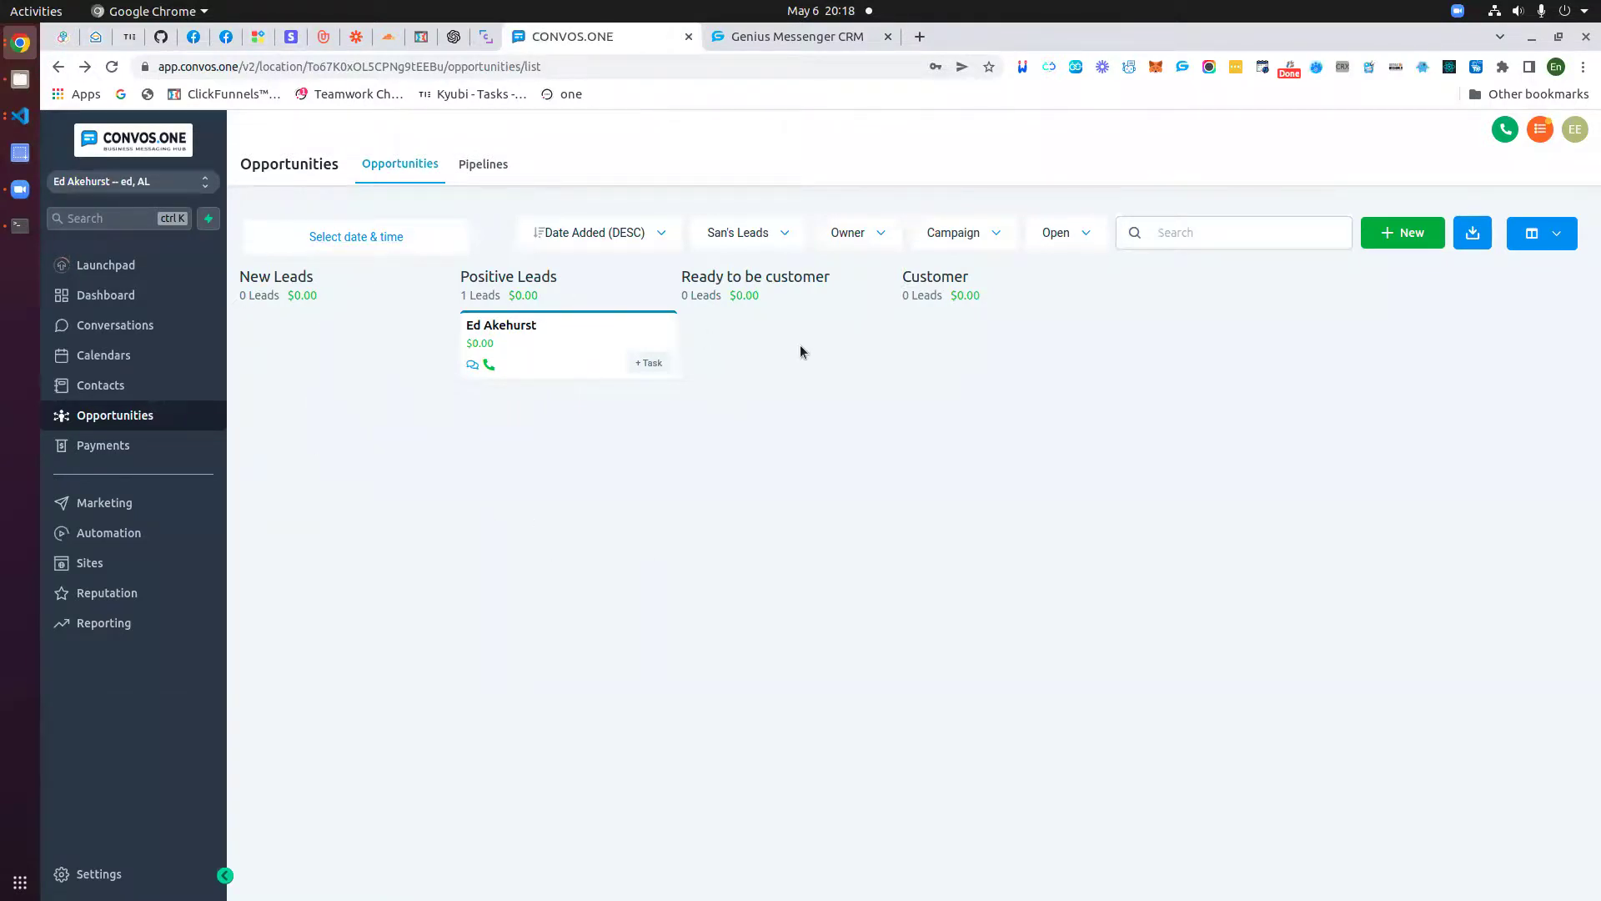
{"action": "left_click", "coordinate": [782, 38]}
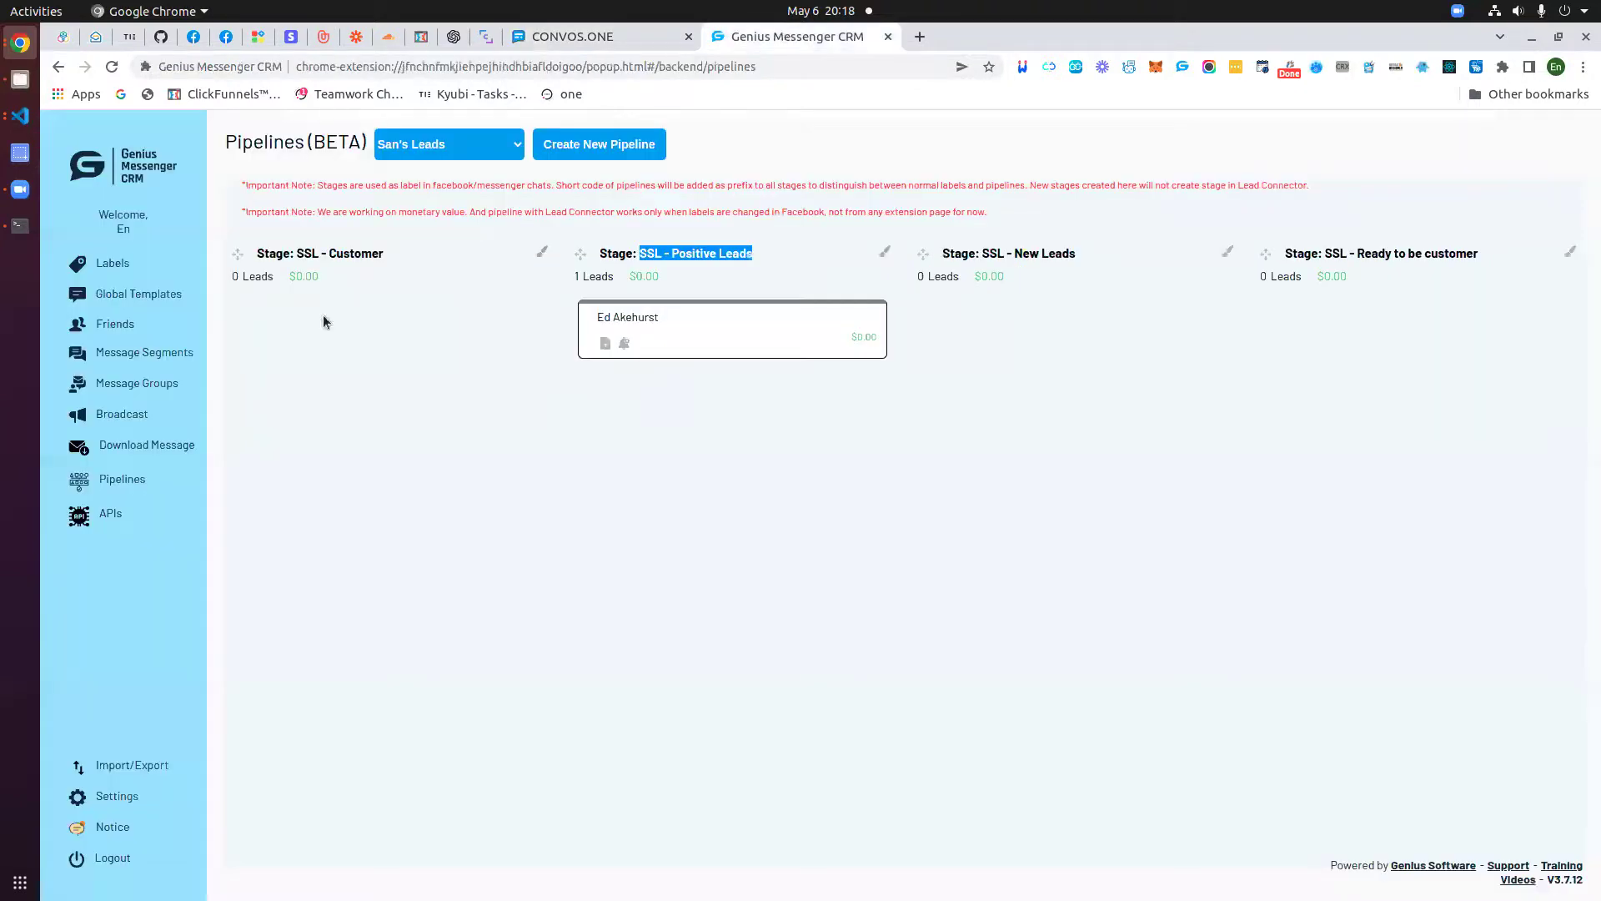
{"action": "left_click", "coordinate": [561, 39]}
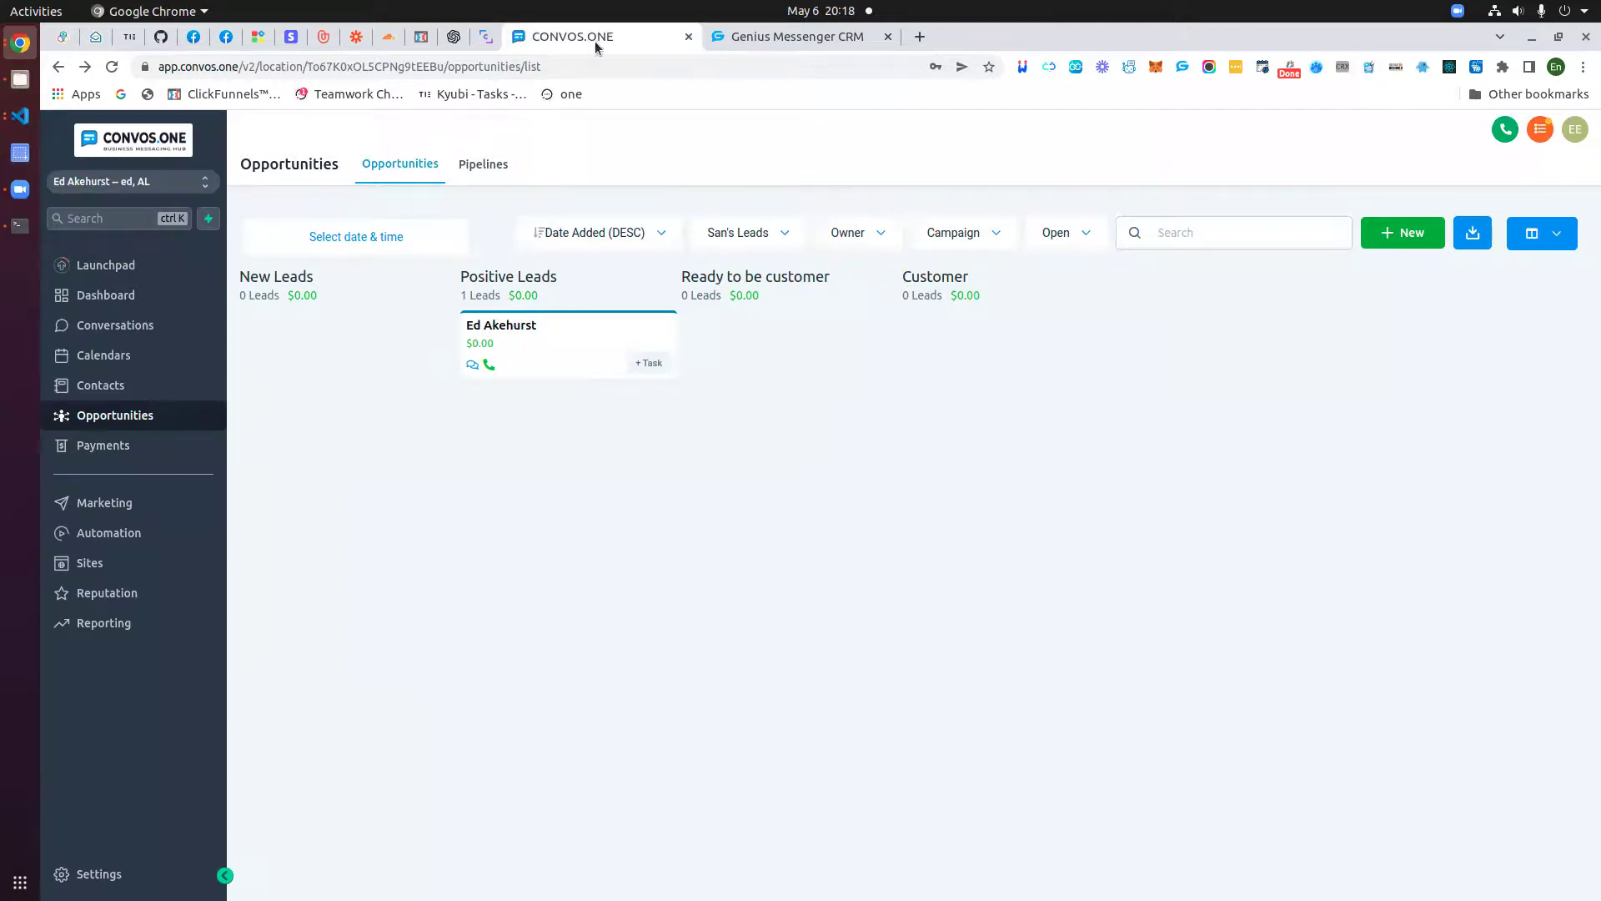
{"action": "left_click", "coordinate": [787, 33]}
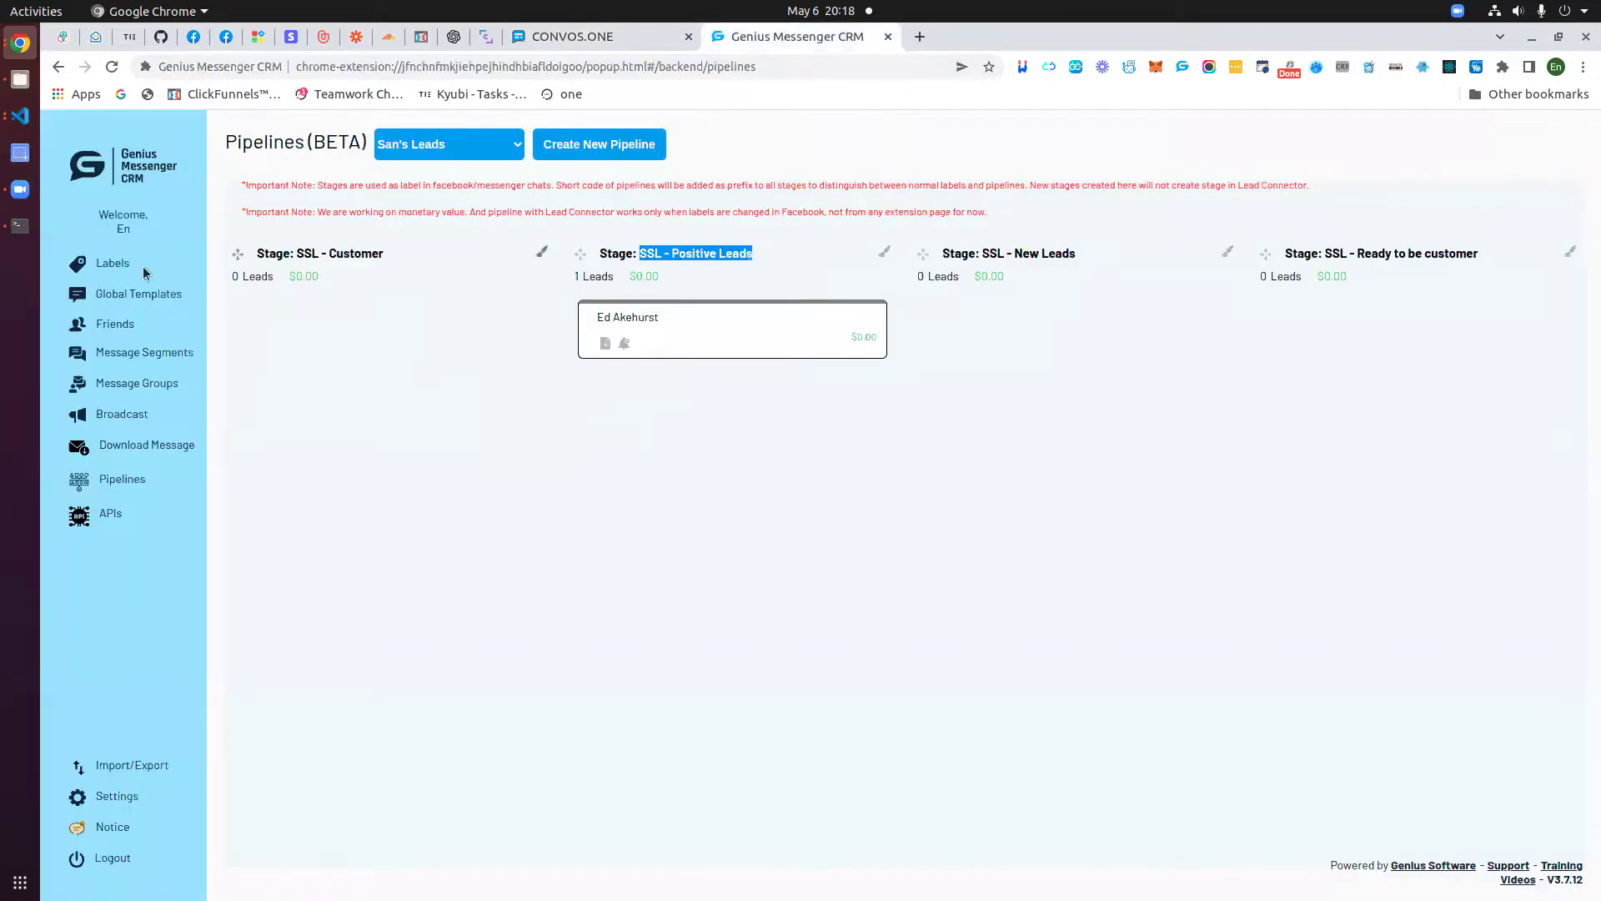
- Switch to Facebook Messenger and change the SSL - Positive Leads contact's label to SSL - Ready to be customer
{"action": "left_click", "coordinate": [226, 37]}
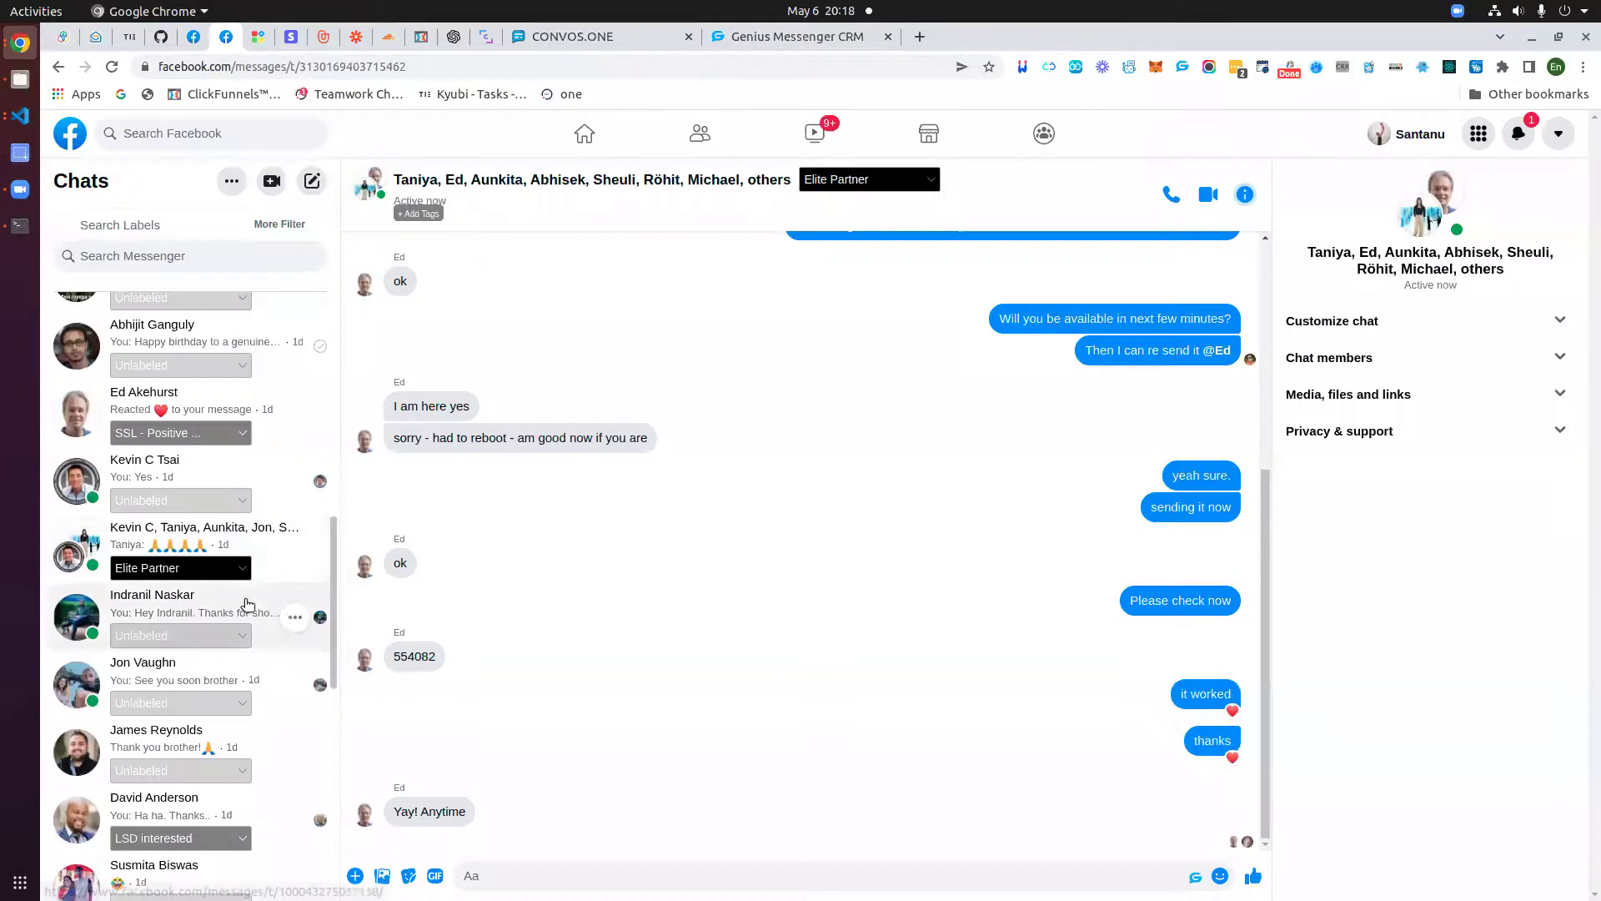
{"action": "scroll", "coordinate": [192, 518], "scroll_direction": "up", "scroll_amount": 1}
{"action": "left_click", "coordinate": [193, 519]}
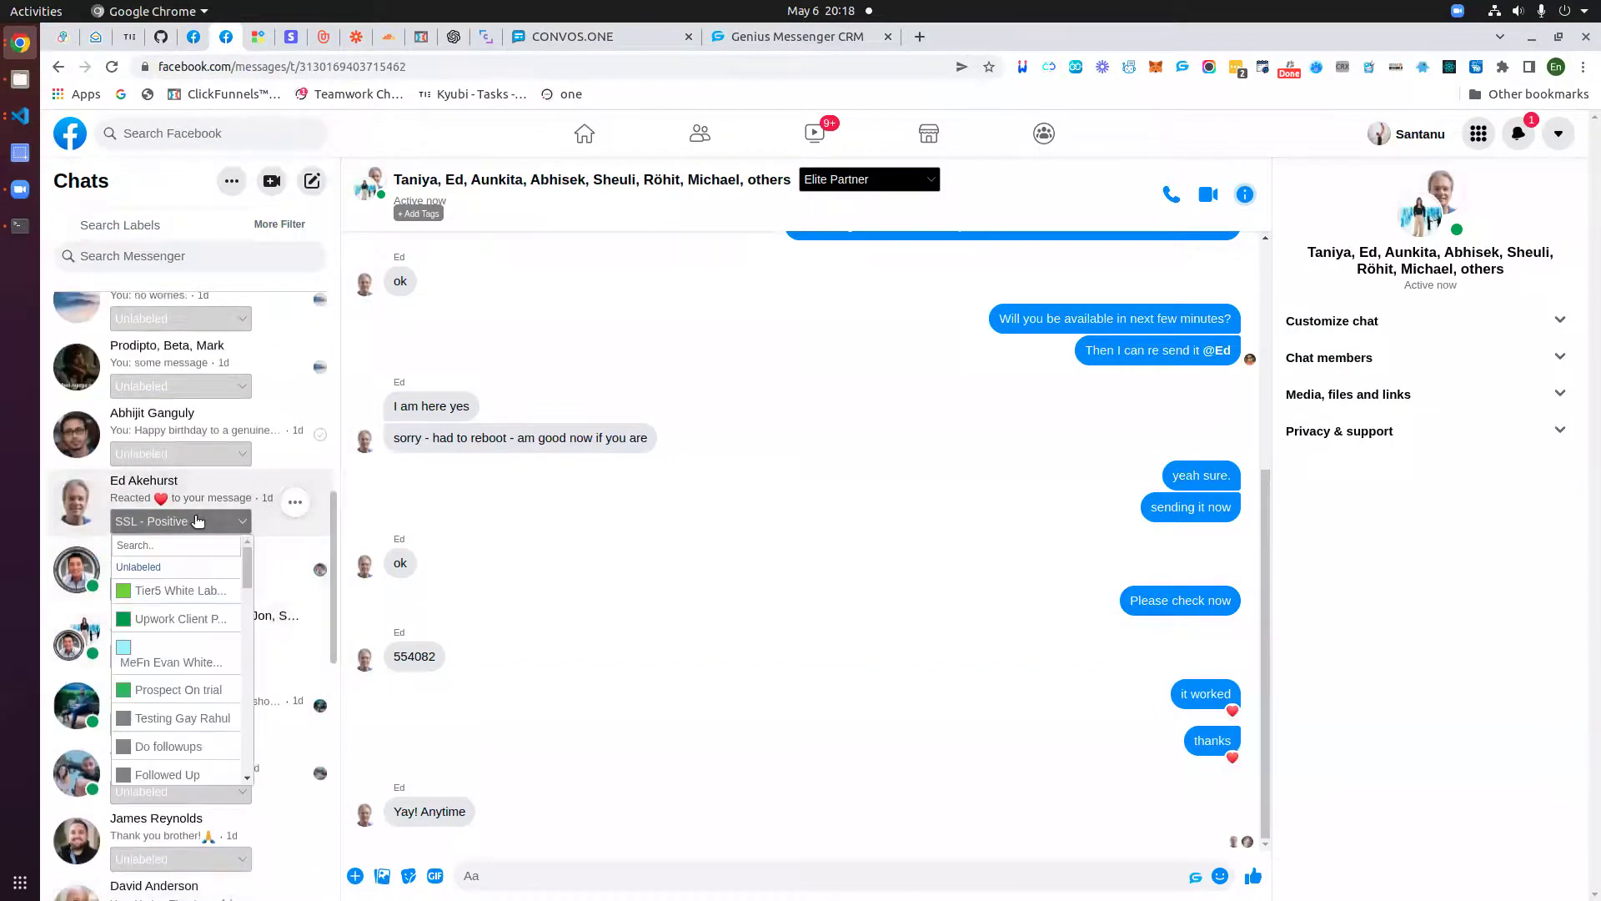
{"action": "scroll", "coordinate": [185, 667], "scroll_direction": "down", "scroll_amount": 2}
{"action": "scroll", "coordinate": [185, 668], "scroll_direction": "down", "scroll_amount": 6}
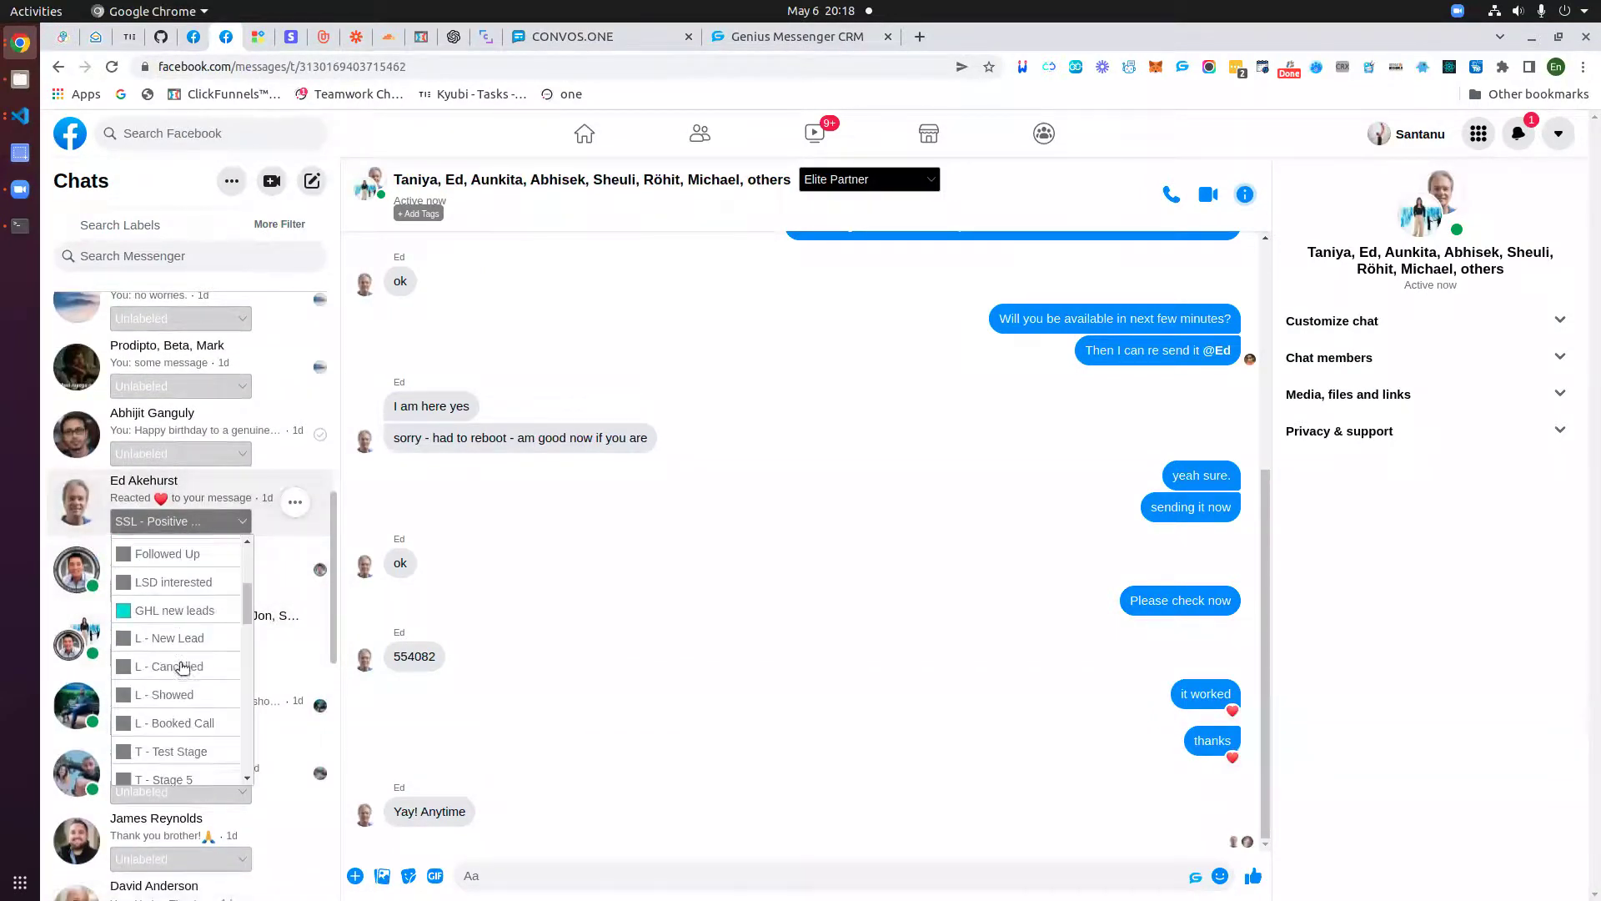
{"action": "scroll", "coordinate": [187, 669], "scroll_direction": "down", "scroll_amount": 1}
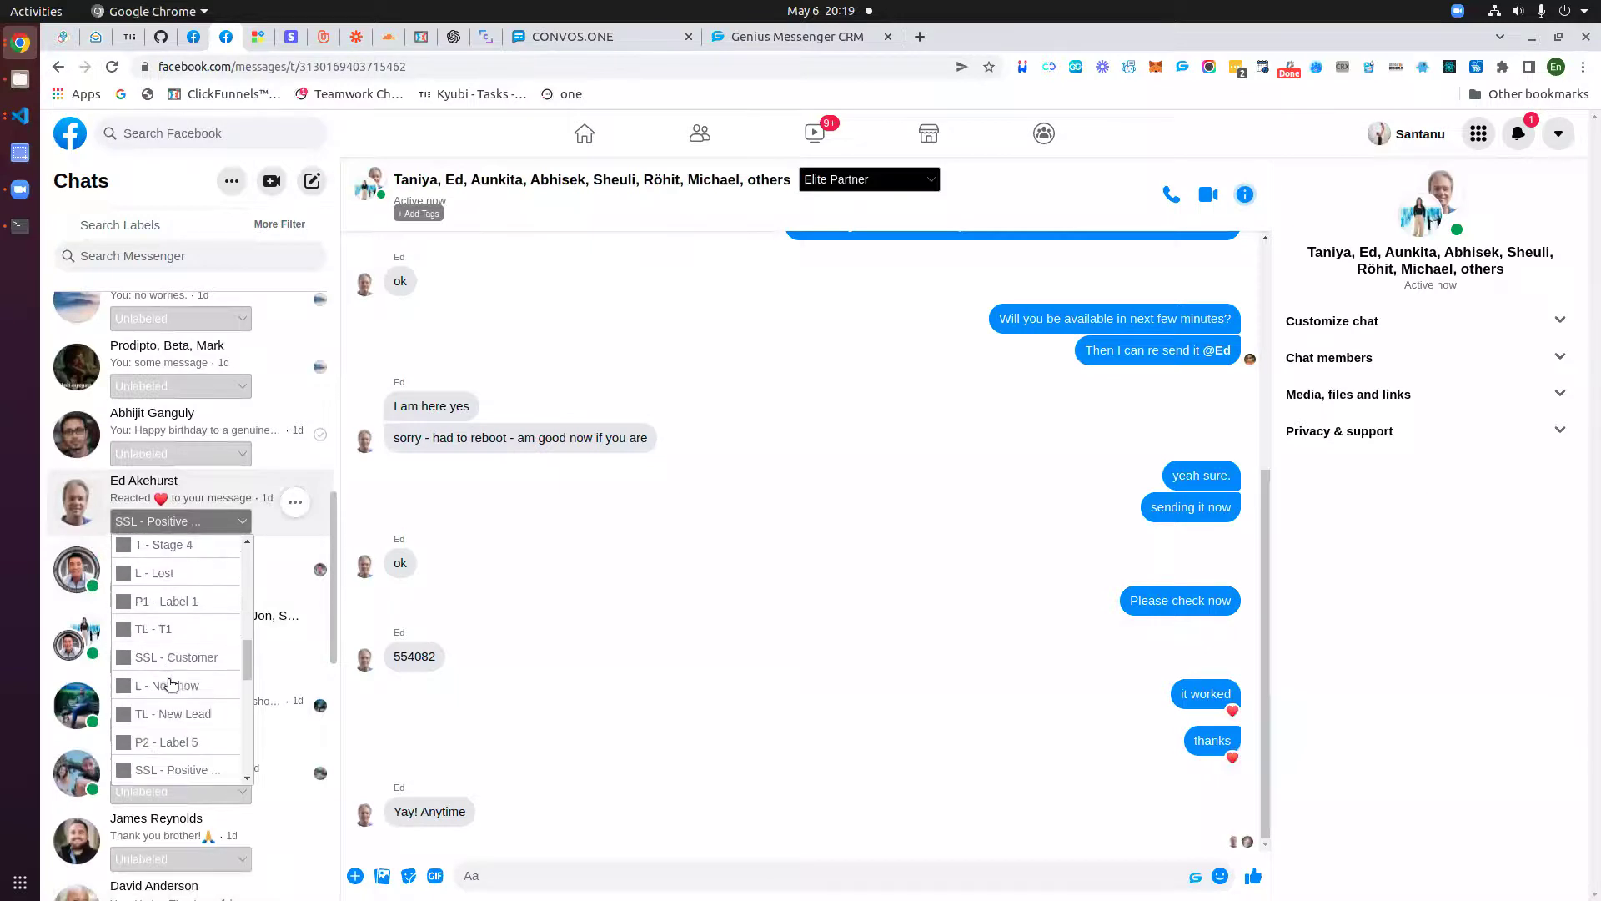
{"action": "scroll", "coordinate": [163, 667], "scroll_direction": "down", "scroll_amount": 4}
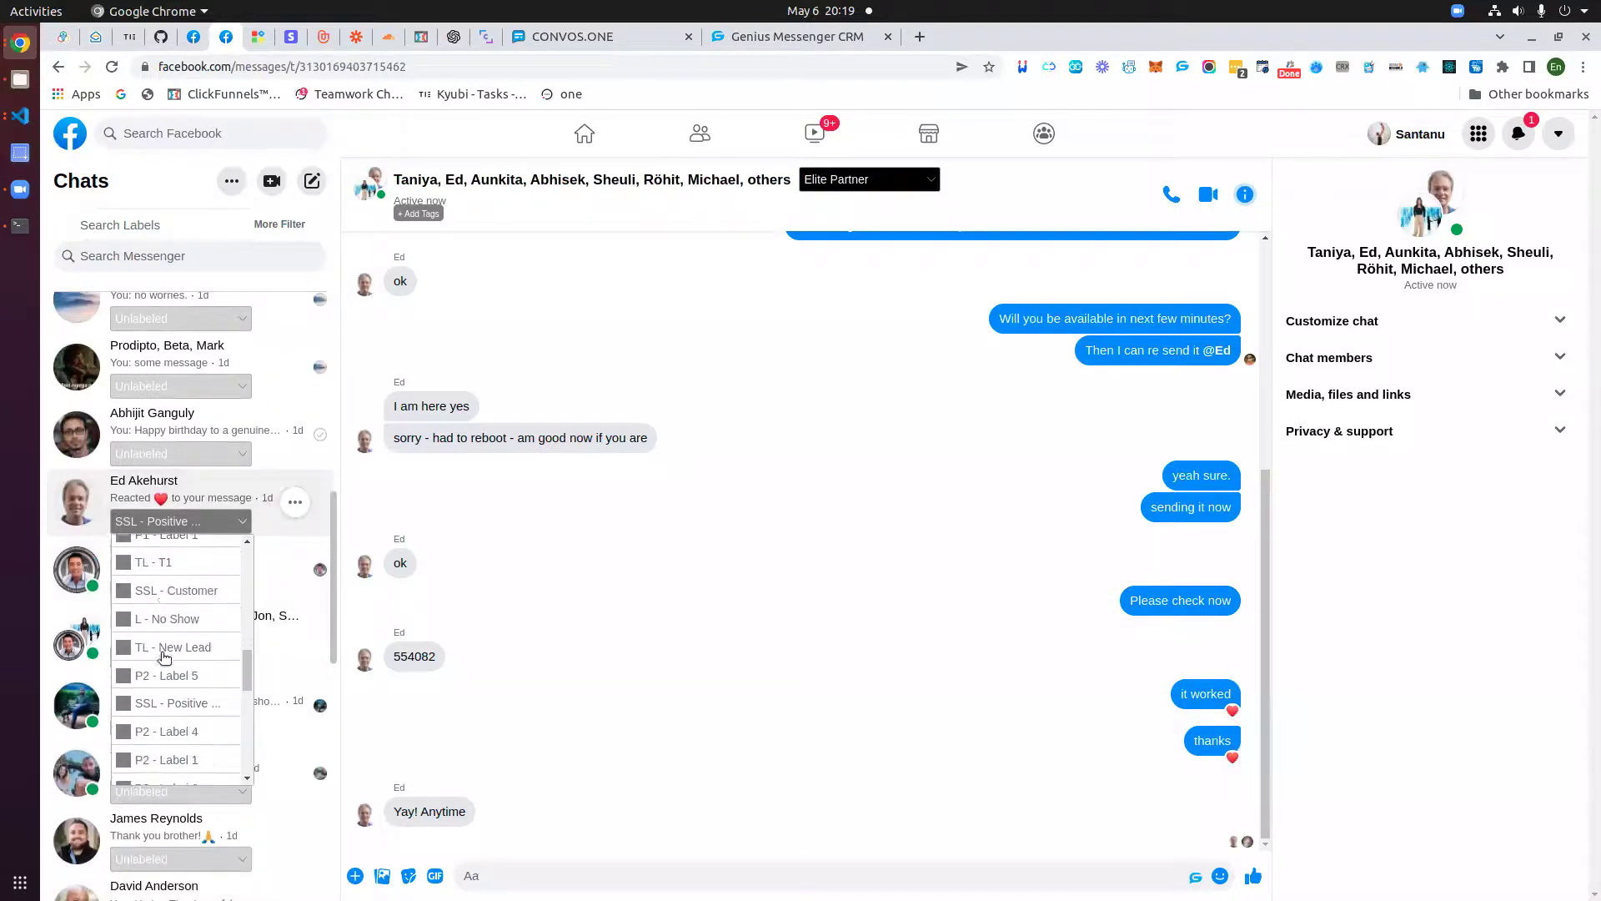
{"action": "scroll", "coordinate": [174, 672], "scroll_direction": "down", "scroll_amount": 5}
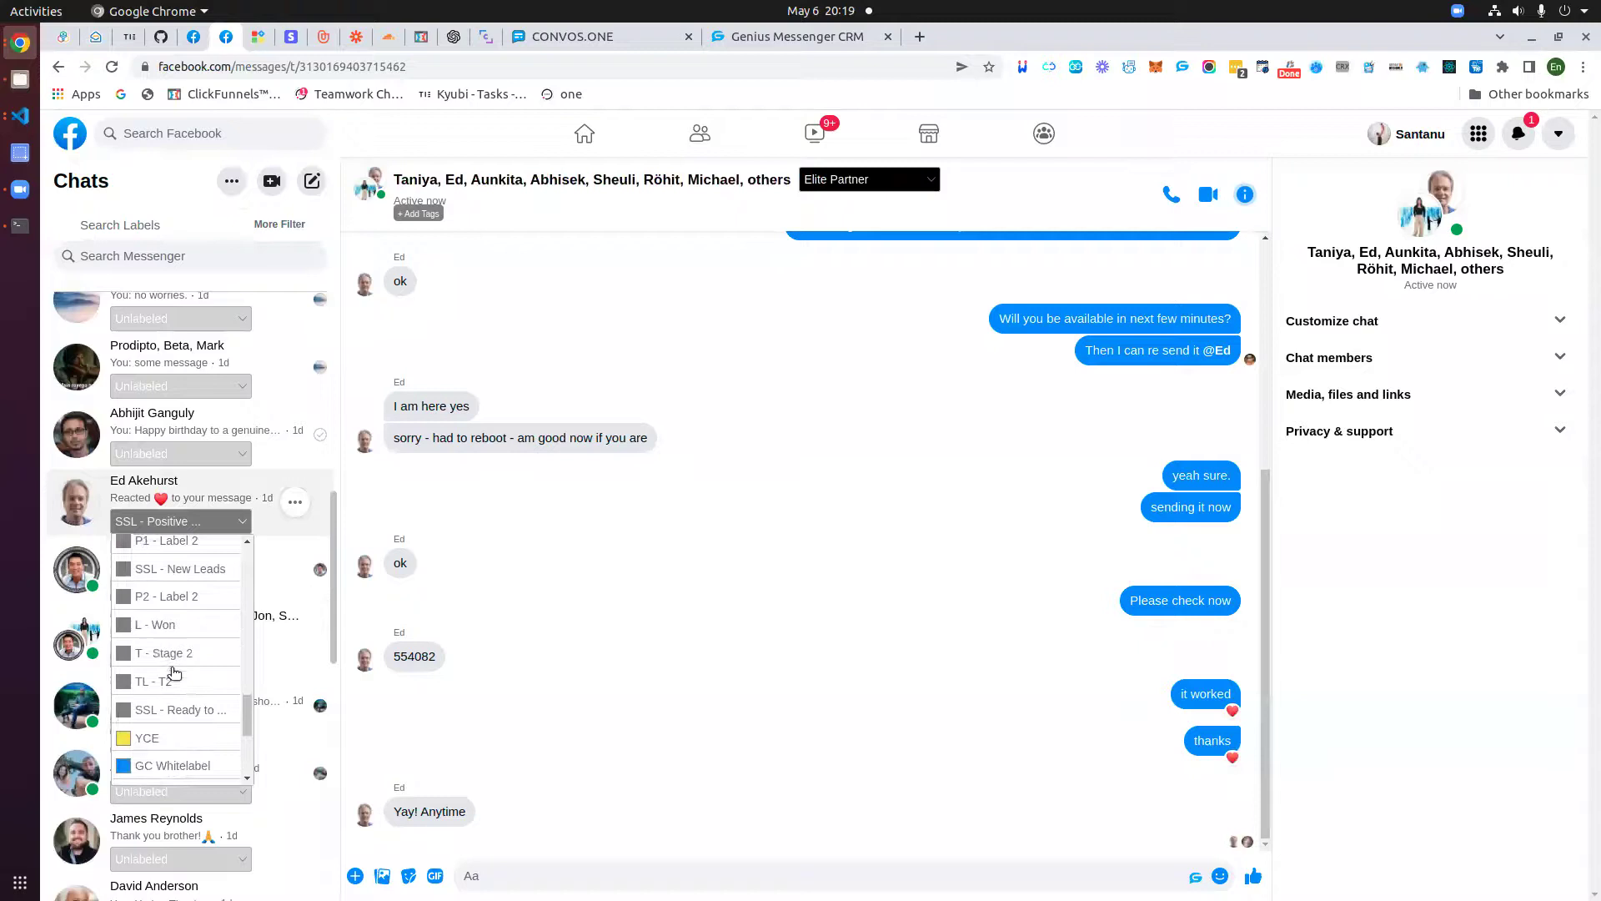
{"action": "left_click", "coordinate": [166, 650]}
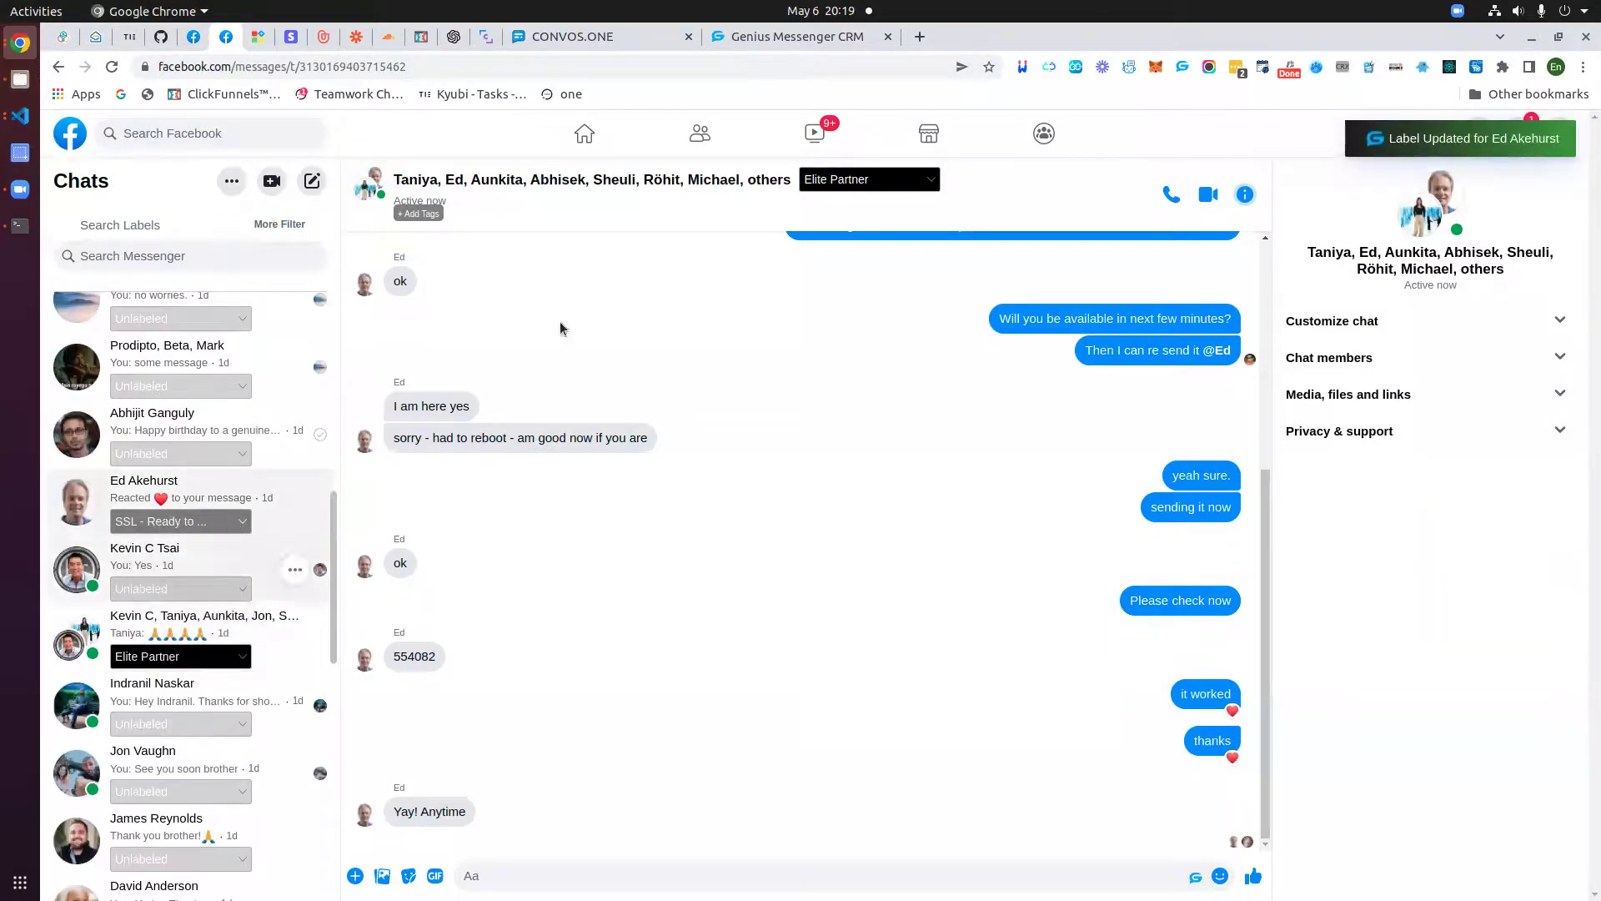
- Reload the Genius Messenger CRM pipelines, display San's Leads, and check the lead under the SSL - Ready to be customer stage
{"action": "left_click", "coordinate": [773, 42]}
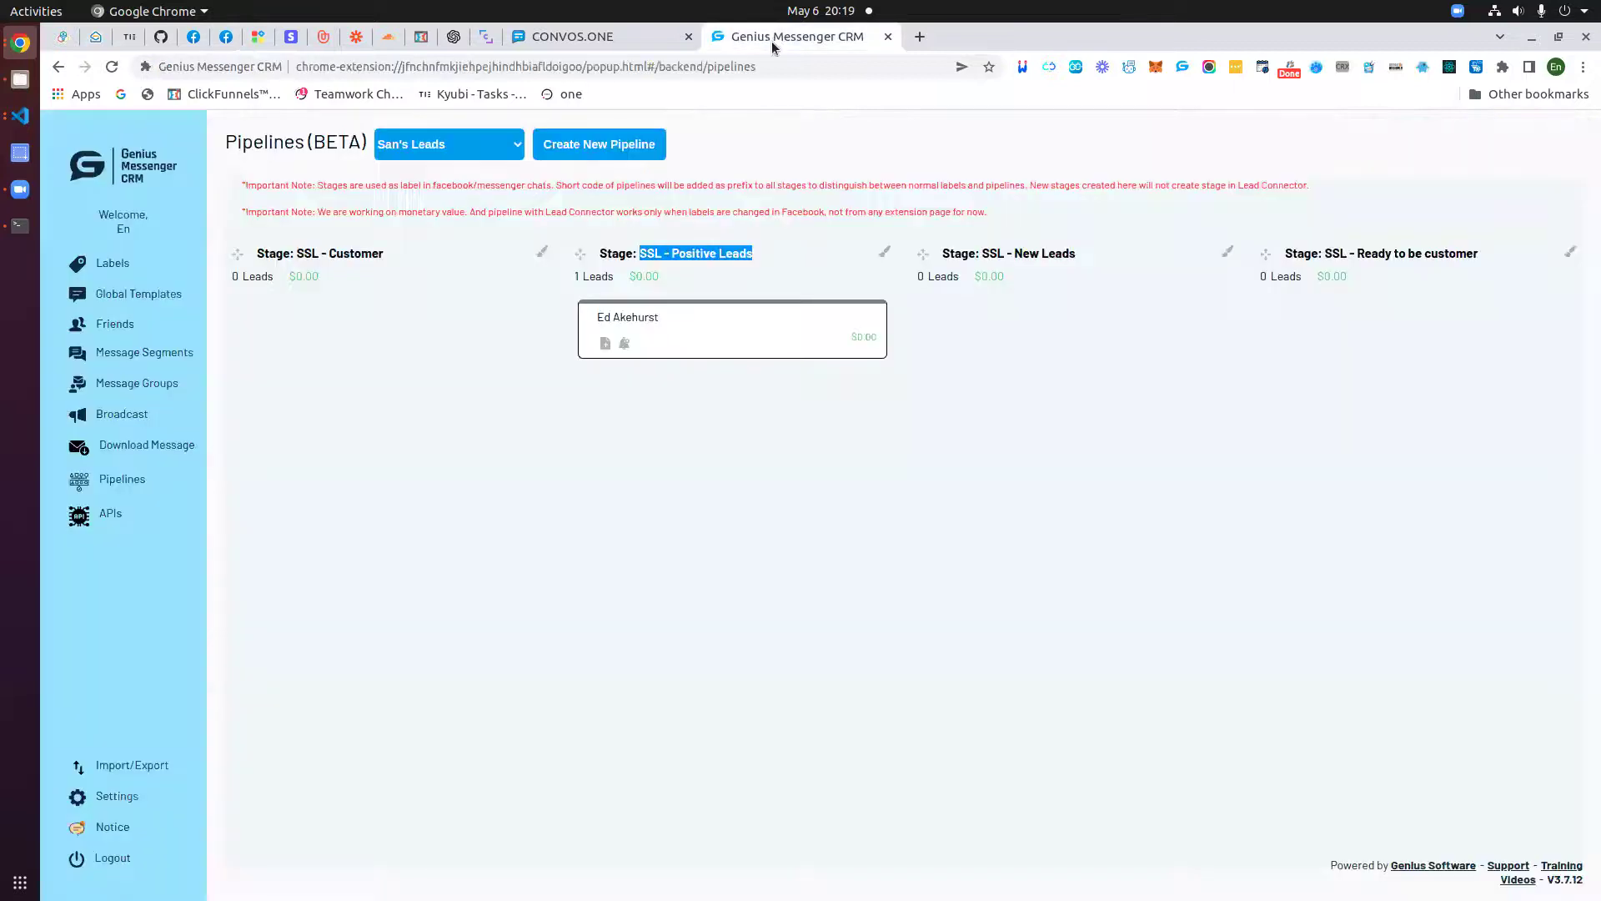
{"action": "left_click", "coordinate": [111, 66]}
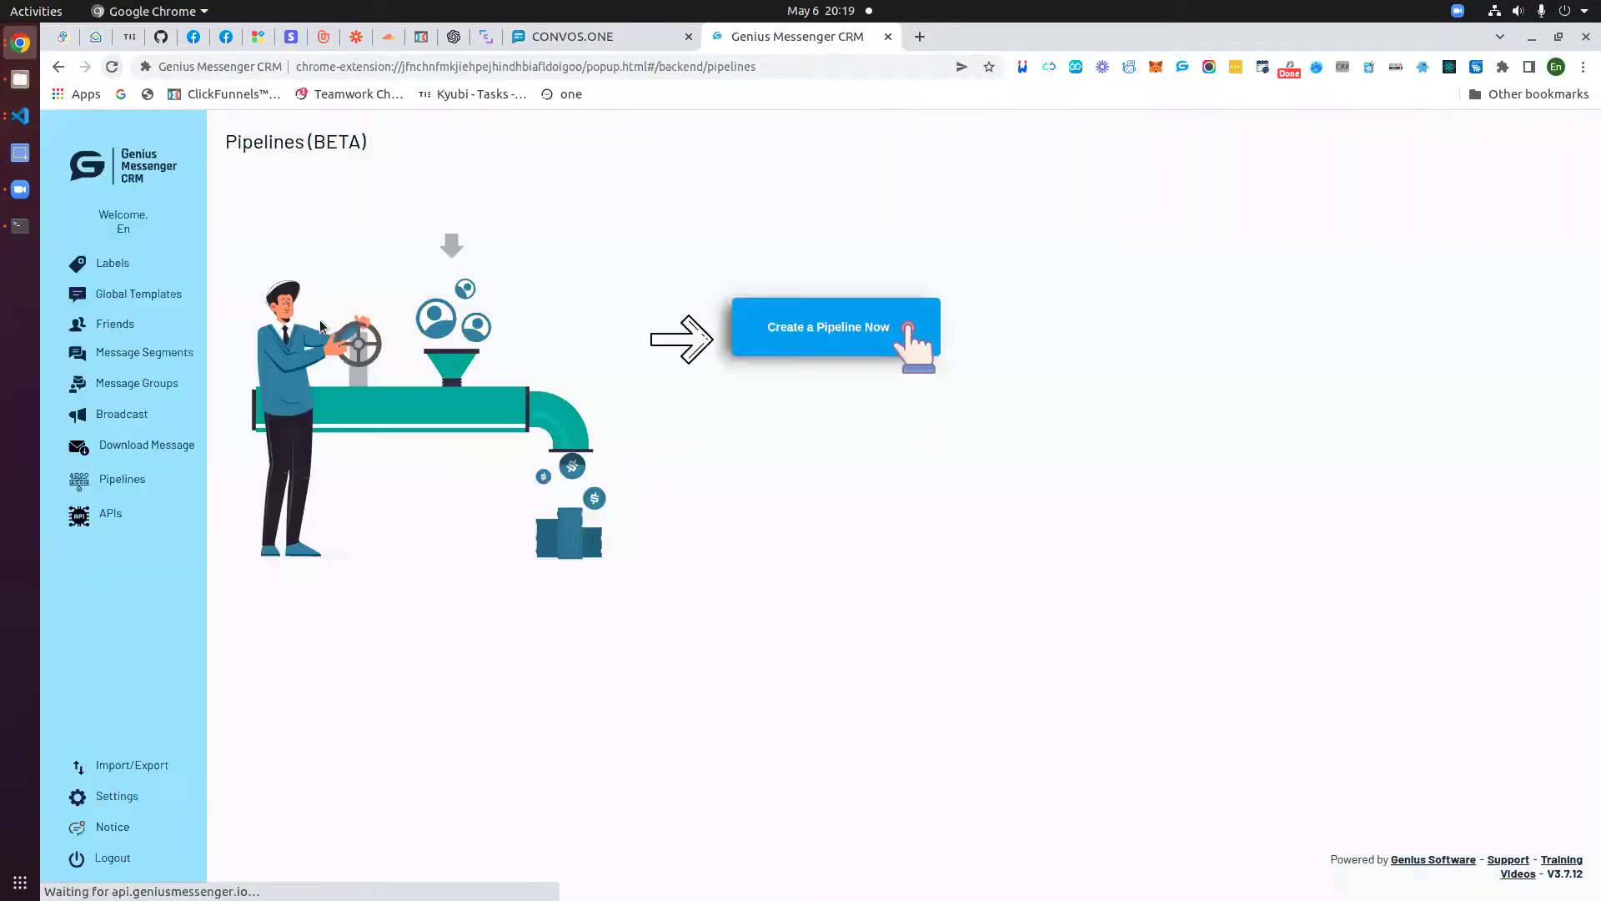
{"action": "left_click", "coordinate": [465, 150]}
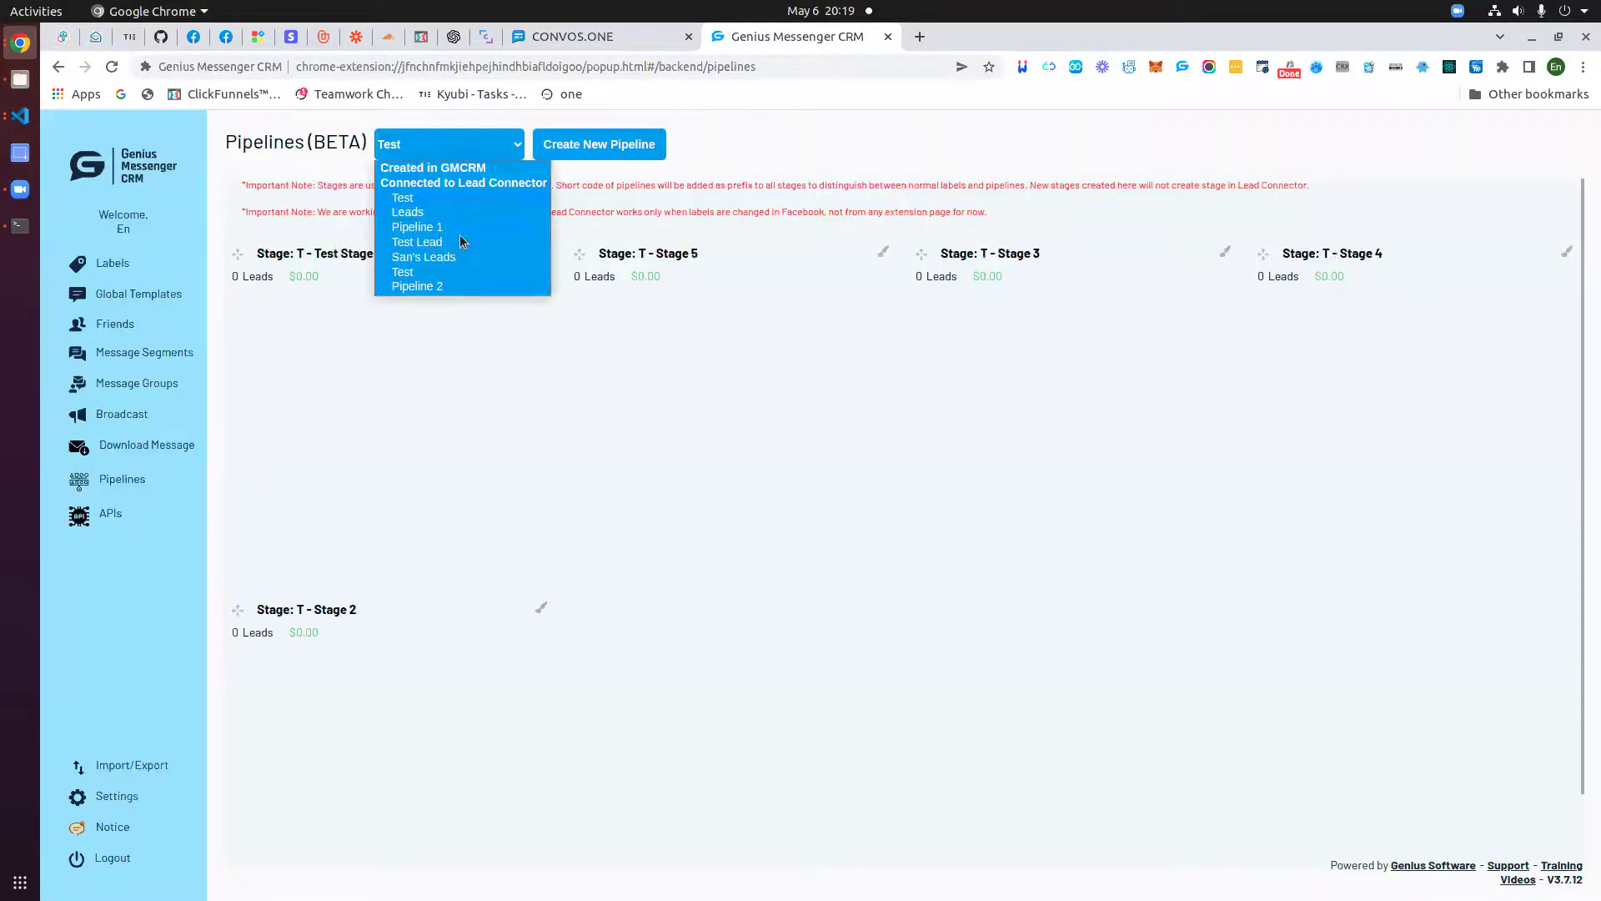
{"action": "left_click", "coordinate": [452, 257]}
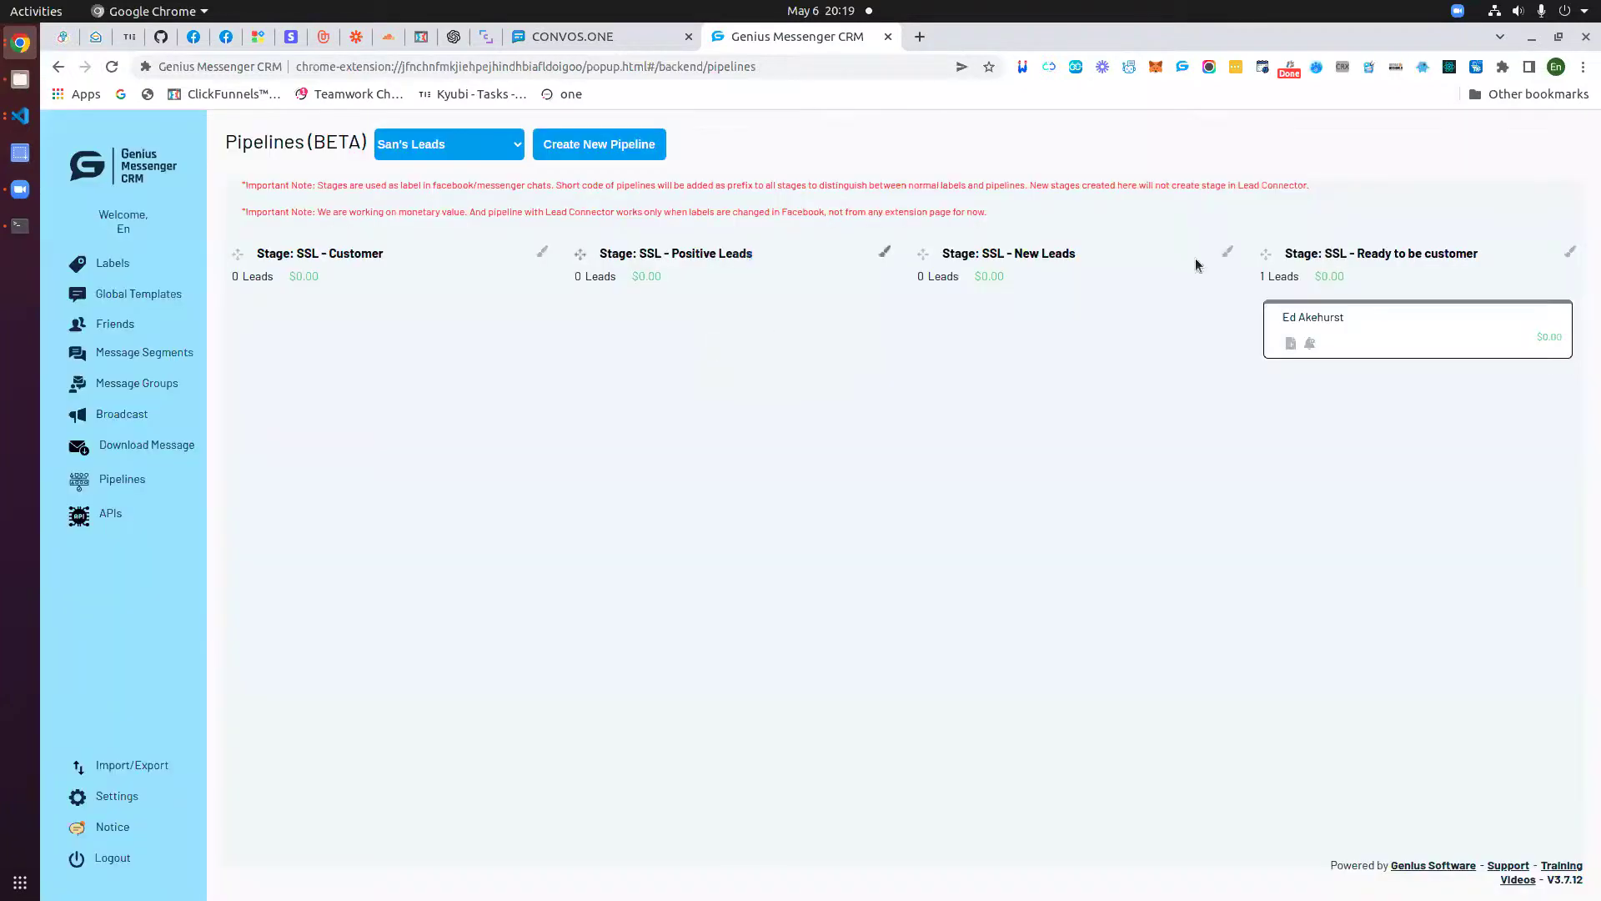
{"action": "left_click_drag", "start_coordinate": [1357, 251], "coordinate": [1473, 248]}
- Check the lead under Ready to be customer on the CONVOS.ONE opportunities board, and return to Genius Messenger CRM
{"action": "left_click", "coordinate": [594, 37]}
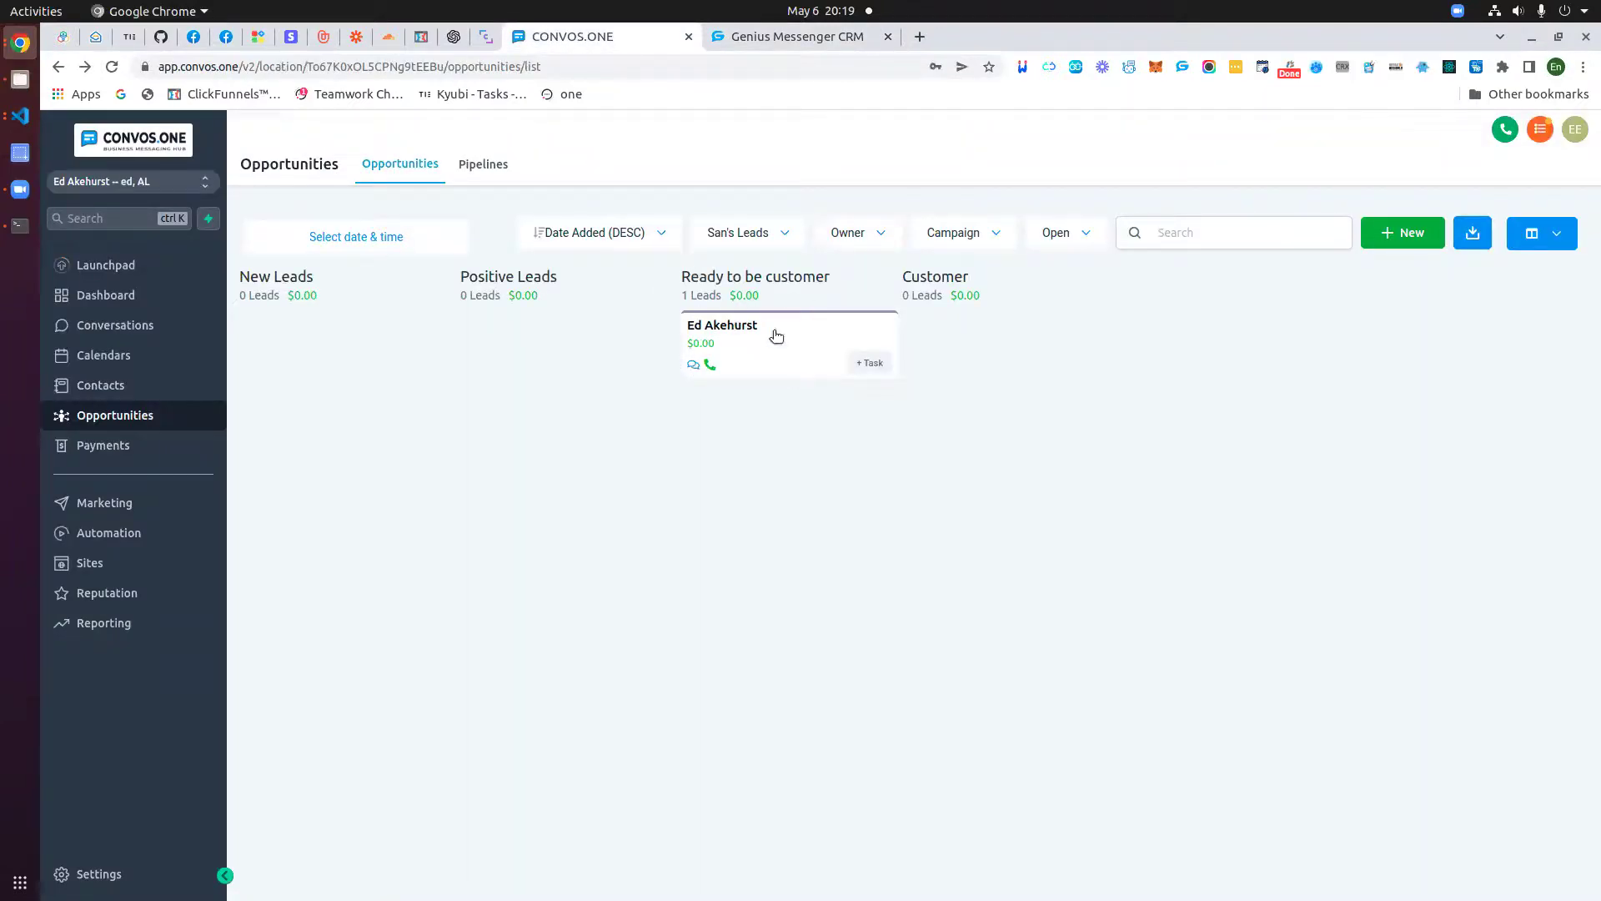
{"action": "left_click", "coordinate": [748, 40]}
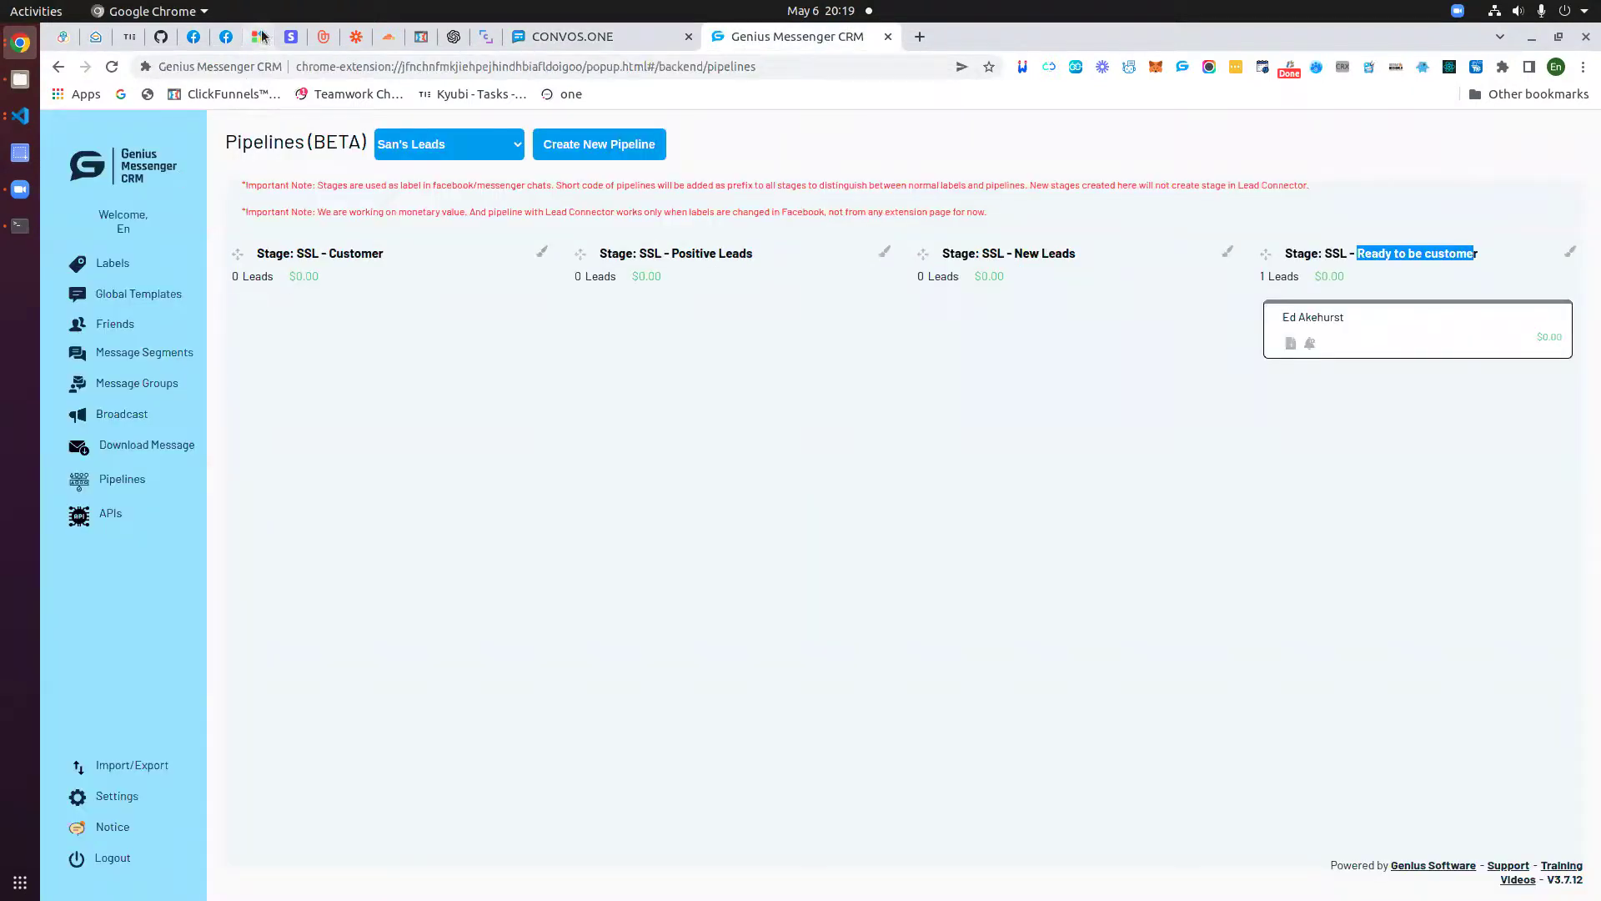
{"action": "left_click", "coordinate": [1396, 279]}
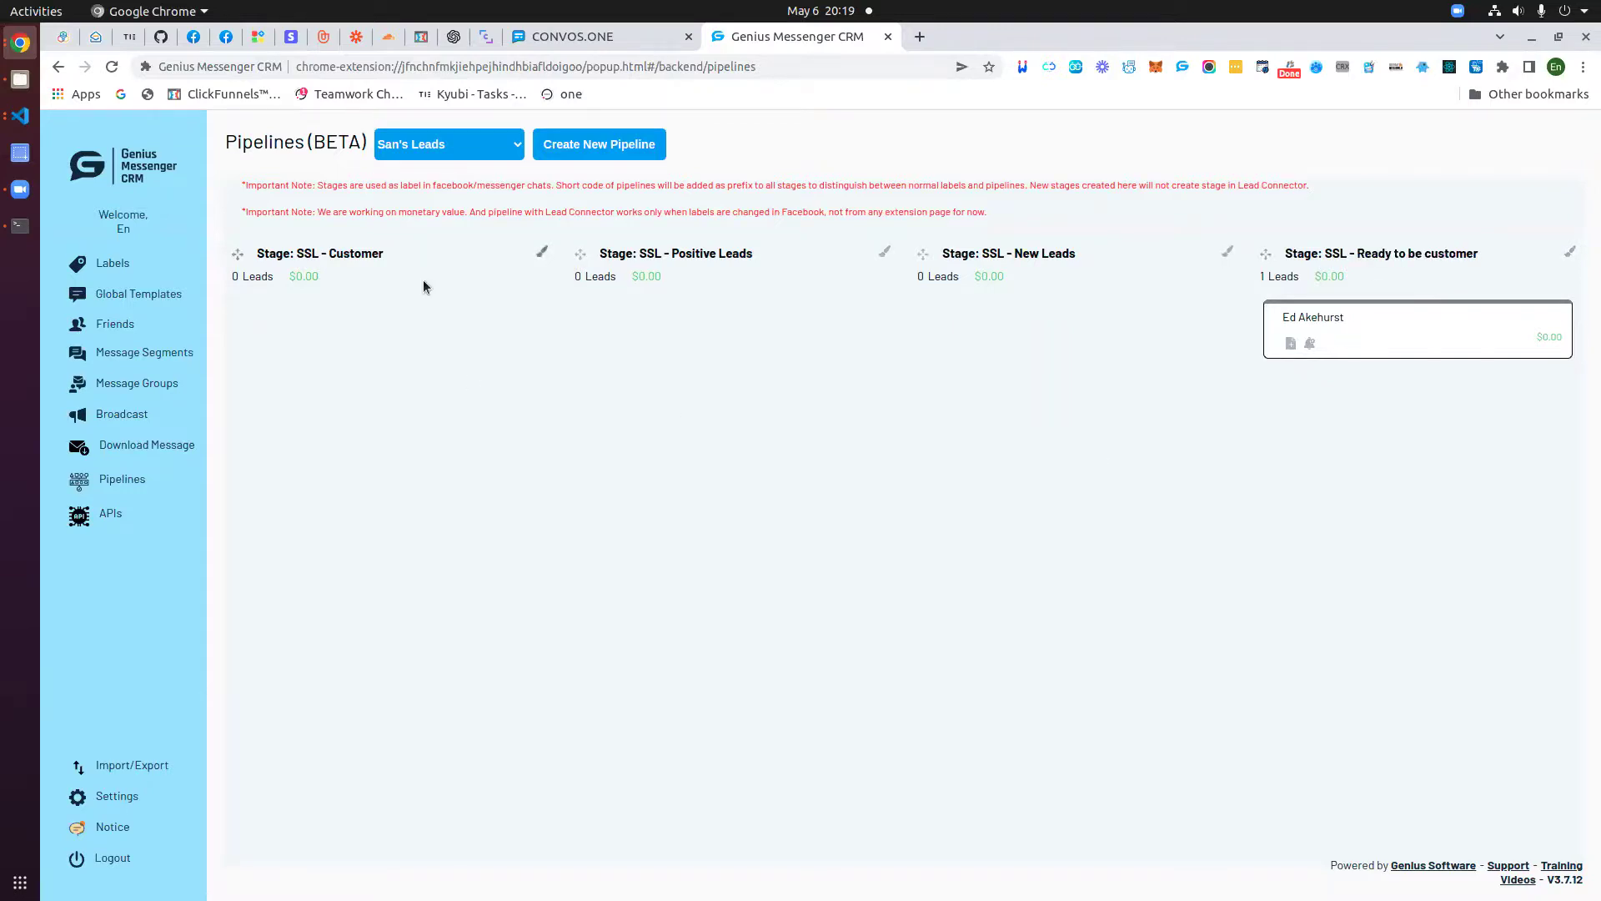
- Switch to Facebook Messenger and change the SSL - Ready to be customer contact's label to SSL - Customer
{"action": "left_click", "coordinate": [226, 36]}
{"action": "left_click", "coordinate": [185, 521]}
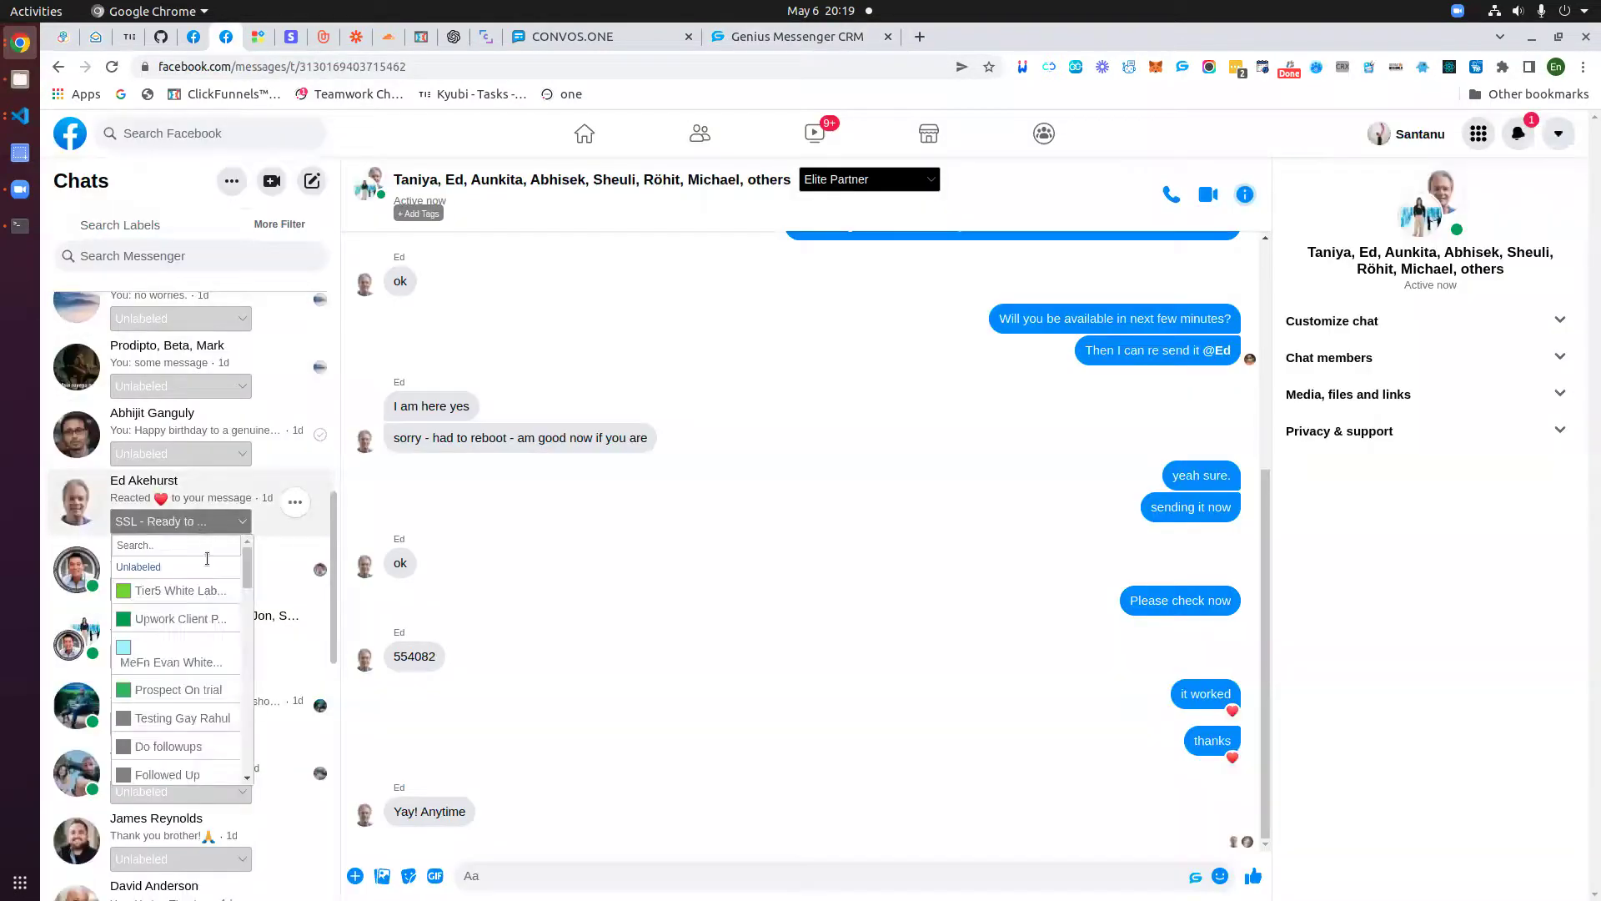
{"action": "scroll", "coordinate": [178, 697], "scroll_direction": "down", "scroll_amount": 3}
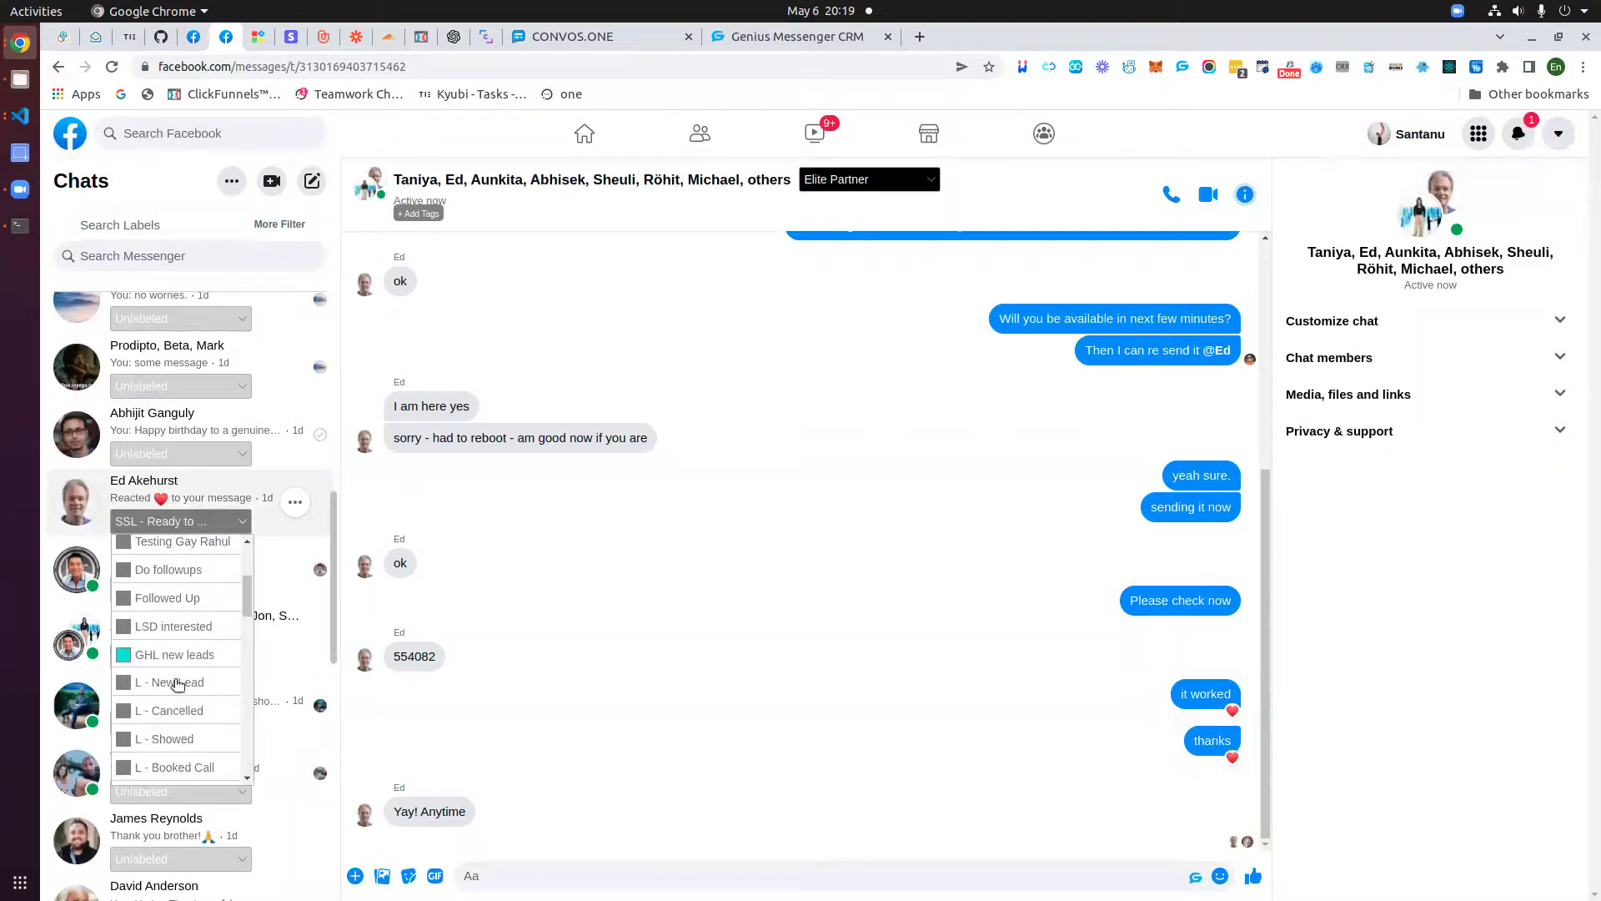
{"action": "scroll", "coordinate": [178, 671], "scroll_direction": "down", "scroll_amount": 5}
{"action": "scroll", "coordinate": [179, 671], "scroll_direction": "down", "scroll_amount": 2}
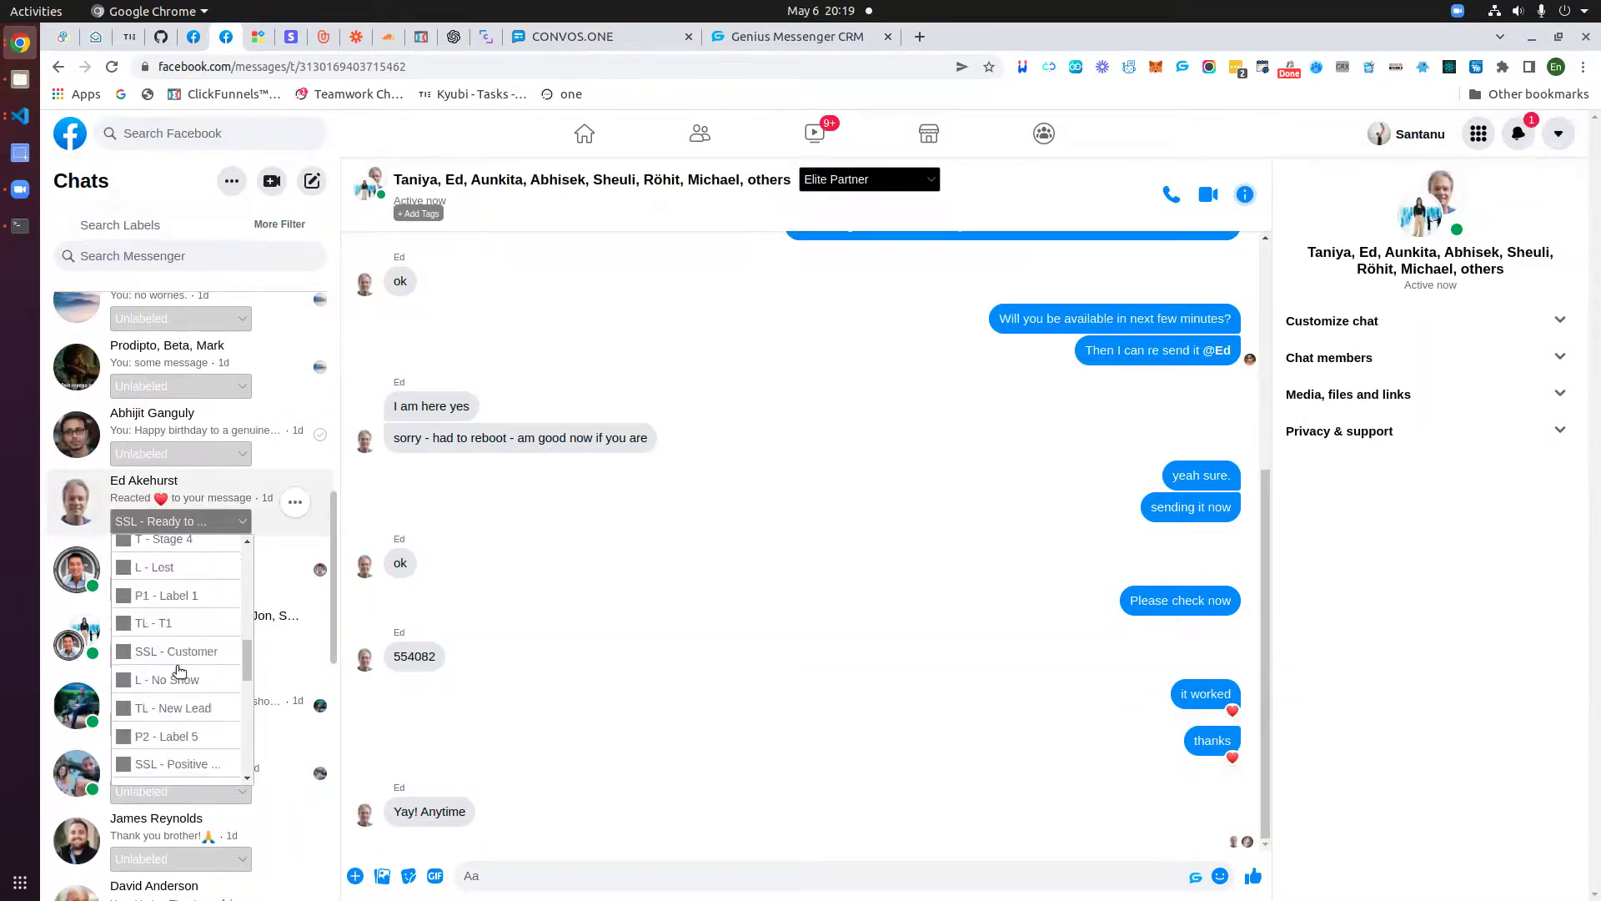
{"action": "left_click", "coordinate": [178, 660]}
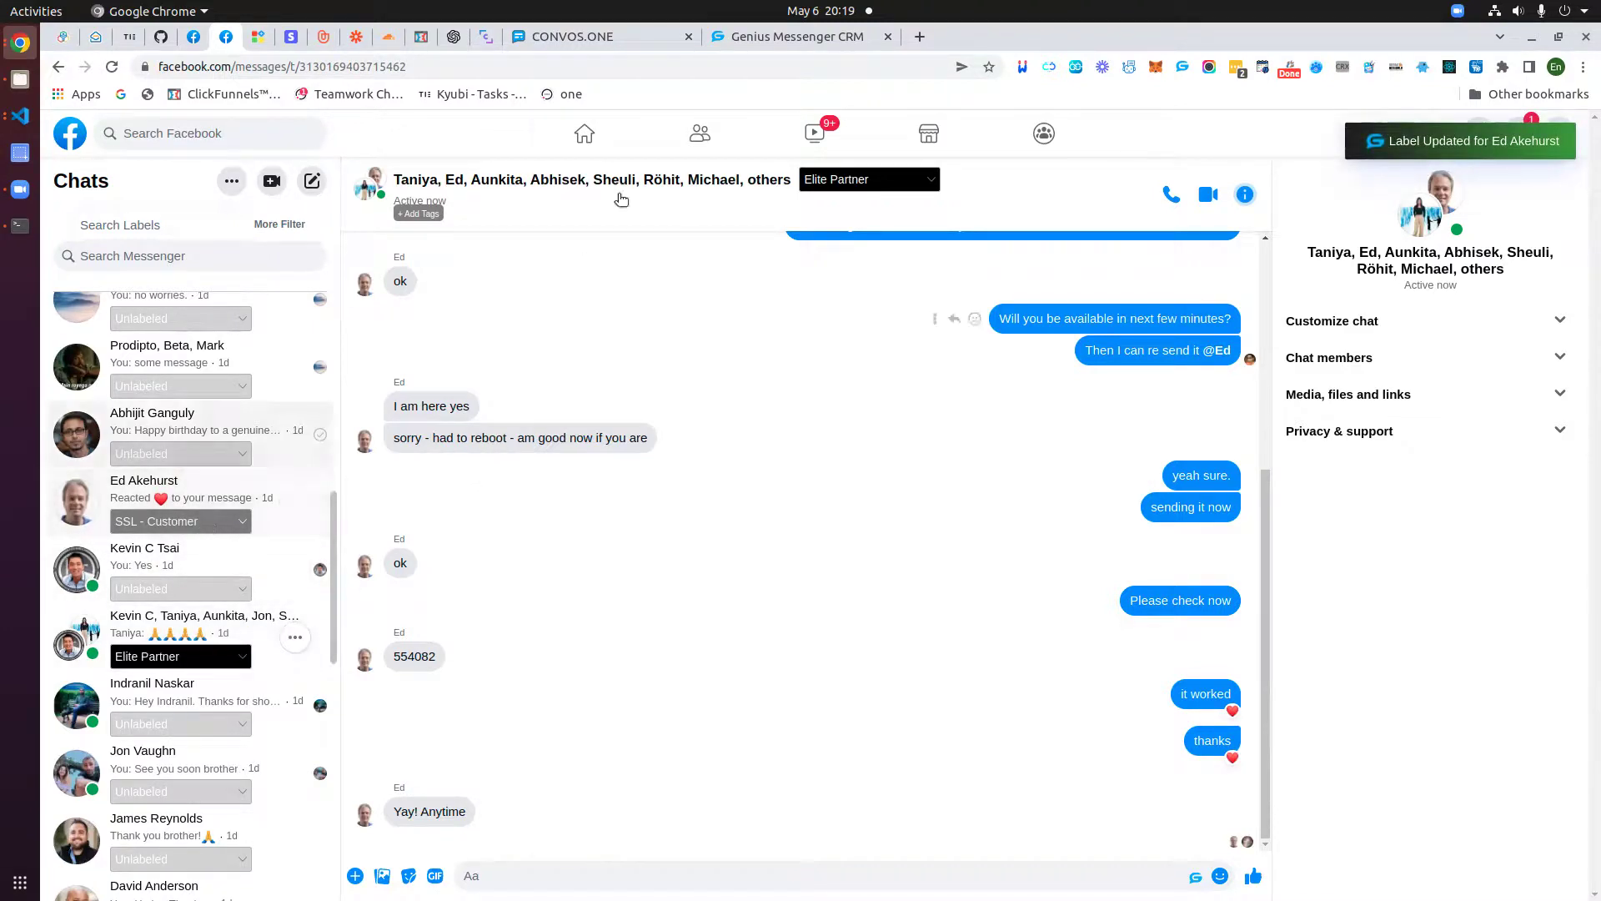
- Switch to Genius Messenger CRM, reload the pipelines, display San's Leads, and check the lead under the SSL - Customer stage
{"action": "left_click", "coordinate": [735, 40]}
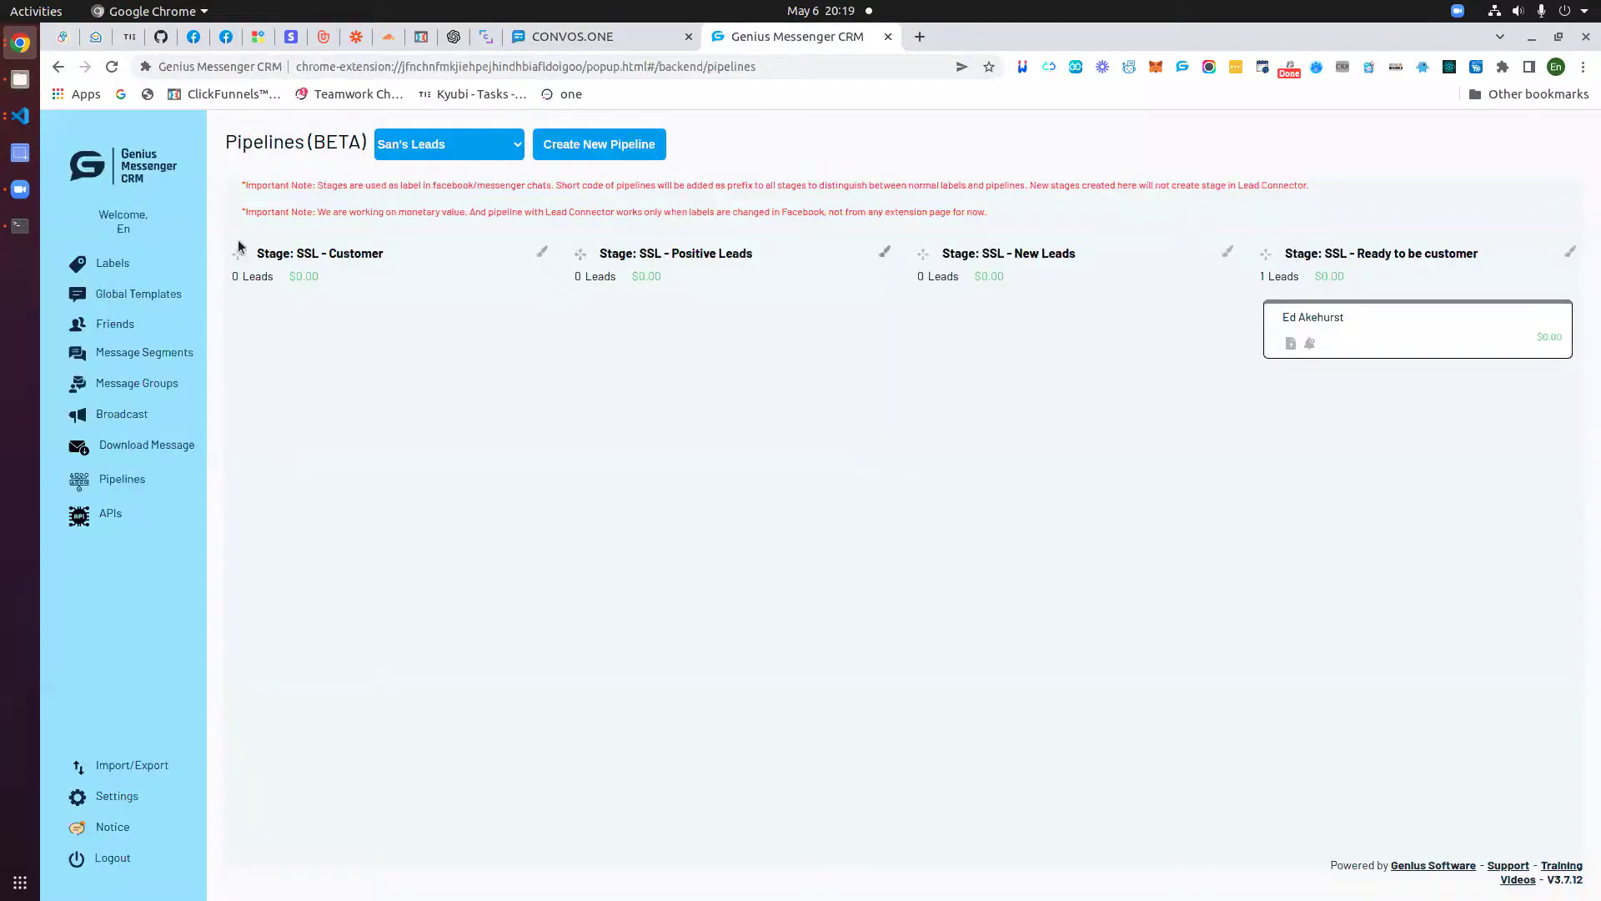
{"action": "left_click", "coordinate": [112, 66]}
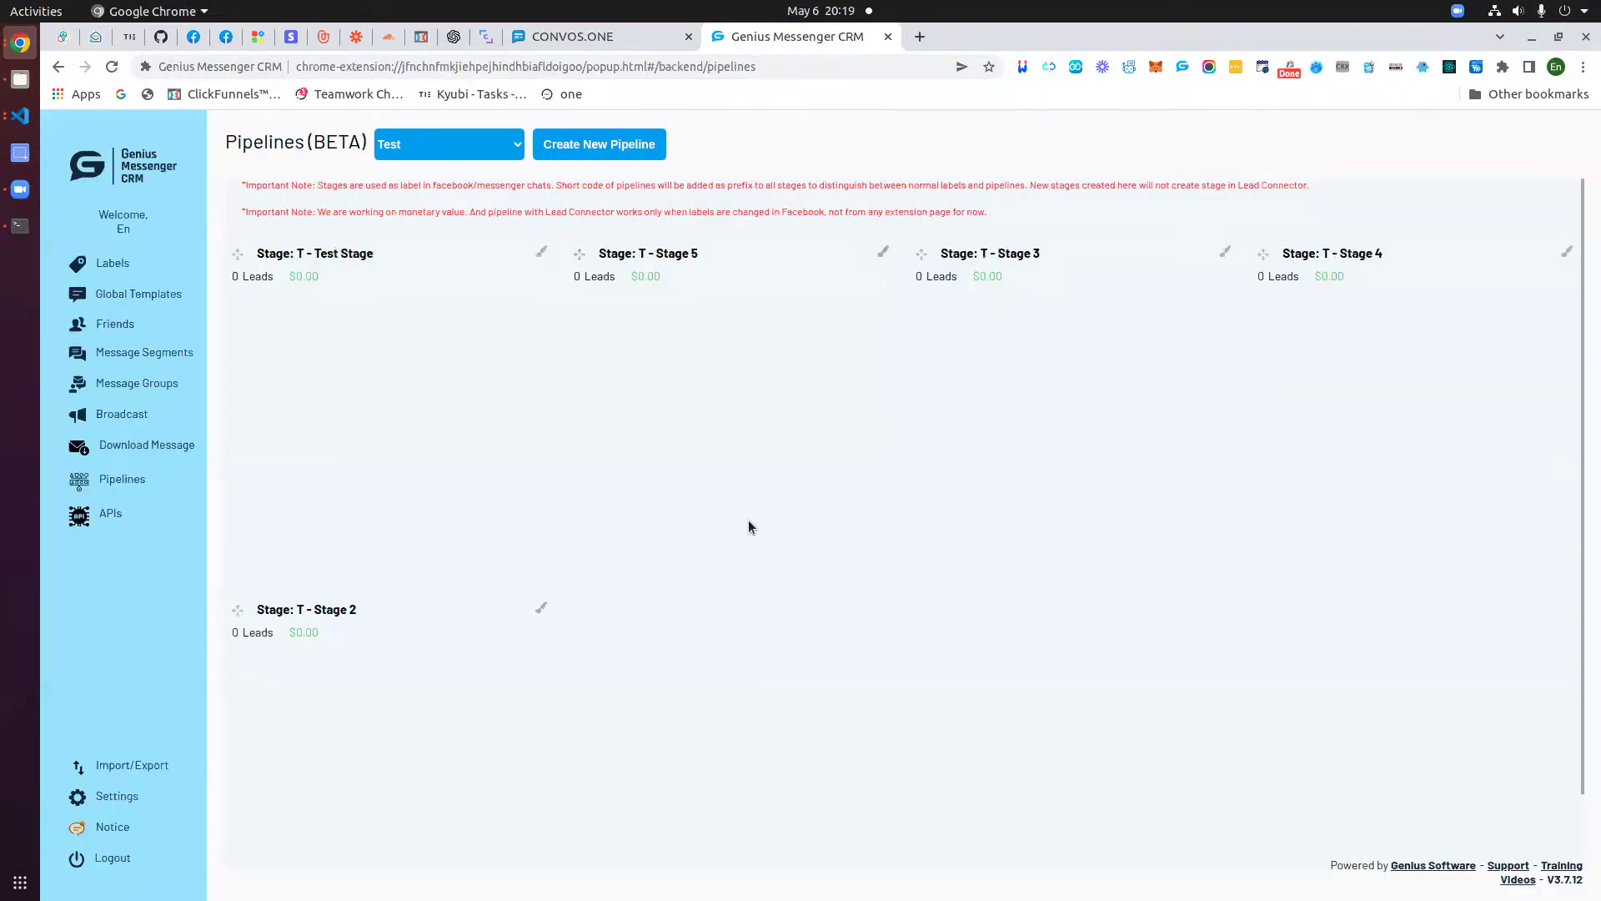
{"action": "left_click", "coordinate": [458, 154]}
{"action": "left_click", "coordinate": [448, 261]}
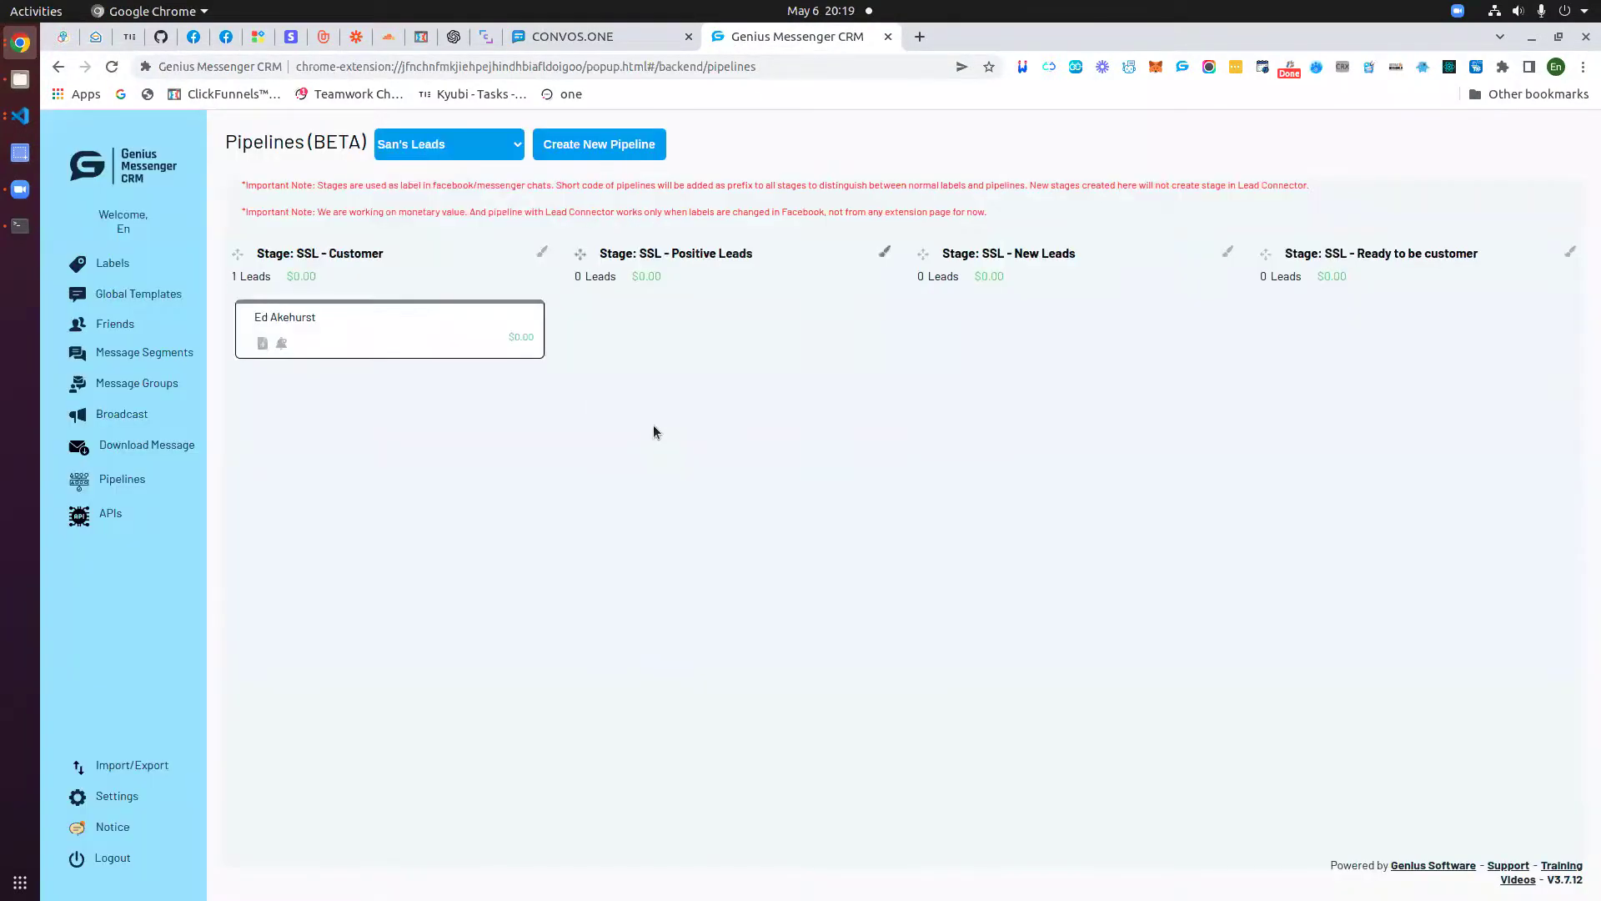
{"action": "left_click_drag", "start_coordinate": [301, 253], "coordinate": [234, 254]}
{"action": "left_click_drag", "start_coordinate": [386, 253], "coordinate": [385, 257]}
- Refresh the San's Leads selection on the CONVOS.ONE opportunities board and compare its Customer stage with the Genius Messenger CRM pipeline
{"action": "left_click", "coordinate": [539, 40]}
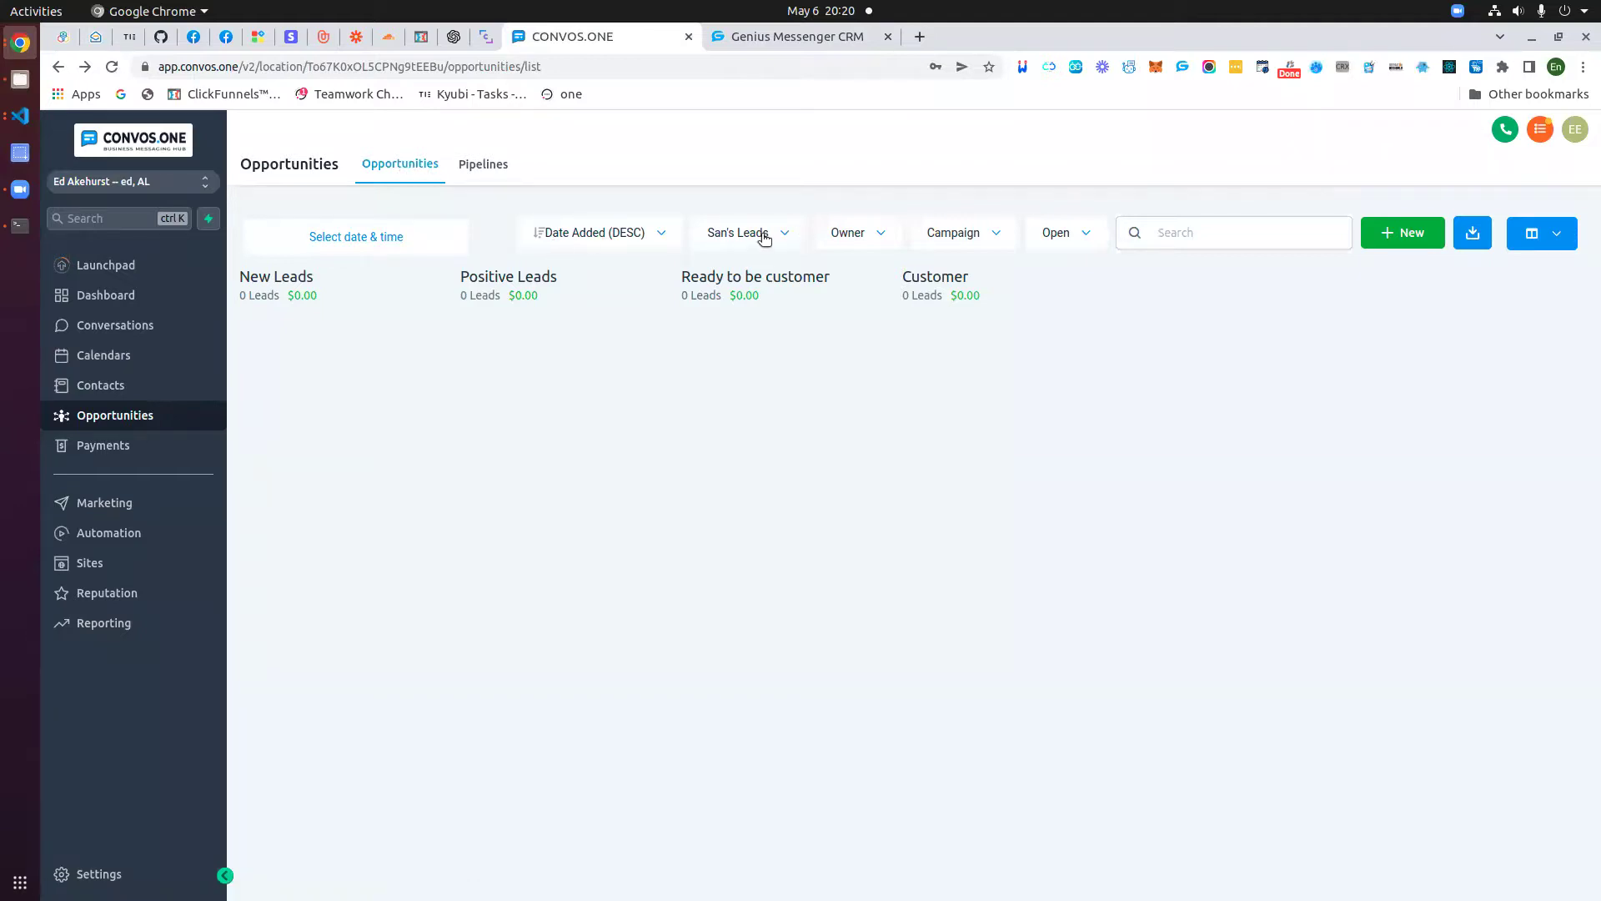
{"action": "left_click", "coordinate": [763, 239]}
{"action": "left_click", "coordinate": [746, 345]}
{"action": "left_click", "coordinate": [753, 39]}
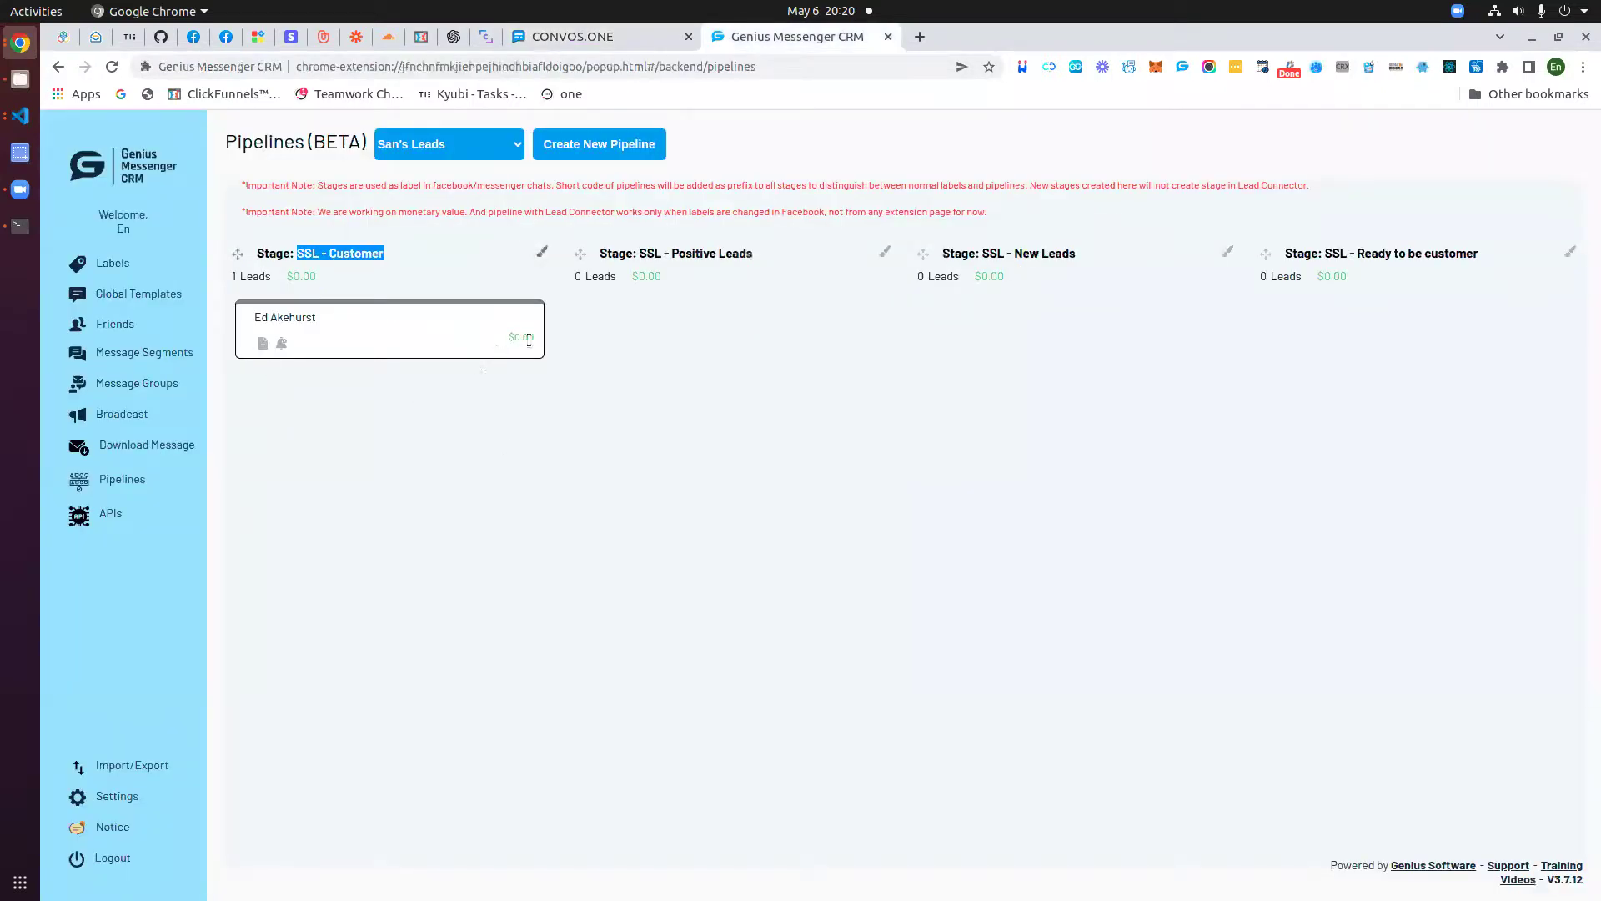
{"action": "left_click", "coordinate": [607, 37]}
{"action": "left_click", "coordinate": [714, 35]}
- Reload the CONVOS.ONE opportunities board, dismiss the notification request, check the Customer stage, and return to the Genius Messenger CRM pipeline
{"action": "left_click", "coordinate": [555, 37]}
{"action": "left_click", "coordinate": [111, 67]}
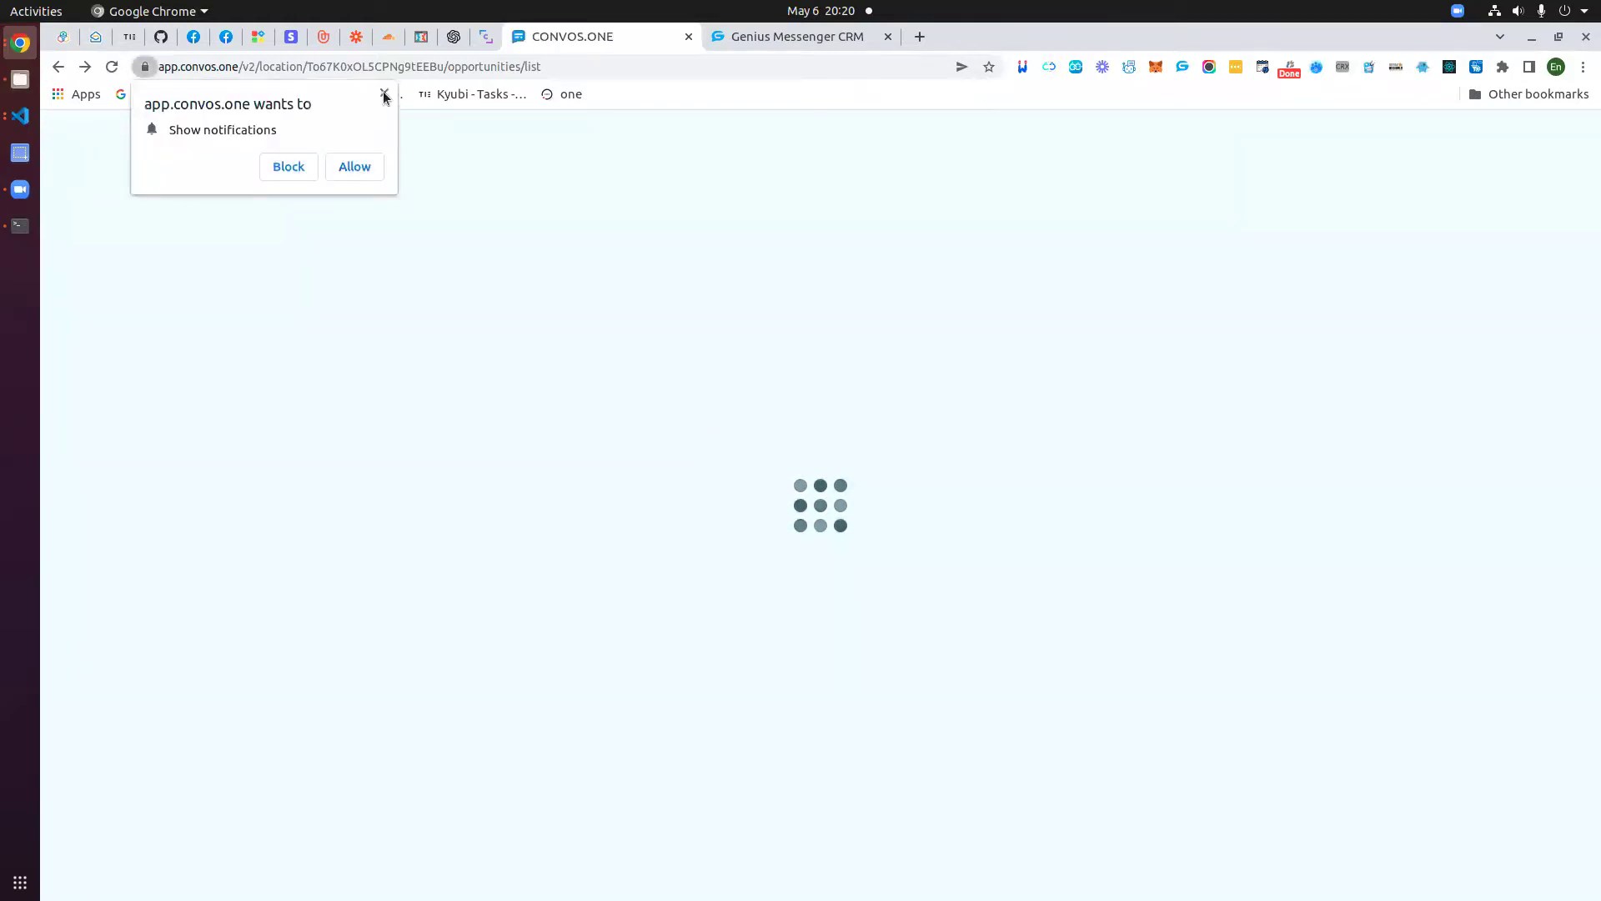
{"action": "left_click", "coordinate": [382, 93]}
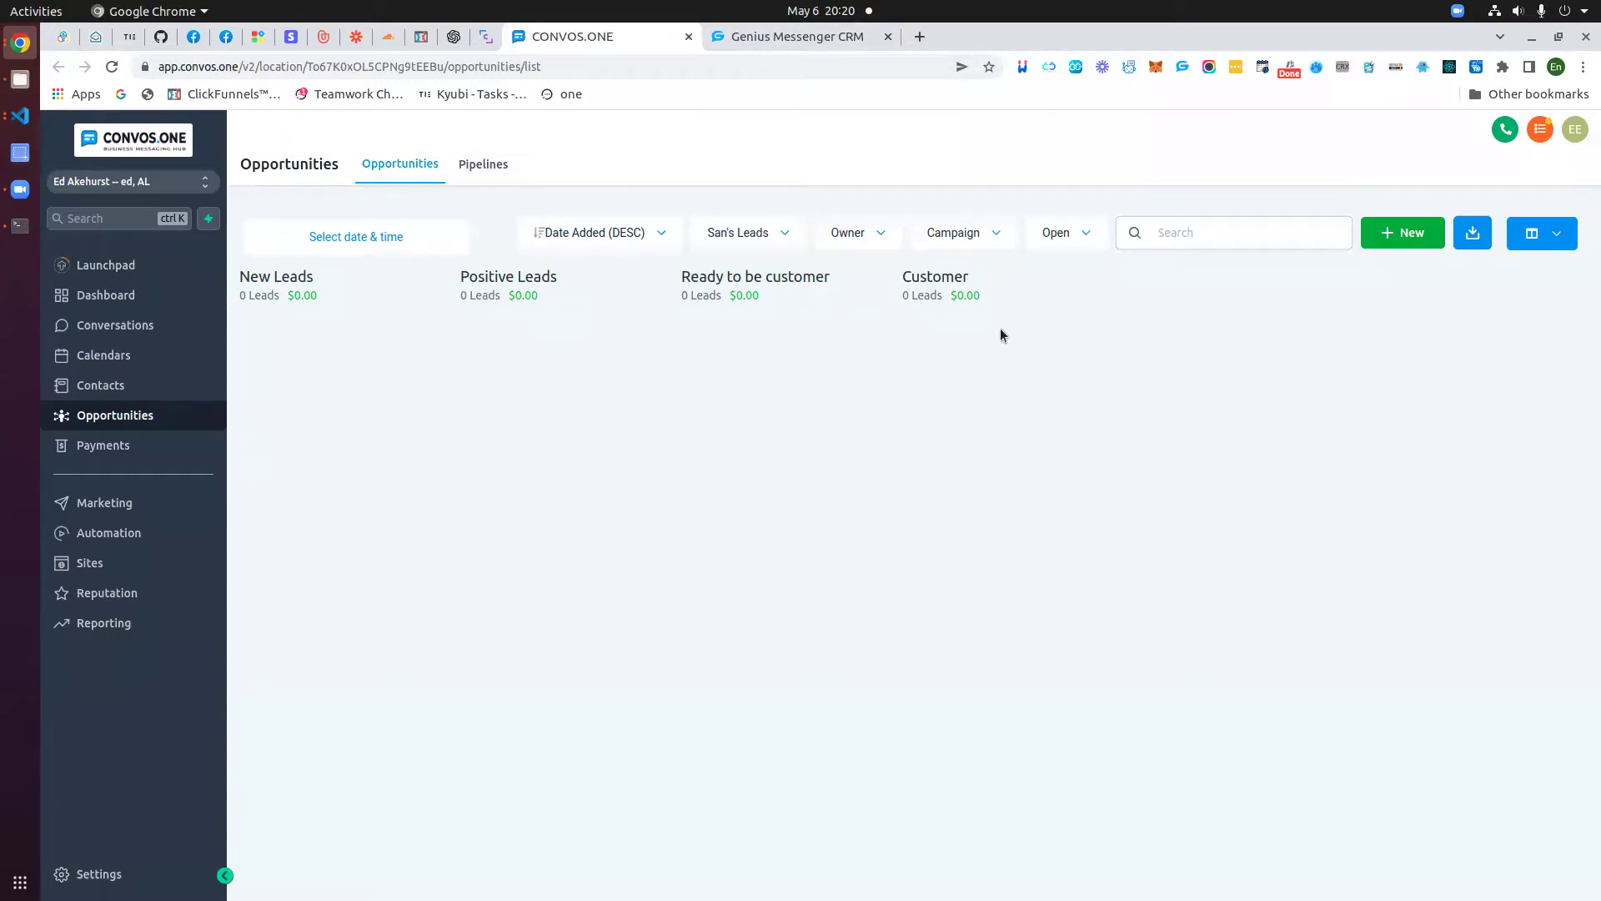
{"action": "left_click", "coordinate": [768, 36]}
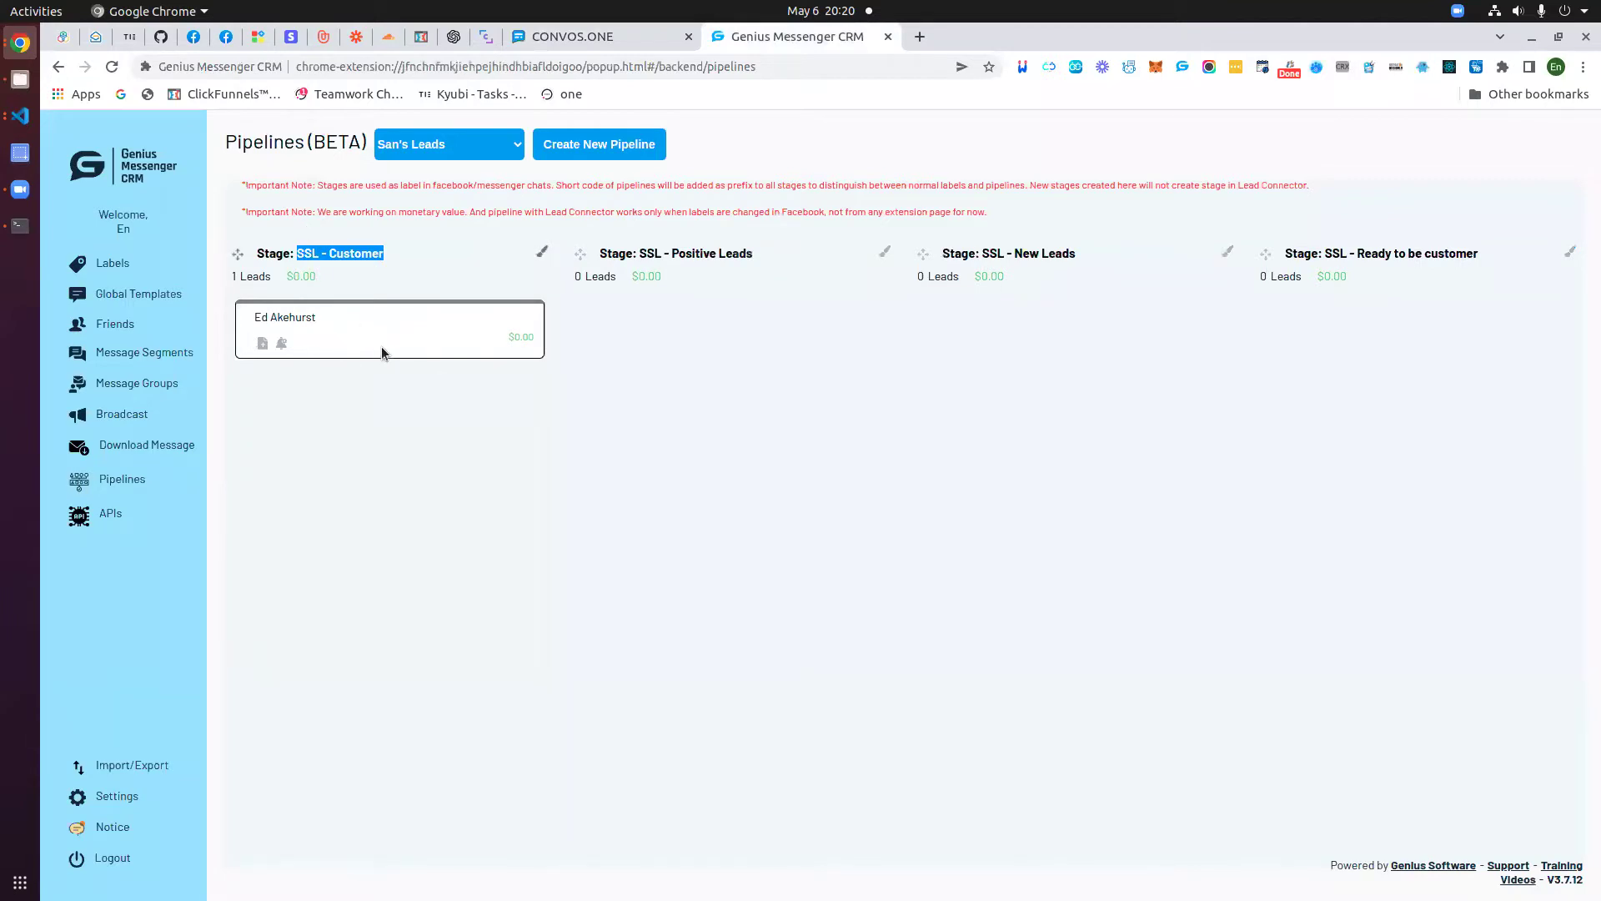
{"action": "left_click", "coordinate": [507, 500]}
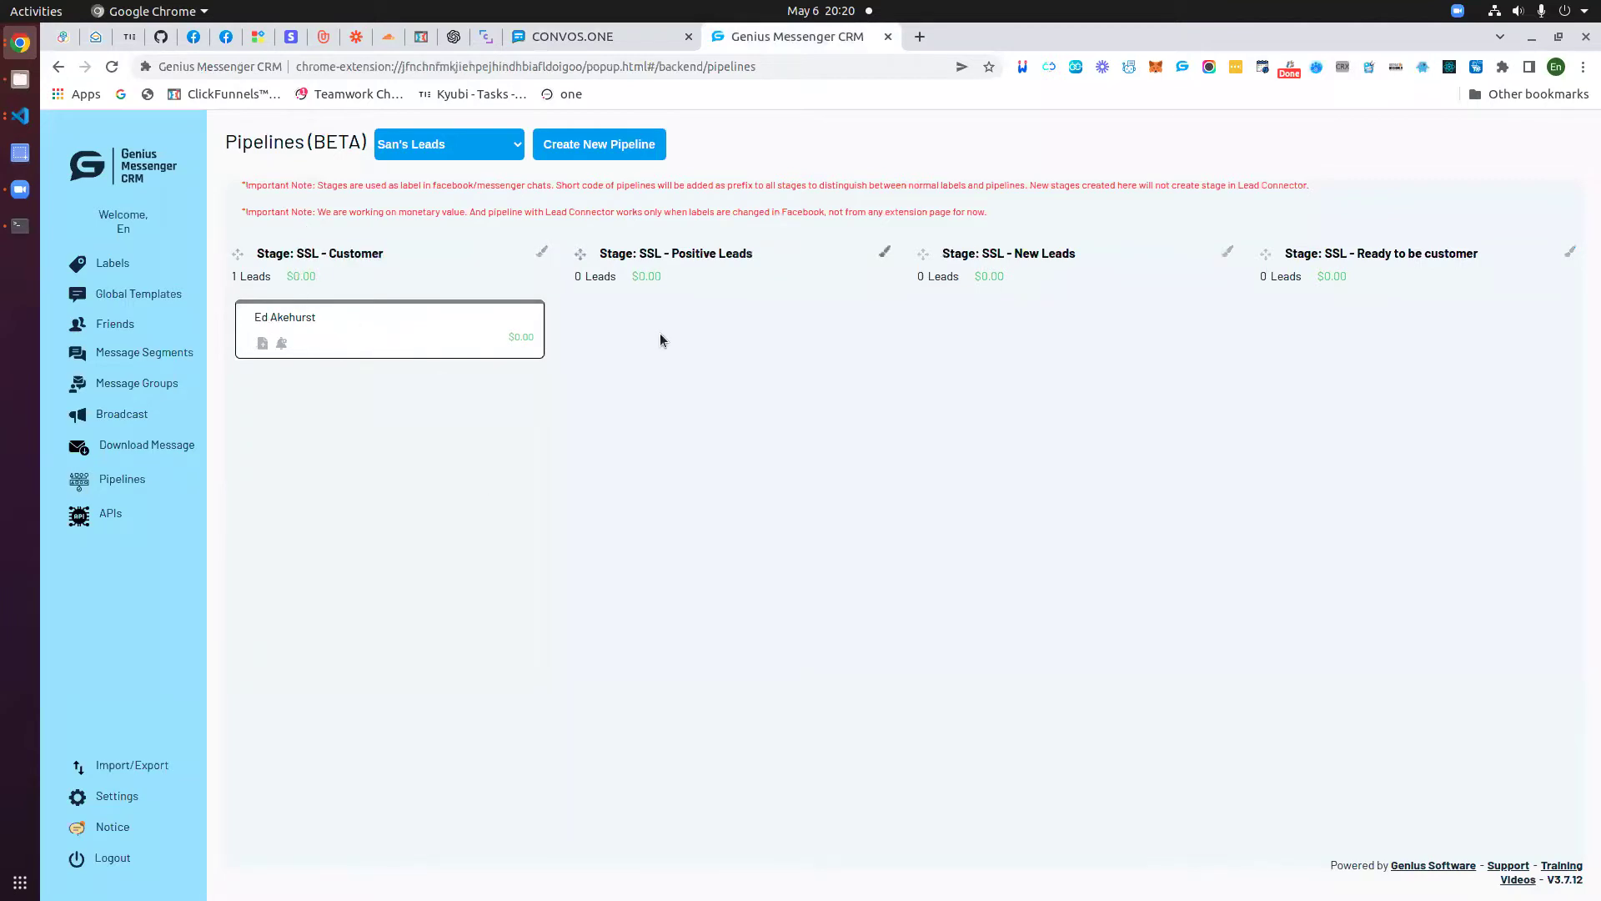